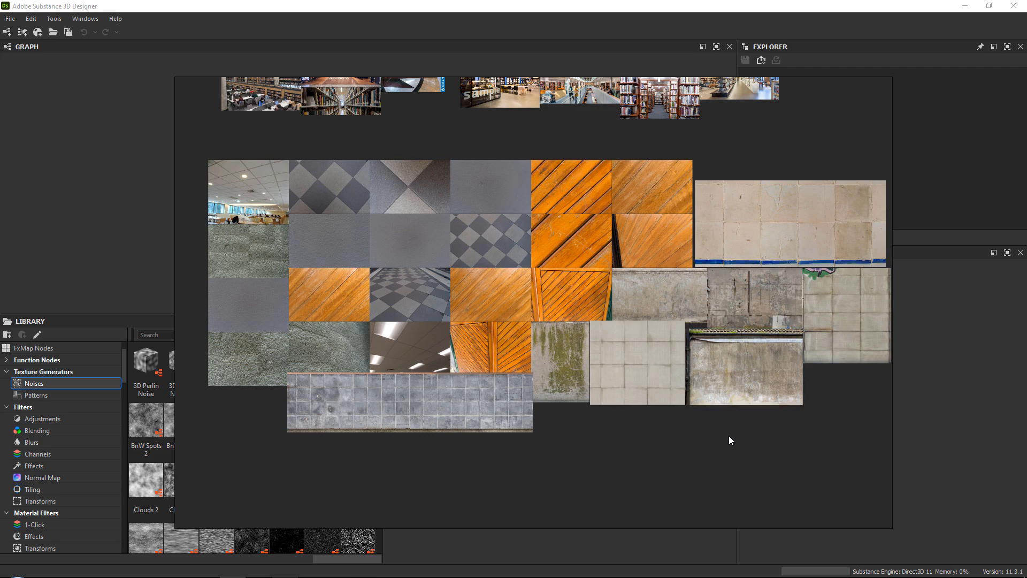
Examine the concrete wall, pale tile, wood panel and checkered floor photos on the reference board.
middle_click_drag(512, 273, 495, 250)
scroll(424, 390, "up", 5)
scroll(715, 309, "up", 1)
middle_click_drag(714, 310, 364, 326)
middle_click_drag(764, 188, 379, 263)
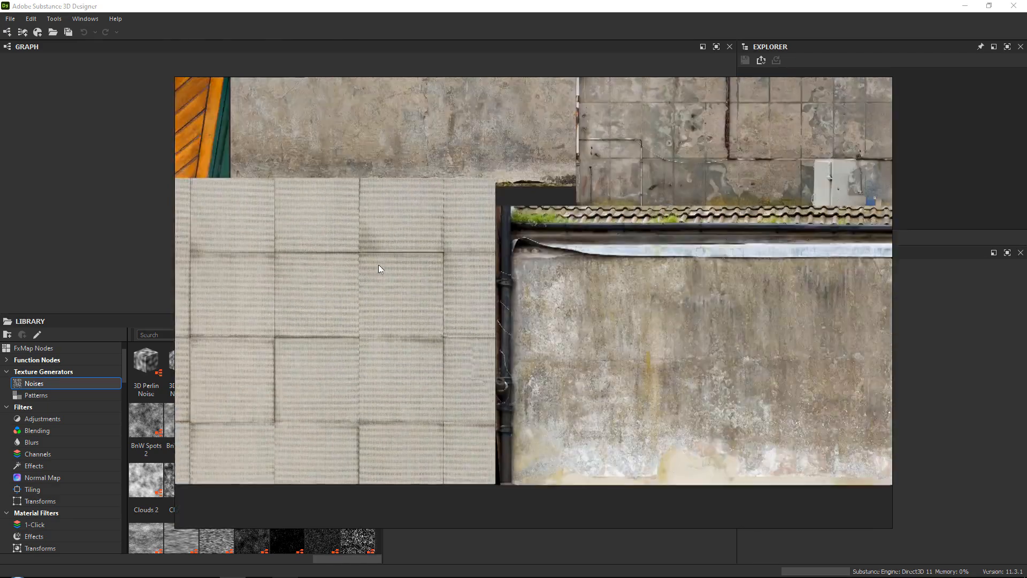
middle_click_drag(685, 203, 426, 249)
scroll(320, 293, "down", 2)
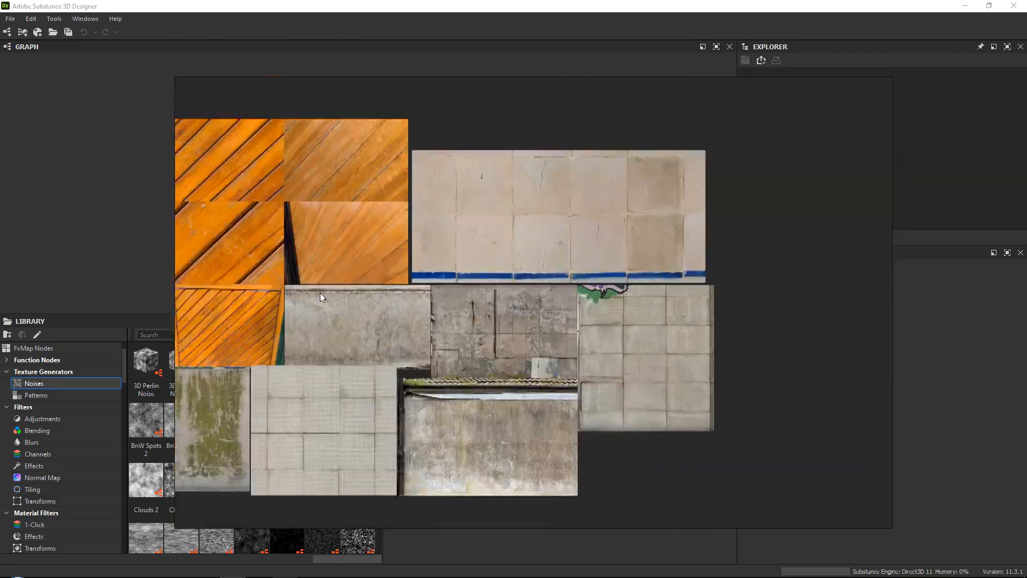
middle_click_drag(320, 293, 477, 245)
scroll(477, 249, "up", 5)
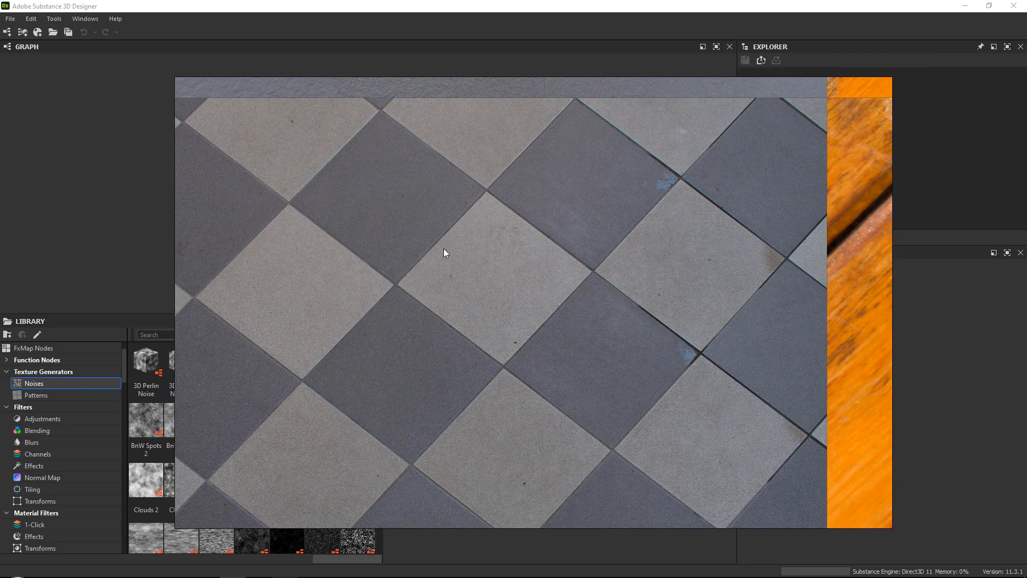
scroll(518, 254, "down", 6)
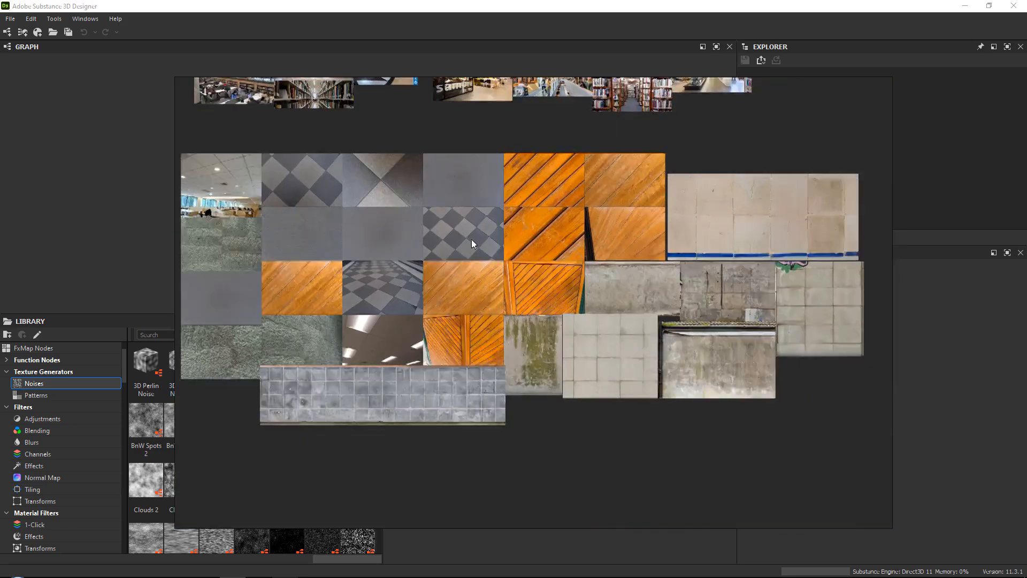
Compare the weathered tiled wall, cracked beige tile and stained plaster wall references up close.
scroll(470, 236, "up", 8)
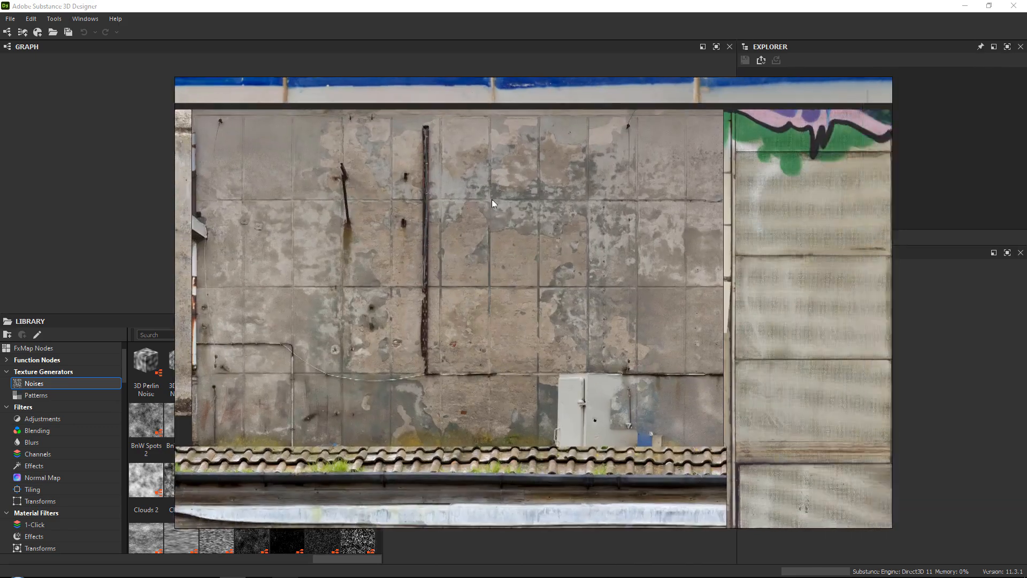
scroll(509, 202, "down", 5)
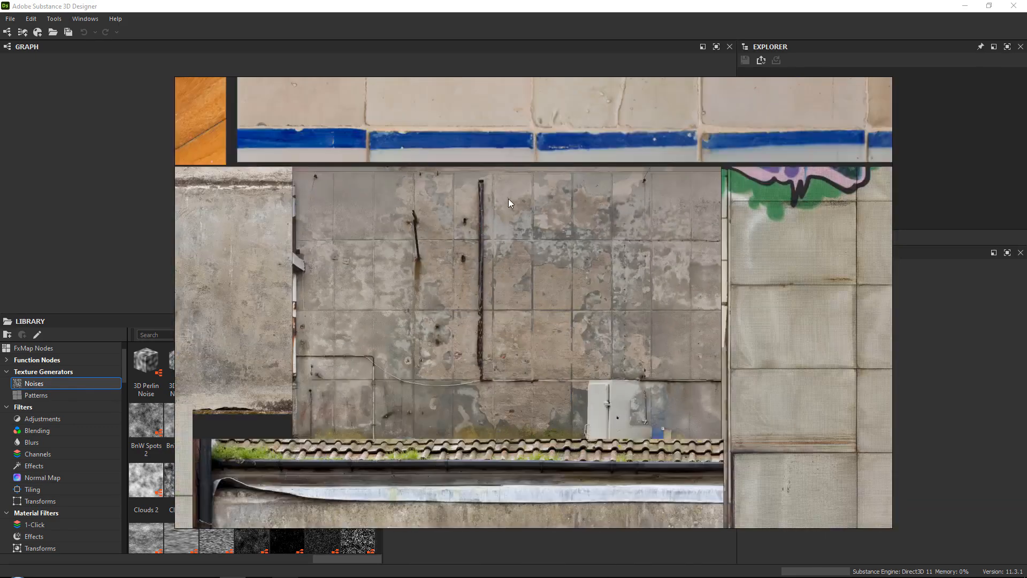
scroll(489, 224, "up", 6)
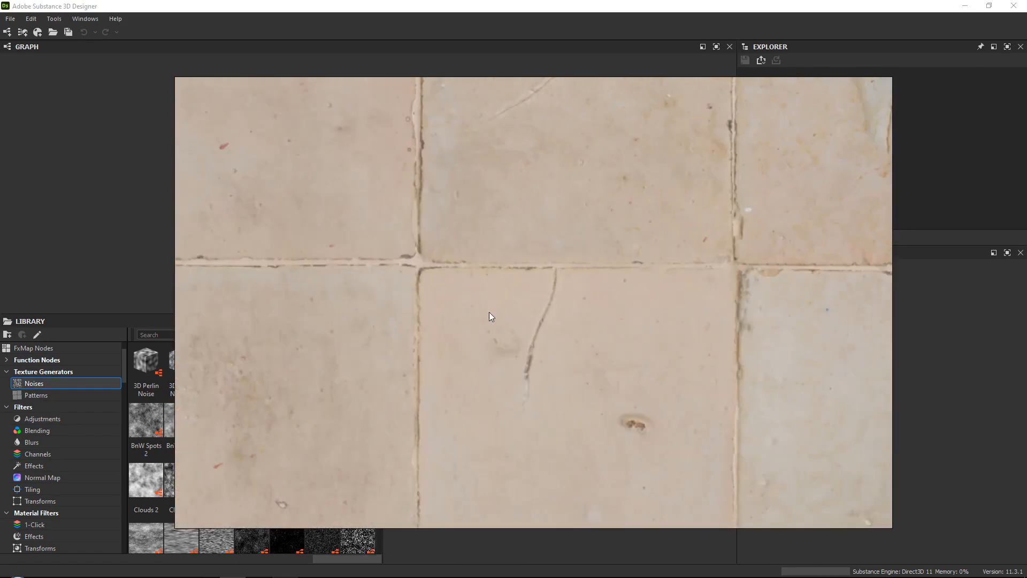
scroll(489, 203, "down", 5)
scroll(554, 196, "up", 5)
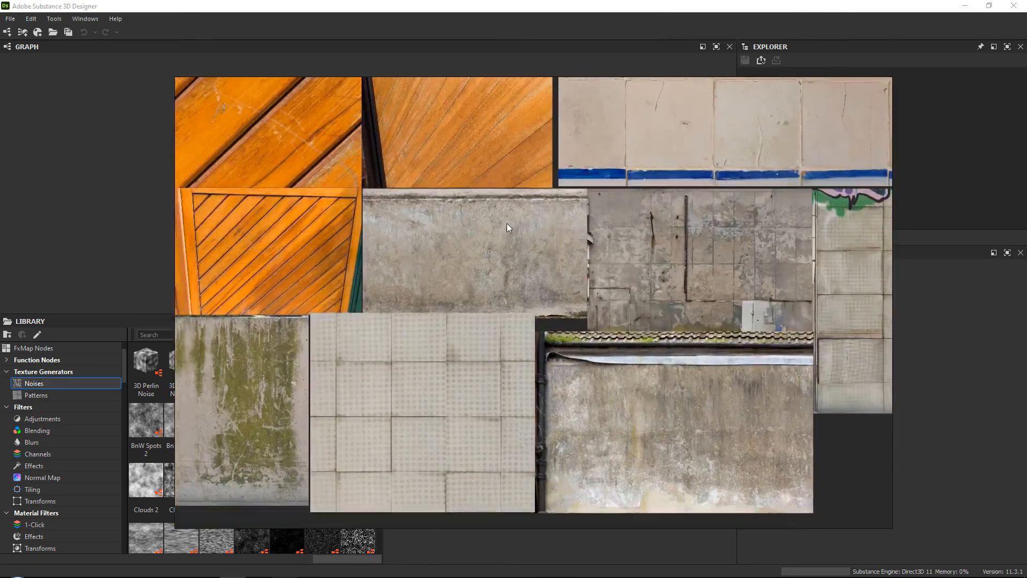
scroll(461, 237, "up", 4)
scroll(480, 306, "down", 4)
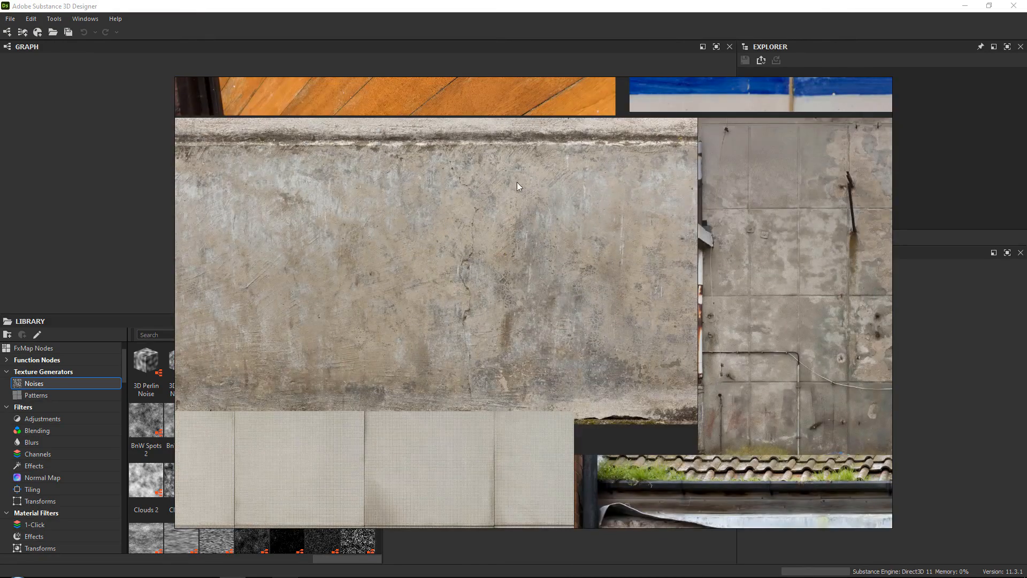
scroll(377, 277, "down", 6)
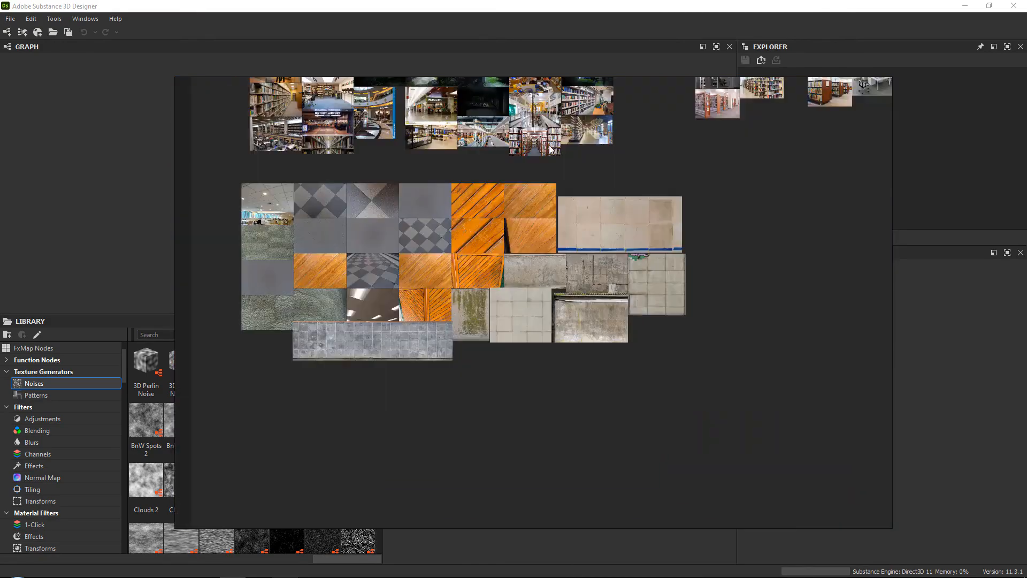
Inspect the surface of the tiled concrete pillar in the dark overgrown building reference.
scroll(467, 224, "up", 1)
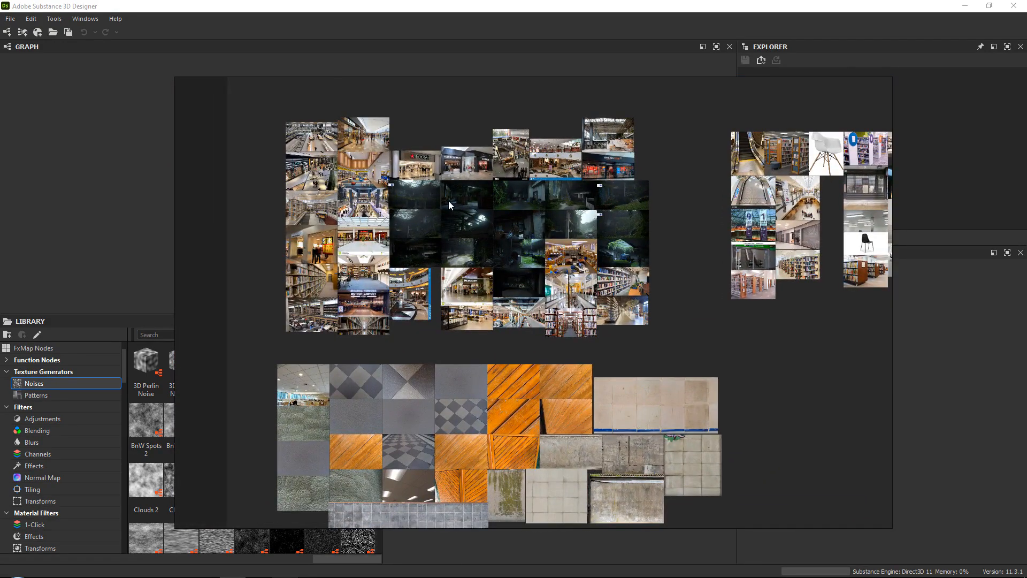
scroll(482, 224, "up", 4)
scroll(516, 247, "up", 6)
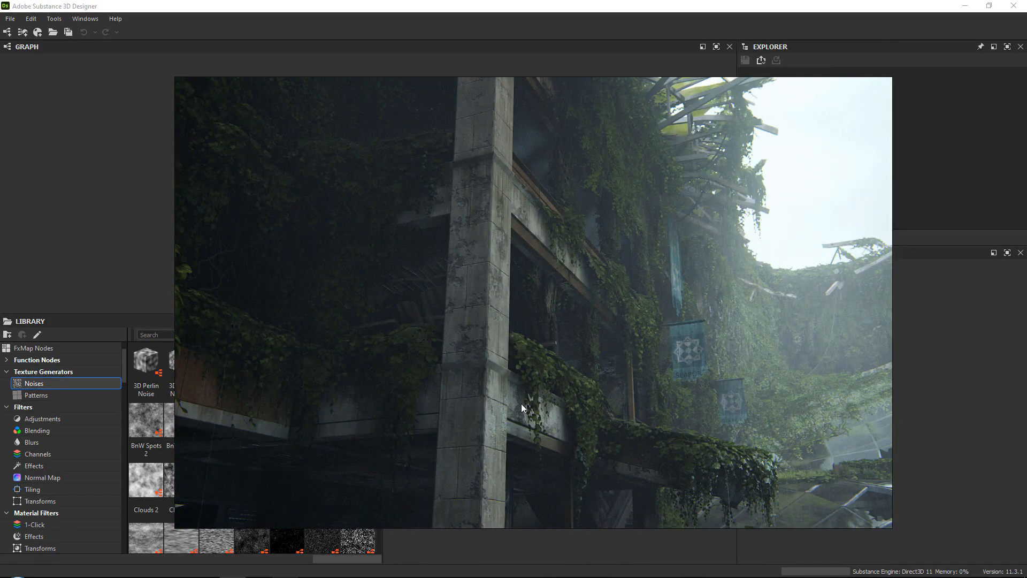
scroll(489, 326, "up", 4)
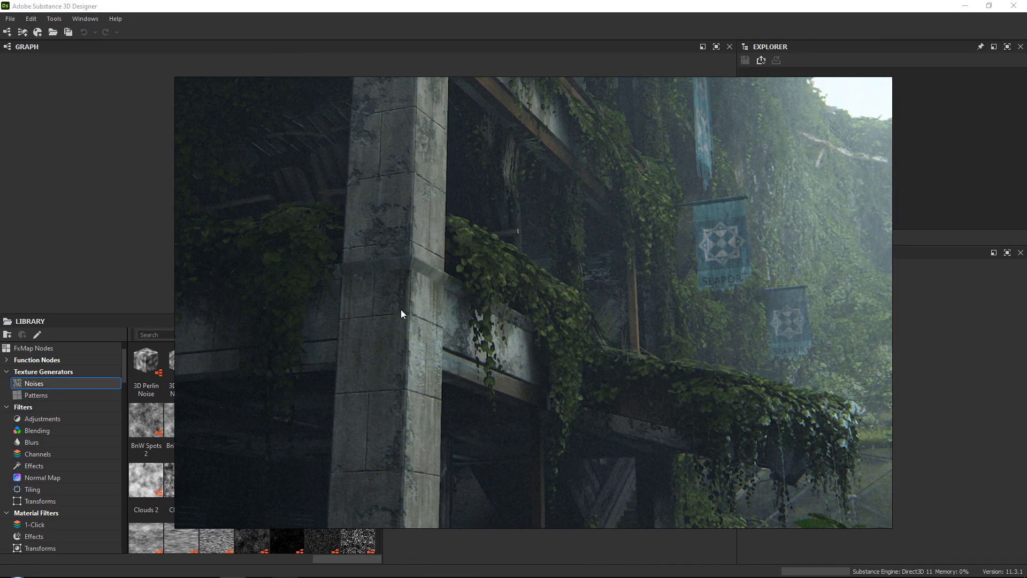
scroll(514, 258, "down", 6)
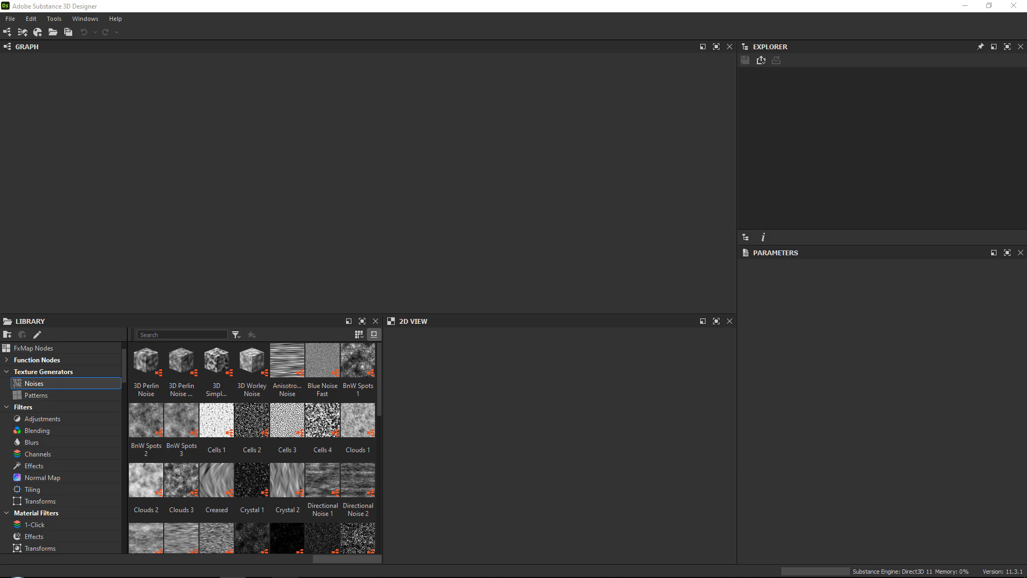
Open Material_Render.tbscene from the Textures folder in Marmoset Toolbag and look through its Camera 1, Camera 2 and FreeCam settings.
left_click_drag(1026, 46, 579, 30)
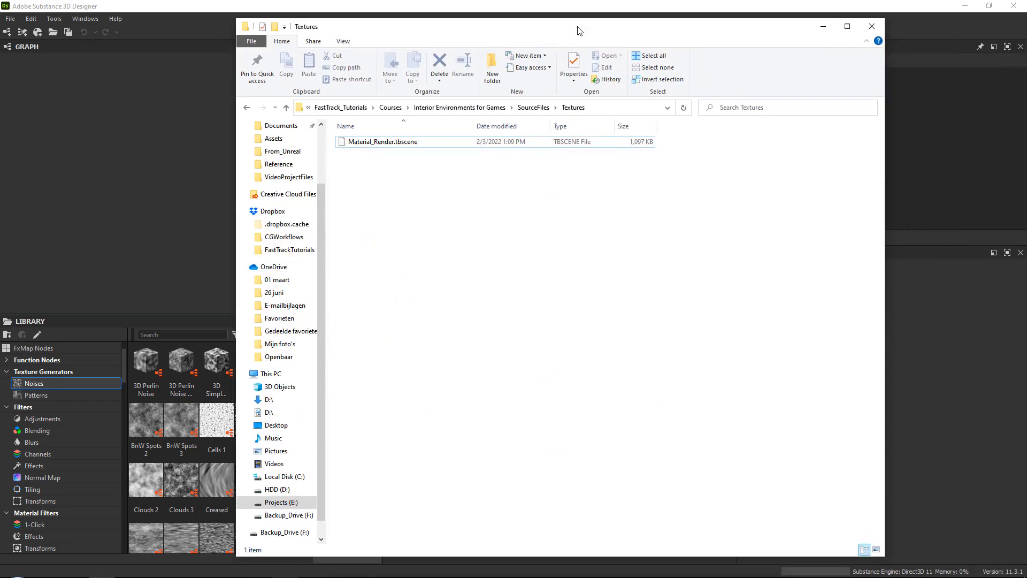
left_click(364, 142)
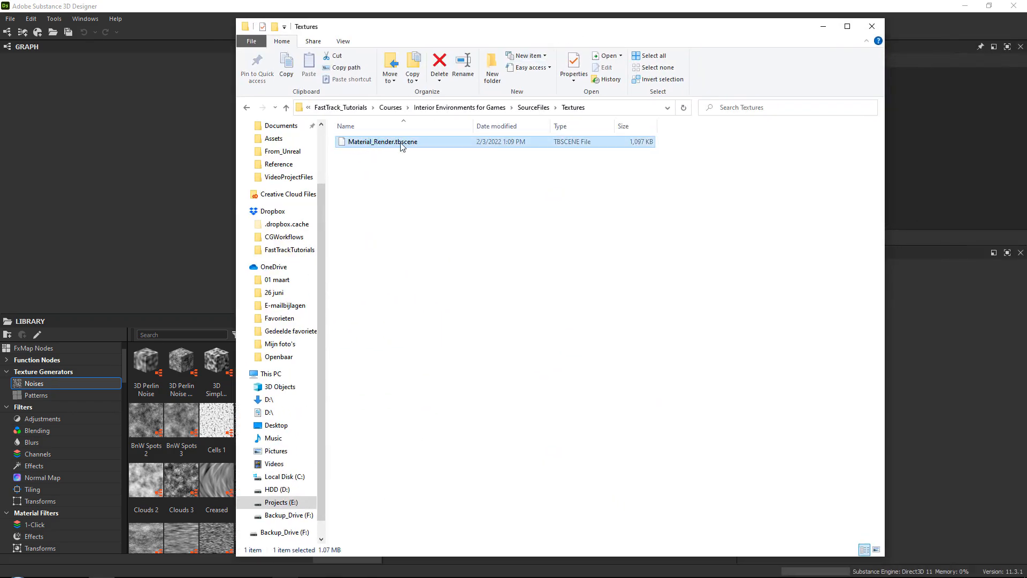
left_click_drag(540, 31, 1026, 33)
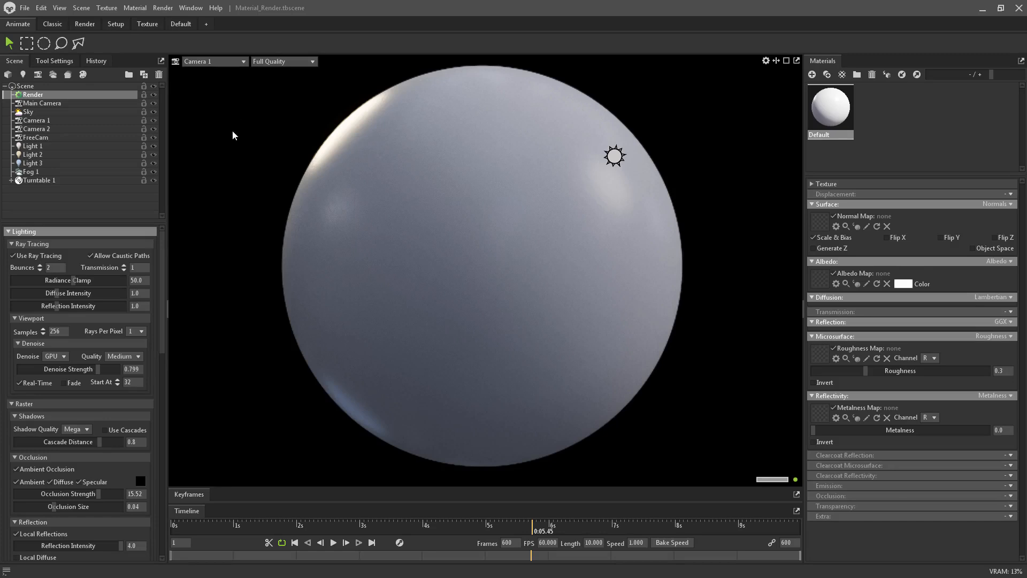
left_click(50, 123)
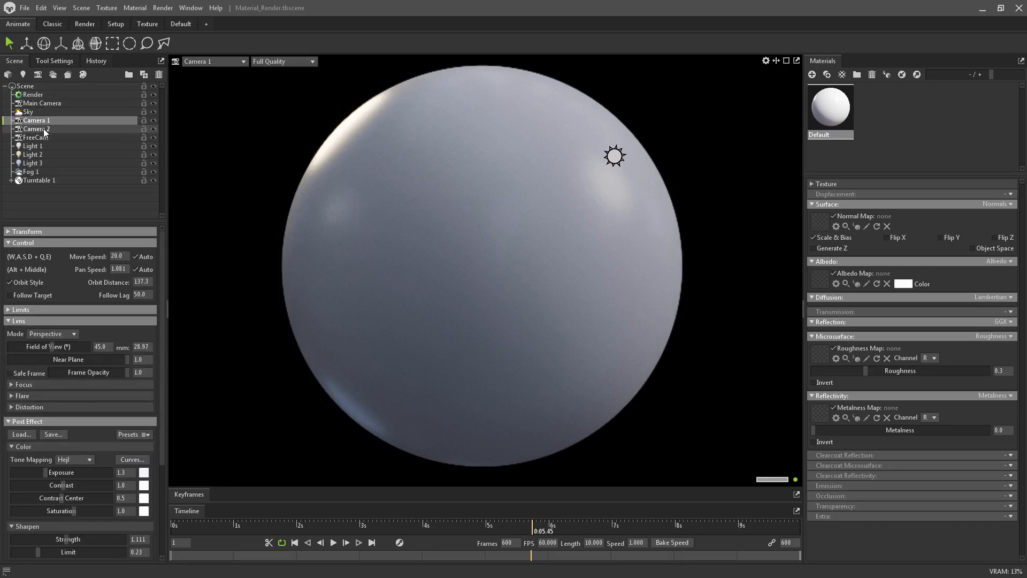
left_click(44, 128)
left_click(43, 136)
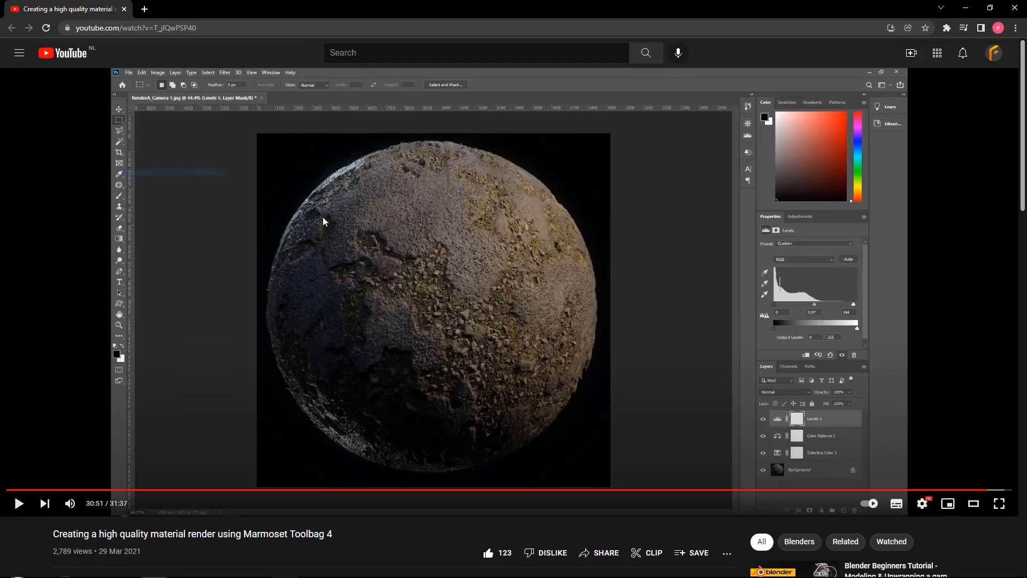
Switch to the browser and skim the YouTube video "Creating a high quality material render using Marmoset Toolbag 4" at several points.
scroll(141, 493, "down", 3)
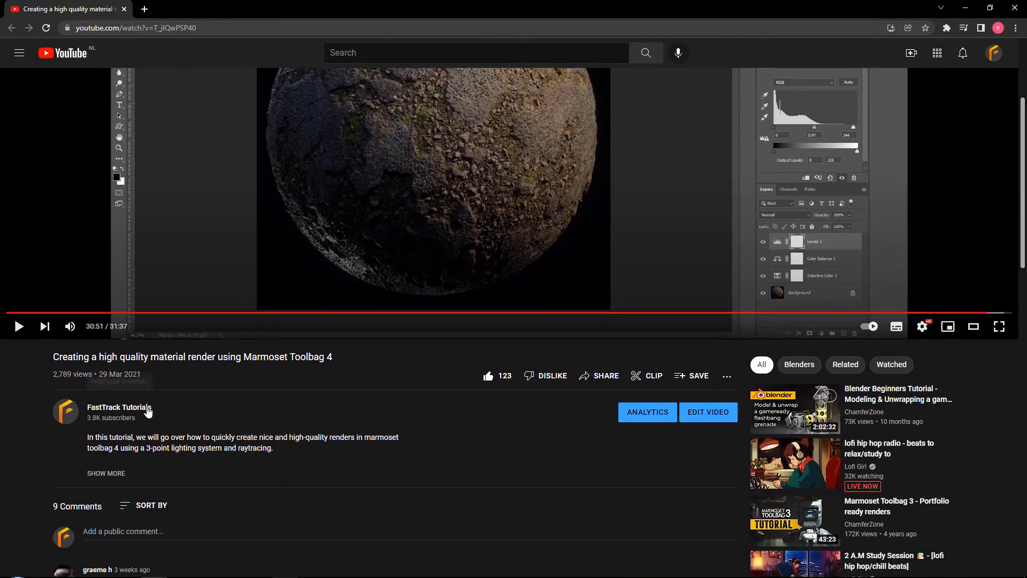
scroll(58, 533, "up", 3)
left_click_drag(54, 534, 243, 534)
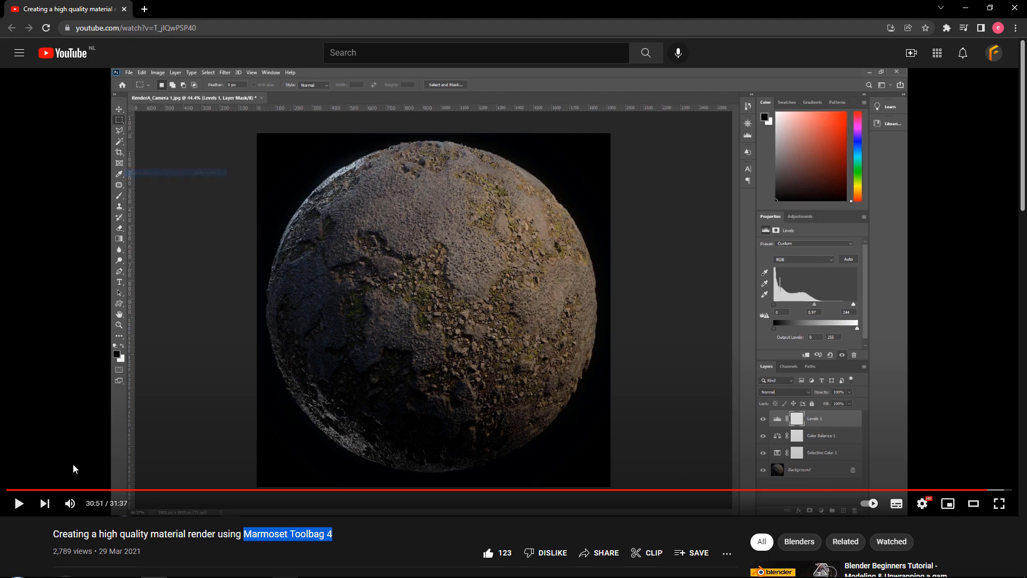
left_click(168, 489)
left_click(387, 489)
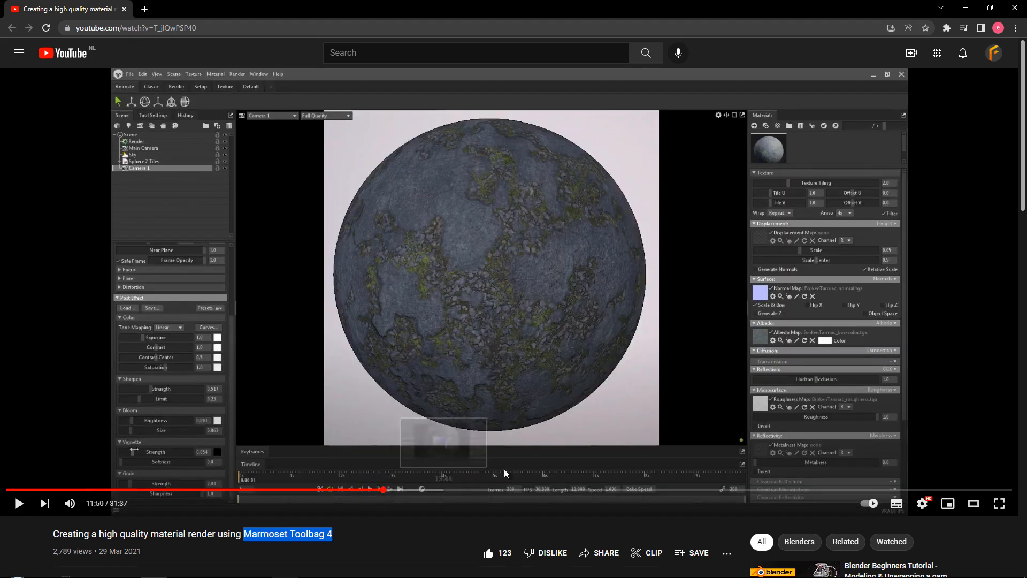
left_click(558, 489)
left_click(784, 489)
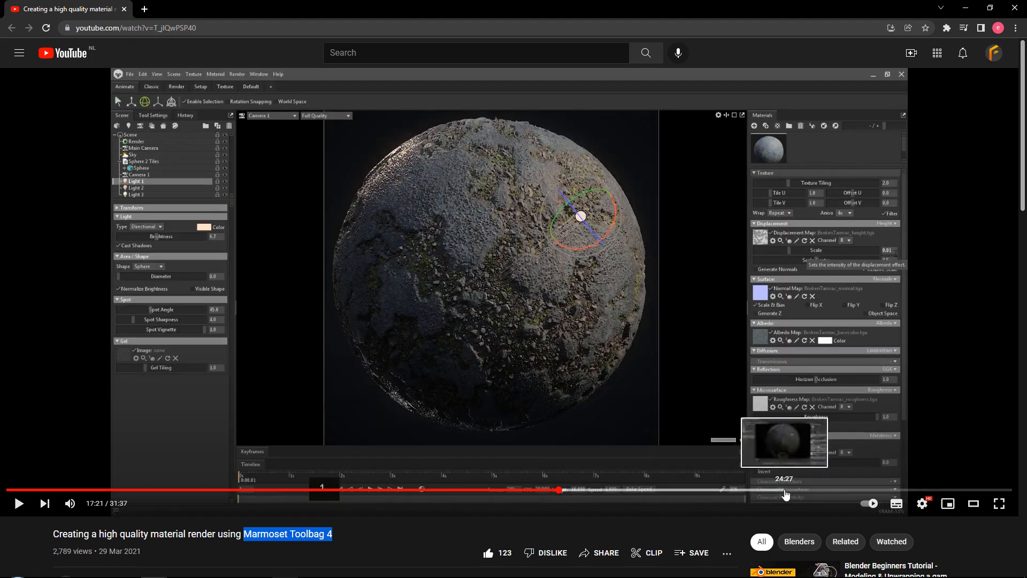
left_click(928, 489)
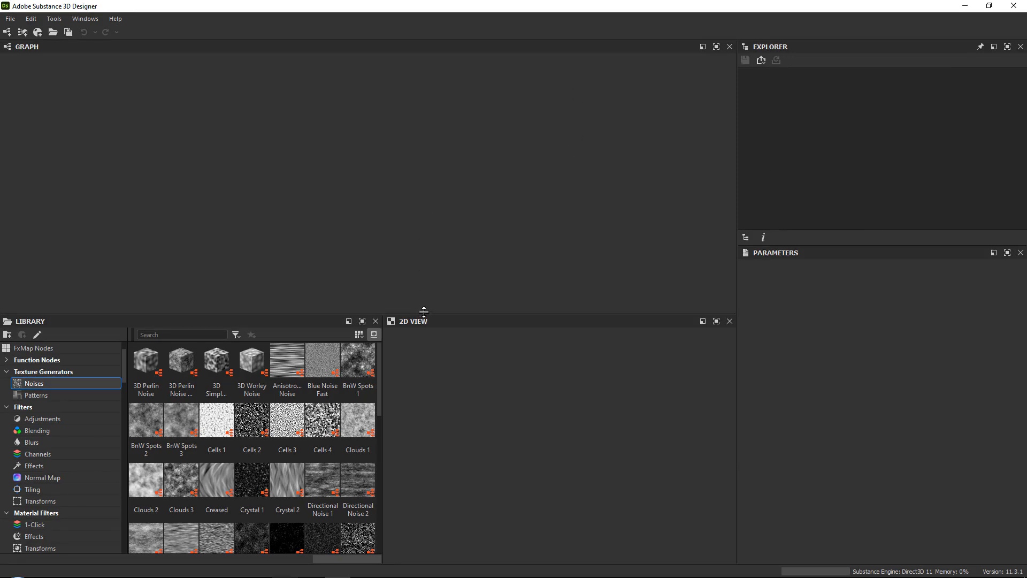
In Substance 3D Designer, create a Metallic Roughness graph named Wall_Tiles at 4096 px parent size and close the 3D view.
left_click(10, 19)
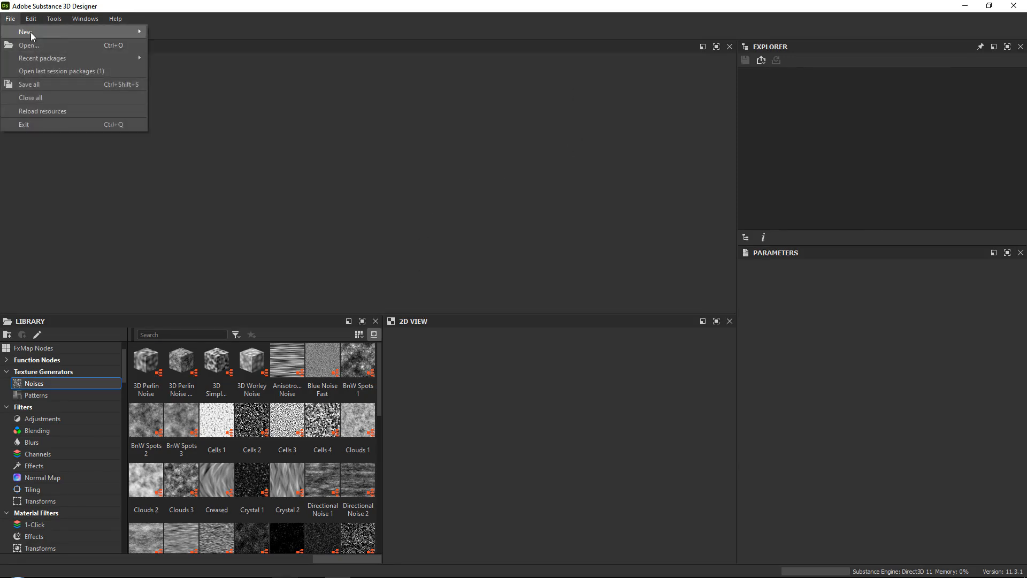
mouse_move(135, 36)
left_click(185, 32)
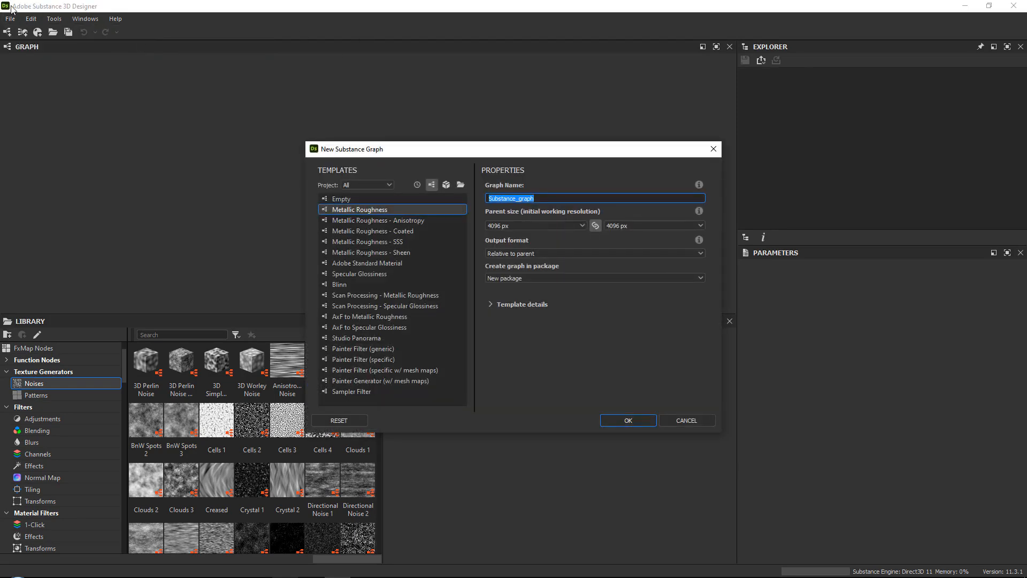
left_click_drag(439, 151, 363, 123)
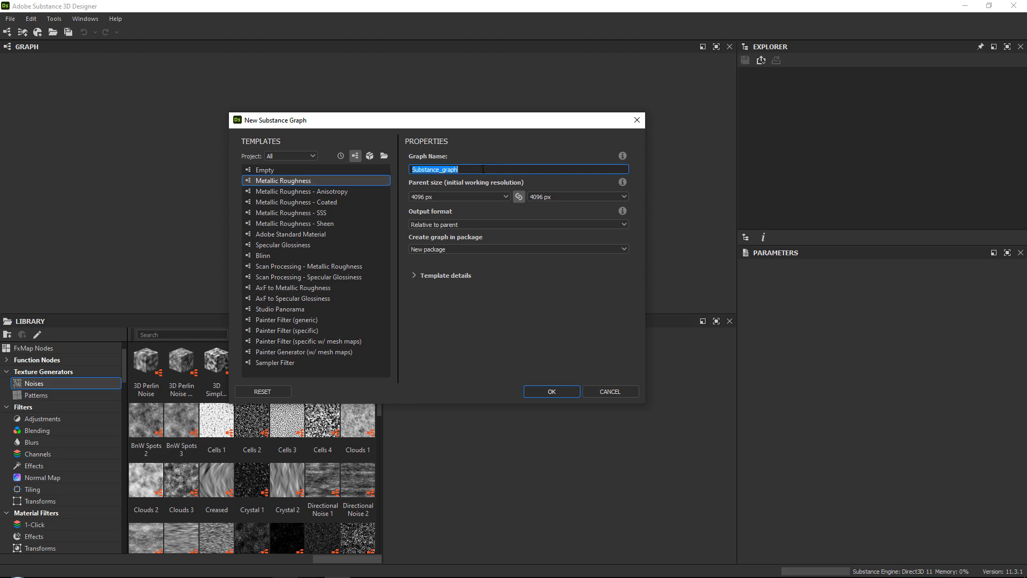
type("Wall_Tiles")
left_click(565, 394)
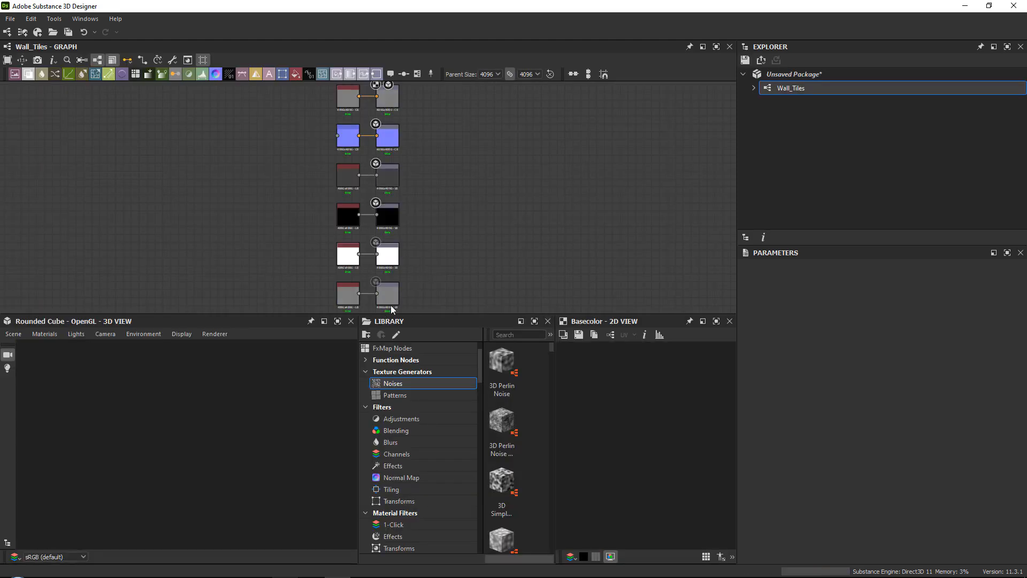
left_click(350, 321)
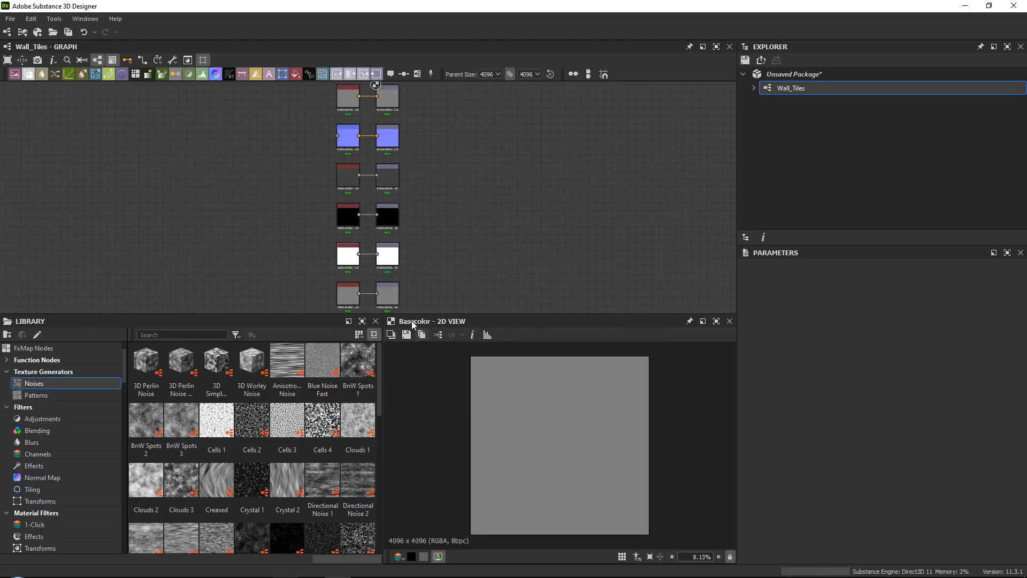
Delete the Metallic output with its Uniform Color node and move the Ambient Occlusion and Height pairs up beneath Roughness.
scroll(417, 160, "up", 3)
scroll(417, 160, "up", 2)
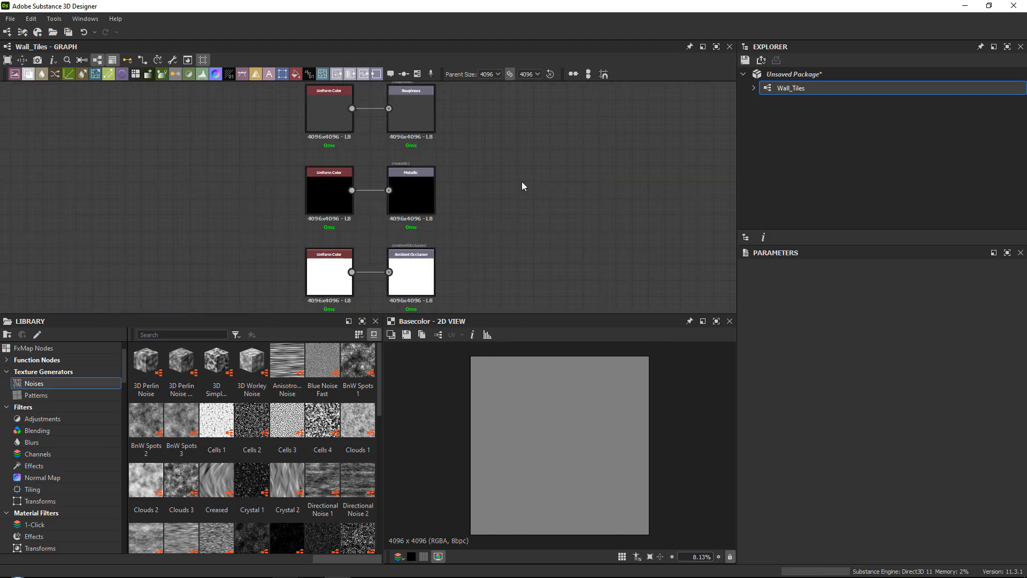
middle_click_drag(410, 220, 425, 119)
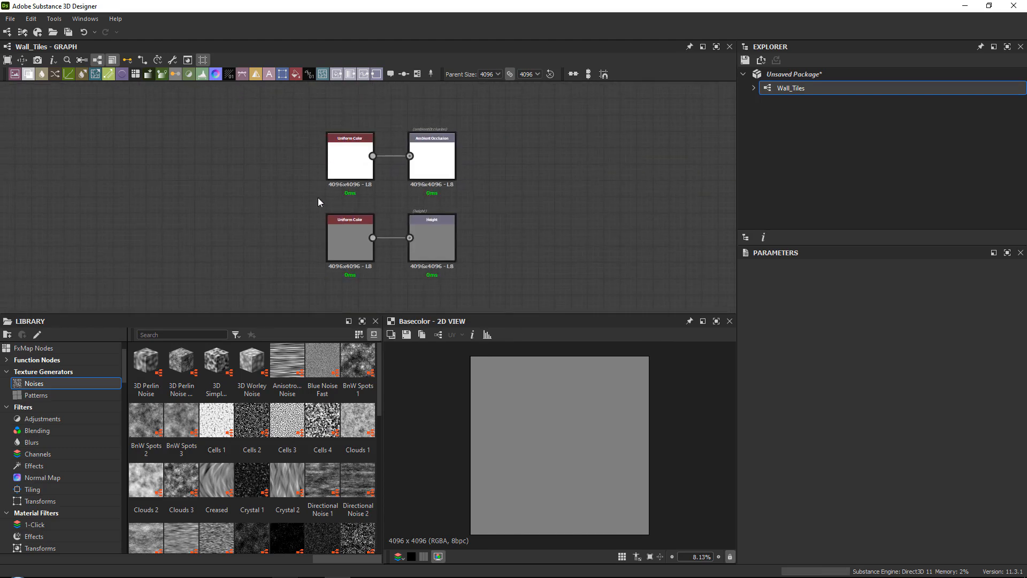
left_click_drag(275, 117, 552, 297)
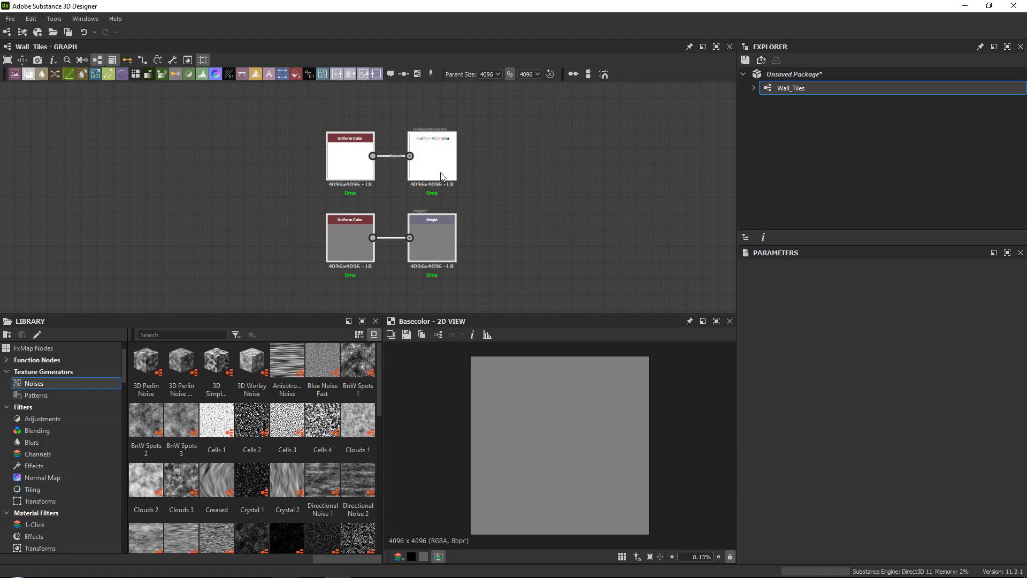
middle_click_drag(433, 146, 422, 190)
scroll(423, 190, "down", 2)
left_click_drag(423, 190, 426, 179)
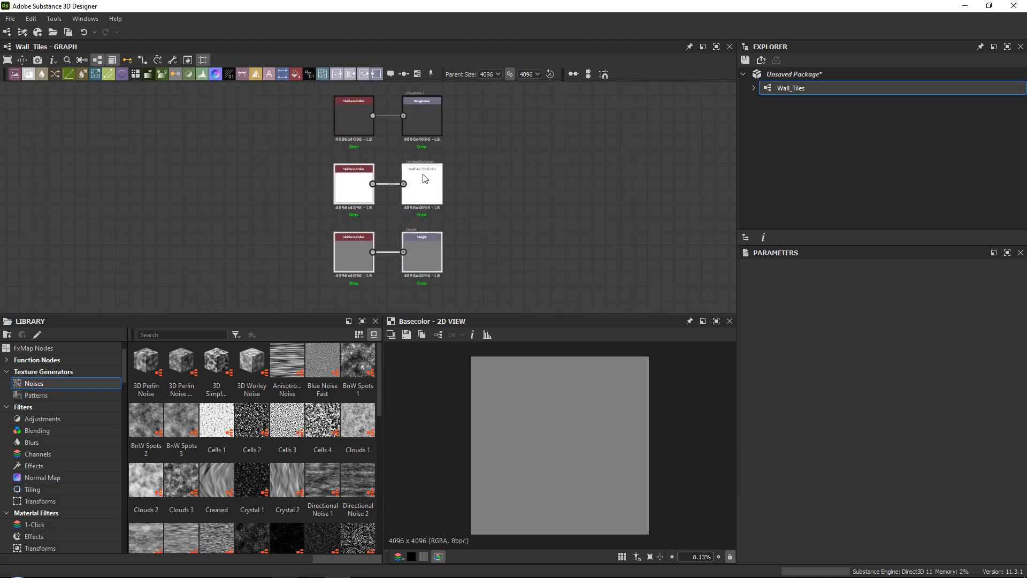
Delete the input nodes feeding the five outputs, keeping only the output nodes, and leave empty graph space before them.
scroll(358, 231, "up", 3)
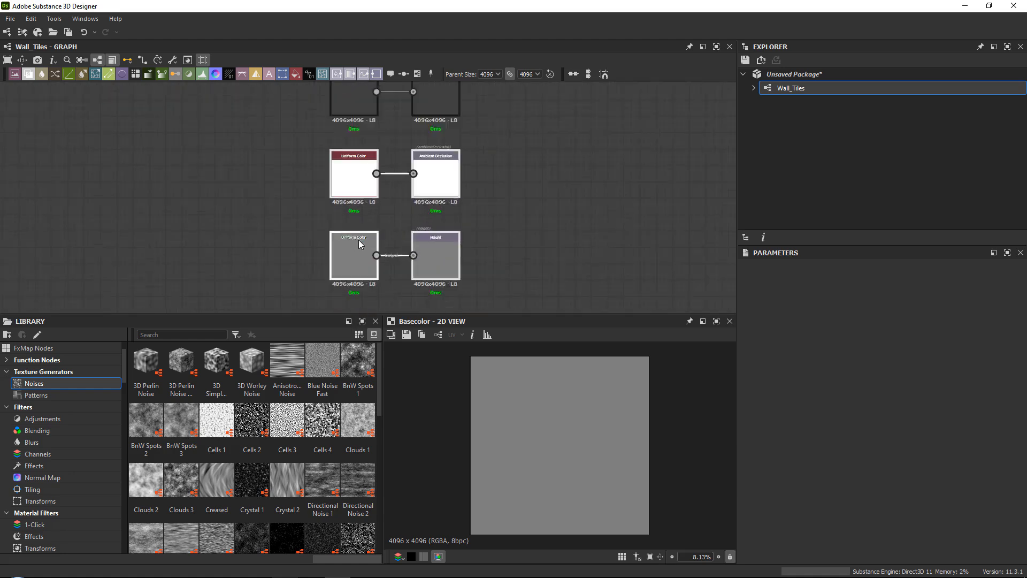
left_click_drag(361, 225, 444, 243)
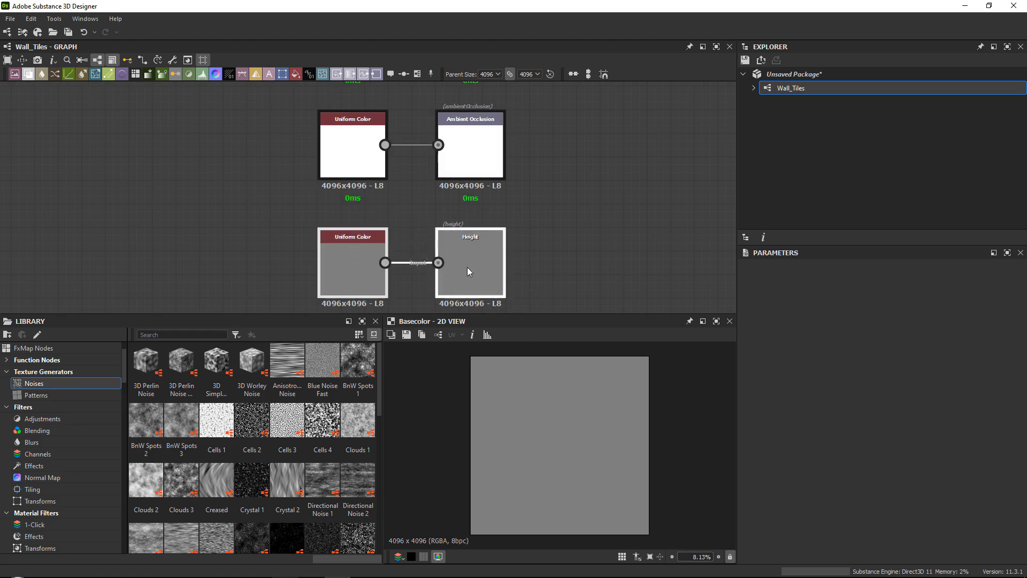
scroll(447, 248, "down", 3)
scroll(447, 248, "down", 4)
scroll(451, 300, "up", 3)
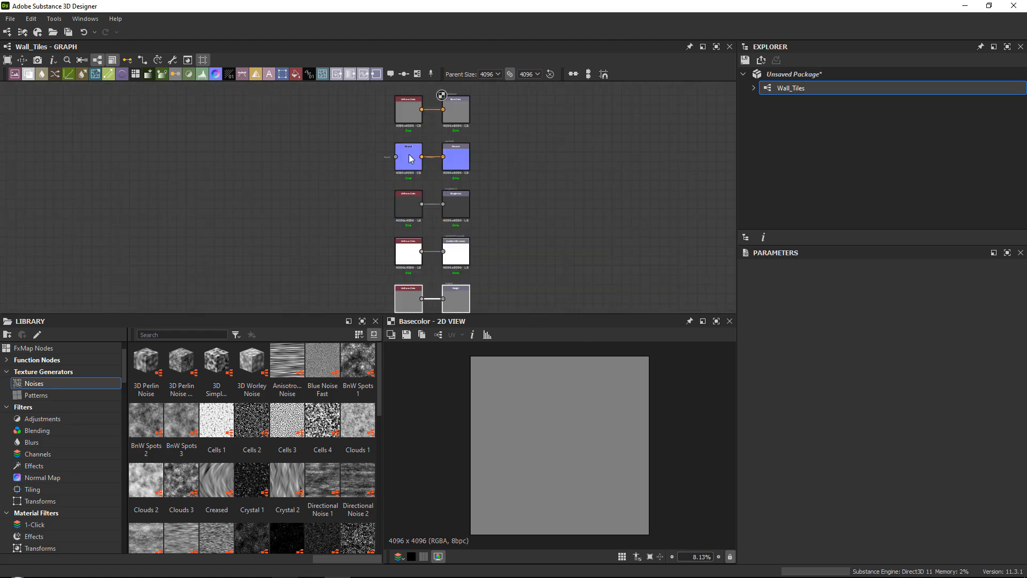
scroll(423, 216, "down", 1)
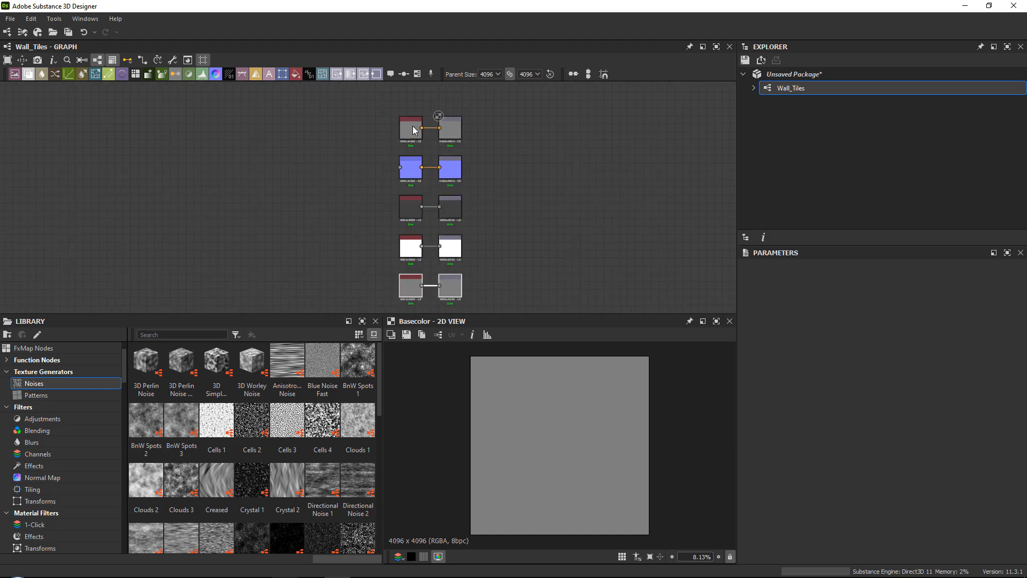
left_click_drag(388, 100, 399, 308)
key("Delete")
middle_click_drag(332, 178, 563, 191)
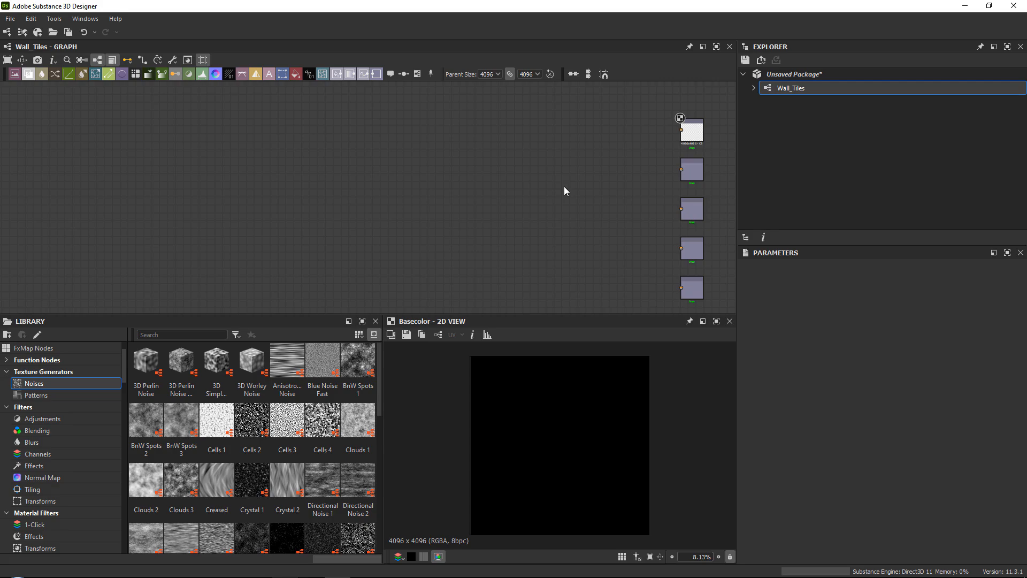
Switch to the reference board, examine the overgrown interior, library and cream wall tile images, and clear the board off the graph.
key("alt+Tab")
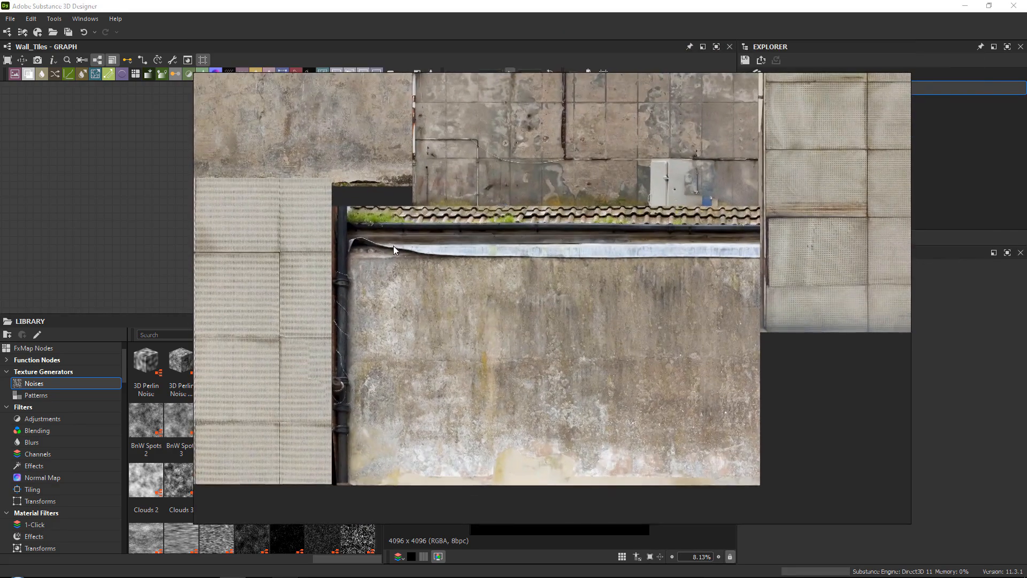
scroll(414, 207, "down", 3)
middle_click_drag(413, 207, 441, 297)
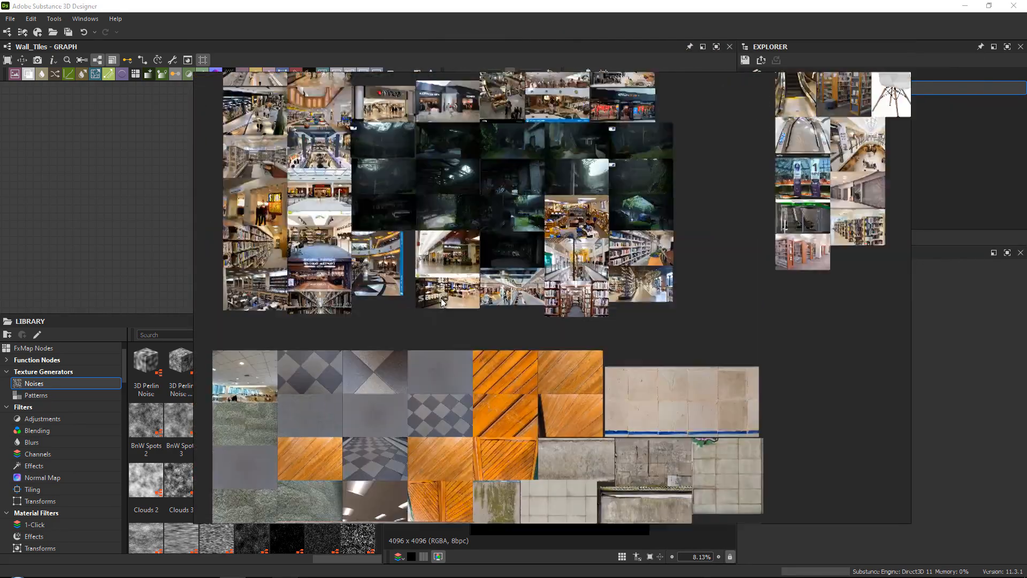
scroll(396, 197, "up", 3)
scroll(678, 222, "up", 5)
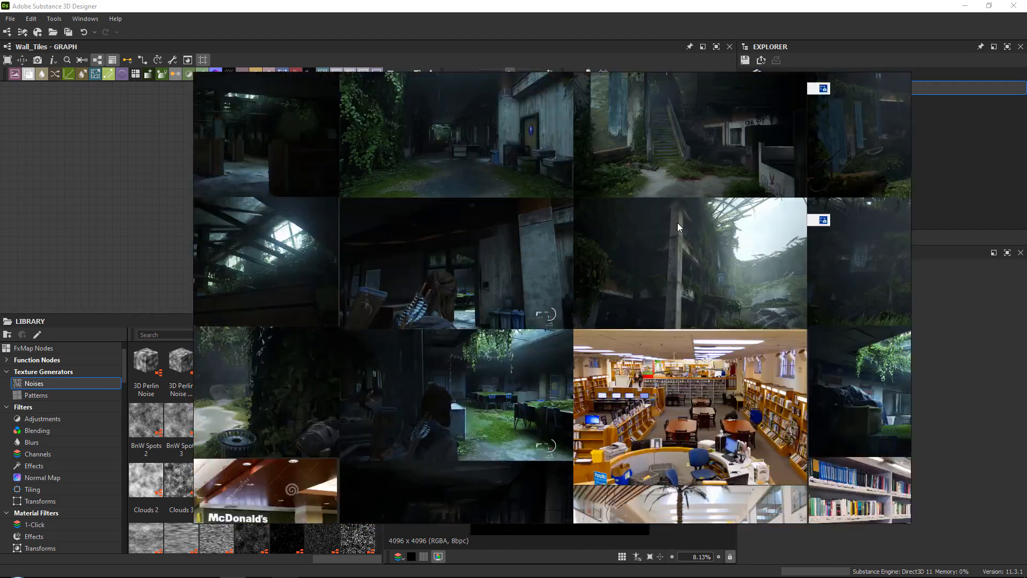
middle_click_drag(698, 292, 564, 297)
scroll(551, 267, "up", 3)
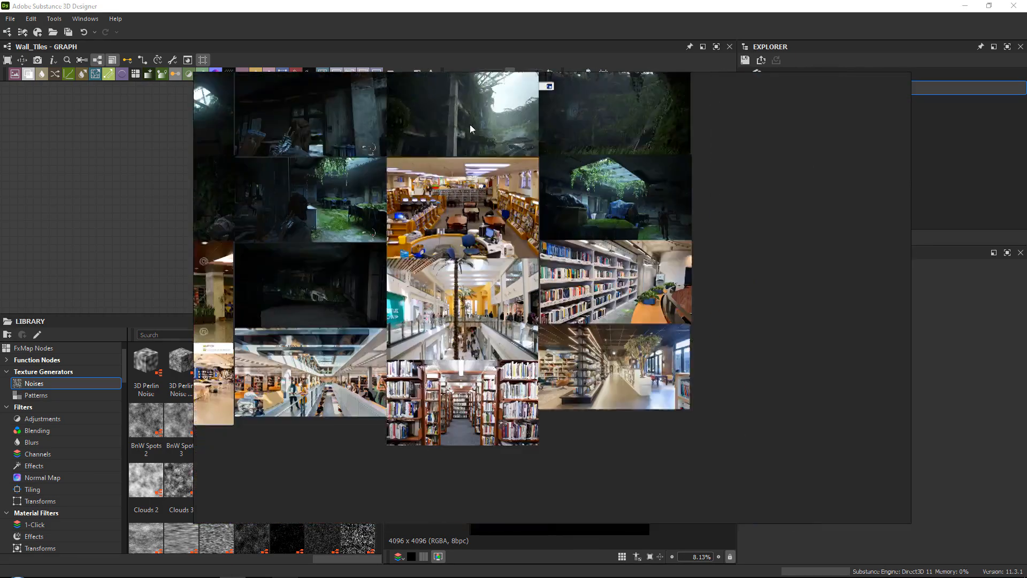
scroll(610, 264, "up", 4)
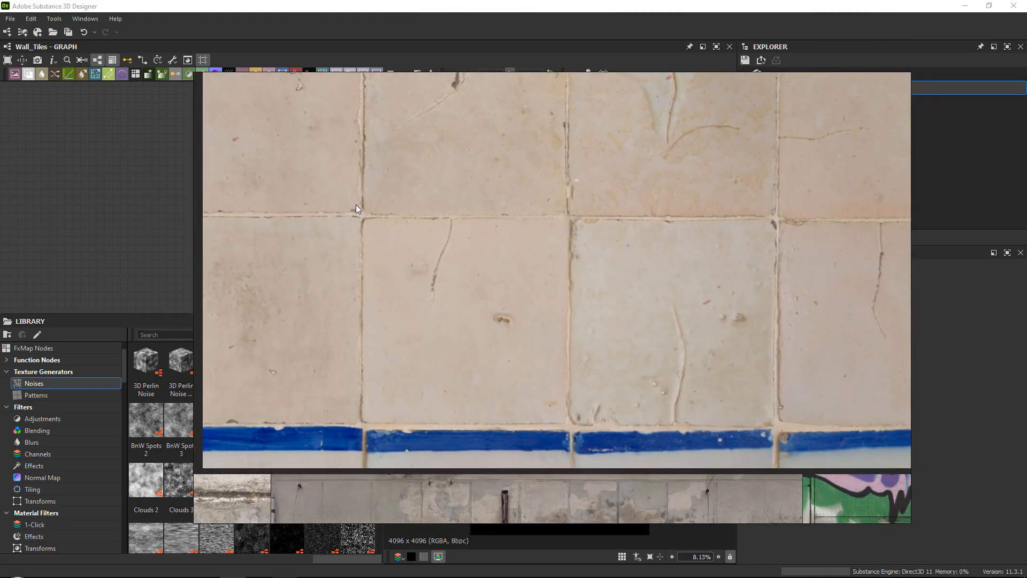
right_click_drag(454, 241, 1026, 311)
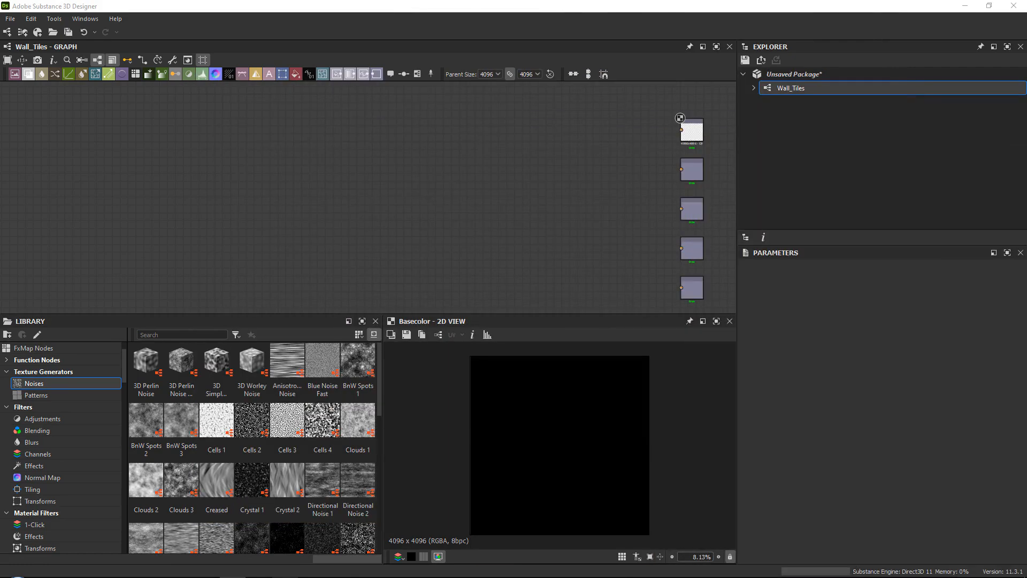
Add a Tile Generator node from the Patterns texture generators to the empty area of the graph.
left_click(326, 169)
middle_click_drag(326, 183, 344, 176)
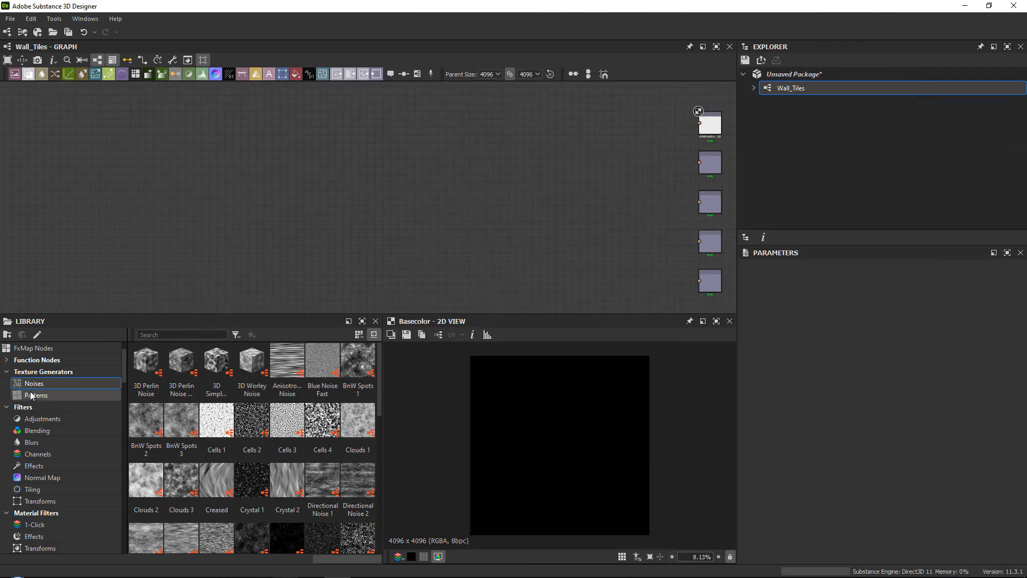
left_click(36, 397)
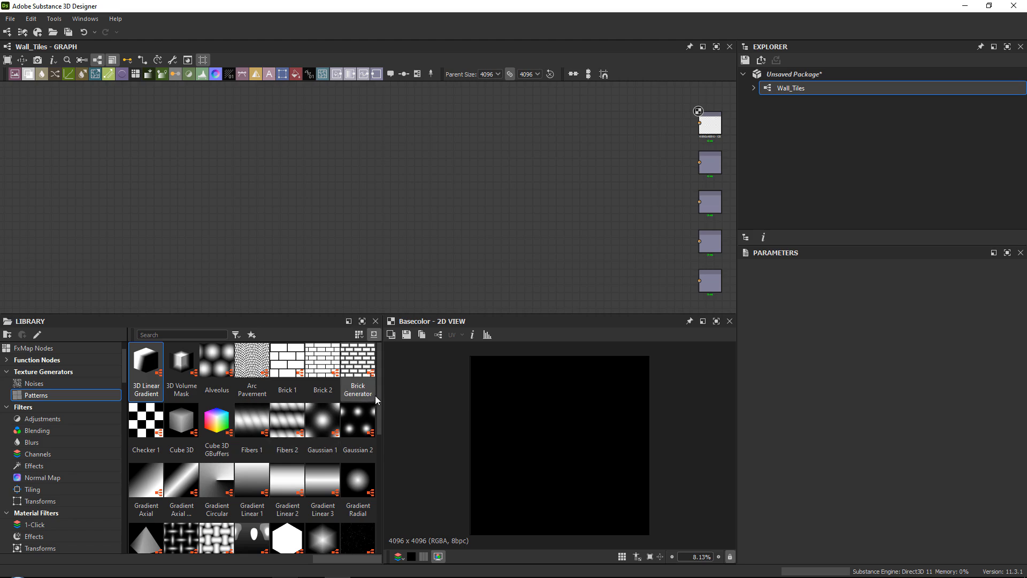
left_click_drag(379, 392, 371, 519)
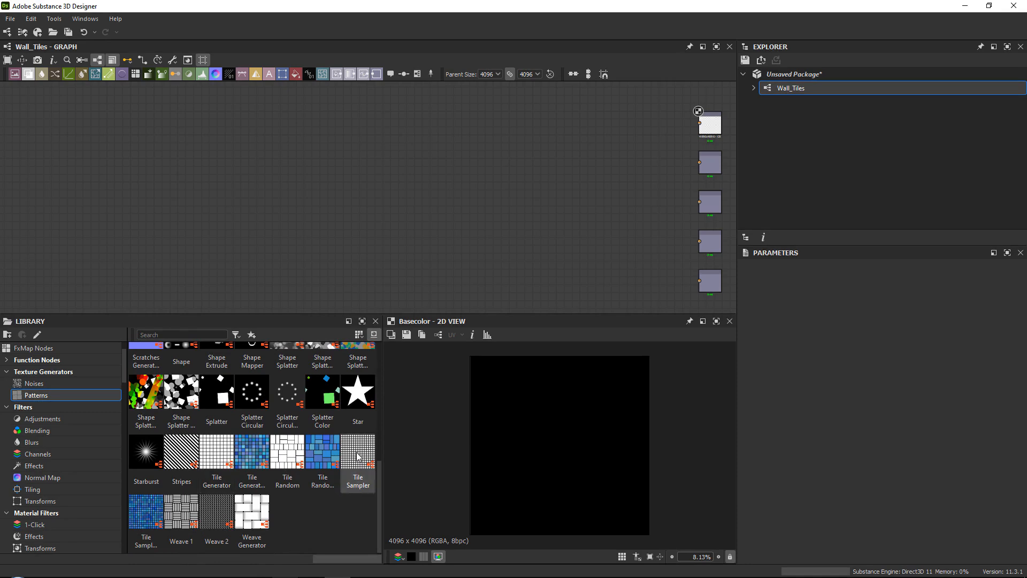
left_click(216, 452)
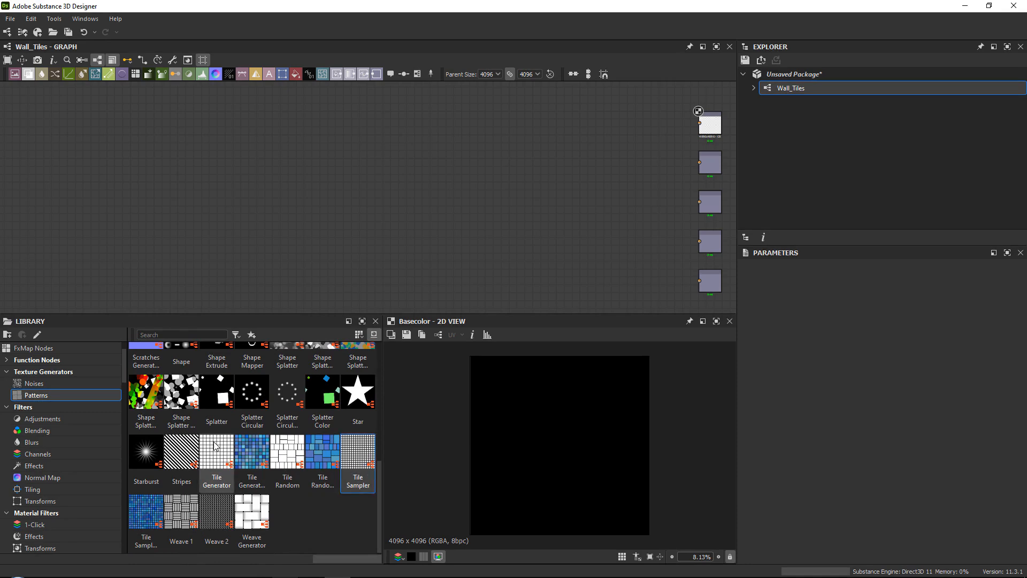
left_click_drag(217, 452, 251, 158)
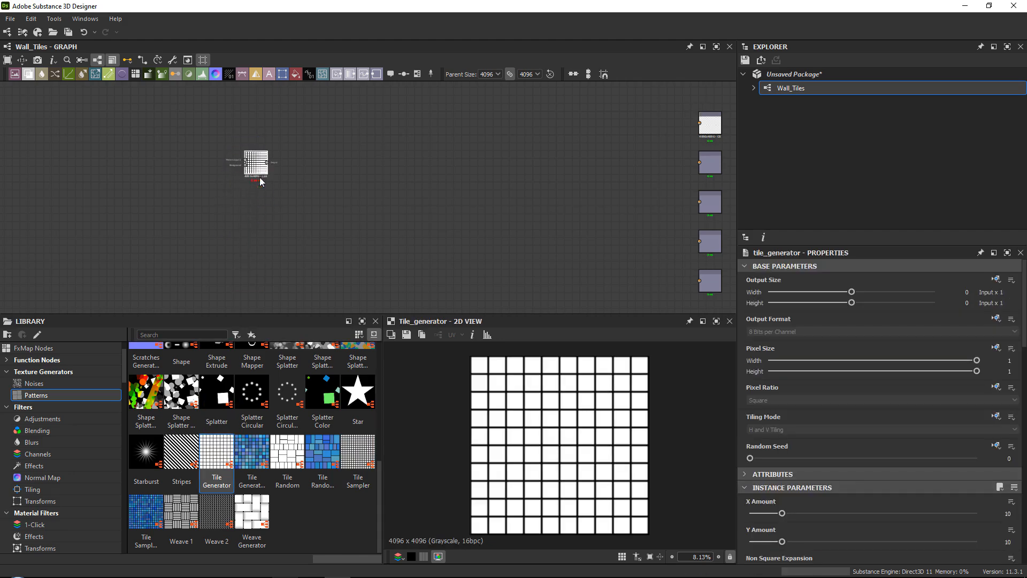
middle_click_drag(336, 226, 412, 248)
scroll(414, 245, "up", 1)
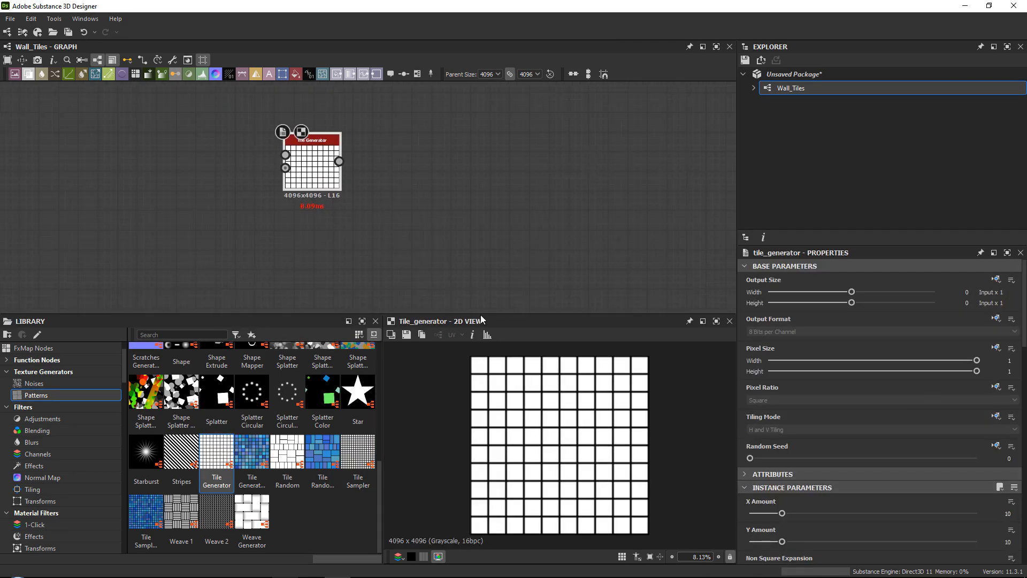
Make the Library and 2D View panels taller and widen the 2D View slightly for a larger tile preview.
left_click_drag(481, 315, 425, 253)
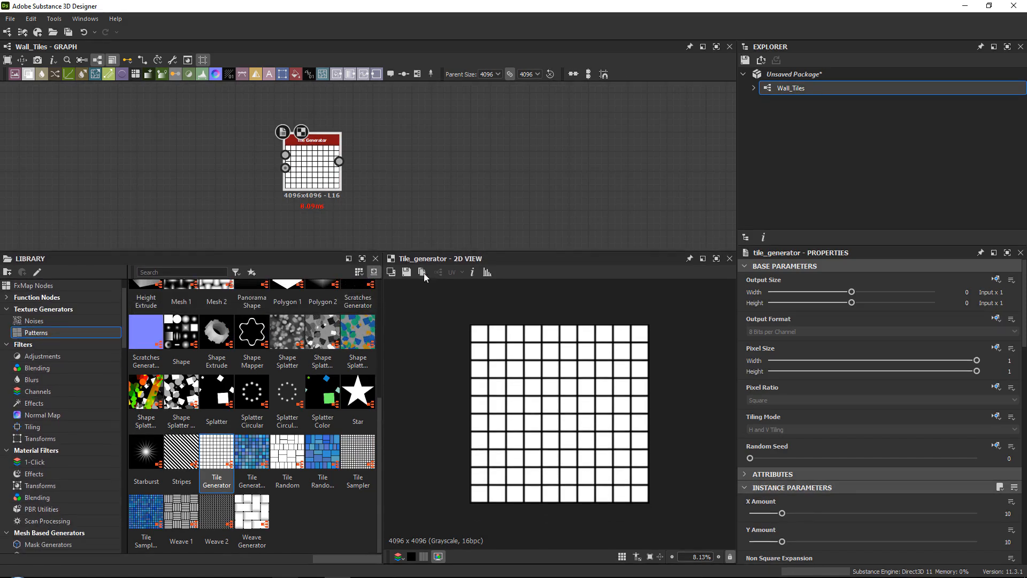
left_click_drag(383, 302, 364, 298)
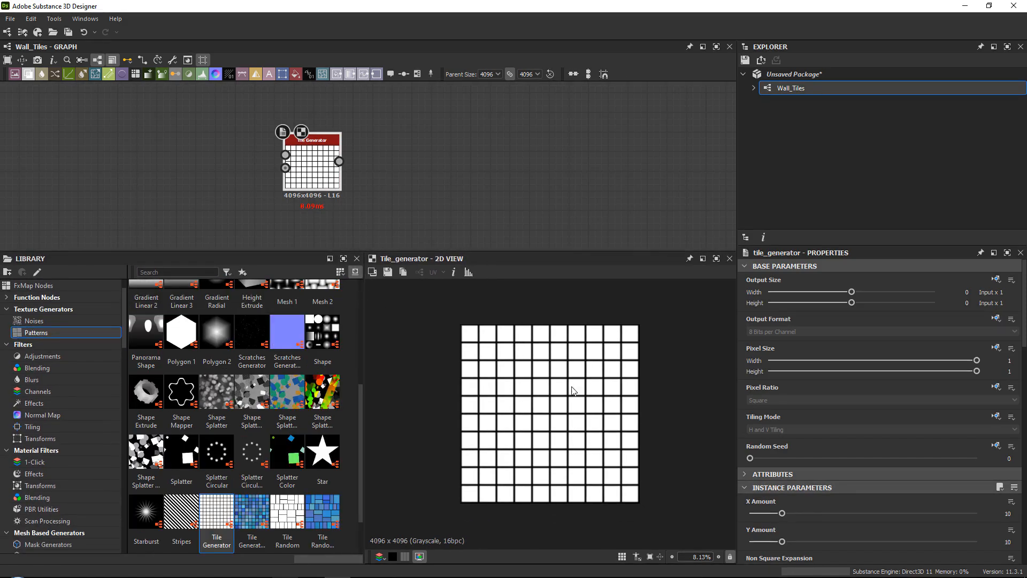
scroll(572, 391, "up", 1)
Set the Tile Generator's X Amount and Y Amount to 4 and its Pattern to Square.
scroll(835, 389, "down", 4)
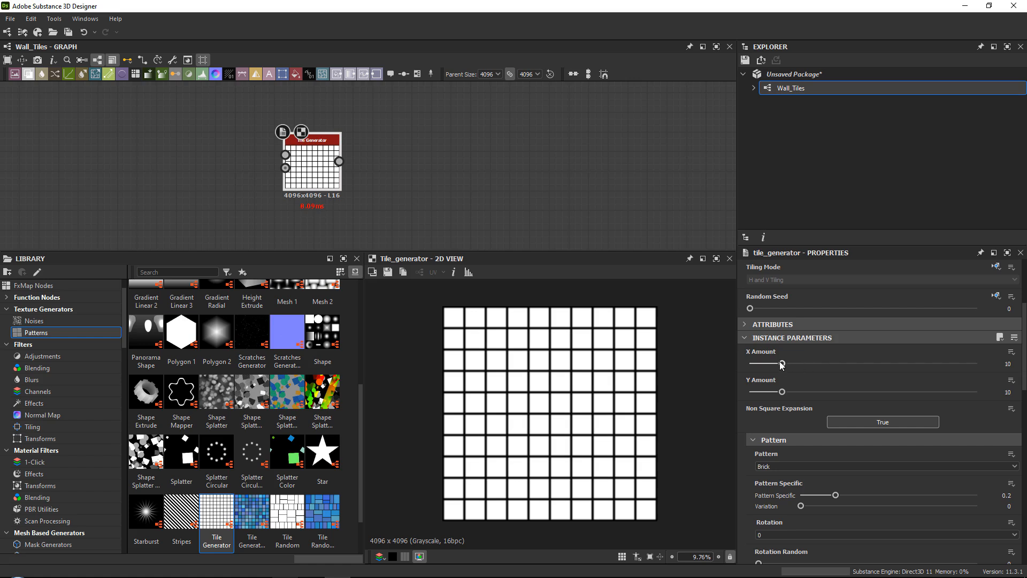
left_click_drag(781, 365, 760, 392)
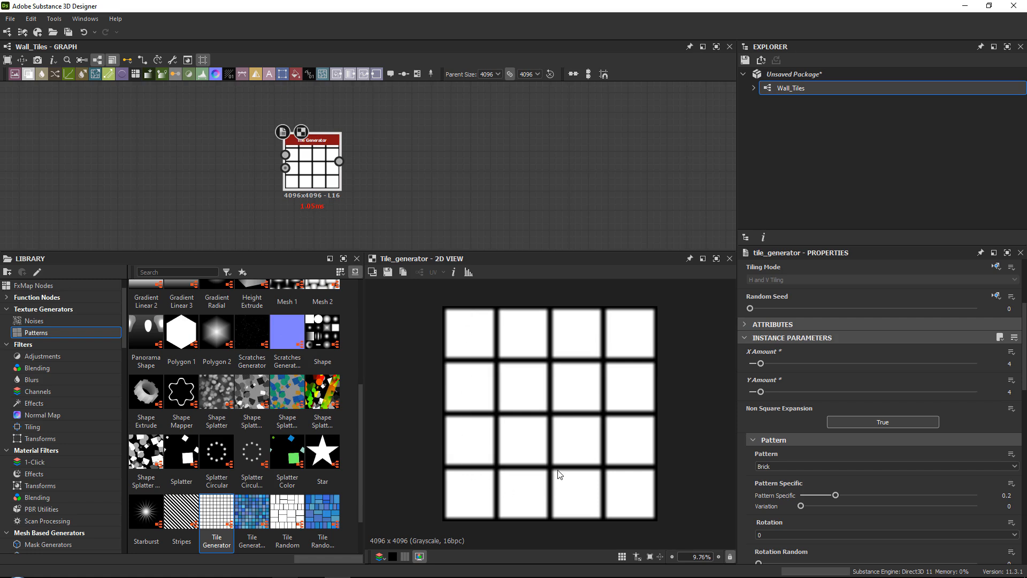
scroll(536, 332, "up", 2)
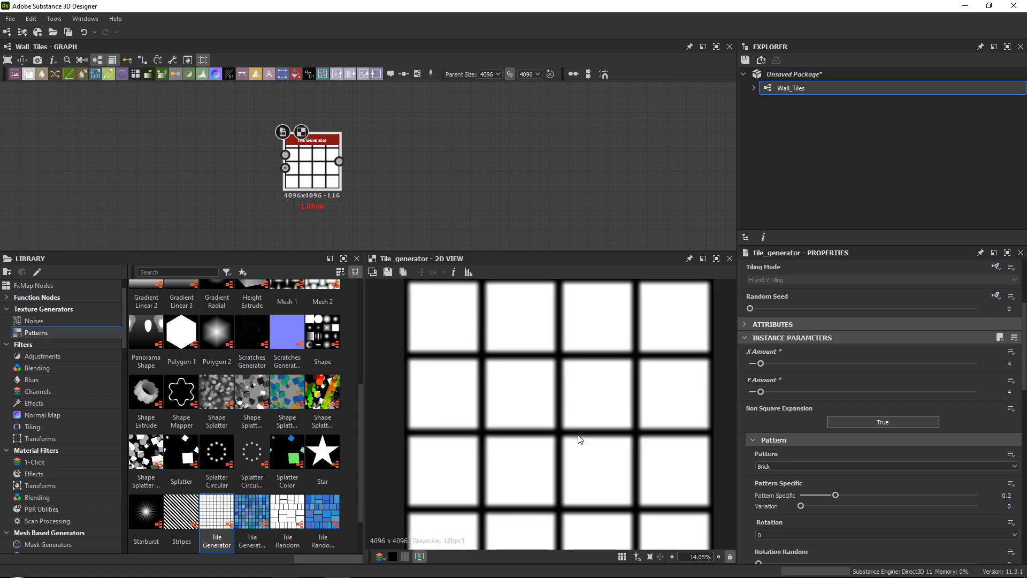
mouse_move(554, 410)
middle_mouse_down()
mouse_move(545, 383)
mouse_move(556, 394)
middle_mouse_up()
scroll(556, 390, "up", 3)
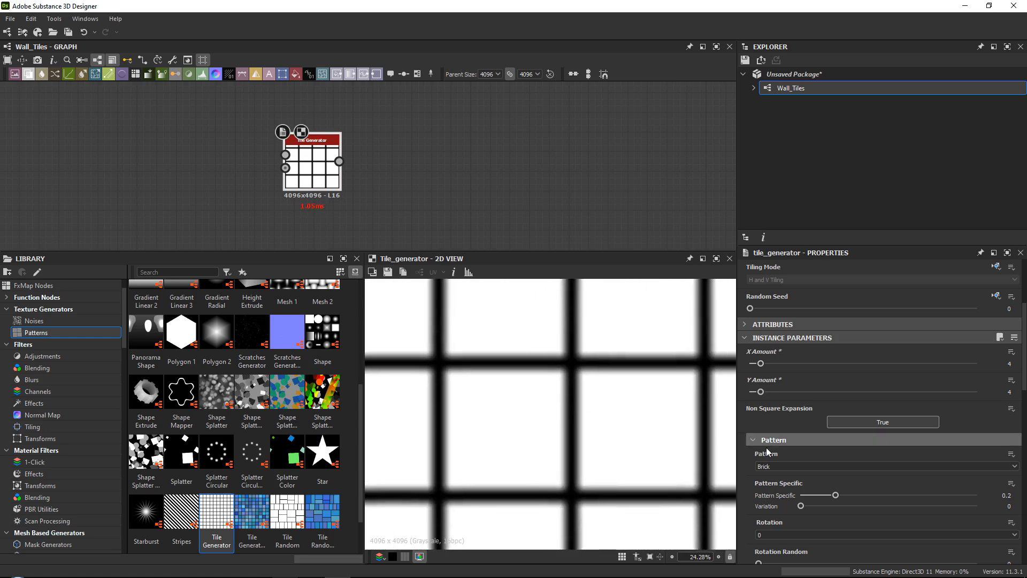
left_click(778, 468)
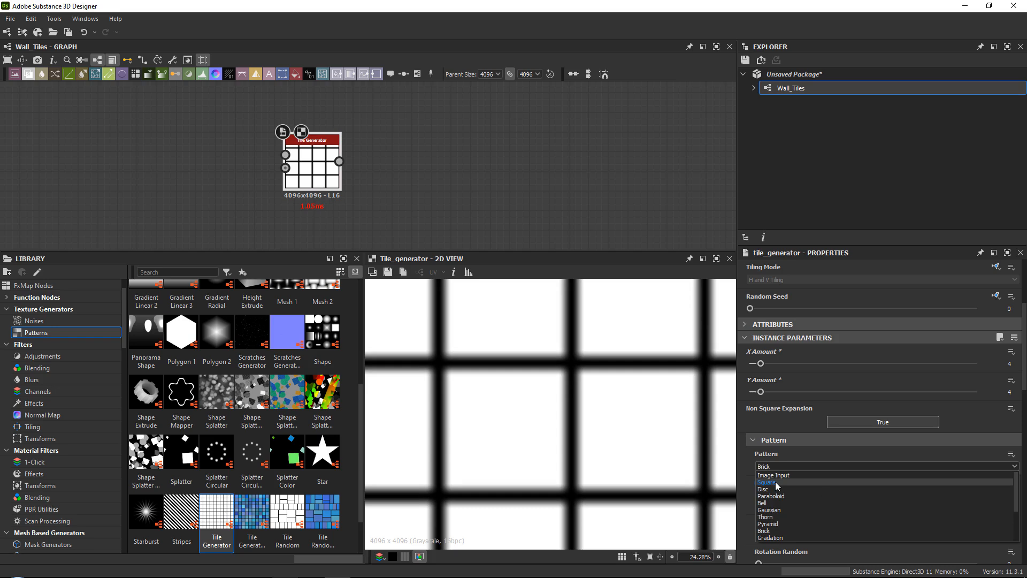
left_click(777, 483)
Expand the Tile Generator's Size settings and set Scale to 0.98, refining it to 0.99 for thinner gaps.
scroll(810, 444, "down", 3)
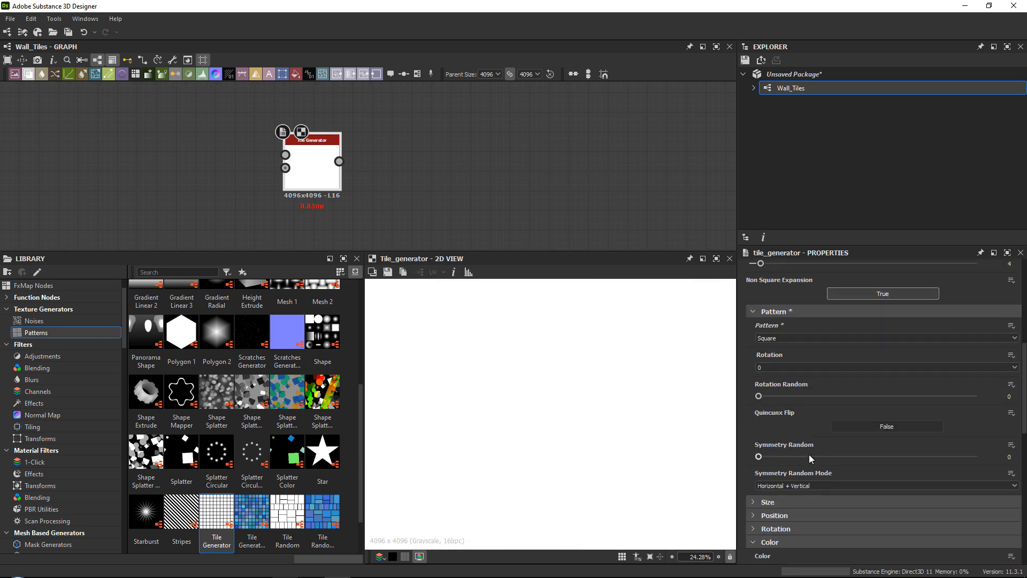
scroll(807, 435, "down", 2)
left_click(754, 482)
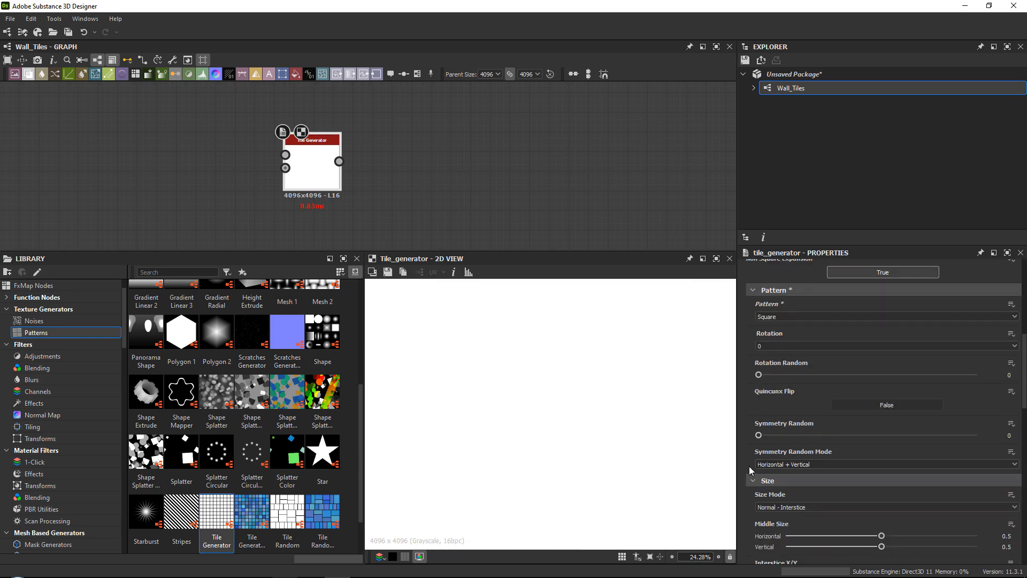
scroll(752, 467, "down", 4)
left_click_drag(867, 507, 865, 507)
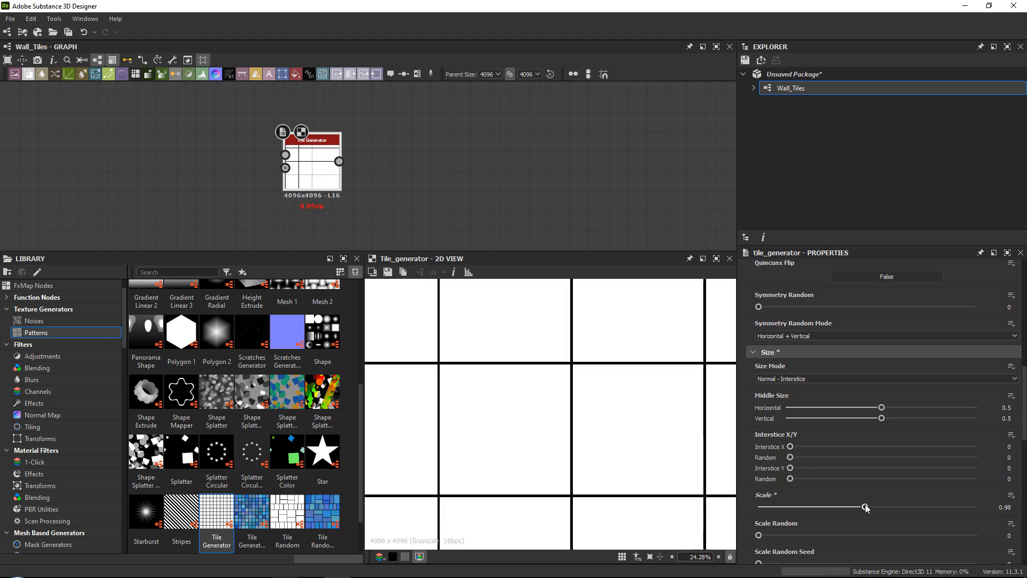
scroll(588, 386, "up", 5)
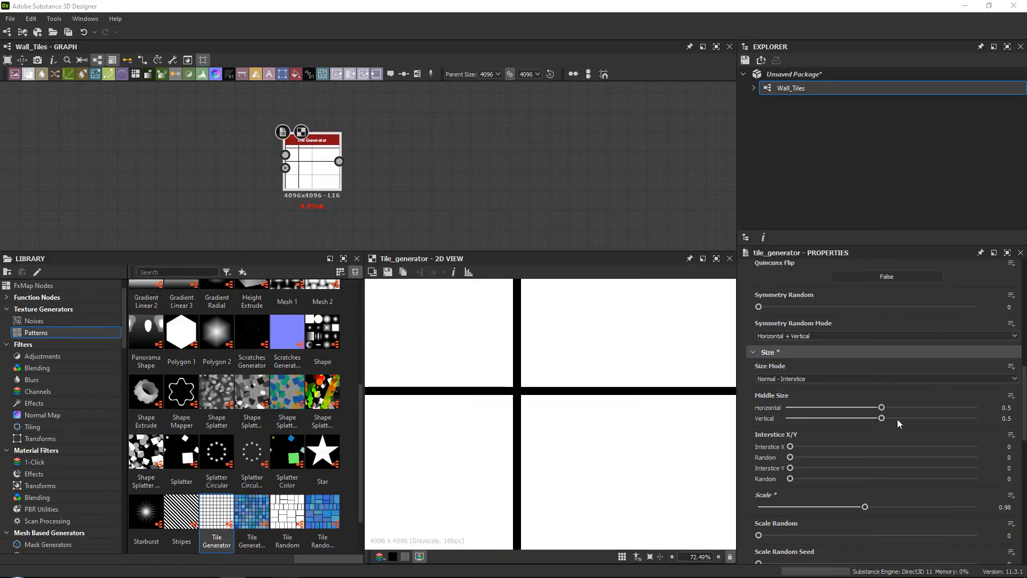
left_click(1004, 507)
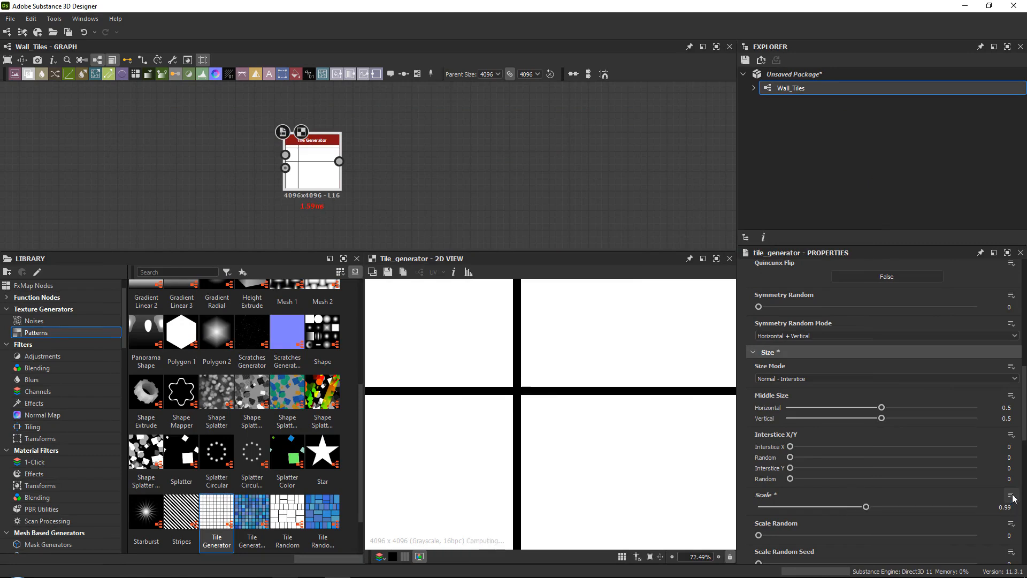
scroll(526, 343, "down", 6)
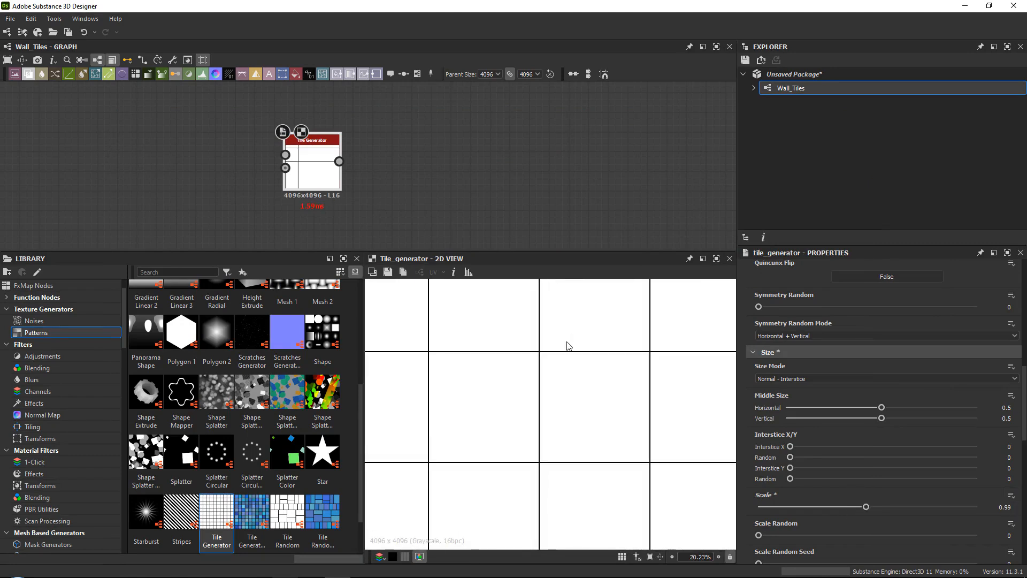
scroll(555, 360, "up", 8)
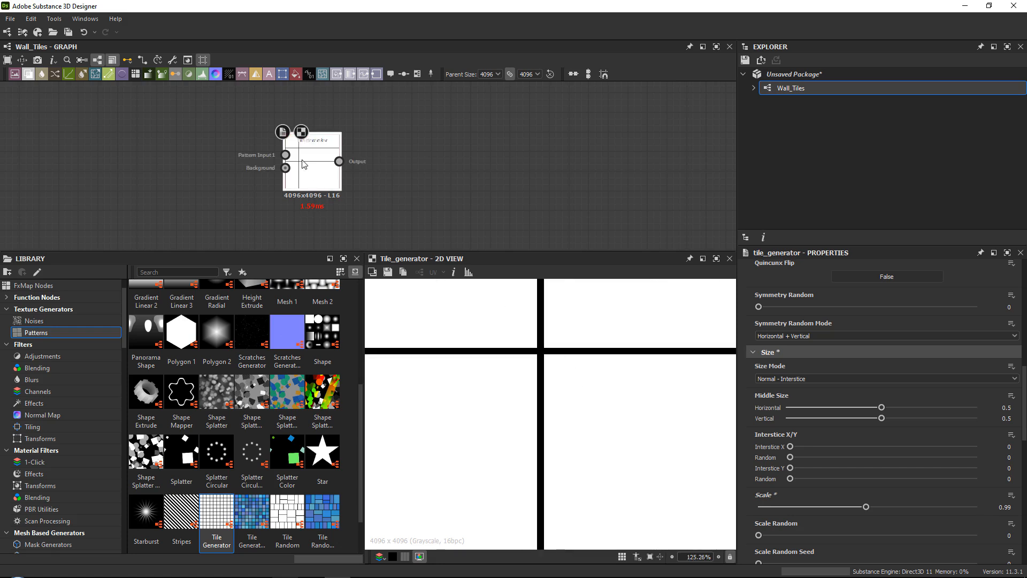
Expand the Tile Generator's Position and Rotation settings and set Rotation Random to 0.001.
mouse_move(312, 171)
left_mouse_down()
mouse_move(309, 206)
mouse_move(296, 173)
left_mouse_up()
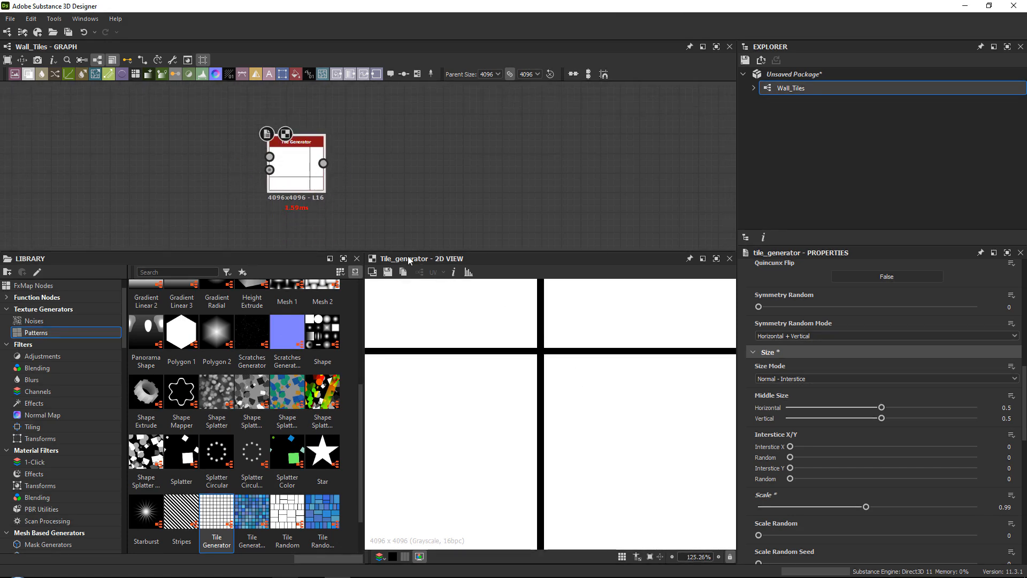
scroll(527, 381, "down", 4)
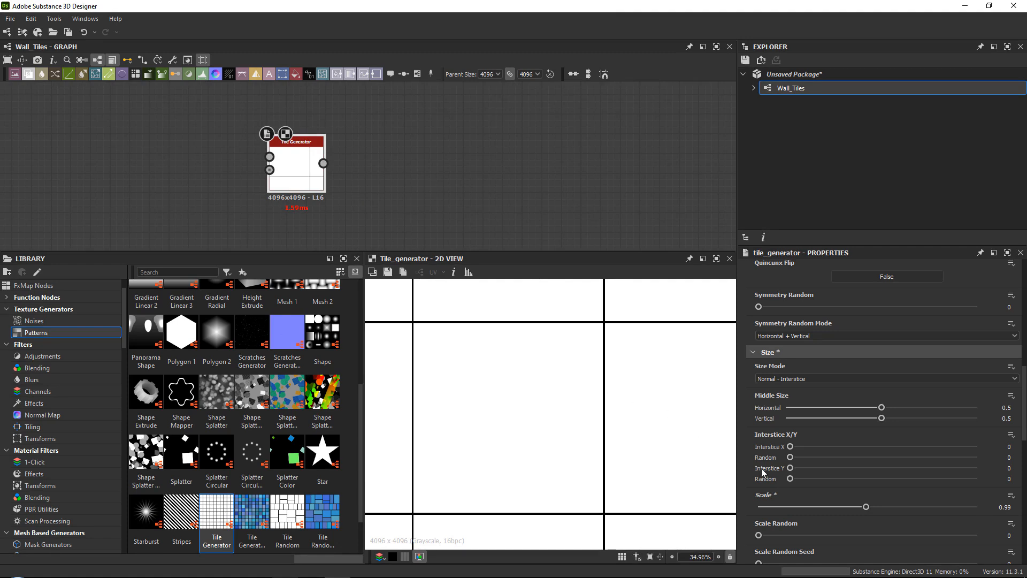
scroll(763, 471, "down", 3)
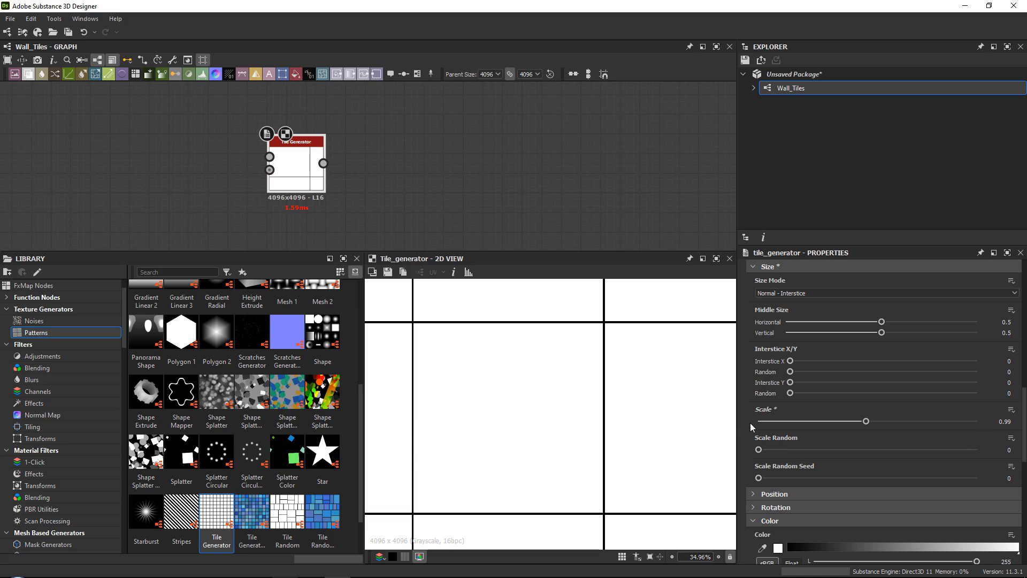
scroll(751, 426, "down", 3)
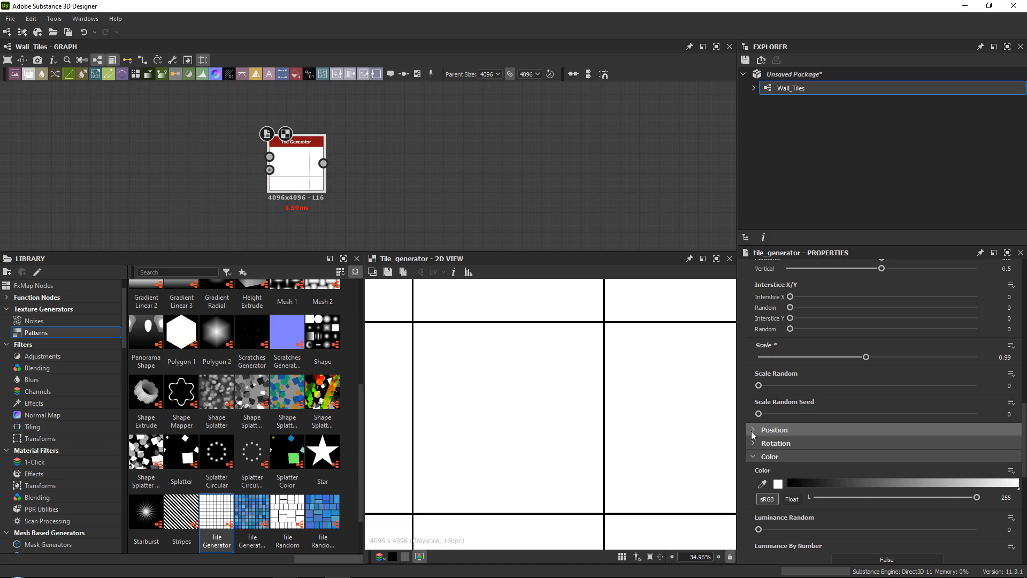
left_click(752, 430)
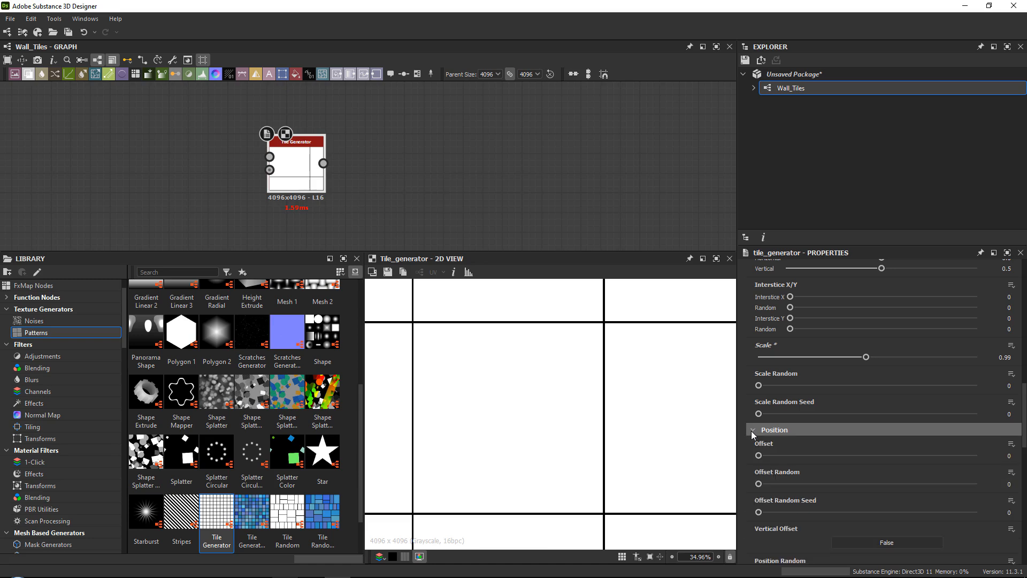
scroll(751, 434, "down", 2)
scroll(766, 457, "down", 2)
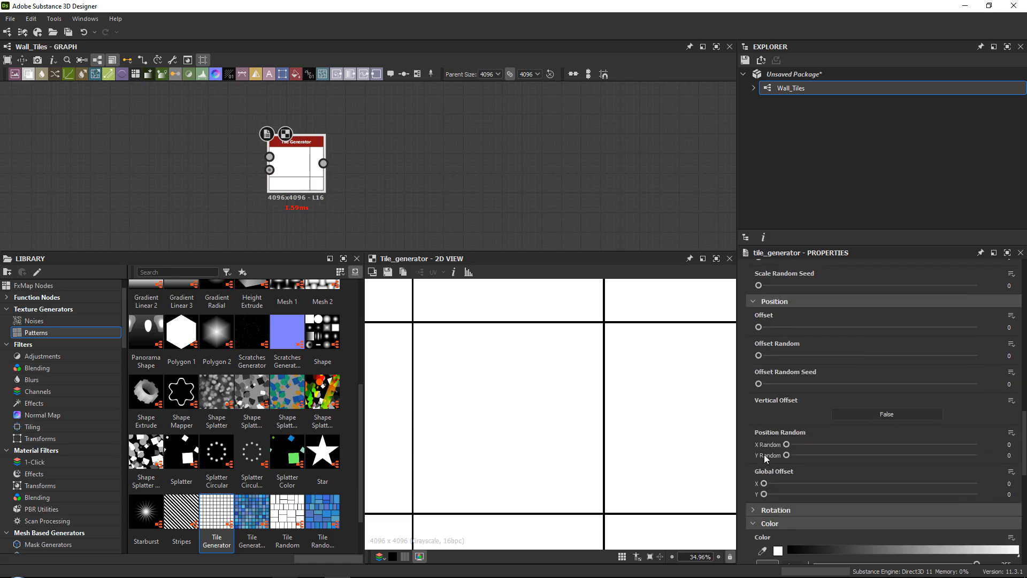
left_click(752, 510)
scroll(750, 472, "down", 3)
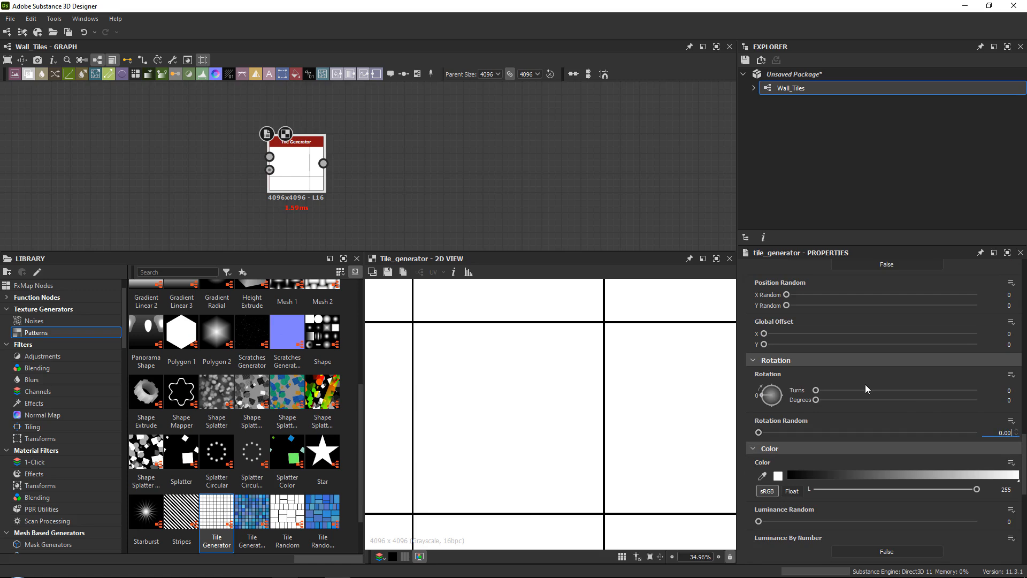
type("1")
key("Return")
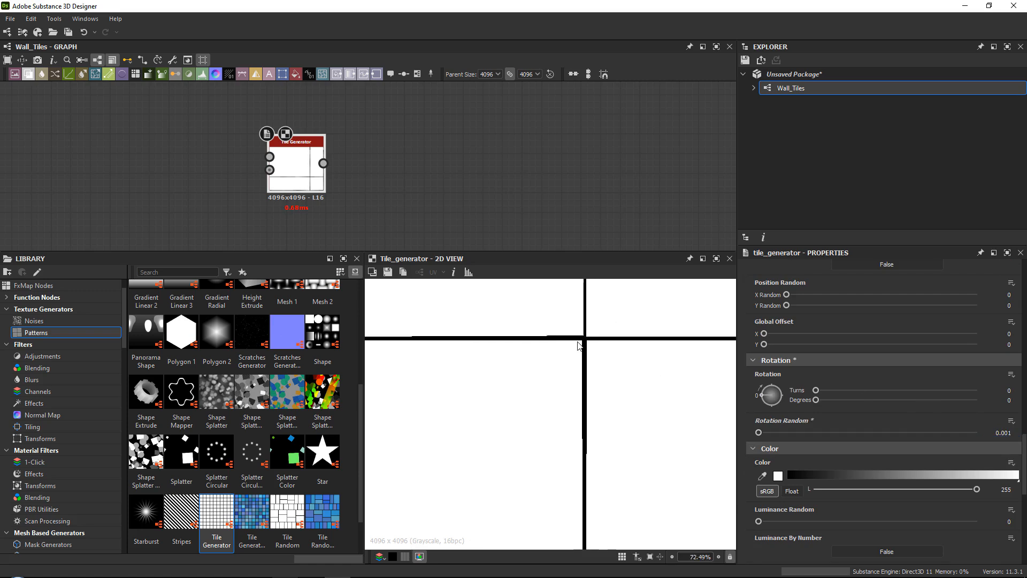
Examine the slightly rotated tiles in the 2D View, switching the tiled preview on and off.
scroll(556, 348, "down", 2)
scroll(559, 344, "down", 5)
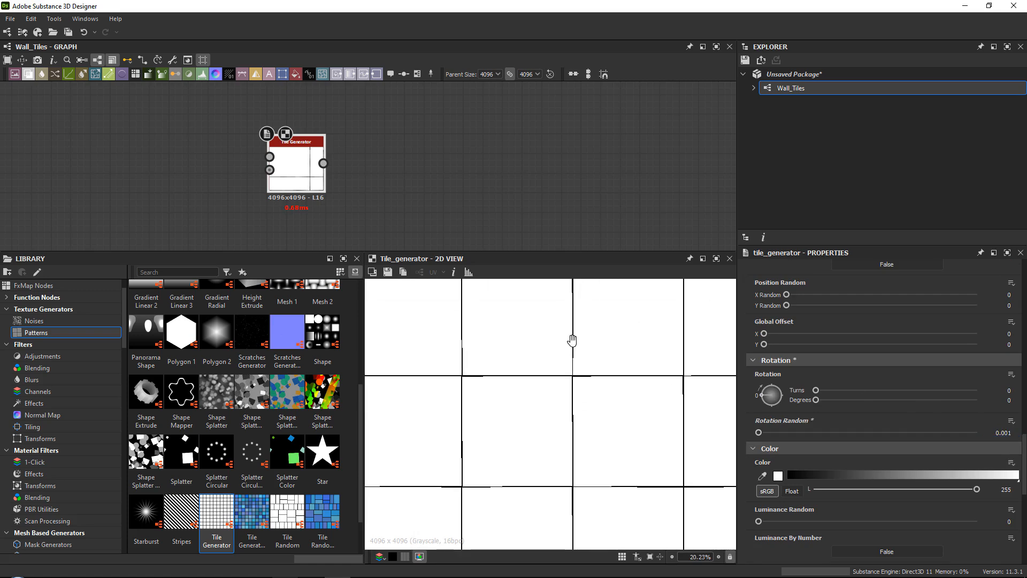
key("space")
scroll(660, 357, "down", 4)
scroll(578, 357, "up", 2)
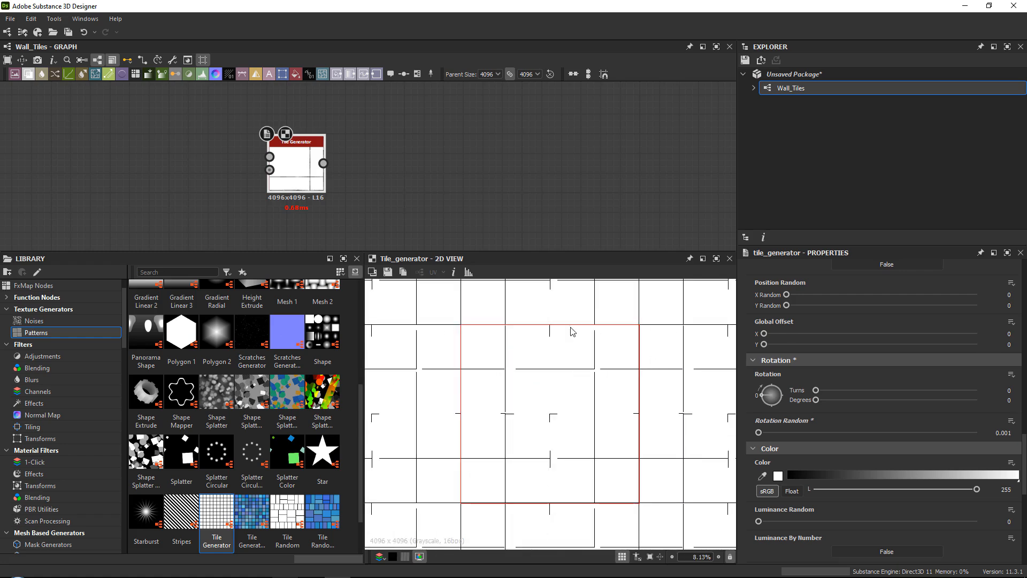
key("space")
scroll(560, 417, "up", 5)
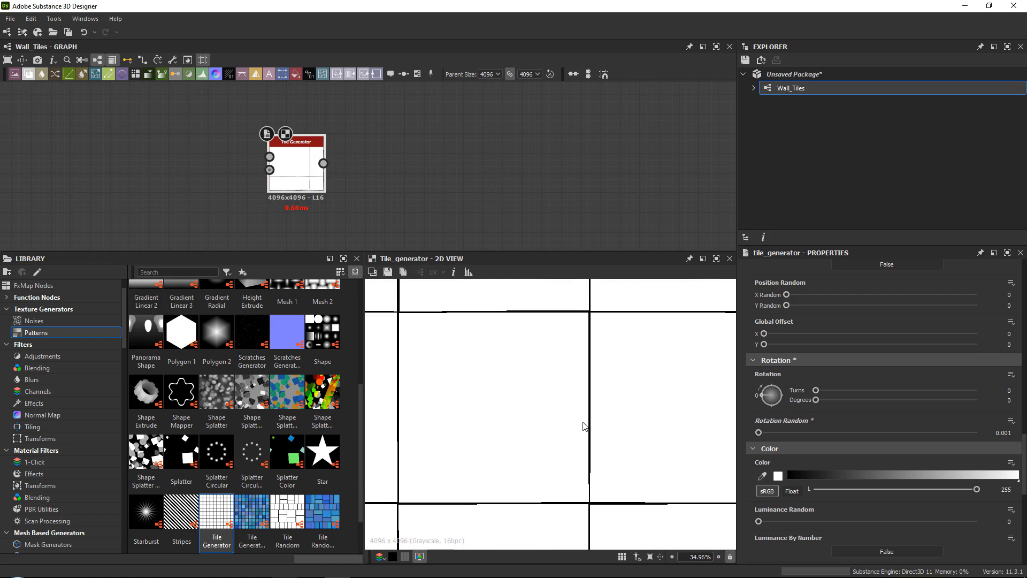
Try a Luminance Random of 1 on the Tile Generator and reset it to 0.
scroll(839, 411, "down", 3)
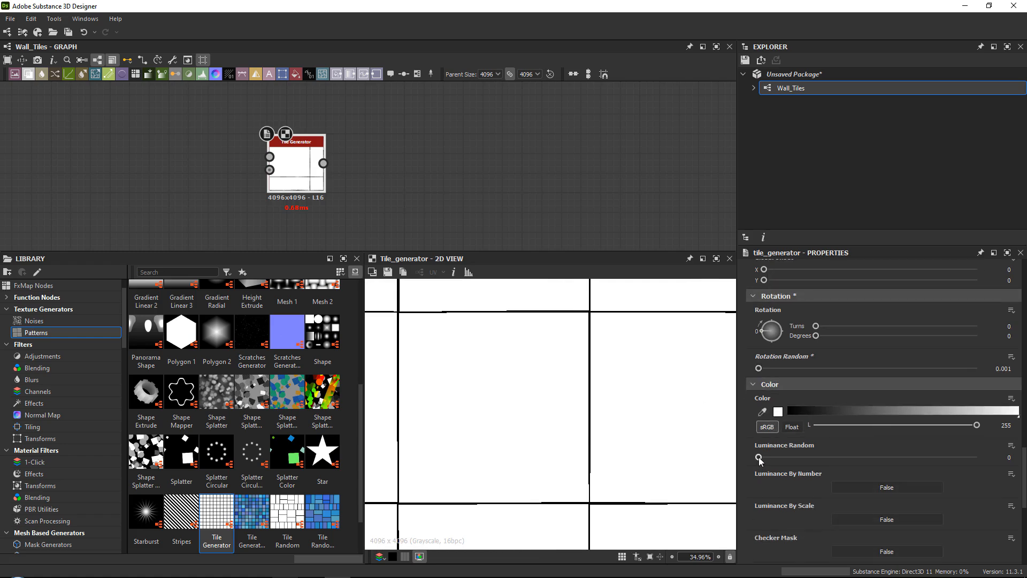
left_click_drag(759, 458, 1017, 452)
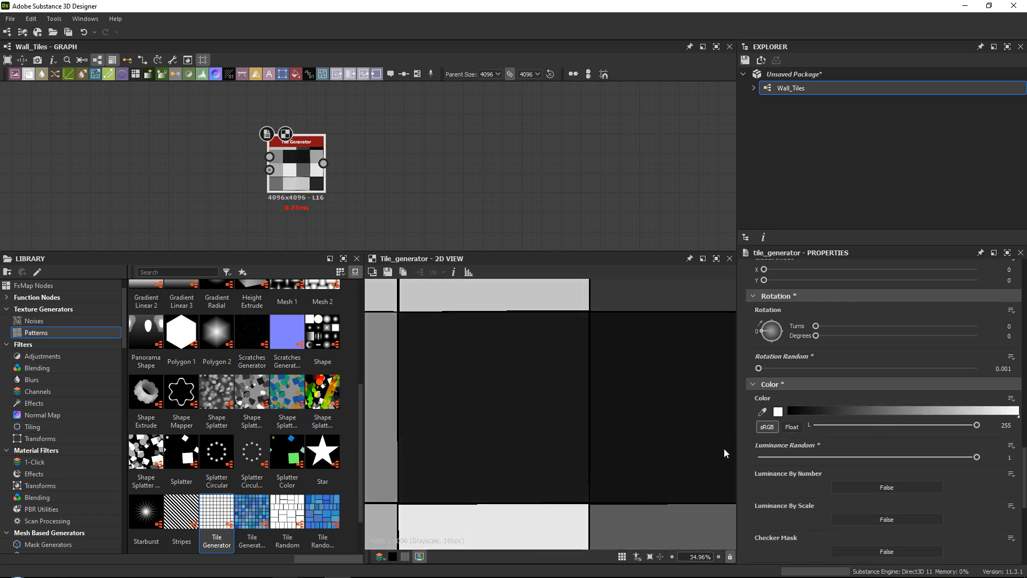
scroll(781, 481, "down", 5)
scroll(623, 422, "down", 4)
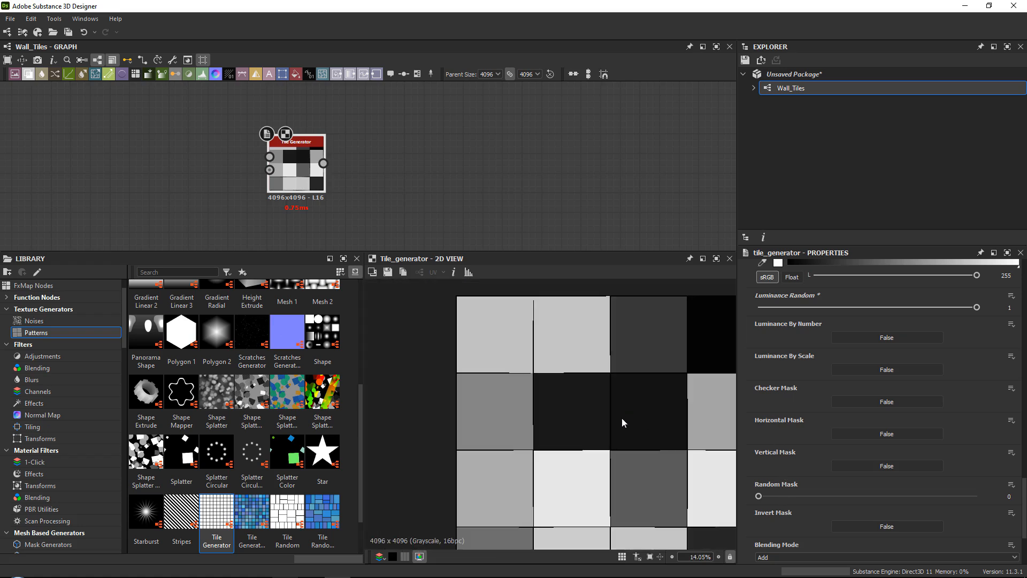
left_click_drag(772, 311, 756, 308)
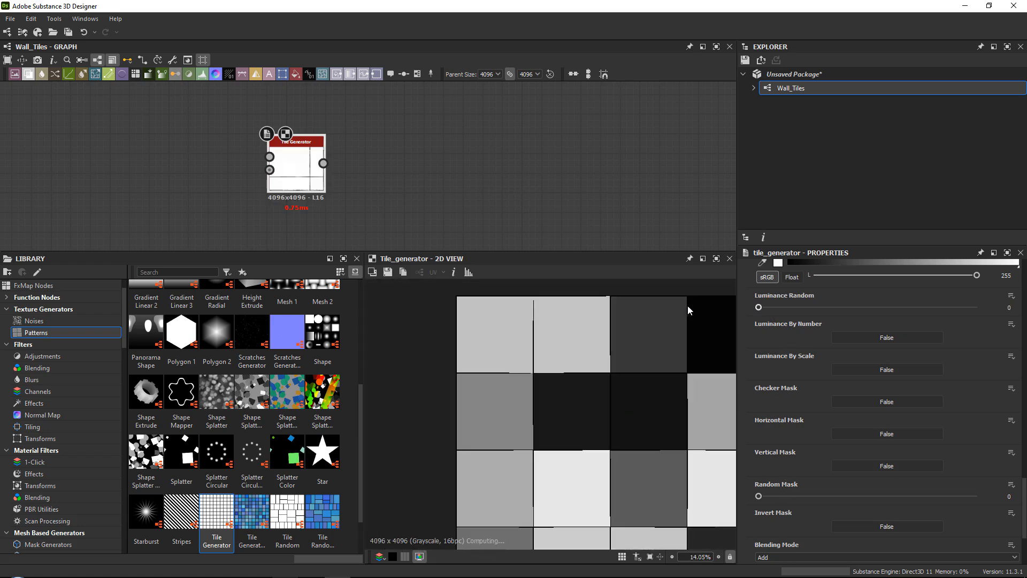
scroll(608, 332, "up", 5)
Reposition the Tile Generator node and make the graph area taller above the Library and 2D View.
mouse_move(297, 150)
left_mouse_down()
mouse_move(286, 172)
mouse_move(290, 143)
left_mouse_up()
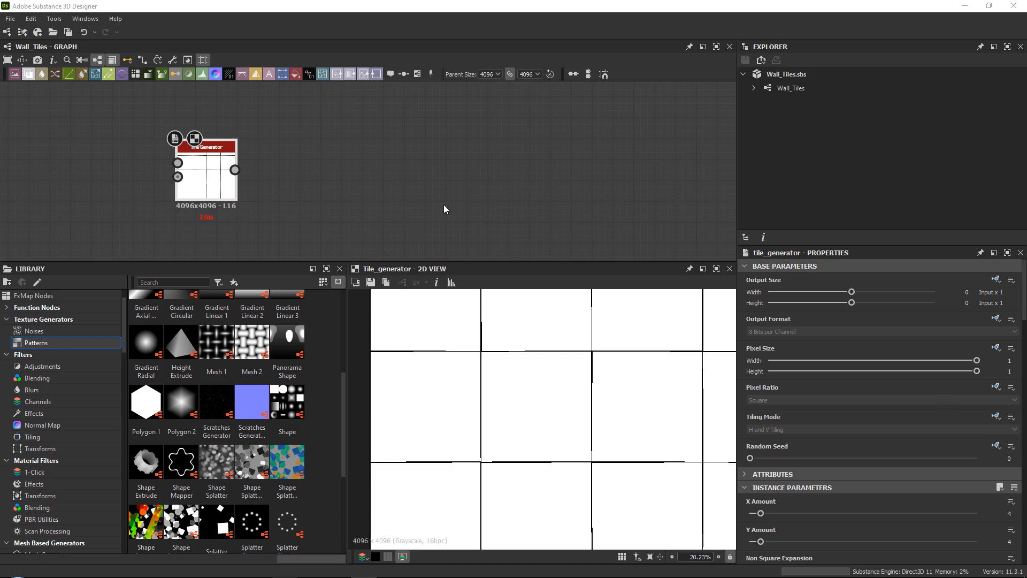
scroll(287, 133, "up", 3)
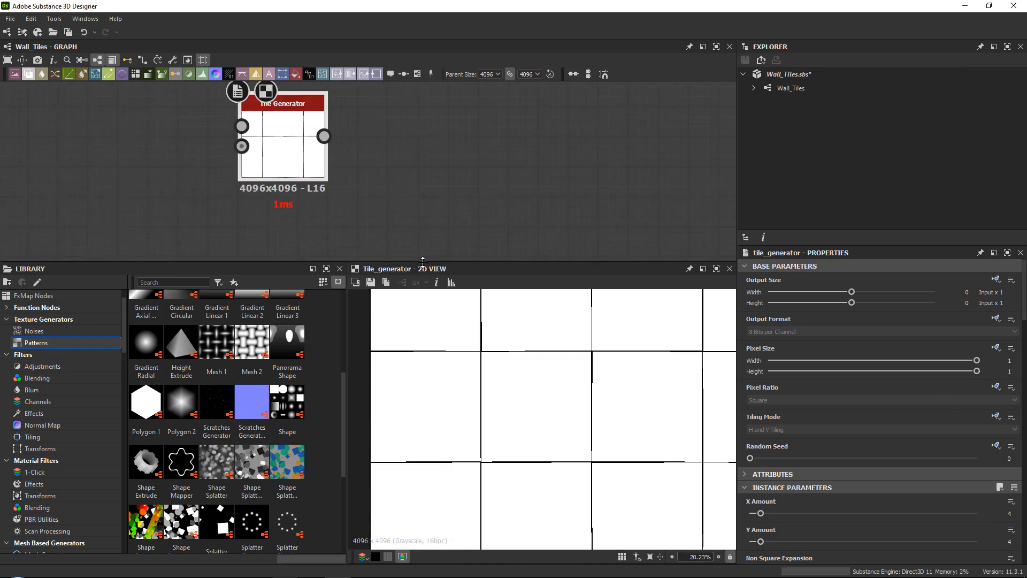
left_click_drag(425, 261, 412, 310)
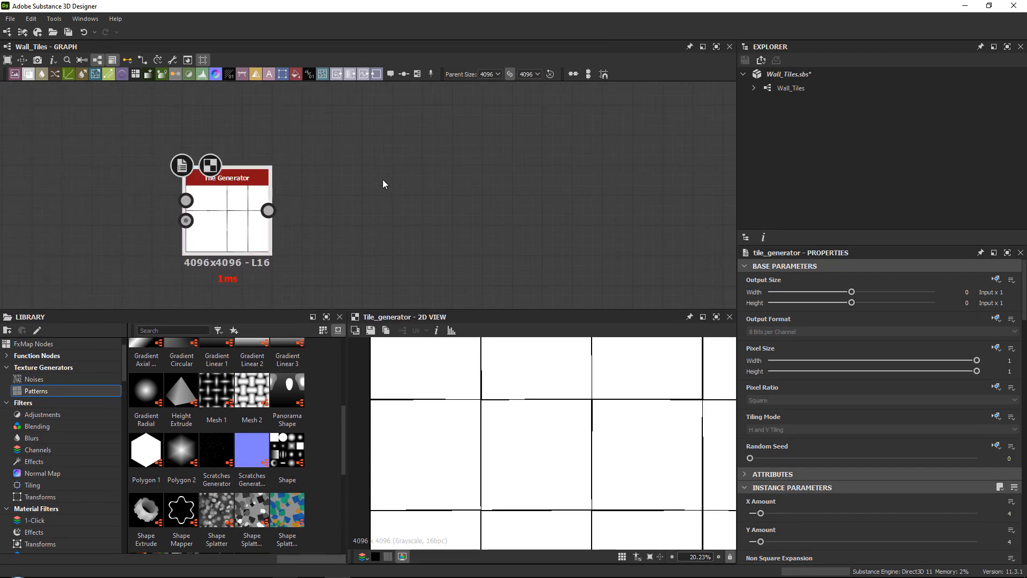
key("space")
type("mul")
key("Down")
key("Down")
key("Down")
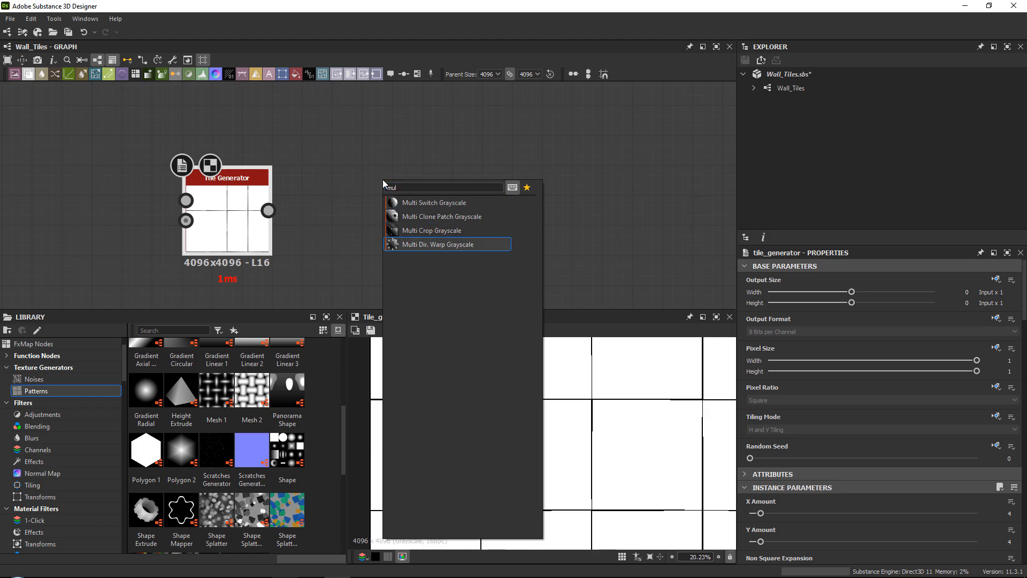
key("Escape")
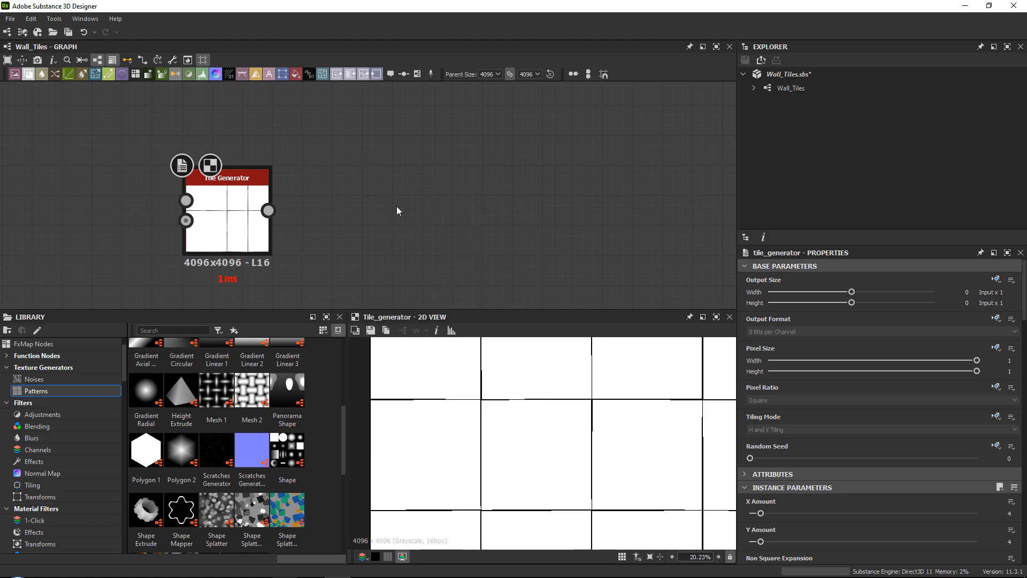
Add a Multi Dir. Warp Grayscale node beside the Tile Generator and connect the Tile Generator's output to its Input.
key("space")
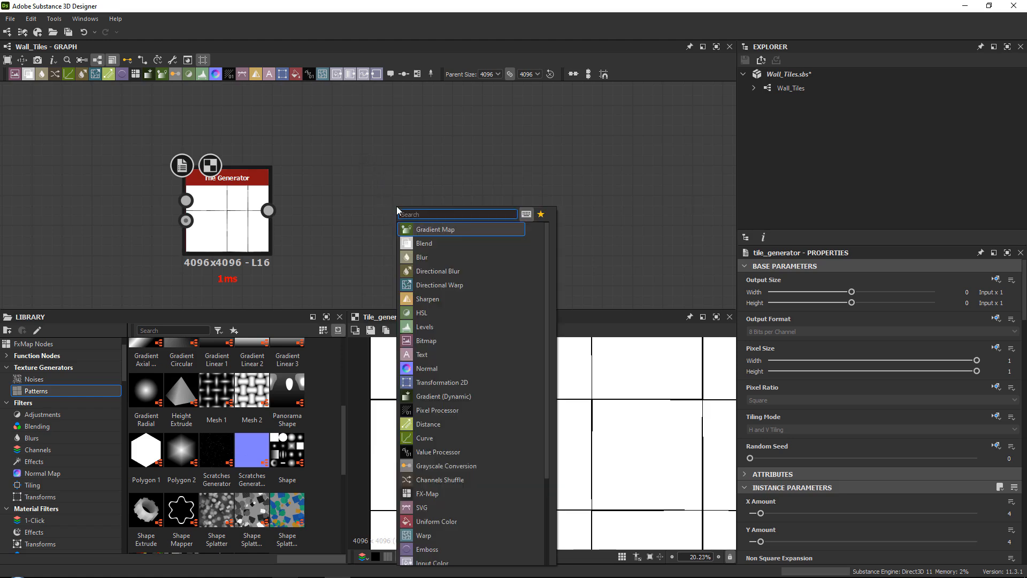
type("mul")
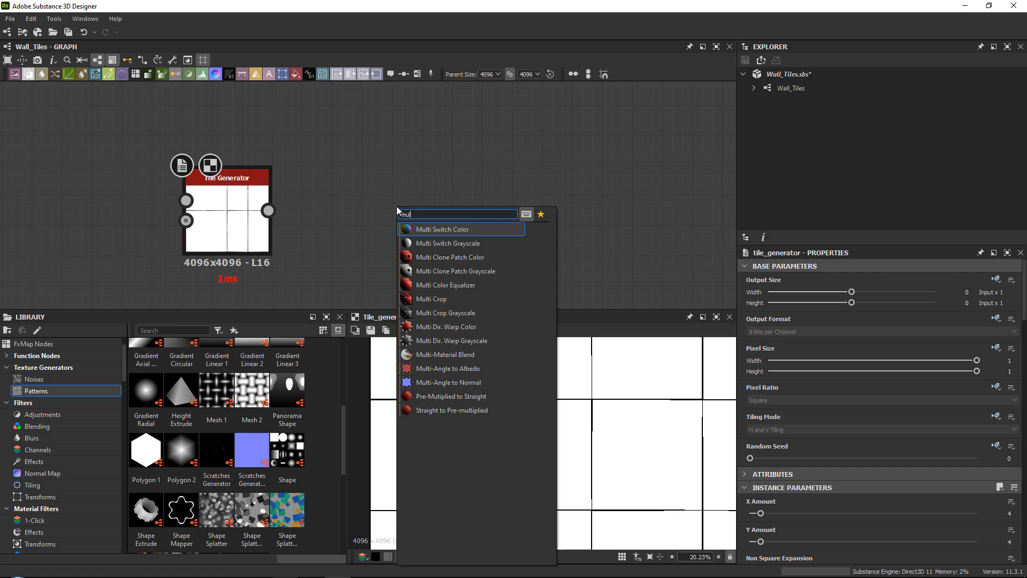
type("ti")
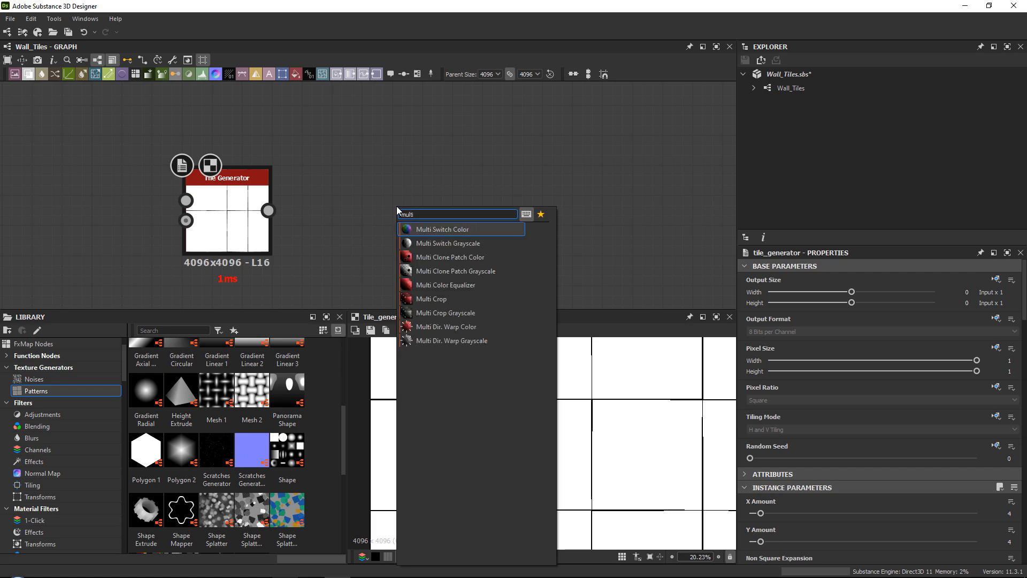
left_click(460, 341)
left_click_drag(237, 210, 366, 200)
left_click_drag(425, 216, 442, 246)
Set the Multi Dir. Warp Grayscale node's Mode to Min and its Directions to 1.
left_click(182, 214)
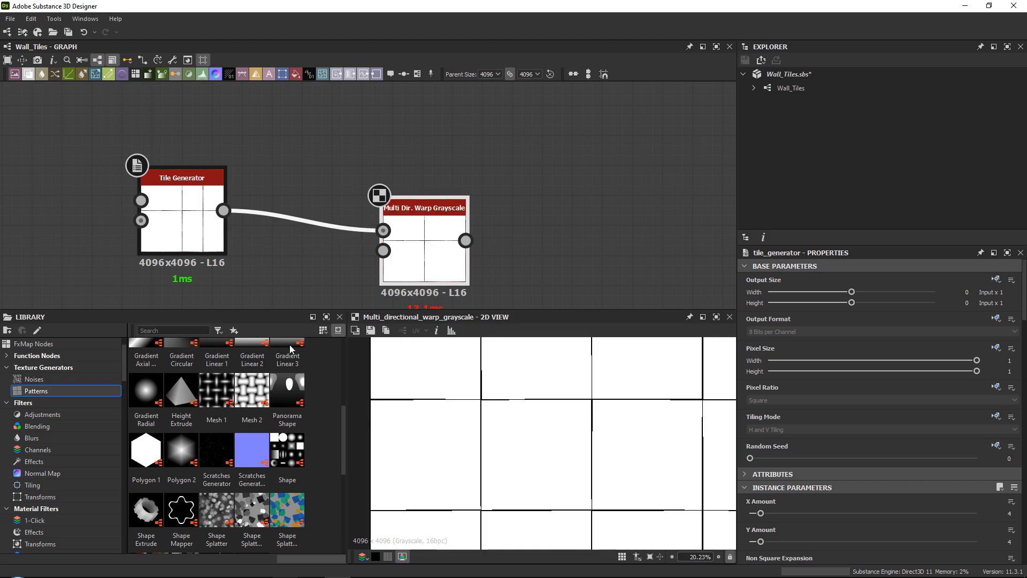
scroll(790, 428, "down", 5)
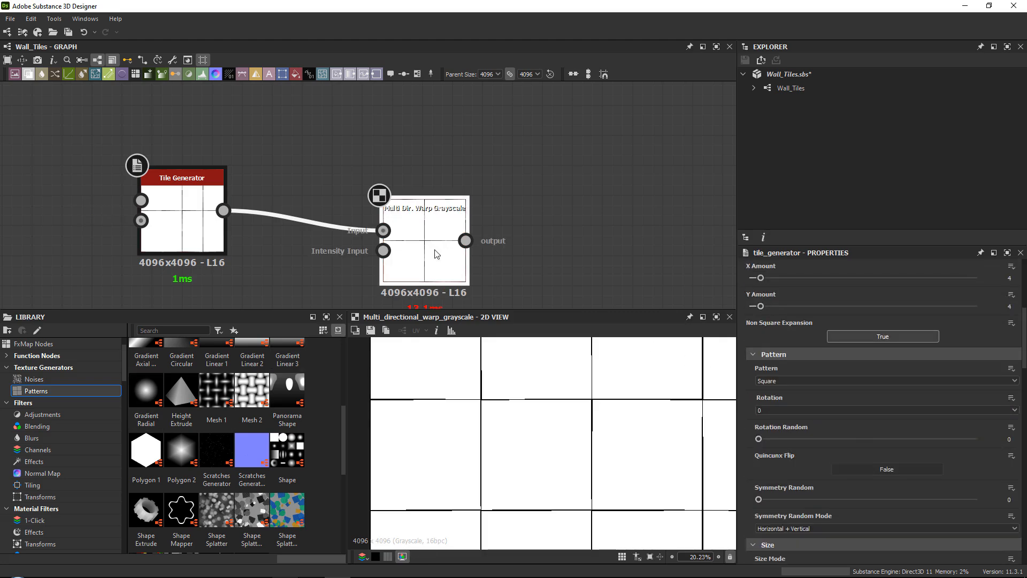
left_click(461, 255)
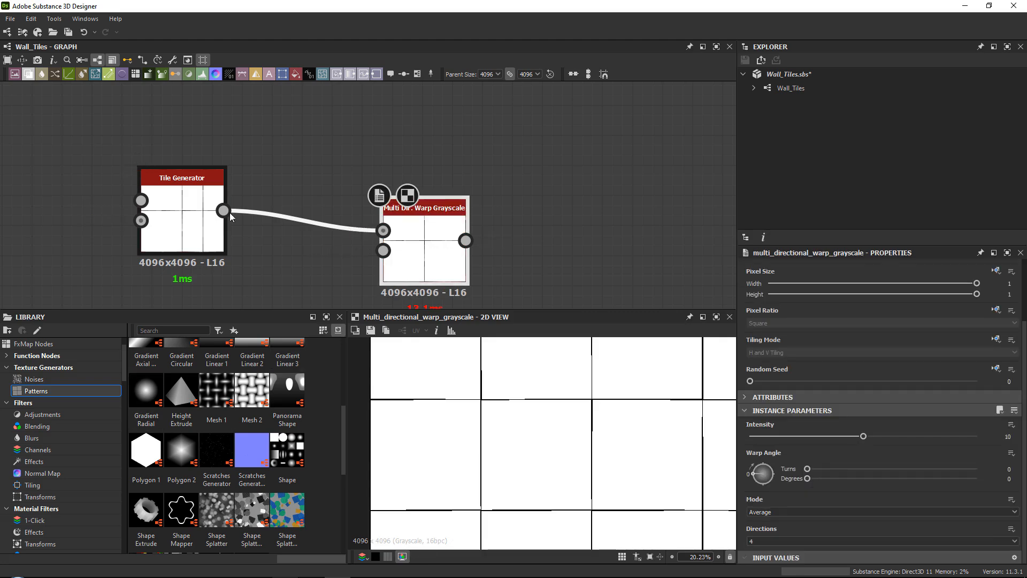
left_click(765, 513)
left_click(753, 534)
scroll(579, 418, "up", 10)
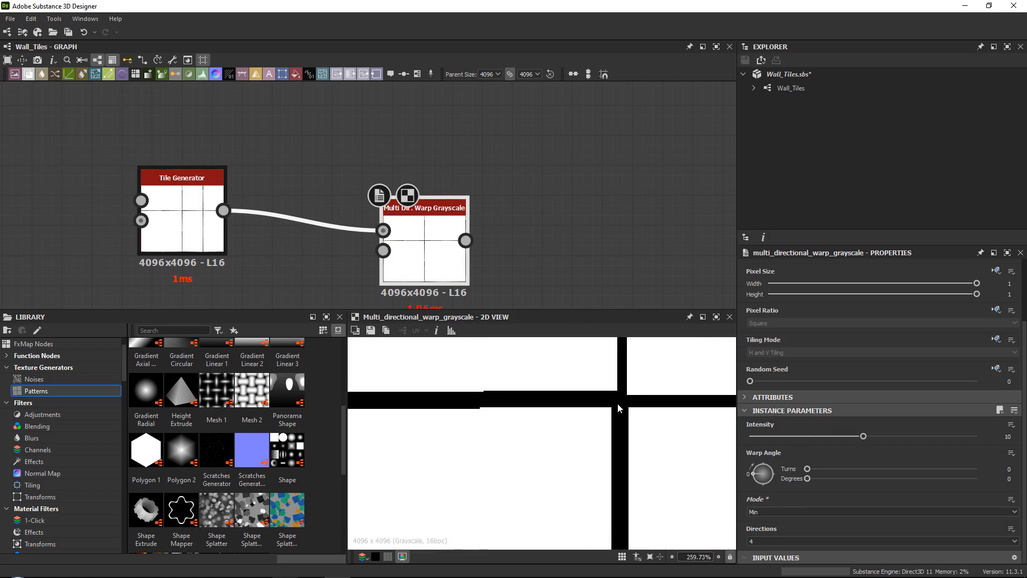
left_click(765, 541)
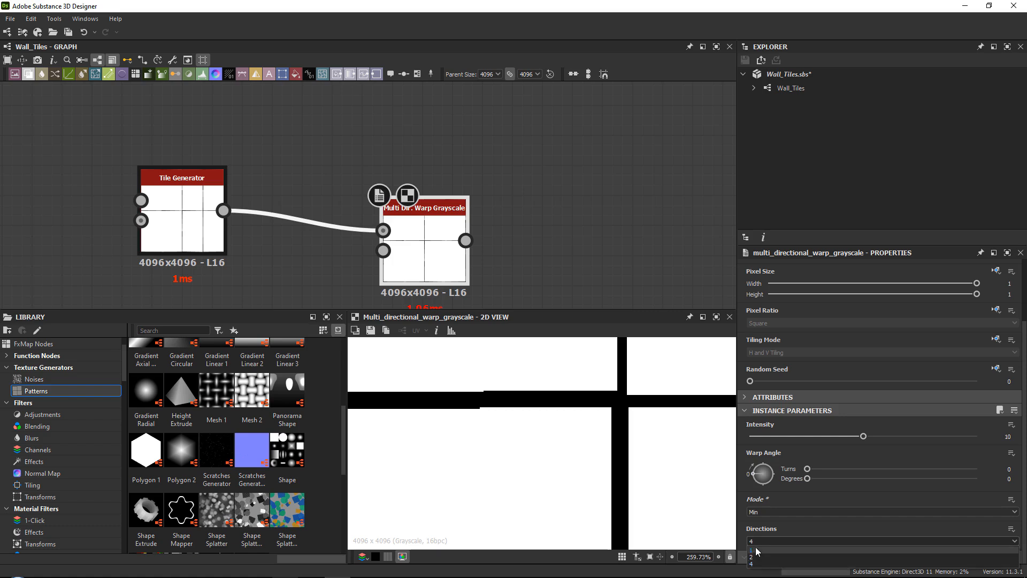
left_click(755, 550)
Add a Perlin Noise node from the Noises texture generators, connect it to the warp's Intensity Input and preview the warp.
middle_click_drag(544, 245, 631, 190)
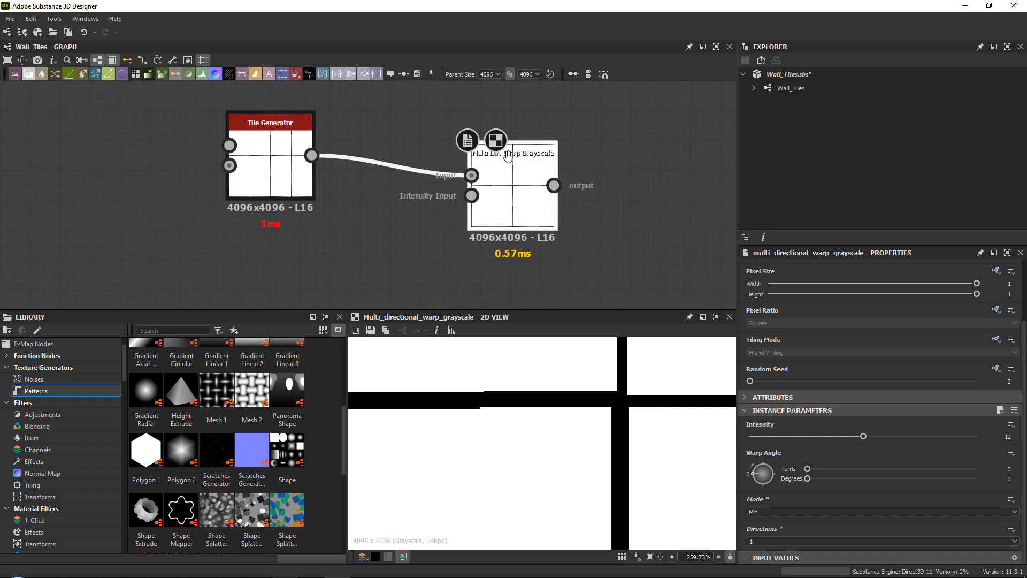
left_click(34, 379)
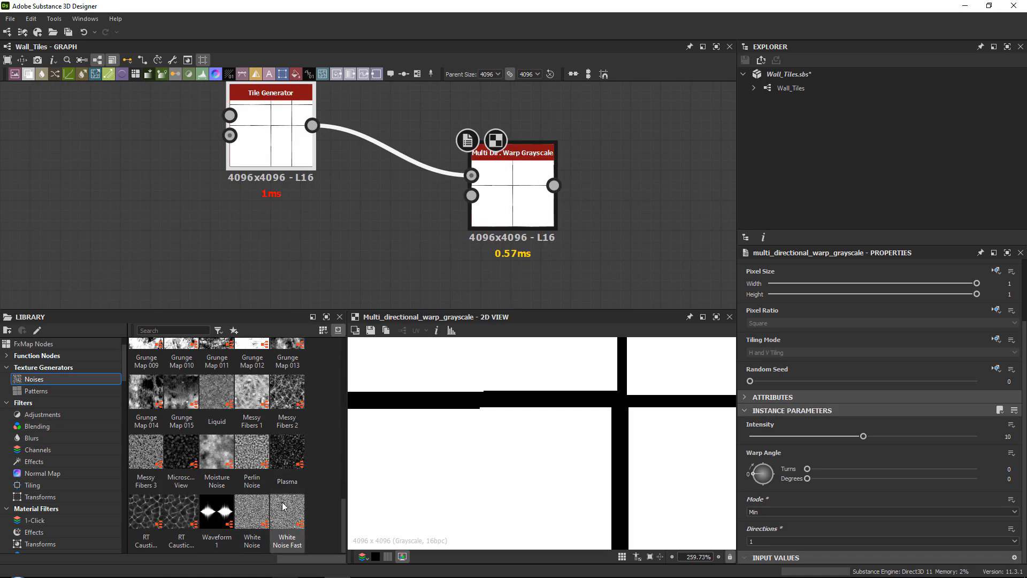
left_click_drag(242, 459, 471, 195)
double_click(507, 176)
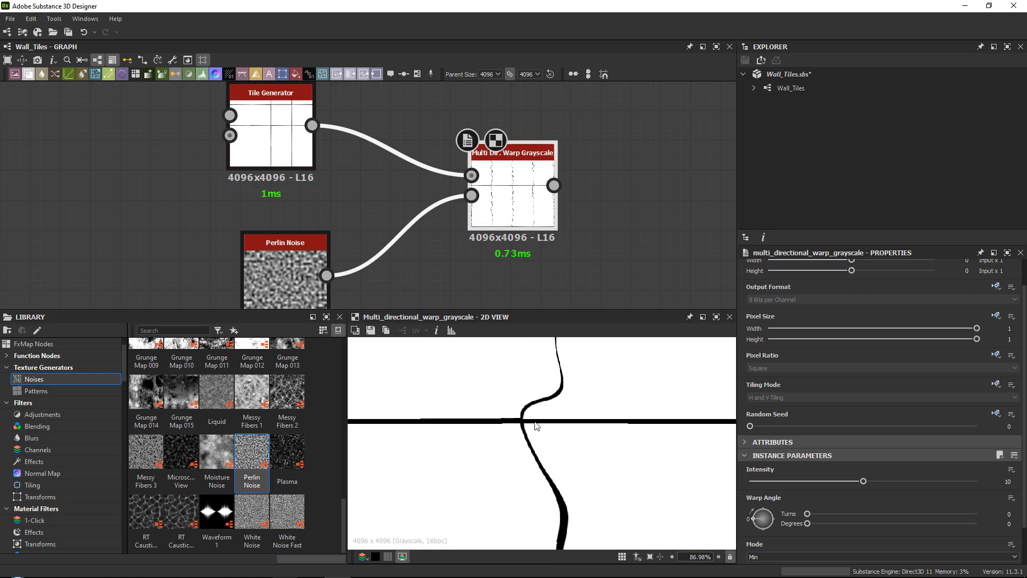
Set the warp's Warp Angle to about 54 degrees and its Directions to 2.
scroll(538, 426, "up", 3)
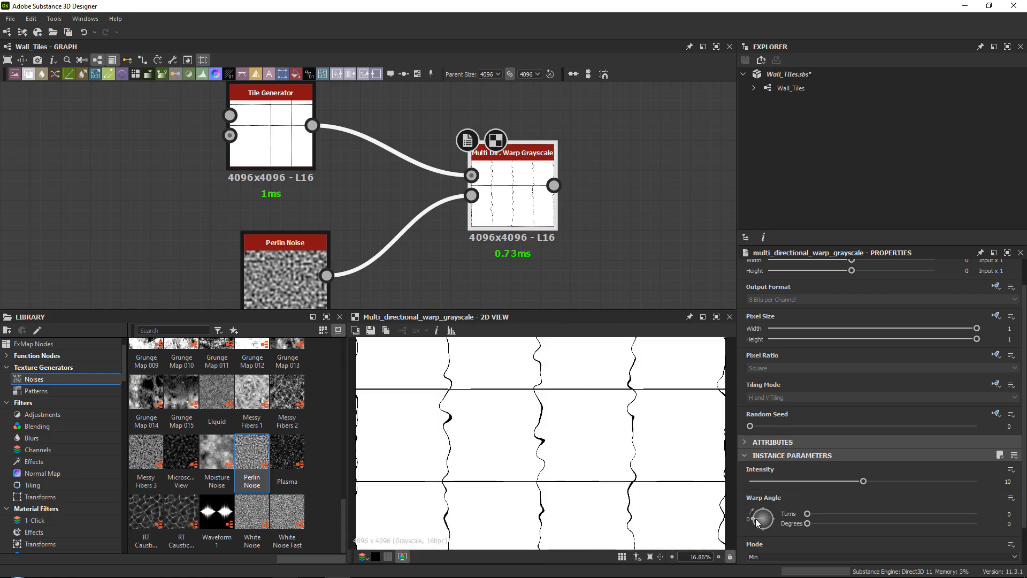
left_click_drag(754, 518, 753, 506)
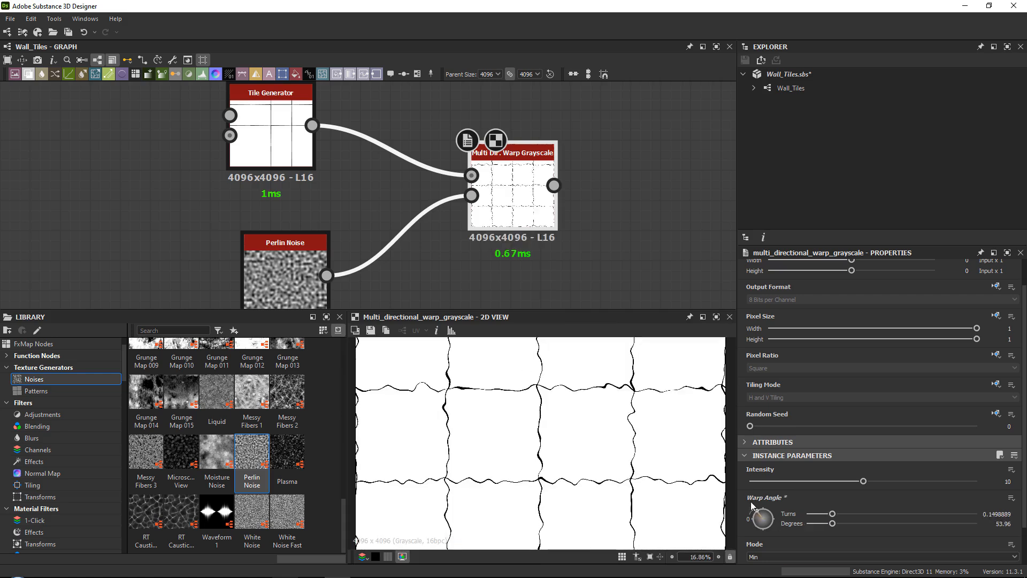
scroll(748, 548, "down", 1)
left_click(757, 558)
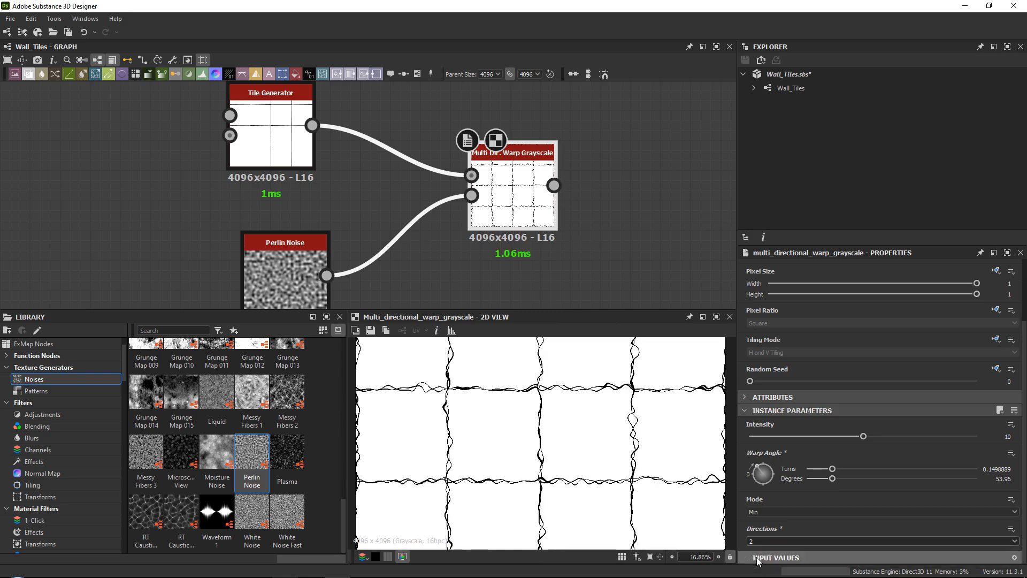
scroll(527, 401, "up", 9)
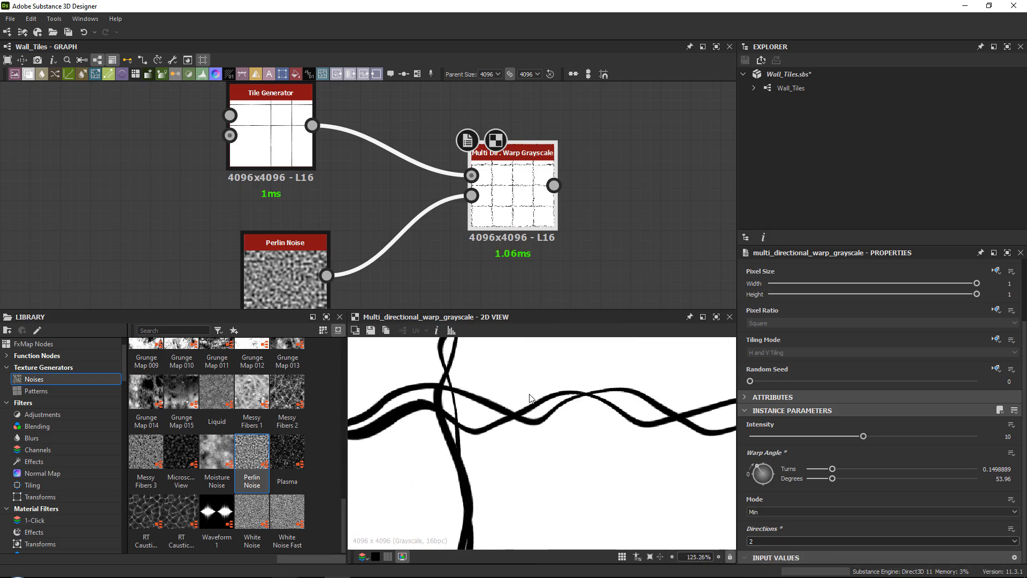
Set the Multi Dir. Warp Grayscale node's Directions to 1 and its Warp Angle to about 46.8 degrees.
left_click(765, 545)
left_click(762, 546)
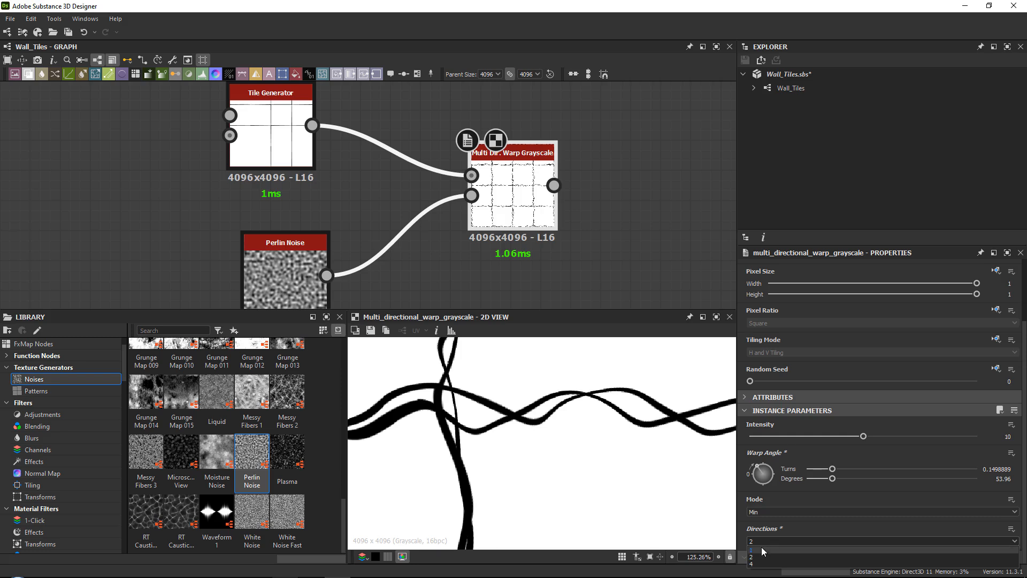
scroll(527, 424, "down", 7)
scroll(527, 425, "down", 3)
mouse_move(757, 463)
left_mouse_down()
mouse_move(750, 472)
mouse_move(748, 457)
left_mouse_up()
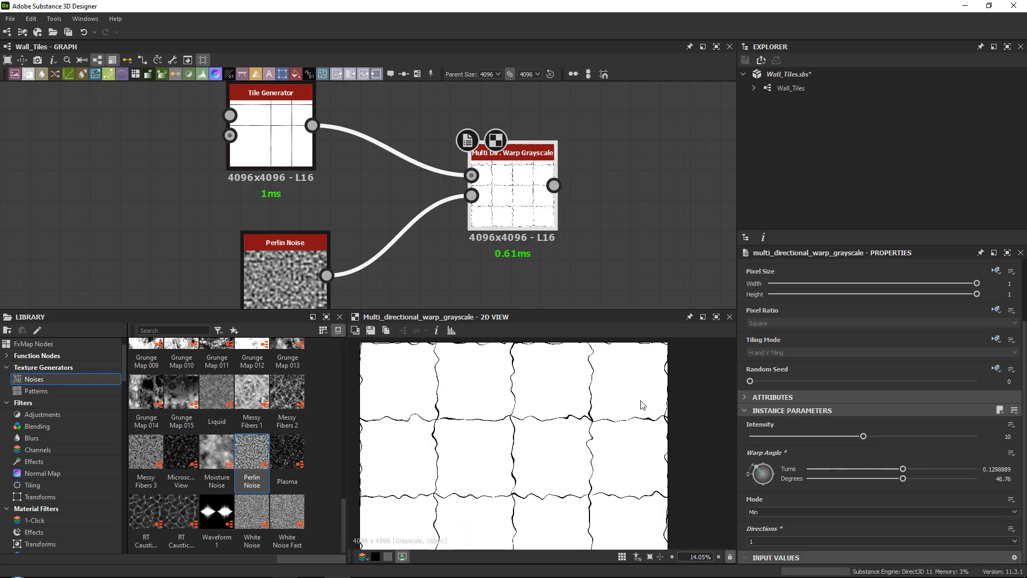
Set the Perlin Noise node's Scale to 5.
left_click(267, 296)
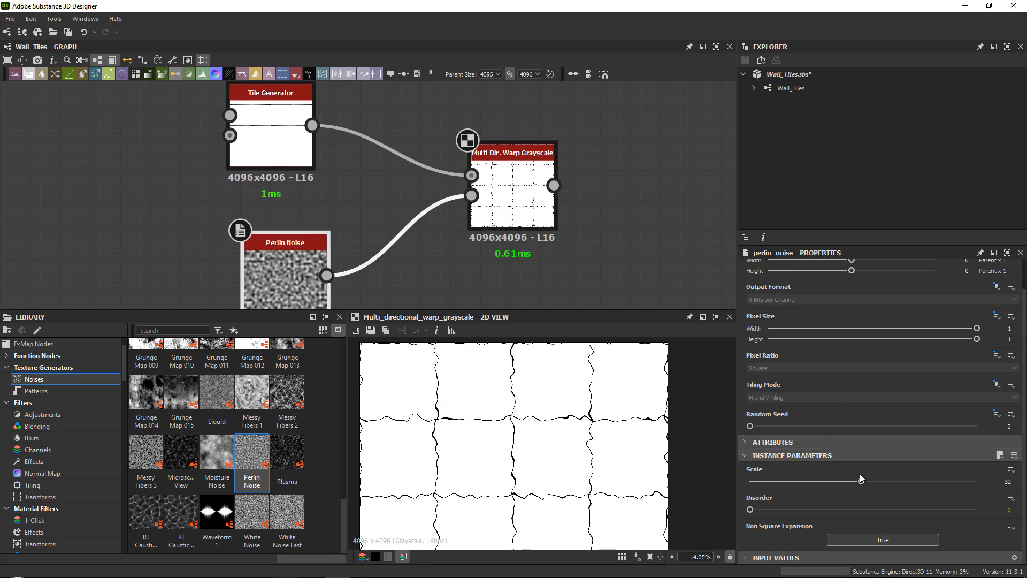
left_click_drag(862, 482, 765, 480)
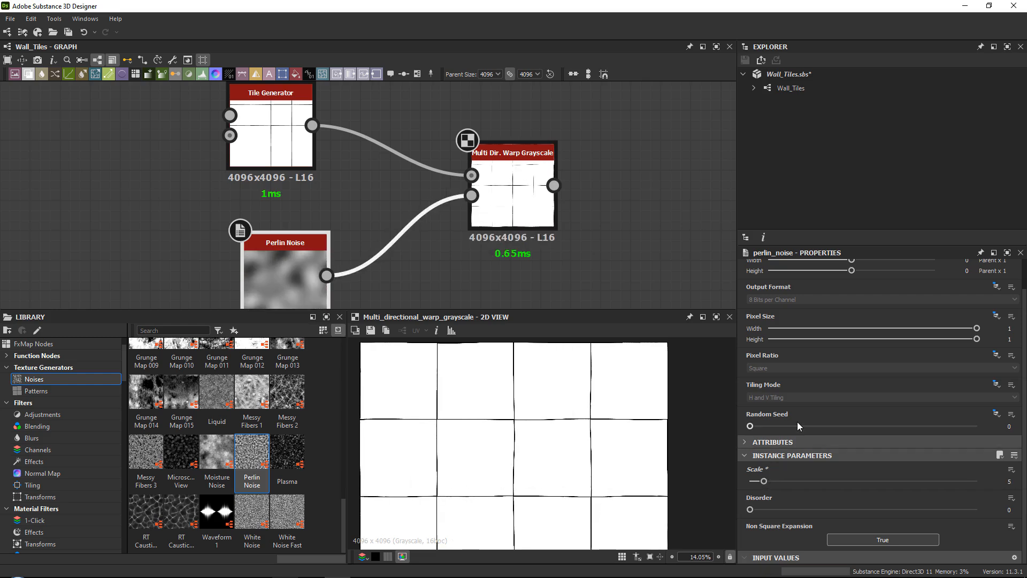
Set the Multi Dir. Warp Grayscale node's Intensity to 7 and check the tile gaps in the preview.
left_click(482, 221)
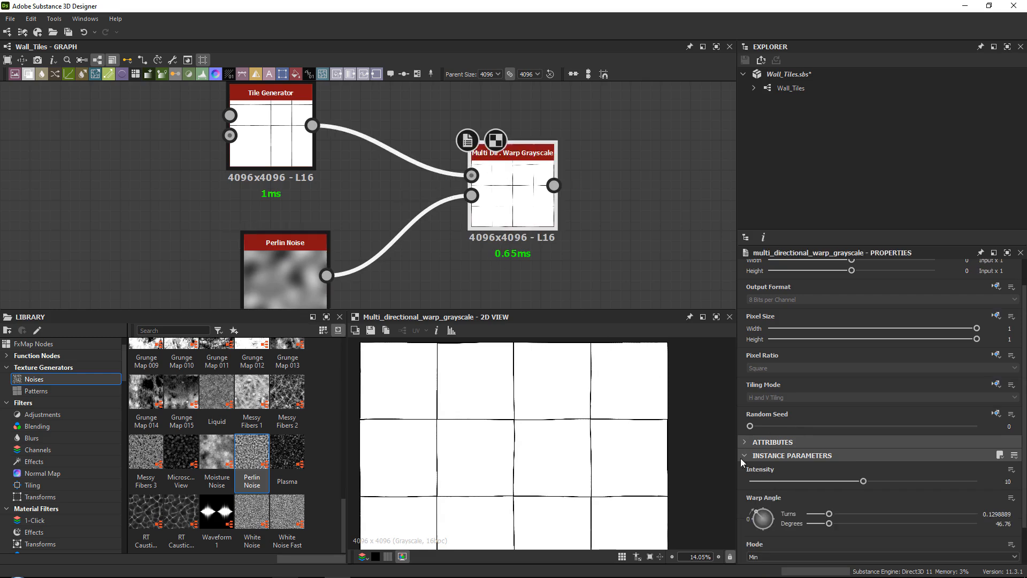
left_click_drag(864, 479, 816, 471)
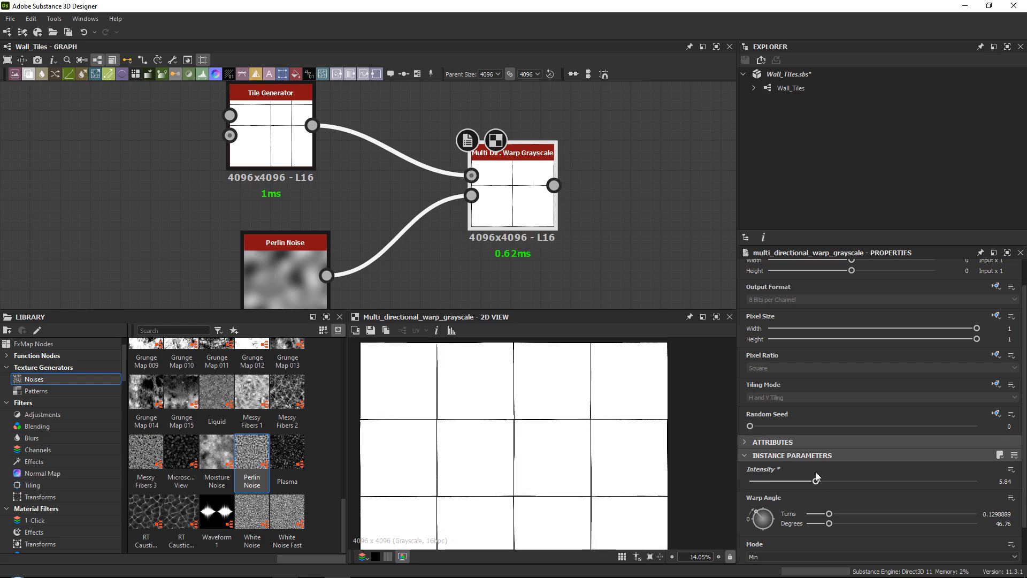
scroll(541, 448, "up", 4)
middle_click_drag(503, 385, 644, 414)
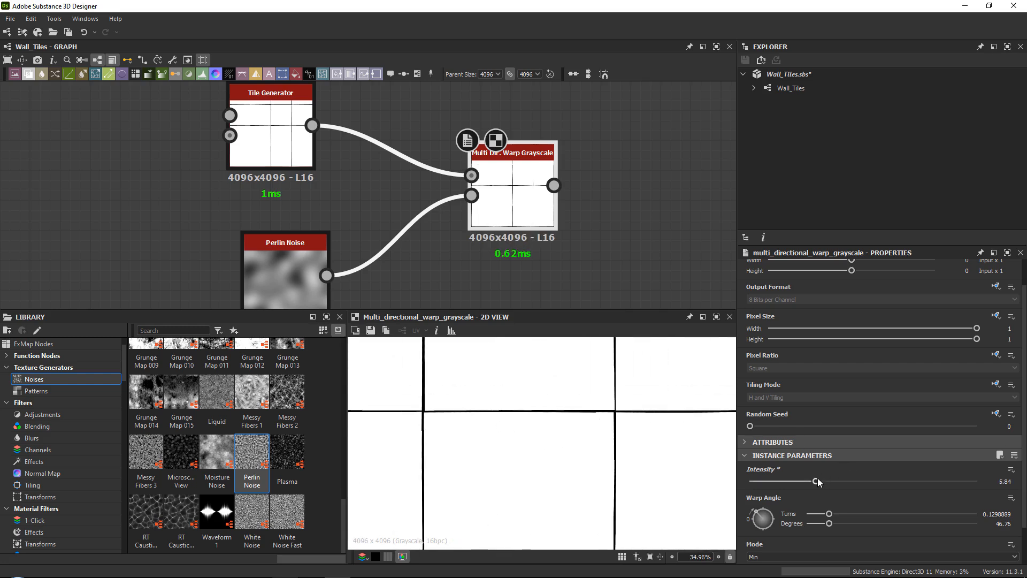
left_click_drag(817, 479, 831, 481)
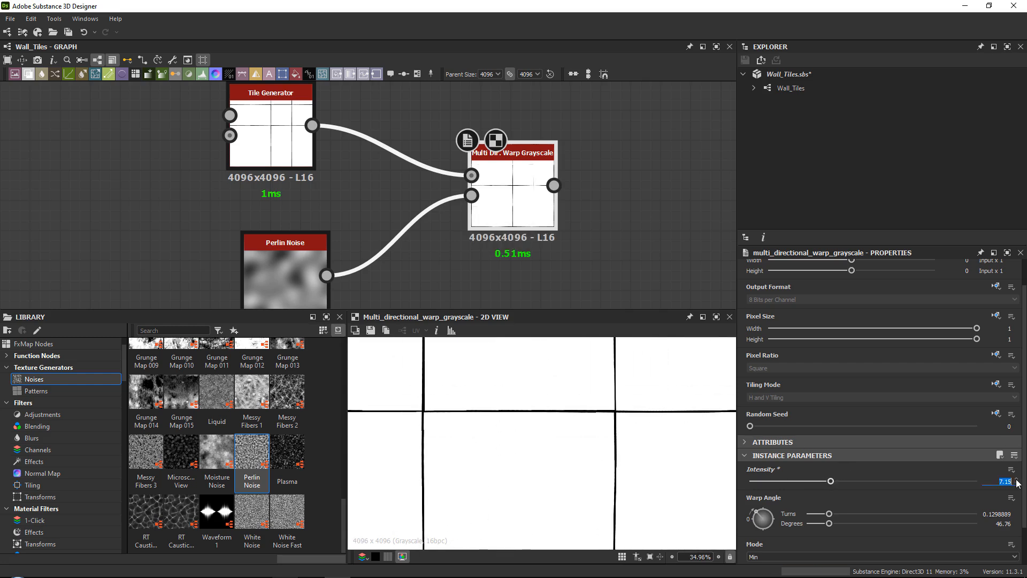
scroll(436, 406, "up", 2)
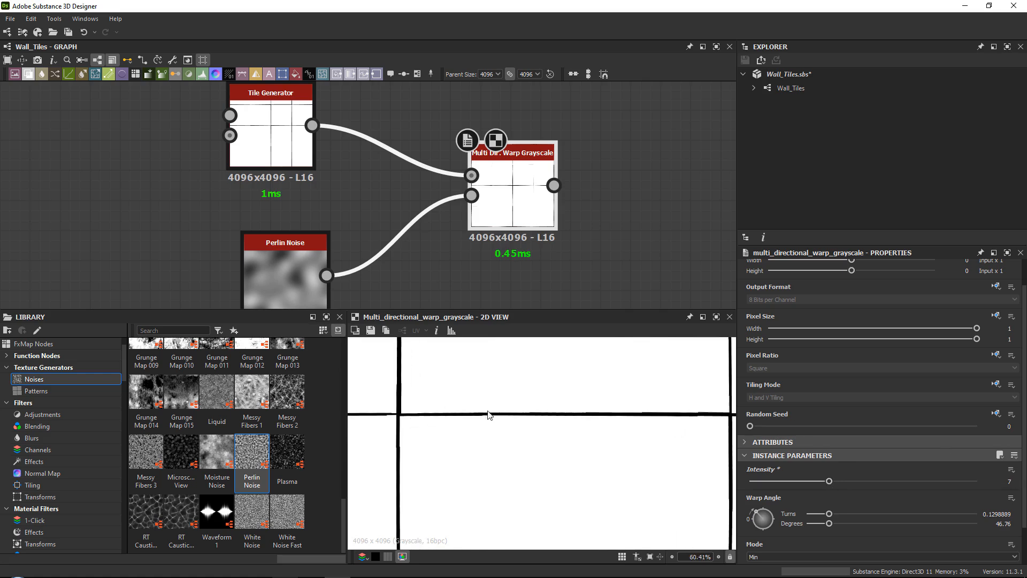
mouse_move(630, 385)
middle_mouse_down()
mouse_move(502, 405)
mouse_move(639, 378)
middle_mouse_up()
middle_click_drag(491, 404, 536, 473)
middle_click_drag(459, 454, 543, 452)
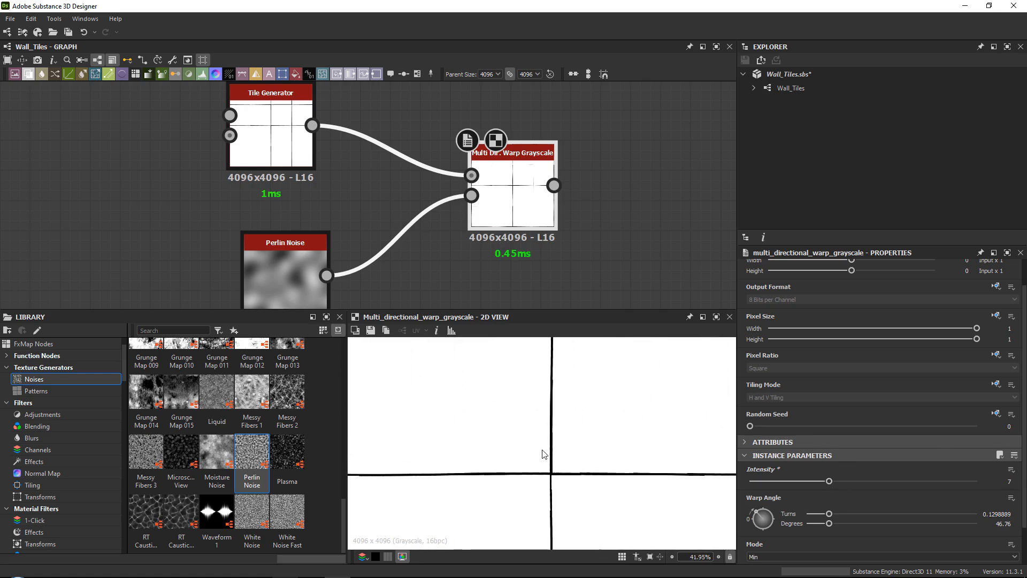
scroll(575, 430, "down", 6)
scroll(518, 423, "down", 2)
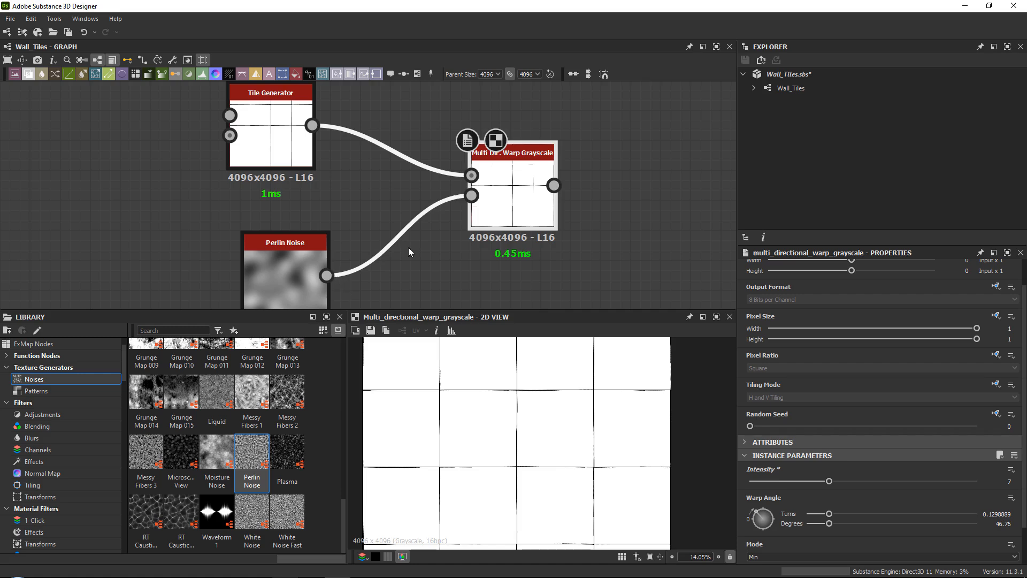
Move the Multi Dir. Warp Grayscale node up level with the Tile Generator and inspect its preview.
left_click_drag(507, 215, 502, 185)
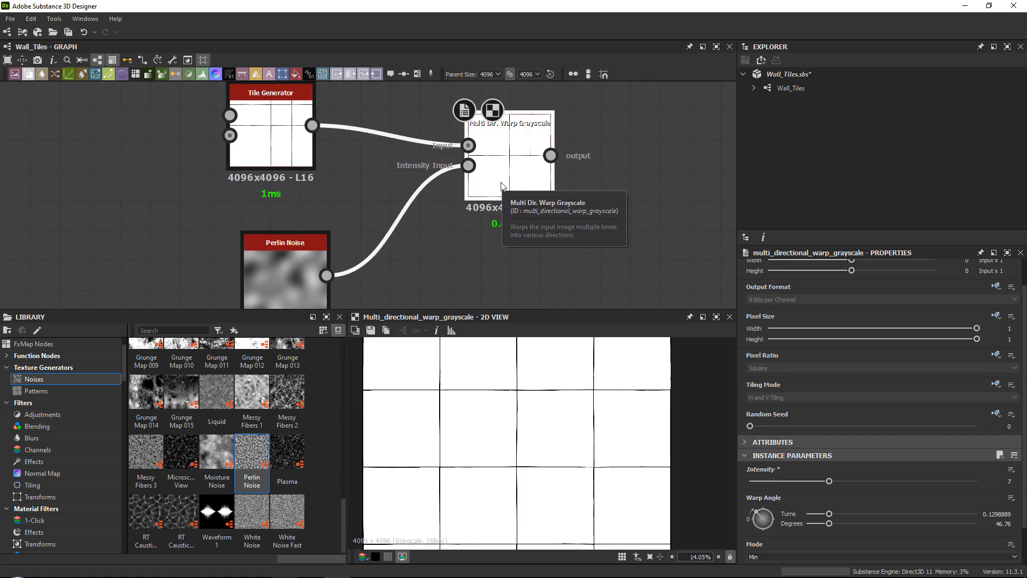
middle_click_drag(569, 145, 524, 170)
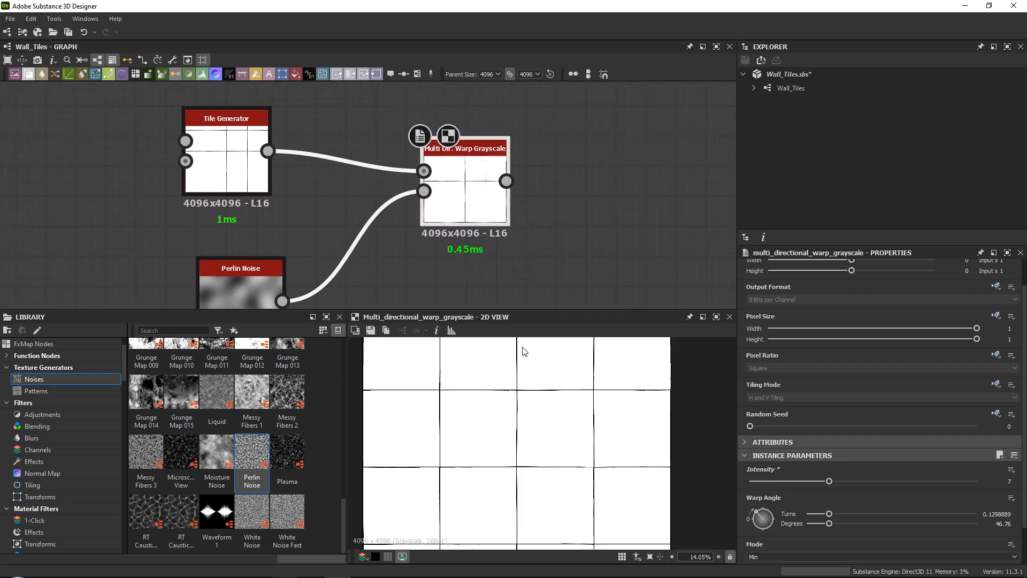
scroll(516, 390, "up", 7)
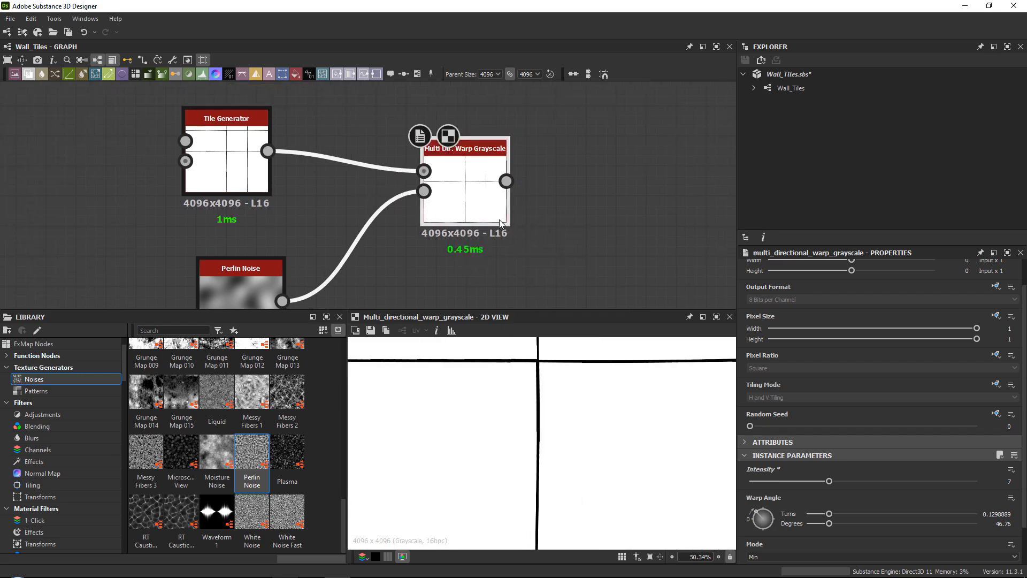
left_click_drag(454, 182, 454, 171)
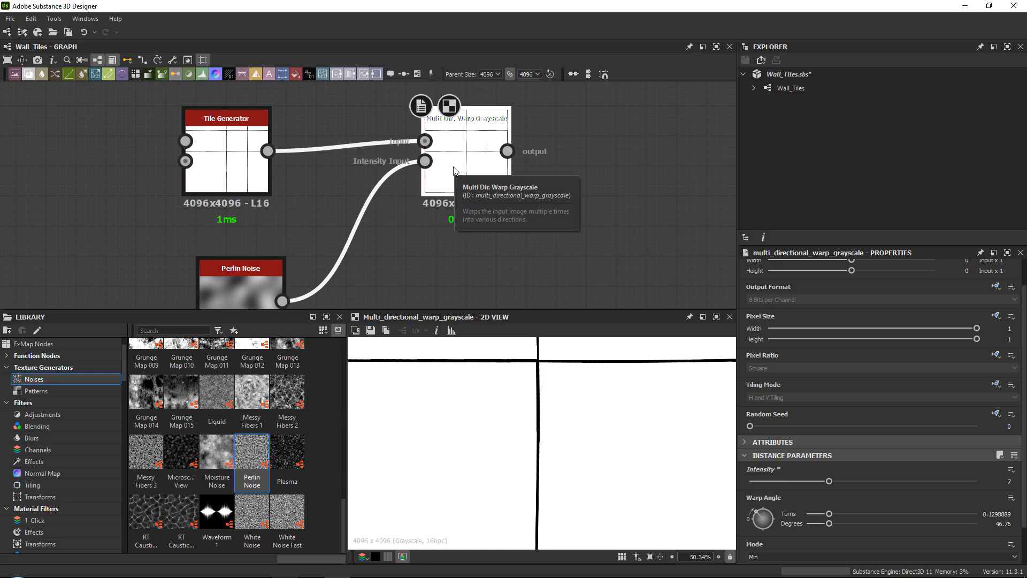
middle_click_drag(477, 110, 321, 153)
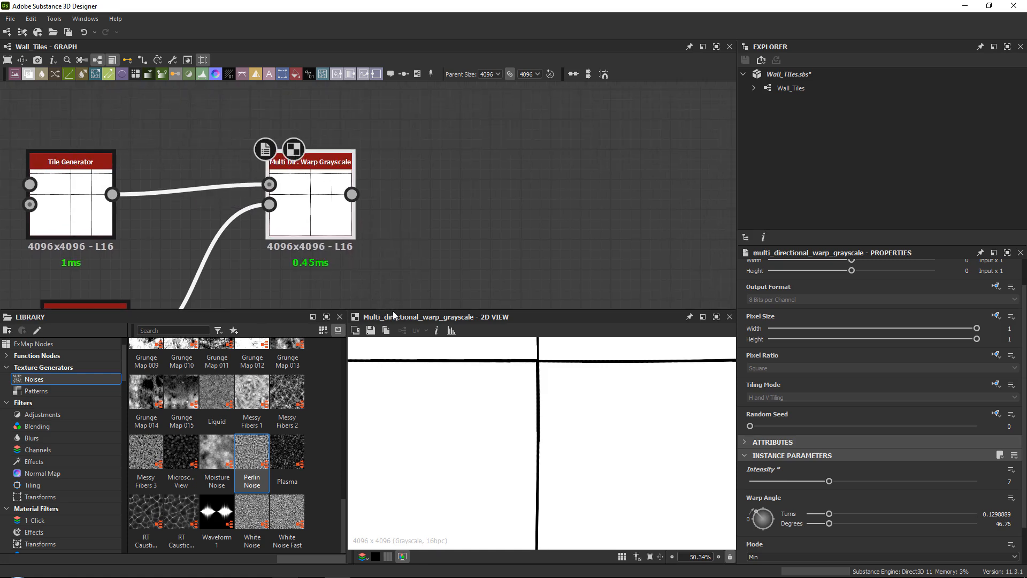
scroll(502, 394, "down", 6)
middle_click_drag(503, 394, 542, 398)
scroll(542, 398, "up", 3)
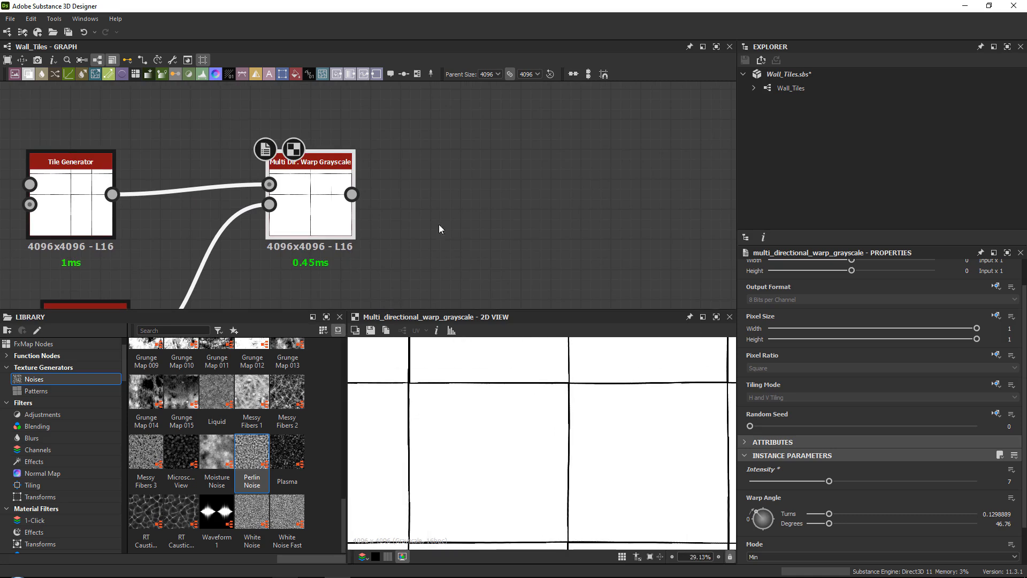
Add an Edge Detect node fed by the Multi Dir. Warp Grayscale output.
middle_click_drag(414, 141, 326, 172)
left_click_drag(432, 309, 432, 304)
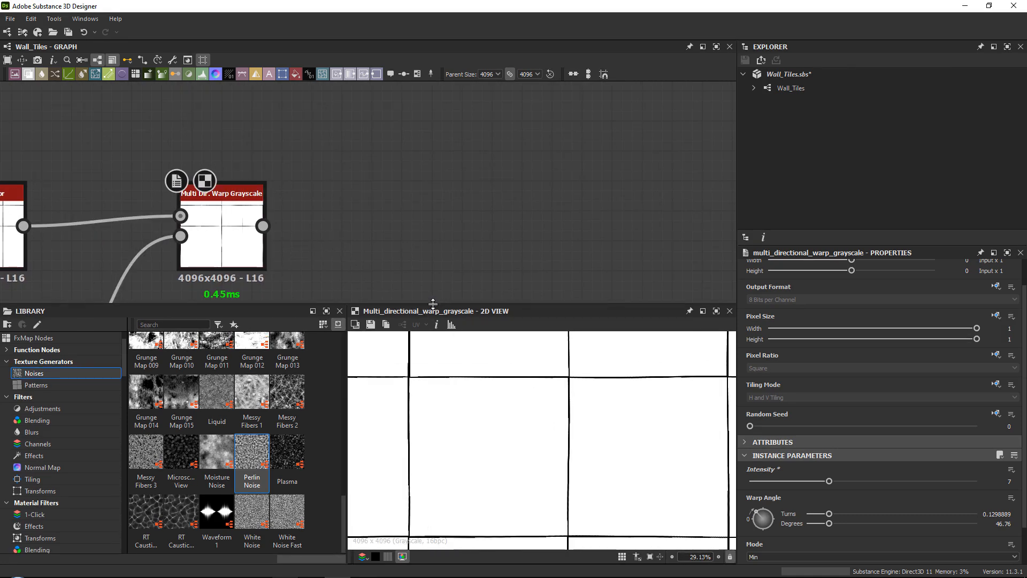
middle_click_drag(463, 242, 367, 193)
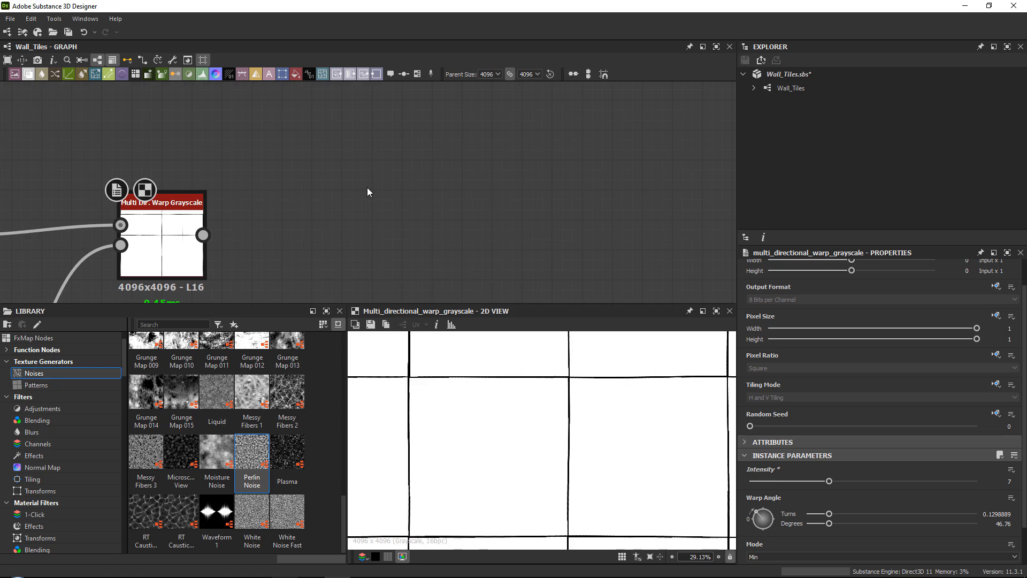
key("space")
type("edge")
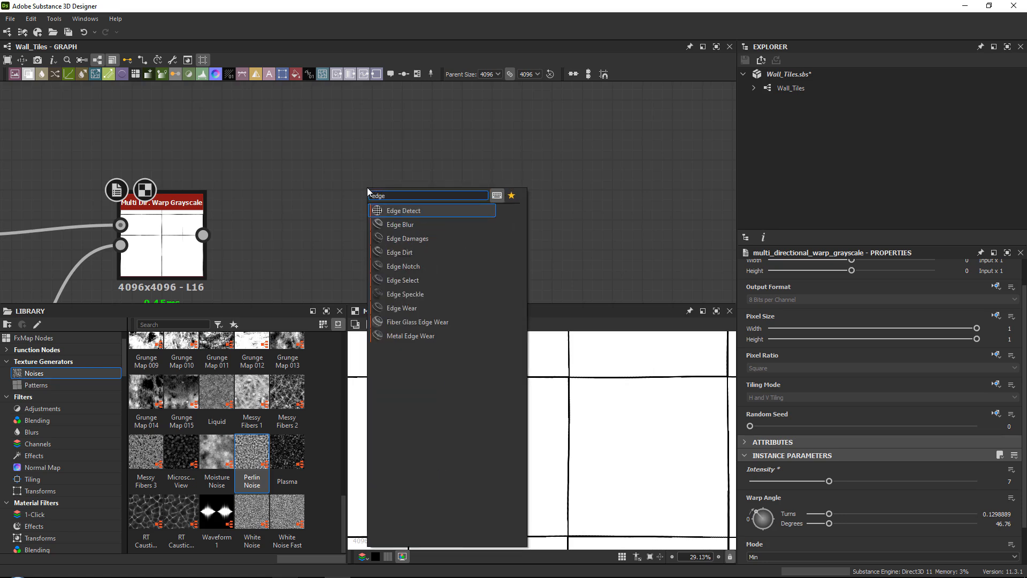
key("Return")
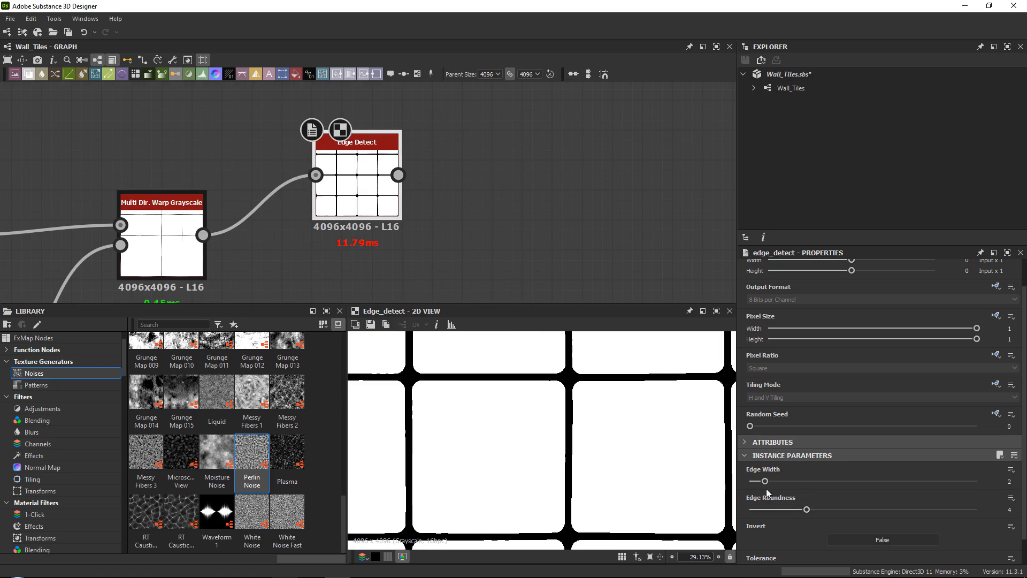
Set Edge Detect's Edge Roundness to 0 and Edge Width to about 2.41, and move the node higher above the warp node.
left_click_drag(806, 511, 736, 513)
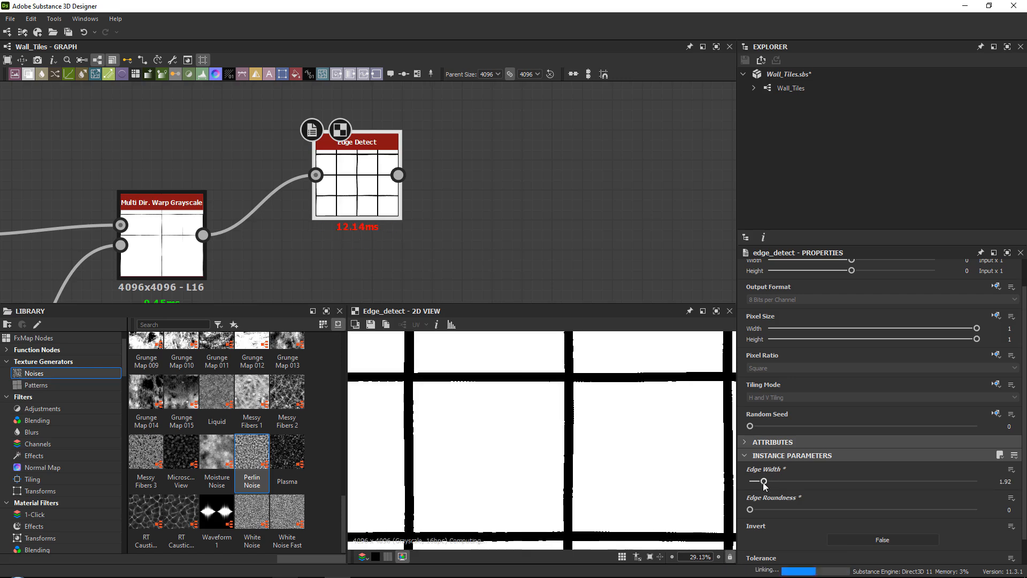
left_click_drag(764, 484, 772, 487)
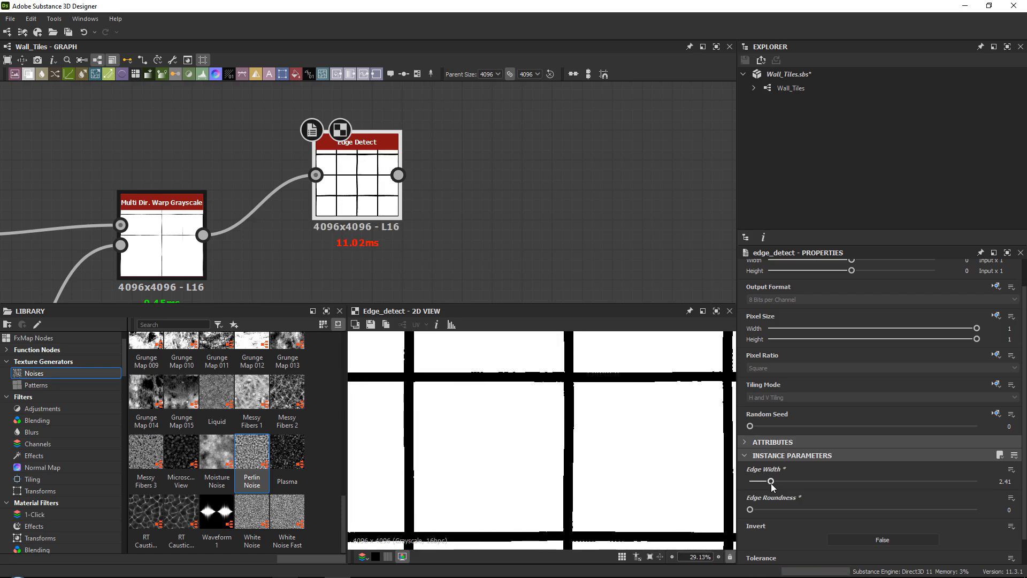
middle_click_drag(447, 263, 422, 285)
left_click_drag(333, 195, 333, 115)
scroll(327, 190, "down", 3)
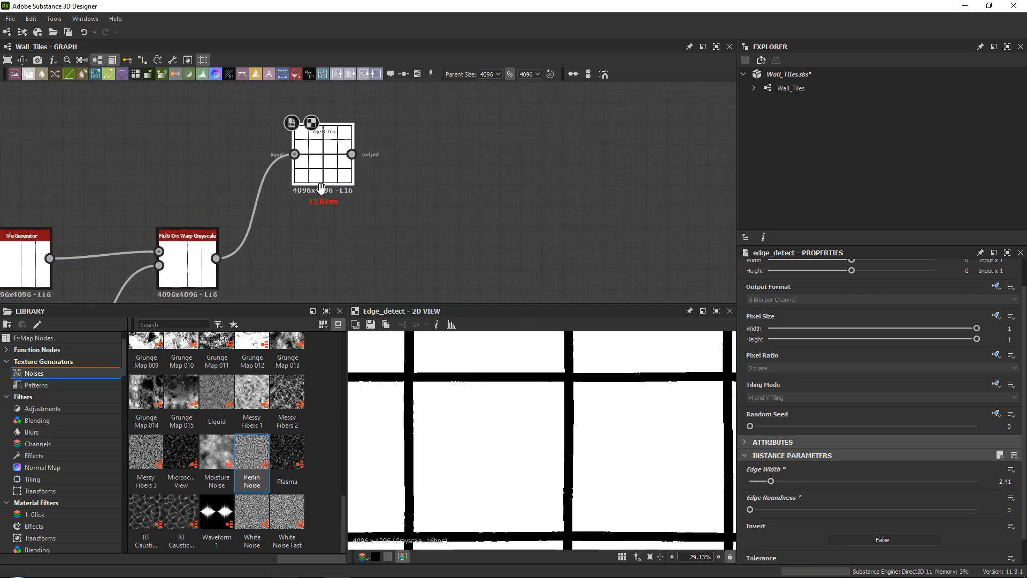
Add a Blend node with Edge Detect as its Background and connect the warp's output to its Foreground.
mouse_move(326, 190)
left_mouse_down()
mouse_move(335, 189)
mouse_move(329, 172)
mouse_move(303, 172)
mouse_move(338, 194)
left_mouse_up()
key("space")
type("blend")
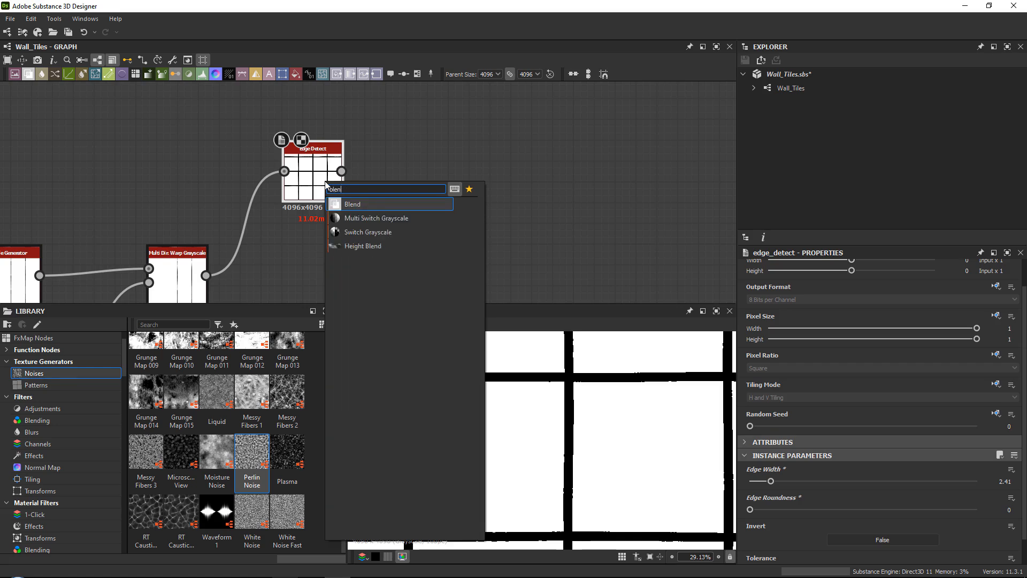
key("Return")
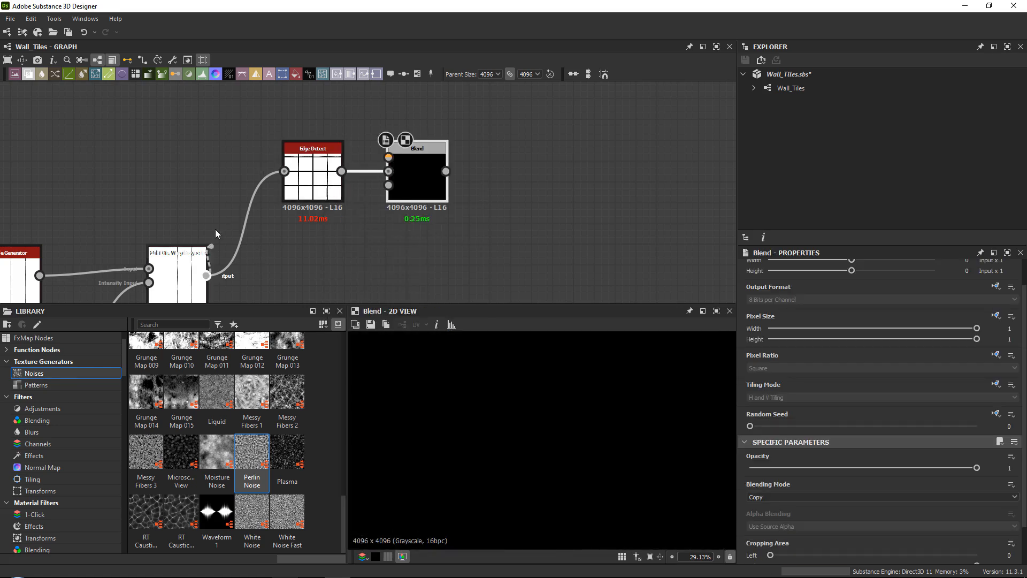
left_click_drag(216, 233, 414, 171)
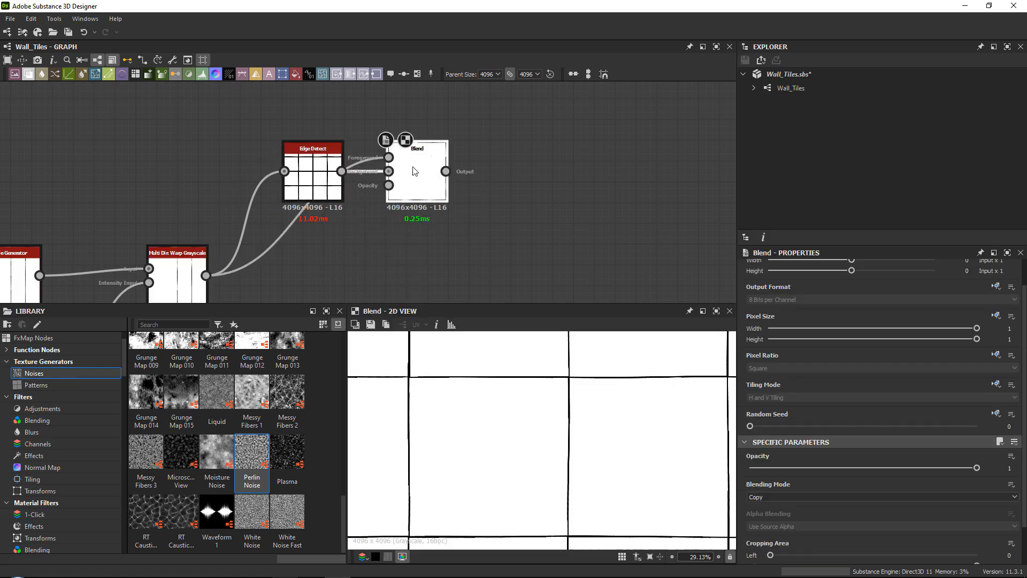
Try the Blend node's Subtract and Max (Lighten) modes and set its Blending Mode to Multiply.
left_click(787, 496)
key("Down")
key("Down")
key("Return")
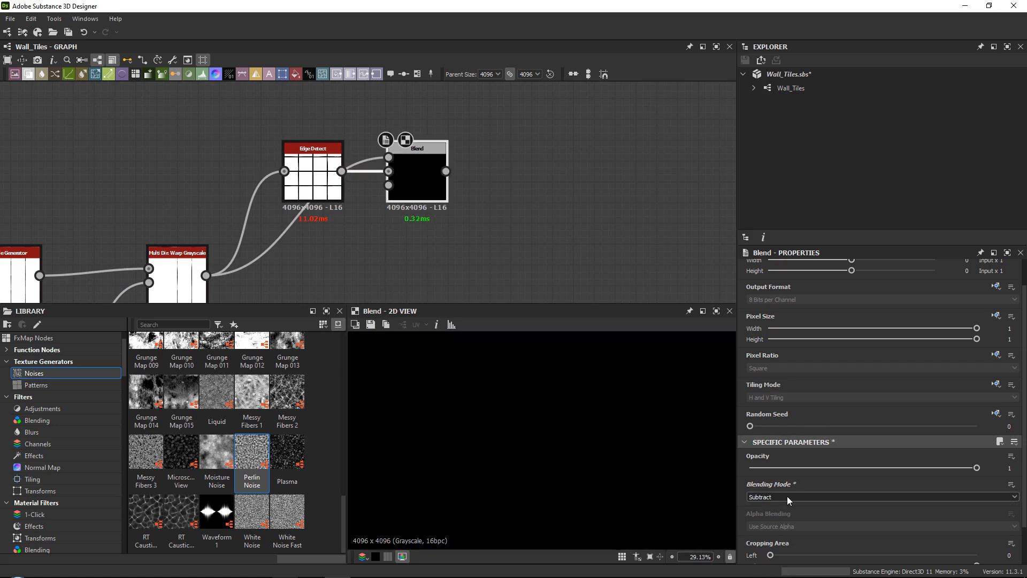
key("Down")
key("Down")
key("Down")
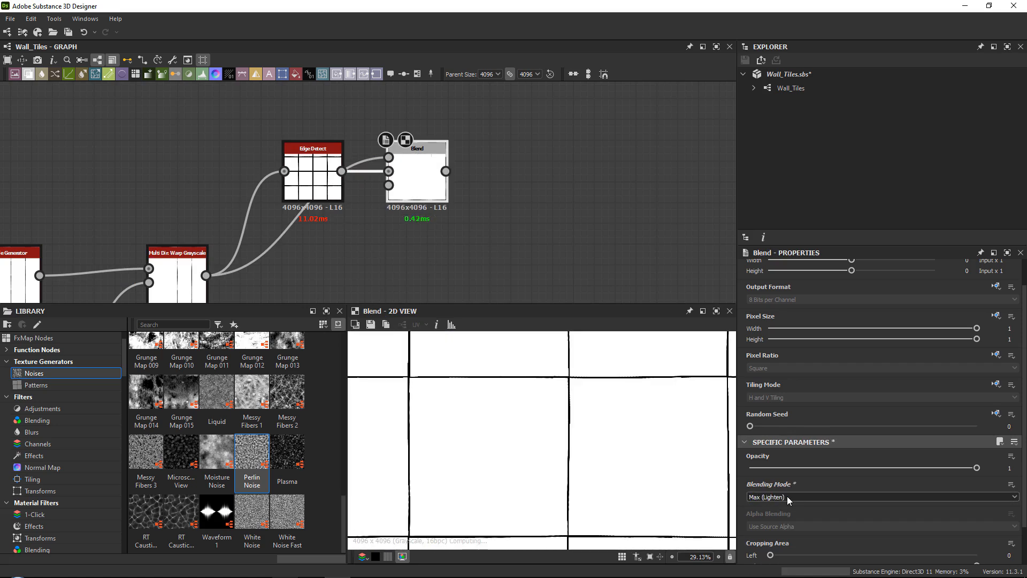
key("Up")
key("Up")
key("Down")
key("Up")
middle_click_drag(375, 189, 382, 205)
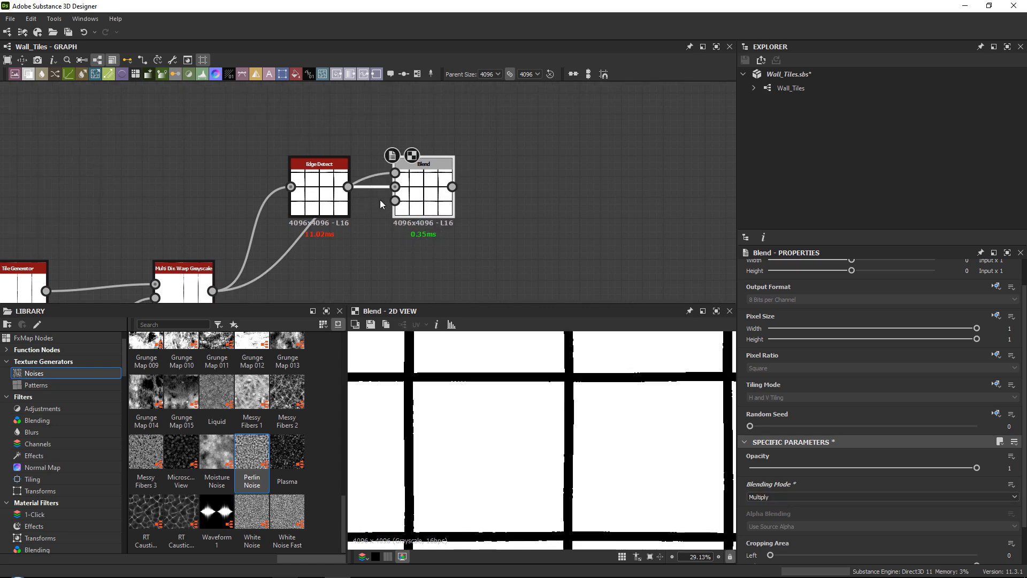
Insert an Invert Grayscale node on the link between the warp's output and the Blend's Foreground.
left_click(278, 253)
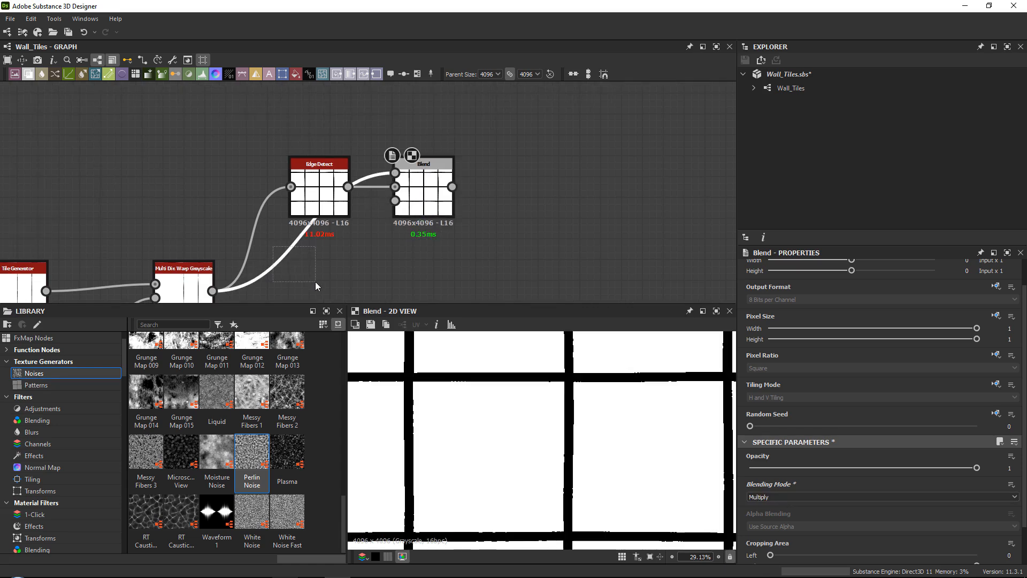
key("space")
type("inv")
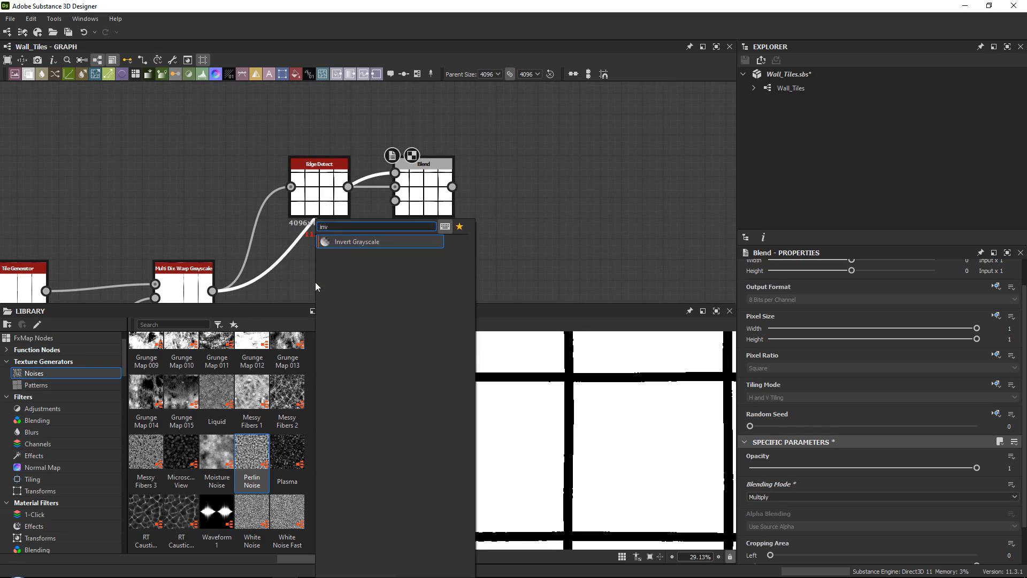
key("Return")
left_click_drag(319, 235, 321, 89)
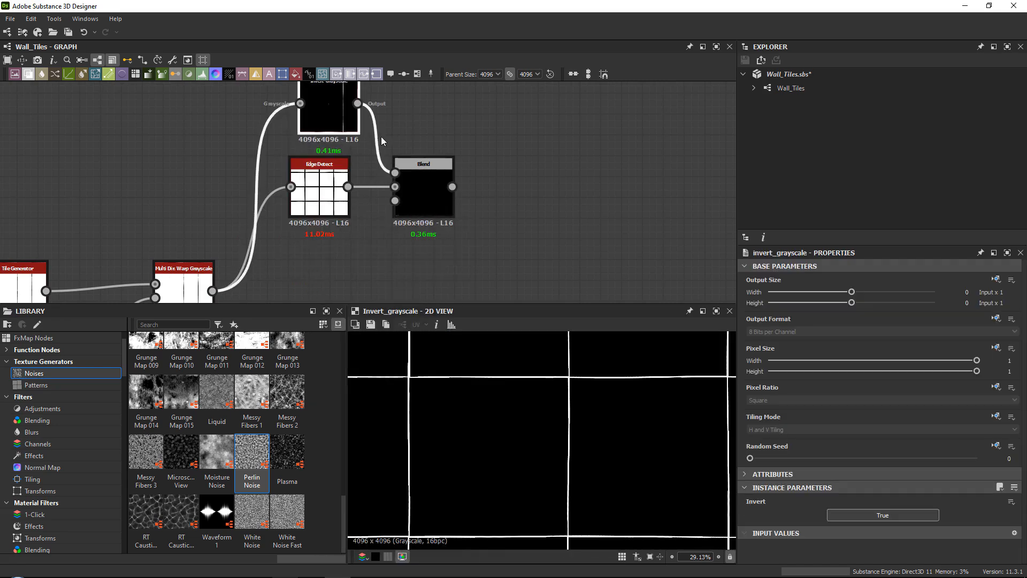
Dock the Invert Grayscale node to the Blend, set the Blending Mode to Add (Linear Dodge) and inspect the grout lines.
double_click(431, 178)
scroll(770, 531, "up", 2)
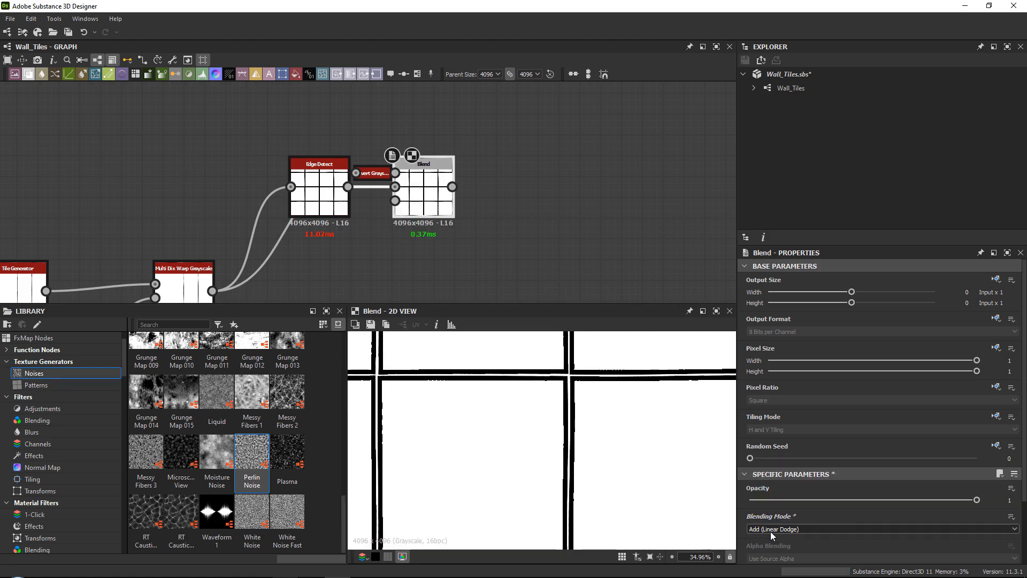
scroll(563, 381, "up", 5)
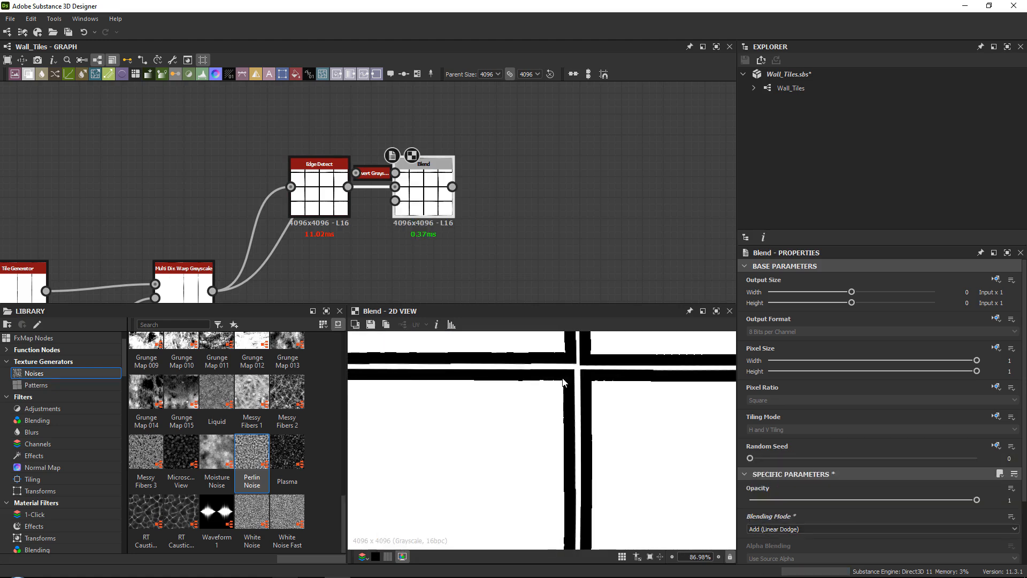
Set the Edge Detect node's Edge Width to 2.24.
left_click(337, 236)
mouse_move(771, 515)
left_mouse_down()
mouse_move(752, 514)
mouse_move(769, 513)
left_mouse_up()
Add a BnW Spots 2 noise node from the library, place it above the Edge Detect node and inspect its pattern.
middle_click_drag(471, 185, 393, 299)
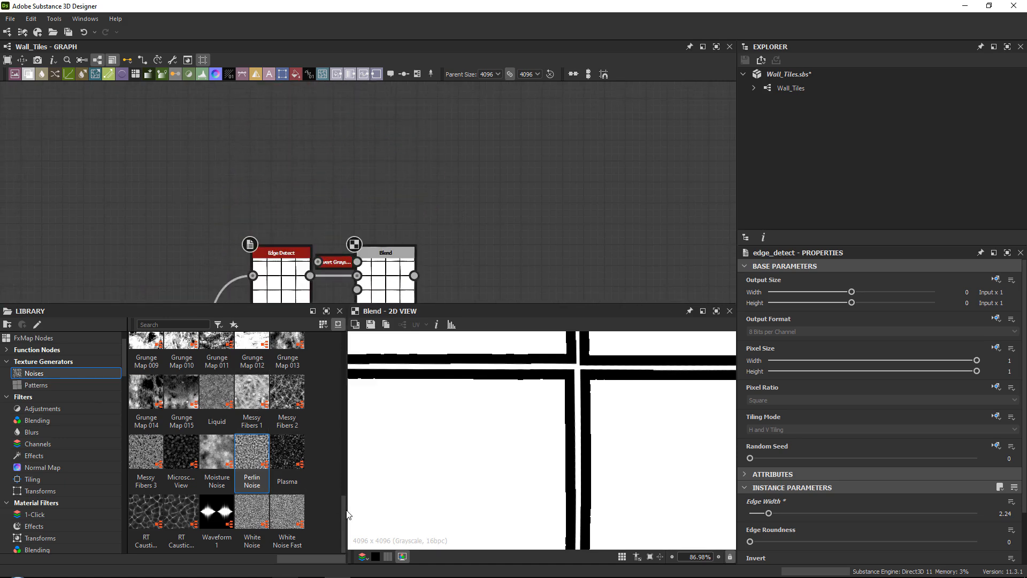
left_click_drag(347, 514, 335, 342)
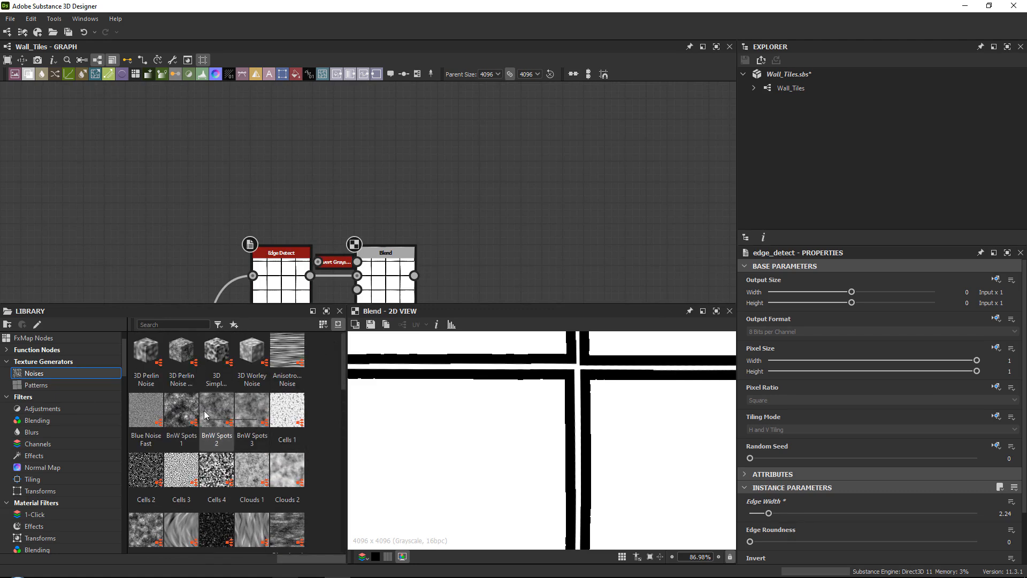
left_click_drag(205, 414, 200, 154)
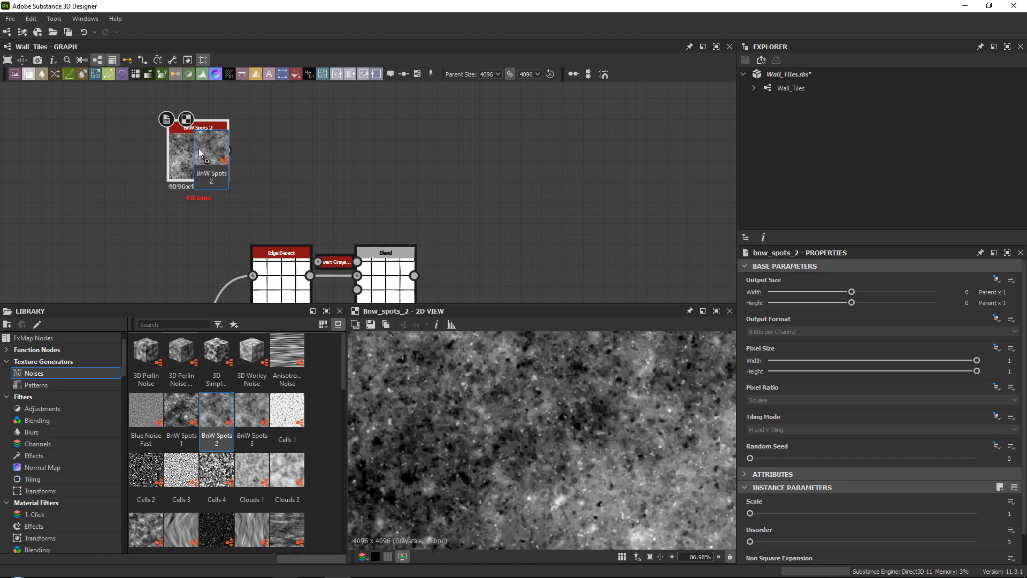
scroll(200, 162, "down", 4)
middle_click_drag(200, 162, 285, 210)
scroll(283, 208, "up", 1)
scroll(525, 464, "down", 5)
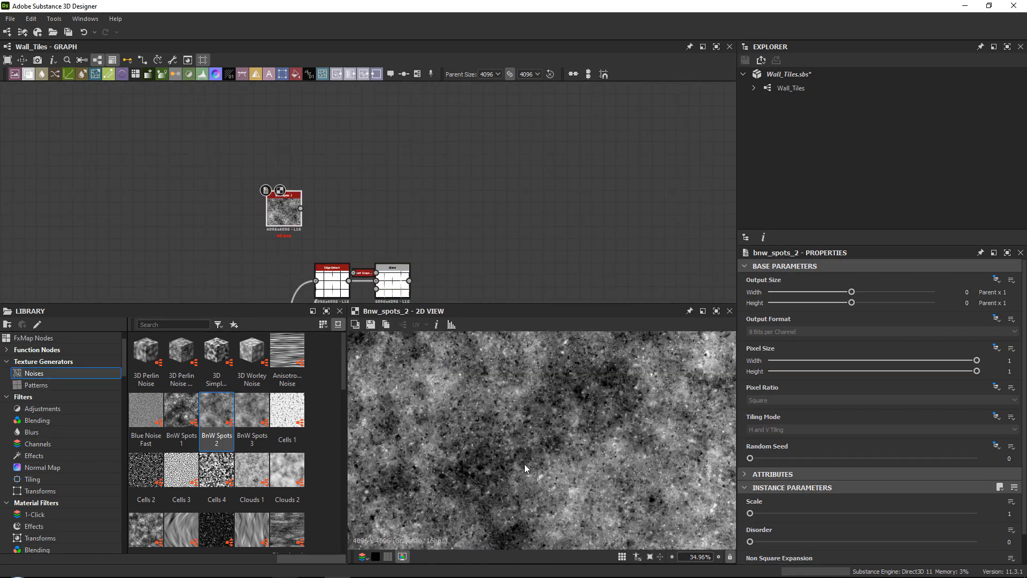
scroll(527, 439, "down", 3)
scroll(390, 261, "up", 2)
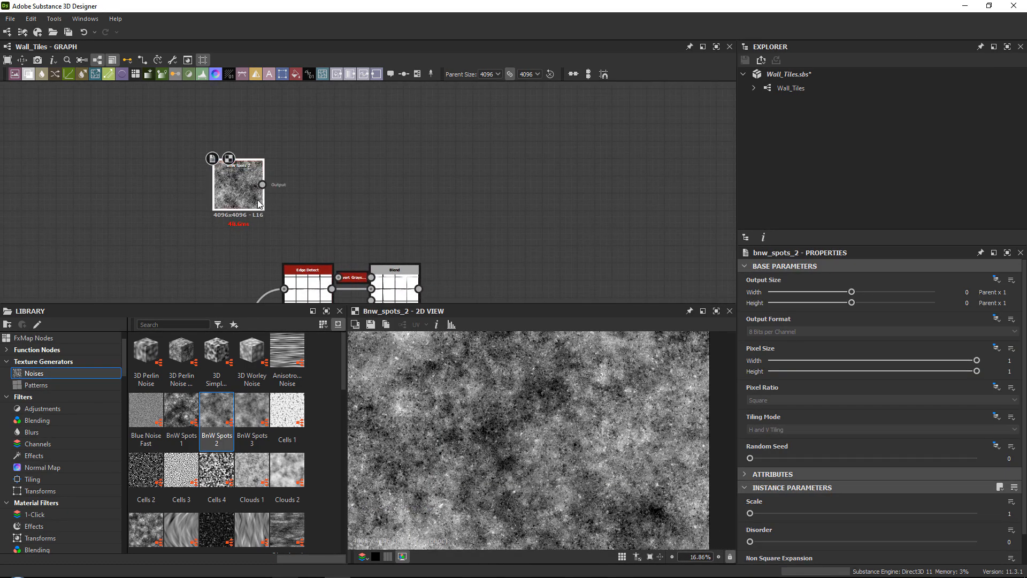
mouse_move(258, 204)
left_mouse_down()
mouse_move(222, 203)
mouse_move(241, 204)
left_mouse_up()
Add a Histogram Scan node fed by the BnW Spots 2 output.
key("space")
type("his")
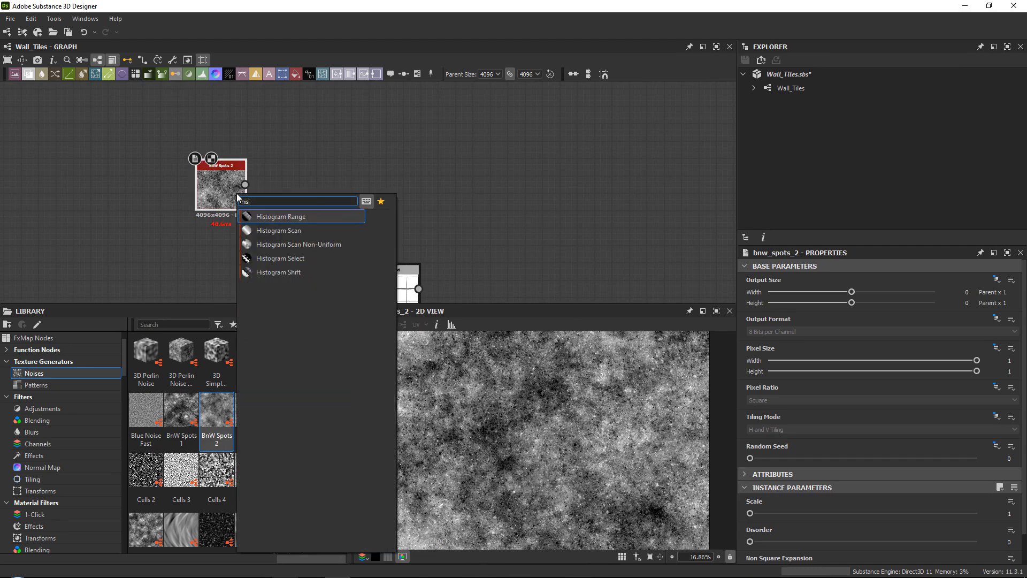
key("Down")
key("Down")
key("Down")
key("Up")
key("Up")
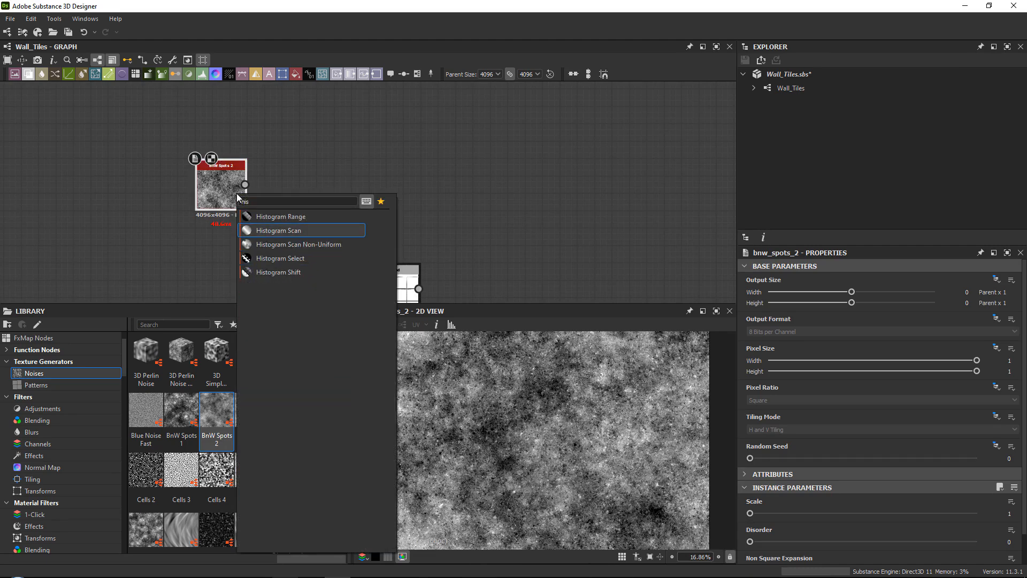
key("Return")
Set the Histogram Scan's Position to 0.38 and its Contrast to 0.61.
left_click_drag(756, 515, 809, 504)
left_click_drag(751, 541, 888, 542)
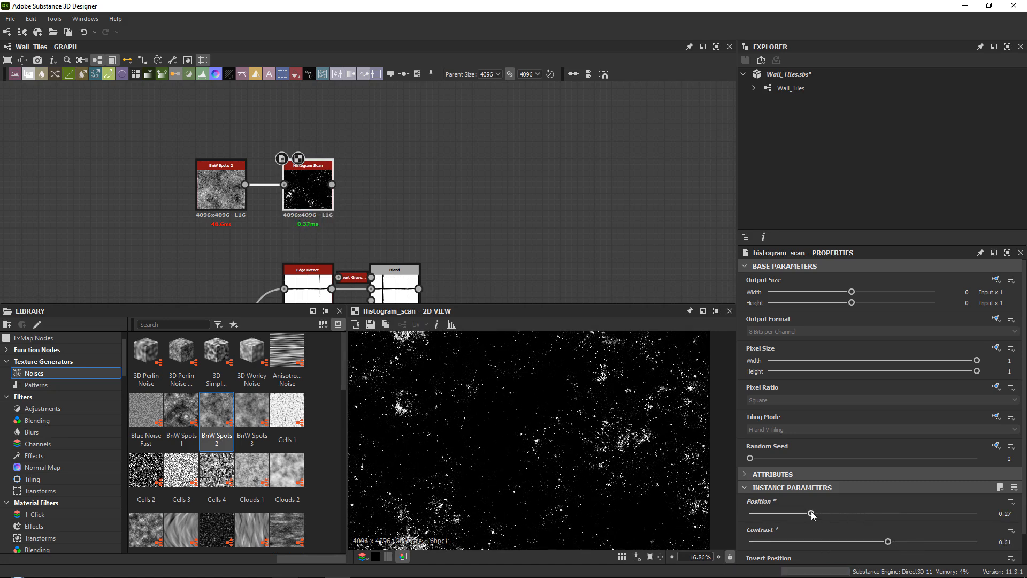
left_click_drag(812, 513, 835, 517)
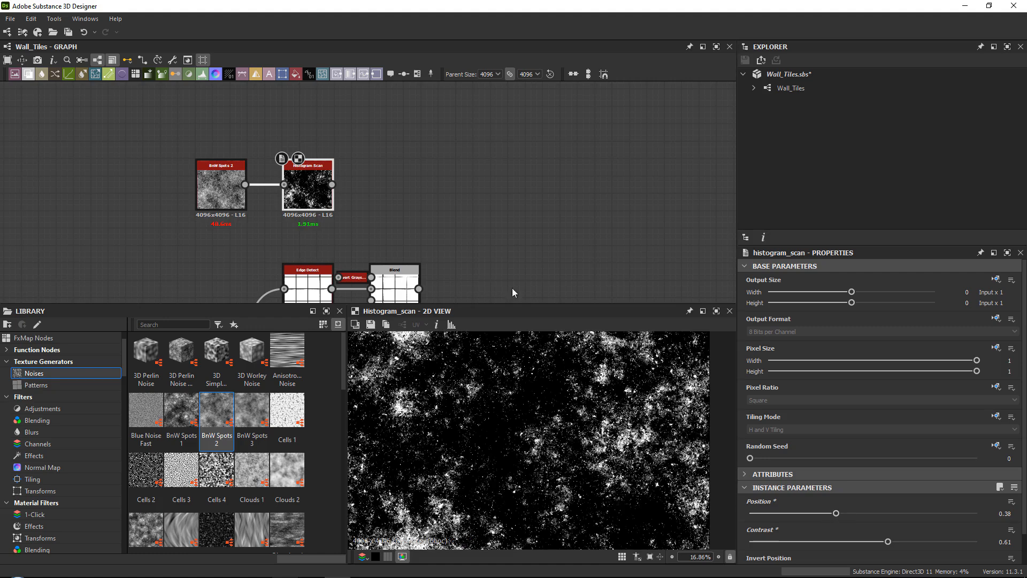
Display the tile-border Blend in the 2D view and move it with Edge Detect and Invert Grayscale slightly up and left.
scroll(512, 288, "up", 1)
middle_click_drag(512, 288, 480, 254)
double_click(340, 256)
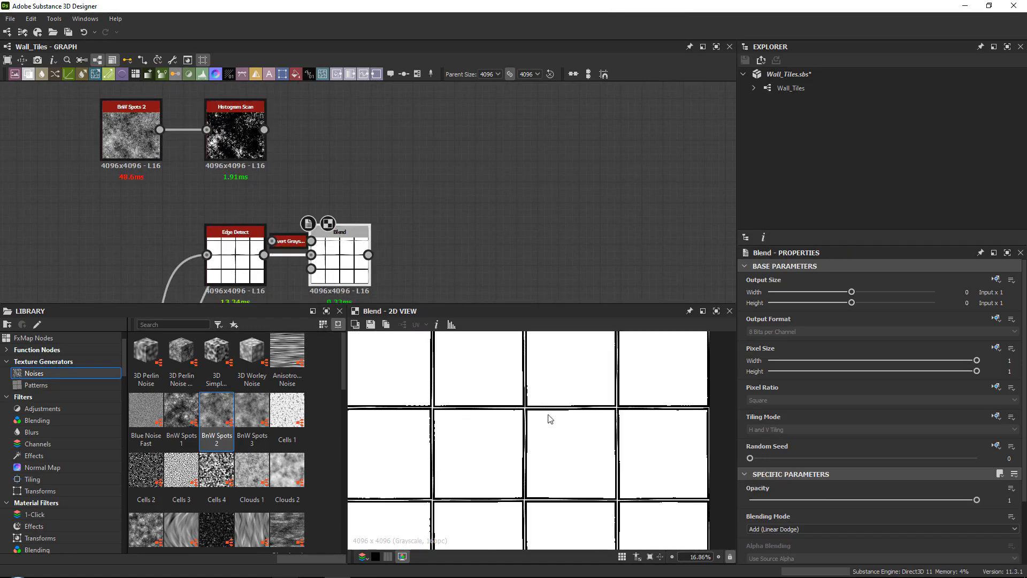
scroll(550, 419, "up", 5)
left_click_drag(224, 208, 336, 265)
left_click_drag(336, 264, 315, 254)
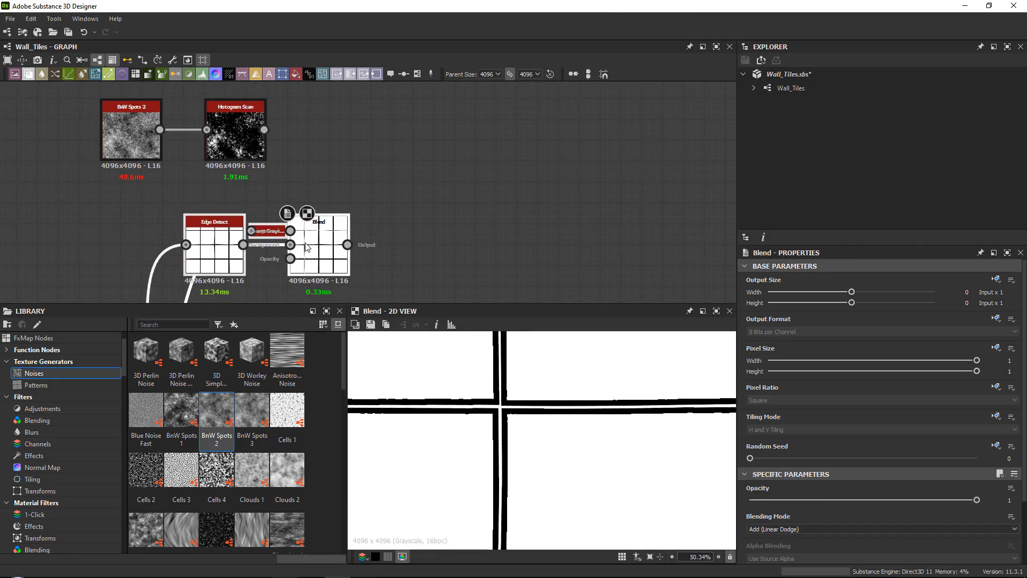
Add a second Blend node with the tile-border Blend as its Background and connect the Histogram Scan output to its Foreground.
key("space")
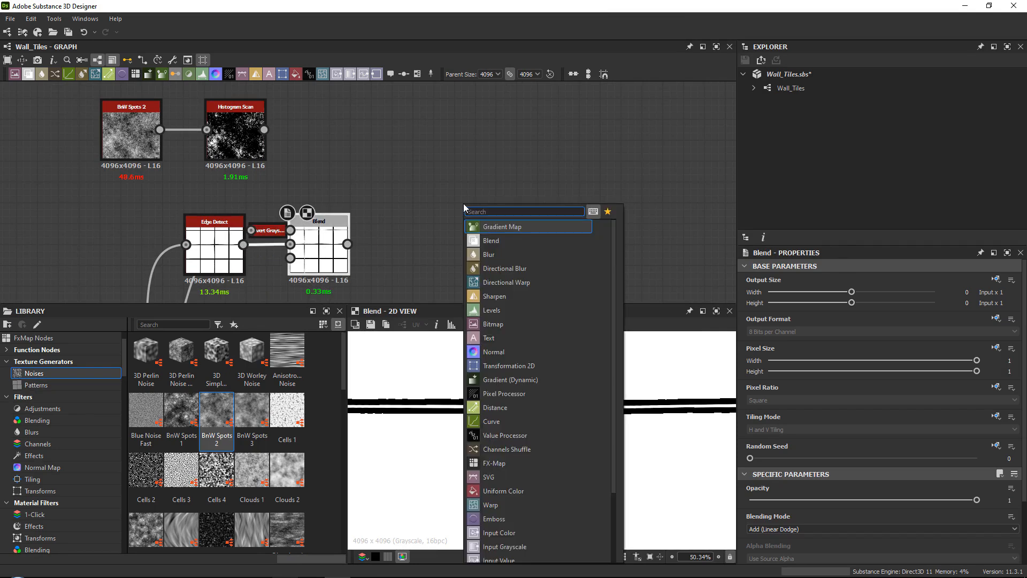
key("Escape")
middle_click_drag(452, 170, 447, 188)
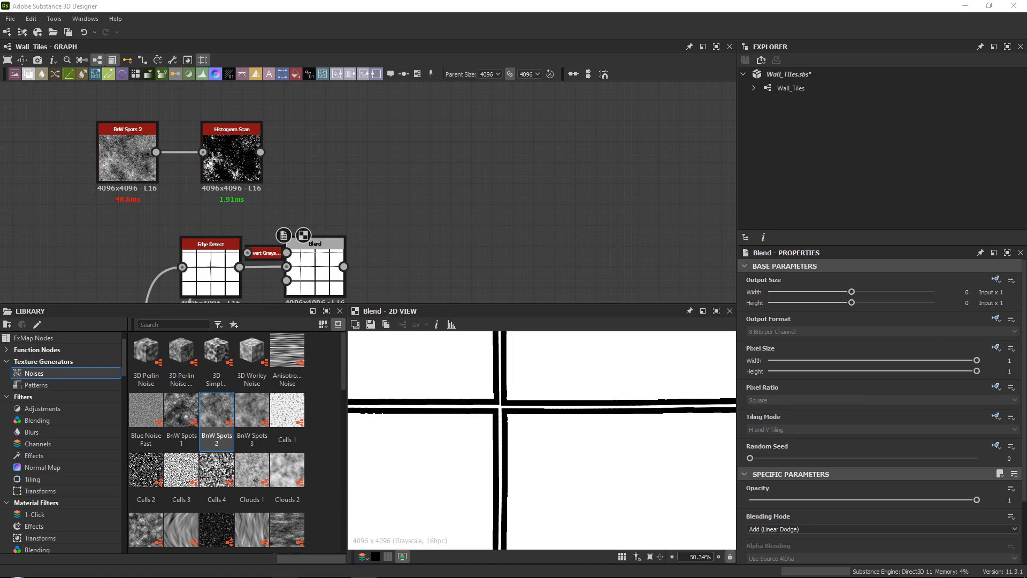
middle_click_drag(454, 212, 435, 202)
key("space")
type("blend")
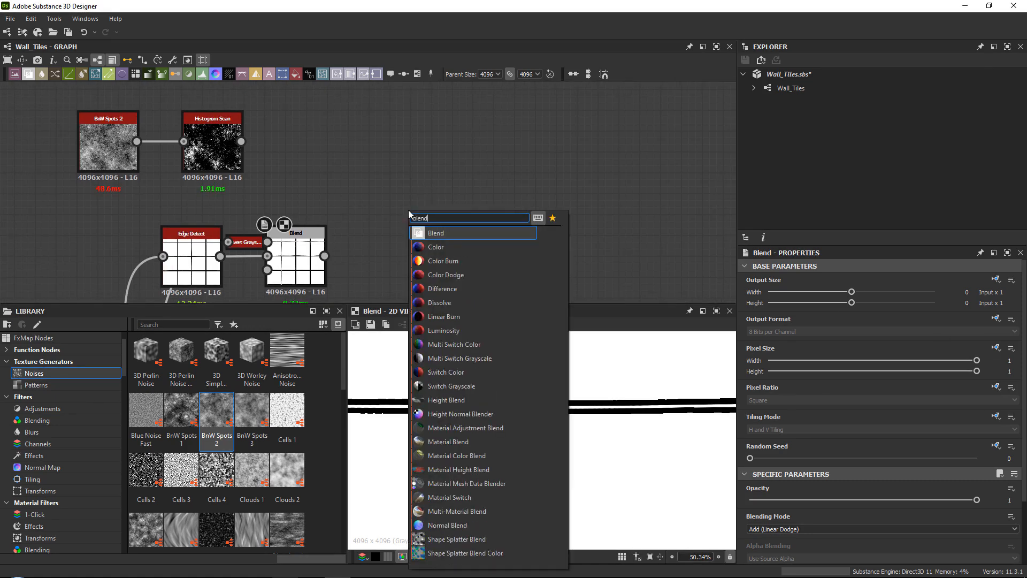
key("Return")
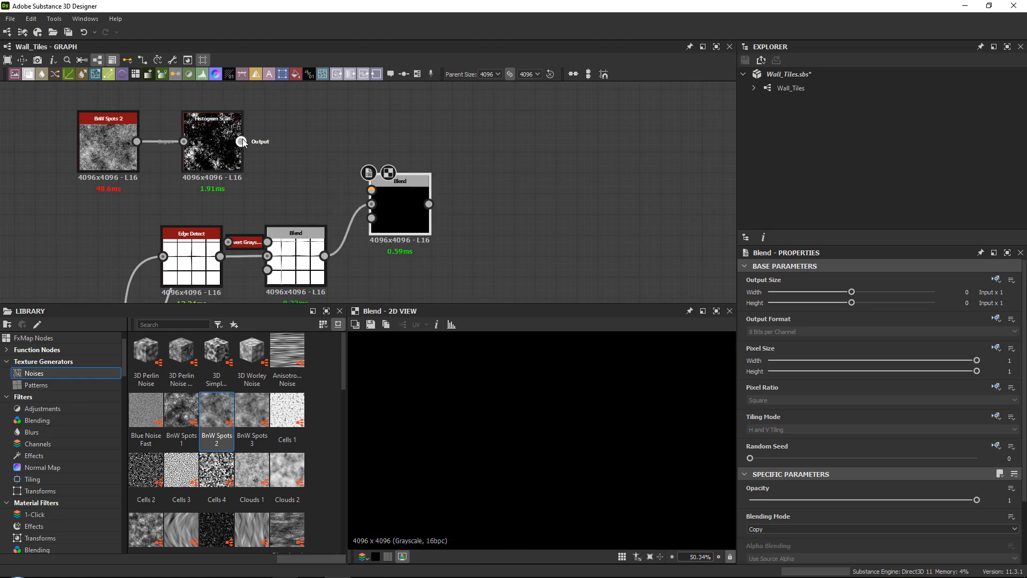
left_click_drag(241, 141, 372, 190)
Try the second Blend's Add Sub mode and set its Blending Mode to Multiply.
left_click(765, 528)
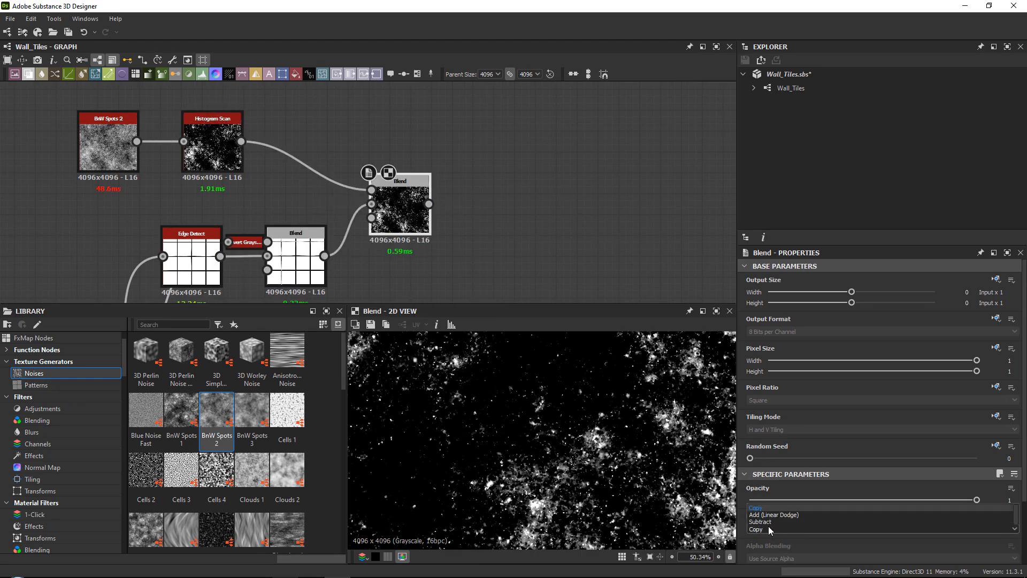
left_click(771, 530)
scroll(770, 529, "down", 1)
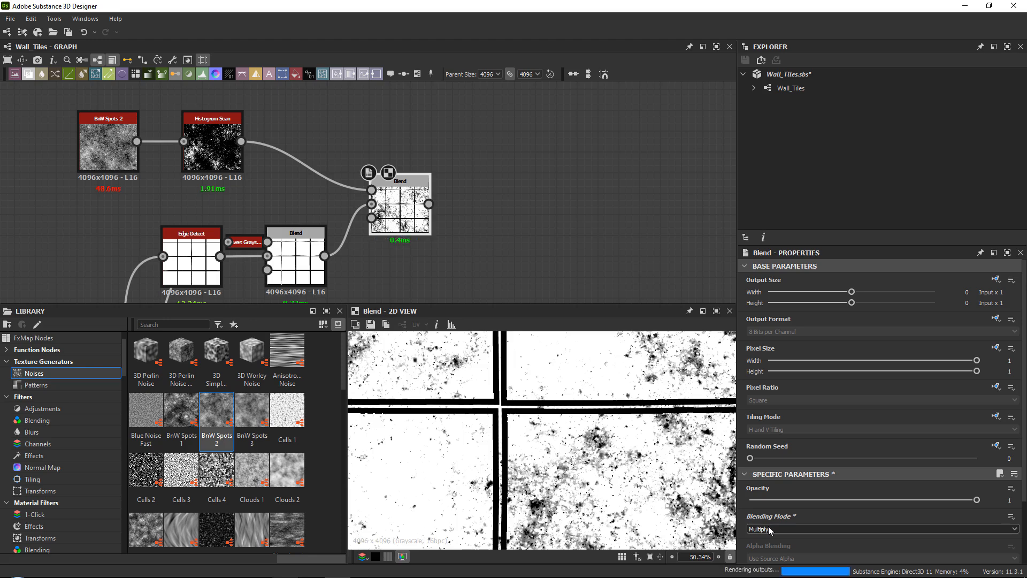
scroll(770, 530, "down", 1)
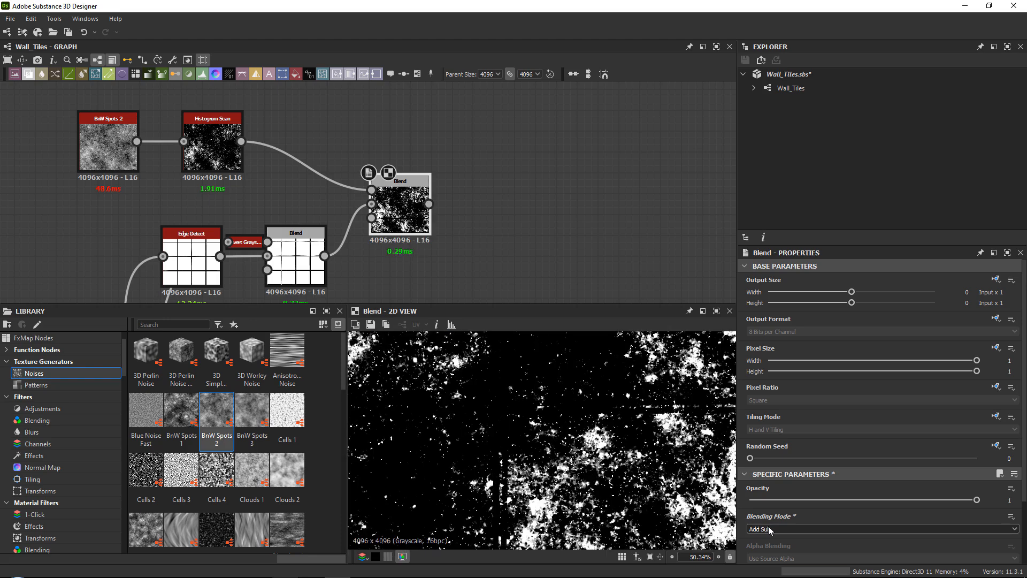
scroll(770, 530, "up", 1)
Line up the tile-border nodes under the noise nodes and insert an Invert Grayscale node before the second Blend's Background.
left_click_drag(153, 219, 233, 278)
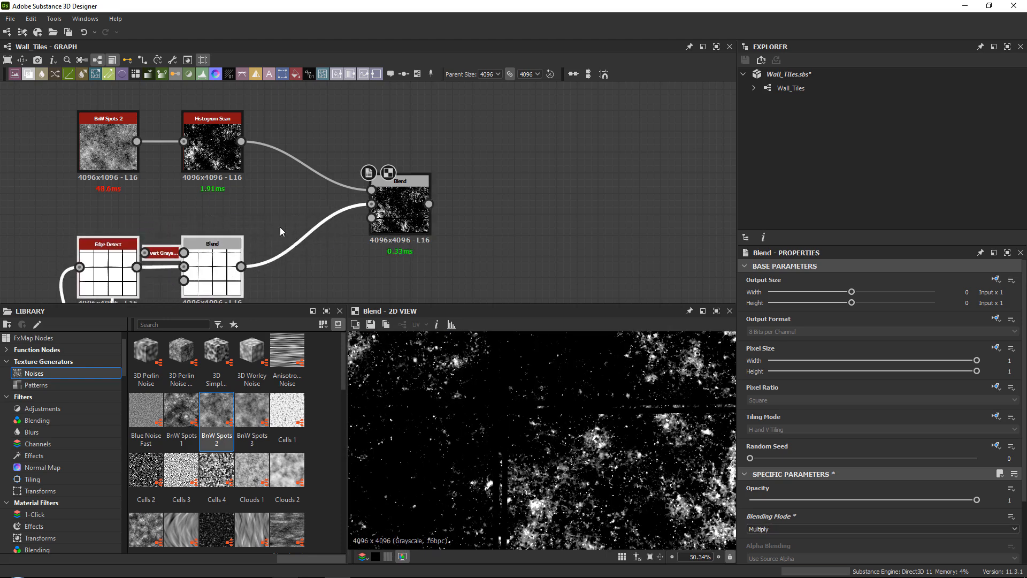
key("space")
type("invert g")
key("Return")
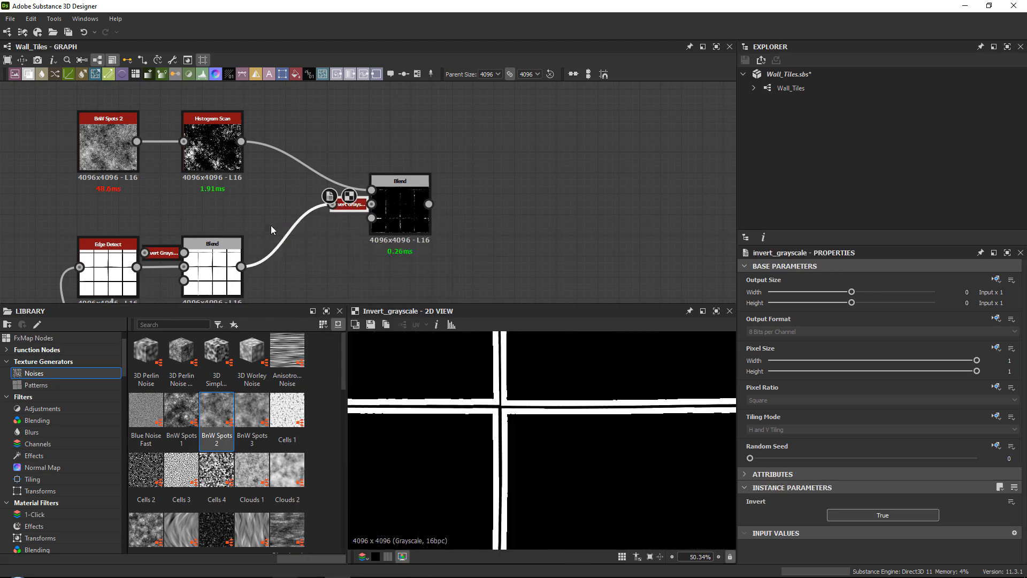
middle_click_drag(270, 226, 322, 220)
left_click_drag(277, 263, 276, 242)
Inspect the second Blend along the grout lines, try its Subtract mode and return the Blending Mode to Multiply.
left_click(451, 206)
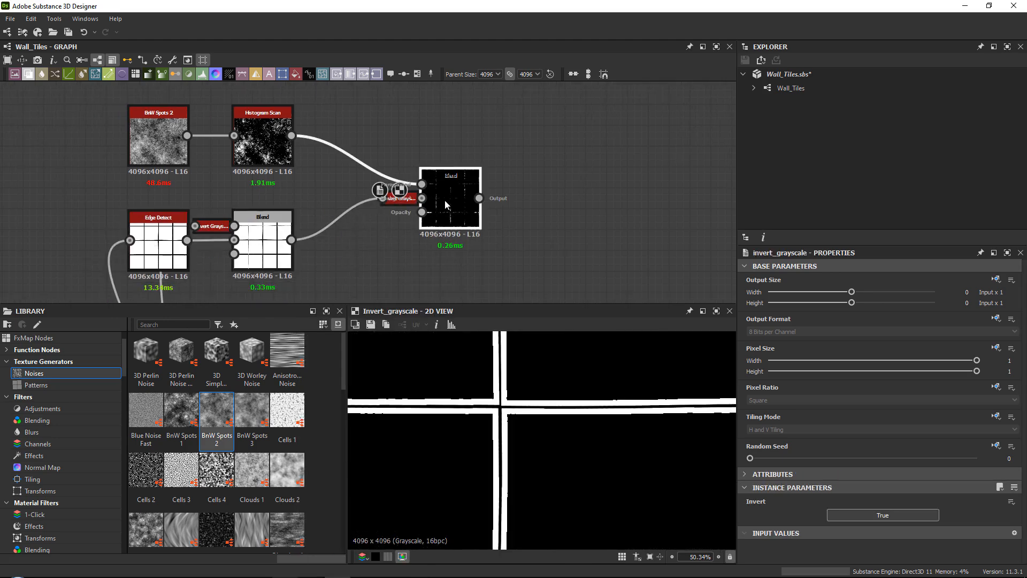
scroll(596, 372, "down", 5)
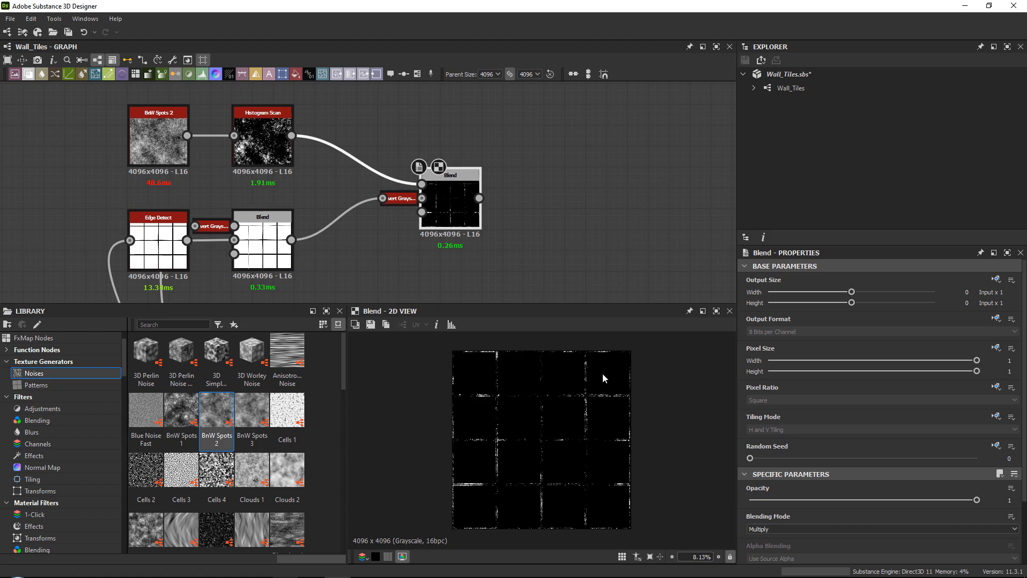
scroll(615, 401, "up", 8)
scroll(626, 420, "down", 2)
middle_click_drag(658, 435, 557, 442)
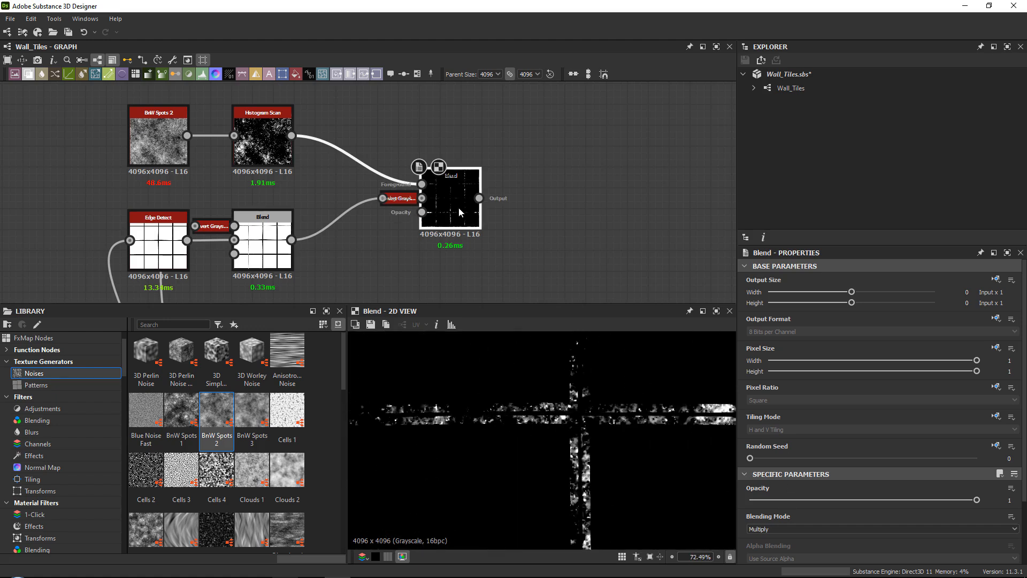
left_click(771, 530)
key("Up")
key("Up")
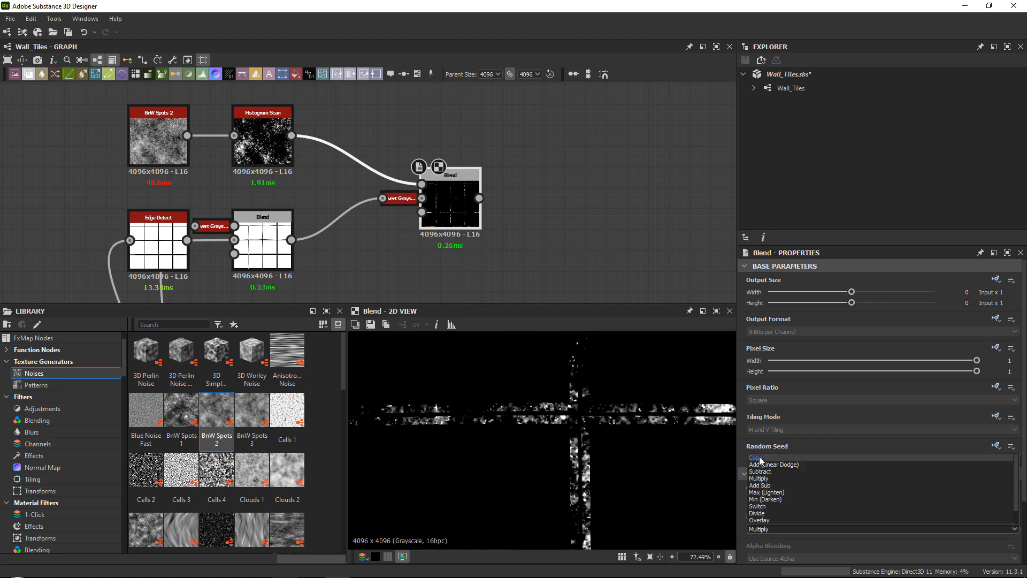
key("Return")
key("Down")
key("Down")
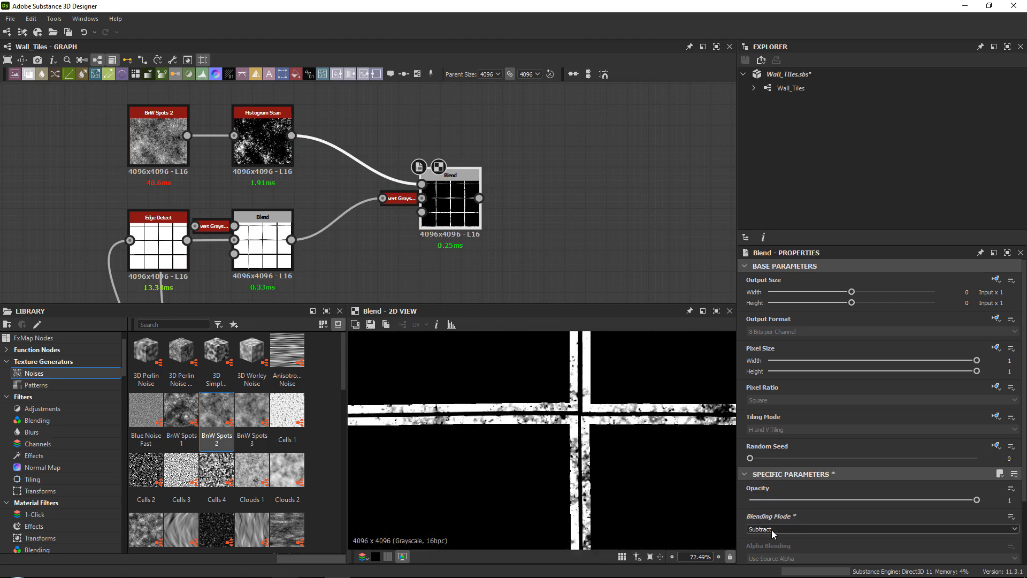
key("Down")
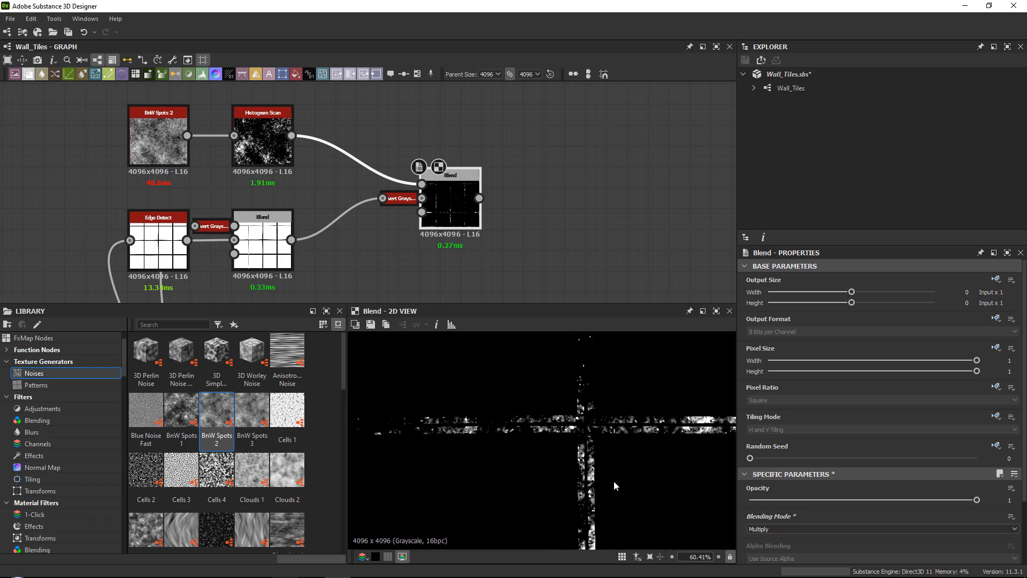
Set the Histogram Scan's Position to 0.43 while checking the spots along the tile borders in the Blend's output.
scroll(540, 433, "down", 2)
middle_click_drag(539, 434, 726, 473)
scroll(394, 379, "up", 1)
middle_click_drag(394, 379, 501, 424)
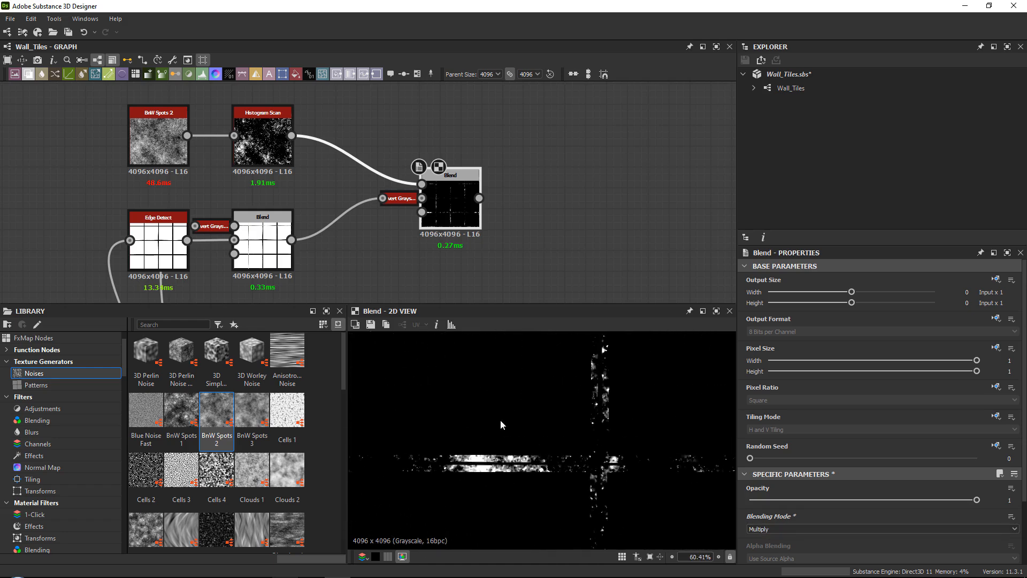
middle_click_drag(322, 158, 320, 203)
scroll(323, 201, "up", 1)
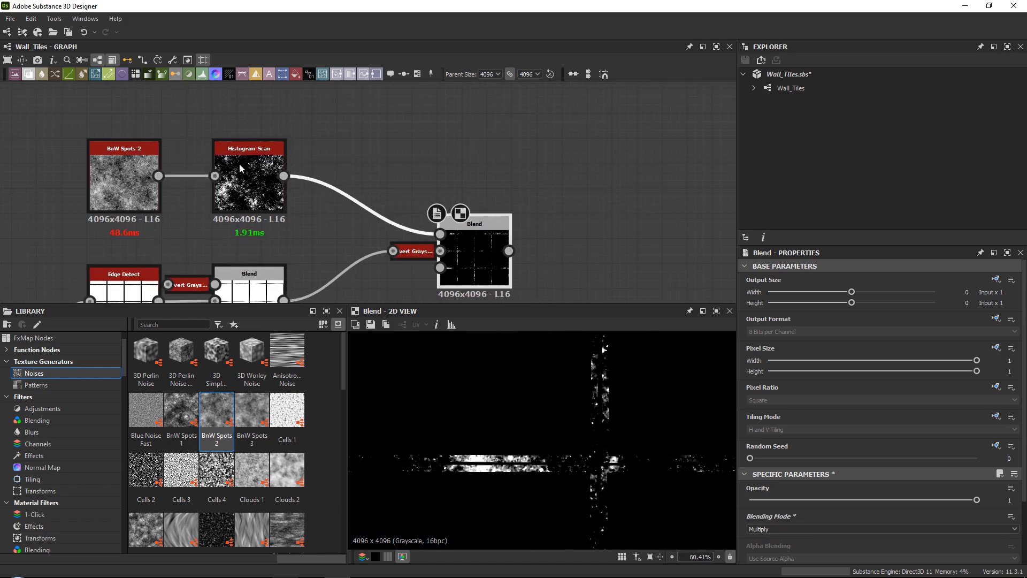
left_click(239, 162)
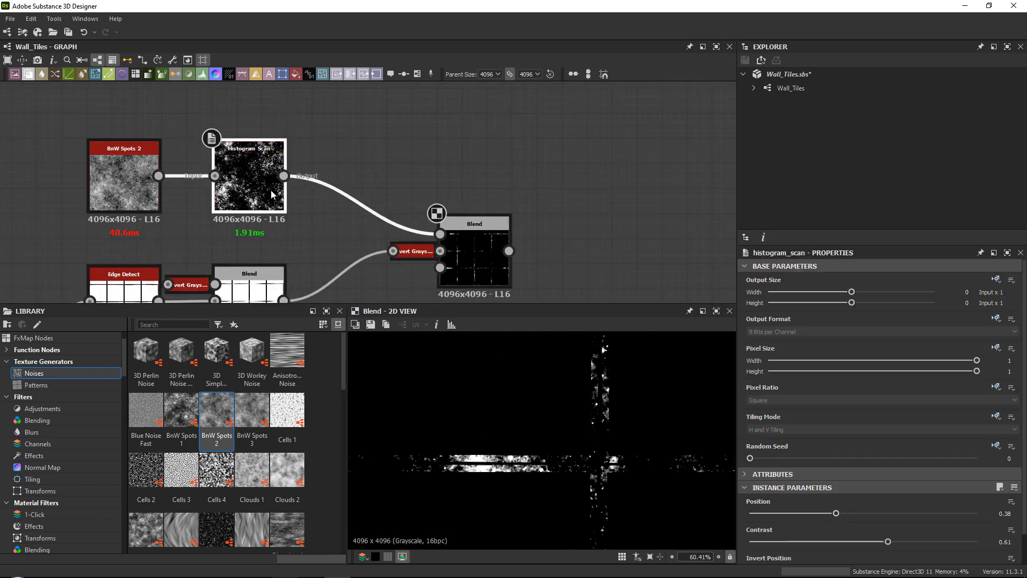
scroll(560, 445, "down", 6)
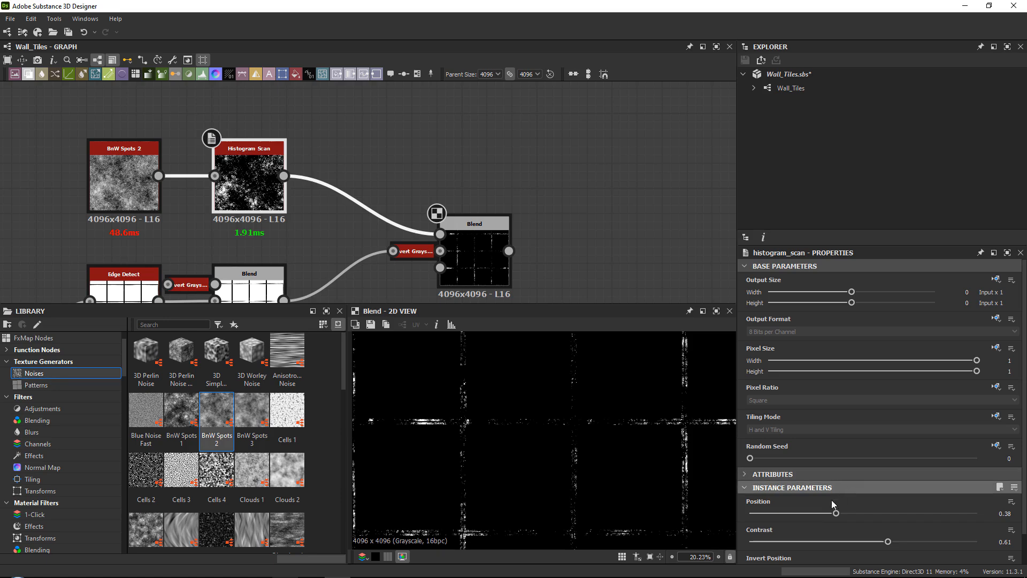
mouse_move(836, 513)
left_mouse_down()
mouse_move(772, 514)
mouse_move(936, 513)
mouse_move(852, 508)
left_mouse_up()
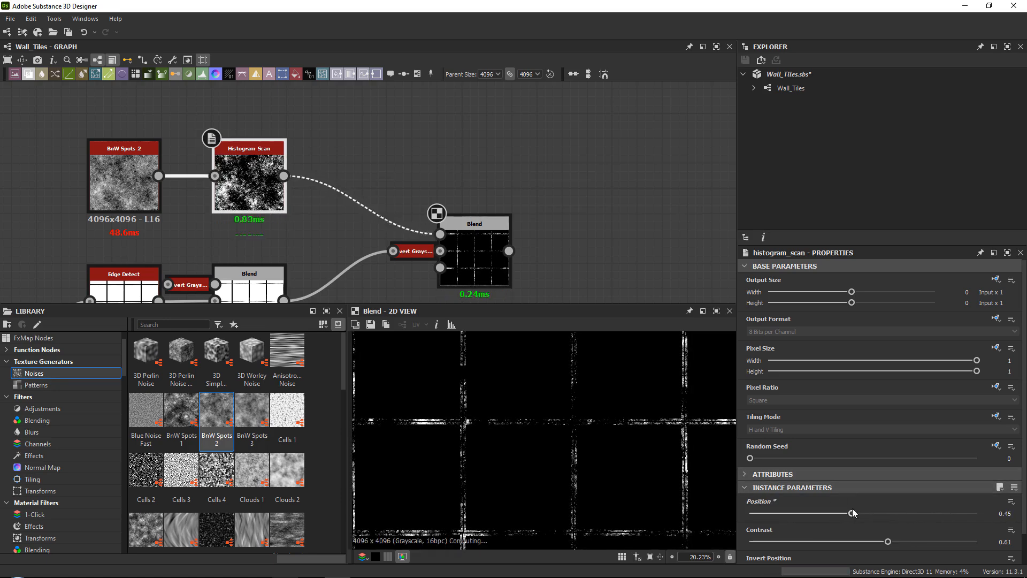
scroll(489, 443, "up", 1)
scroll(488, 437, "up", 8)
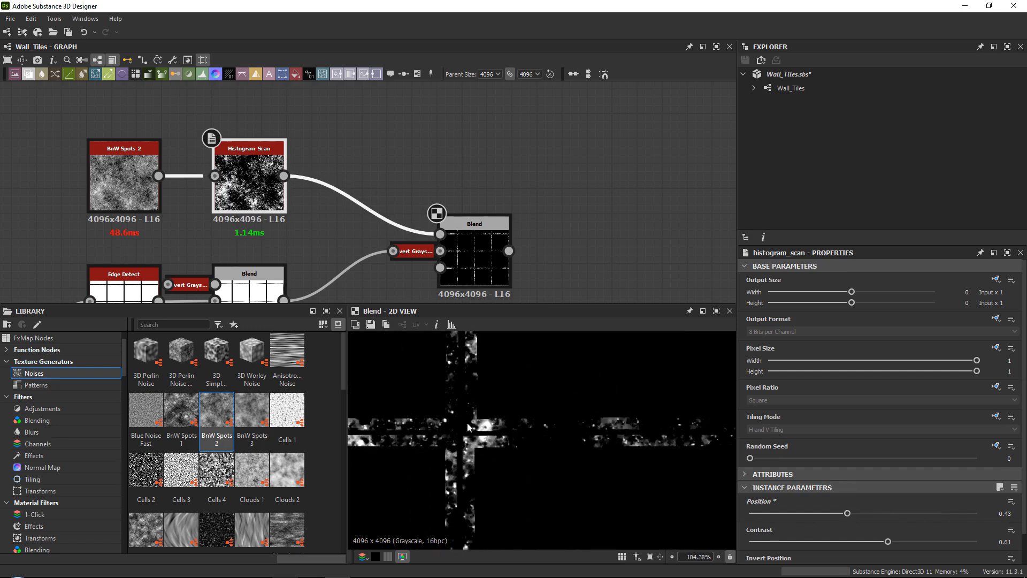
Add a Blur HQ Grayscale node after the second Blend and set its Intensity to 0.15.
middle_click_drag(447, 252, 358, 218)
key("space")
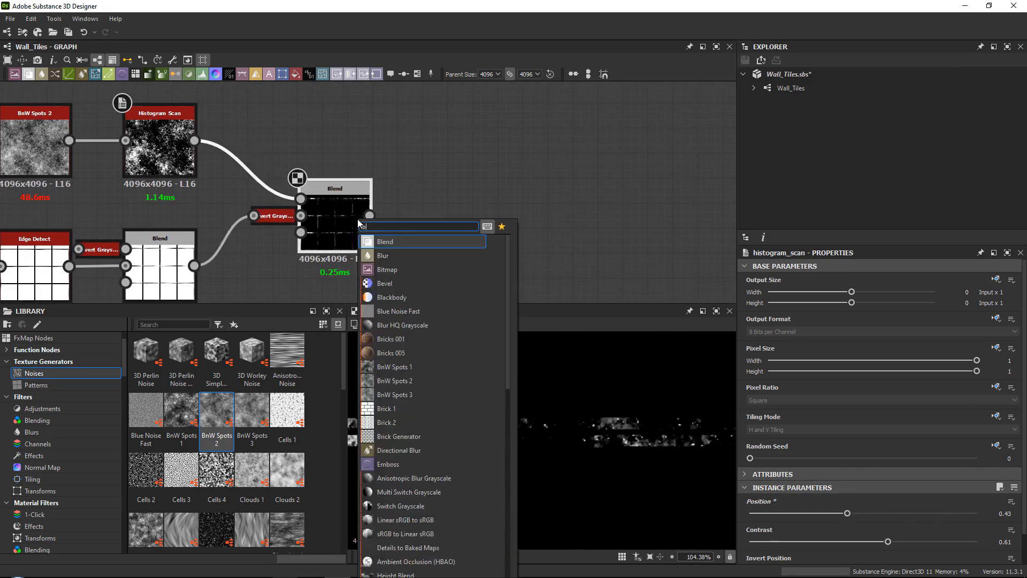
type("blur")
left_click(406, 255)
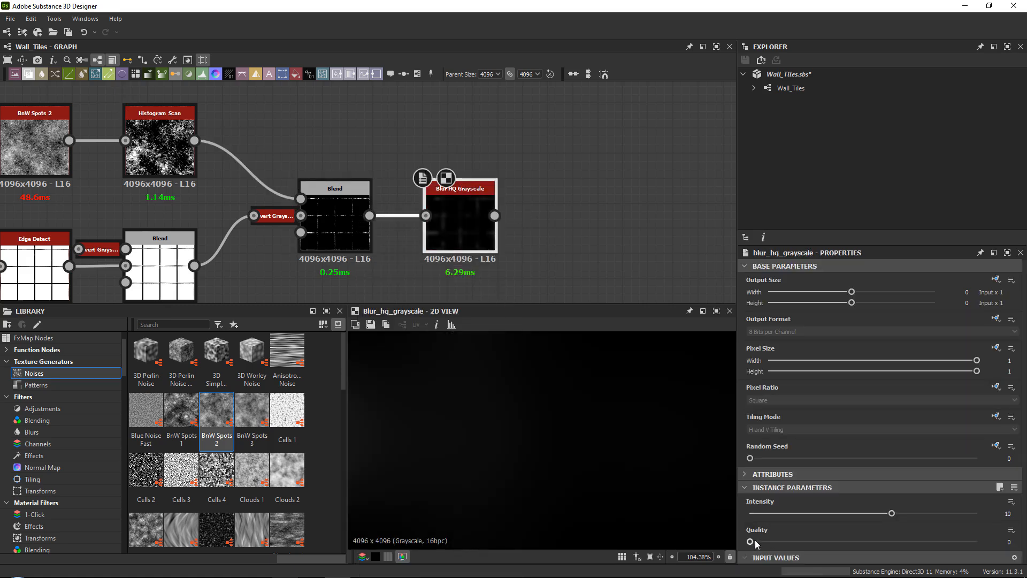
left_click_drag(762, 513, 754, 515)
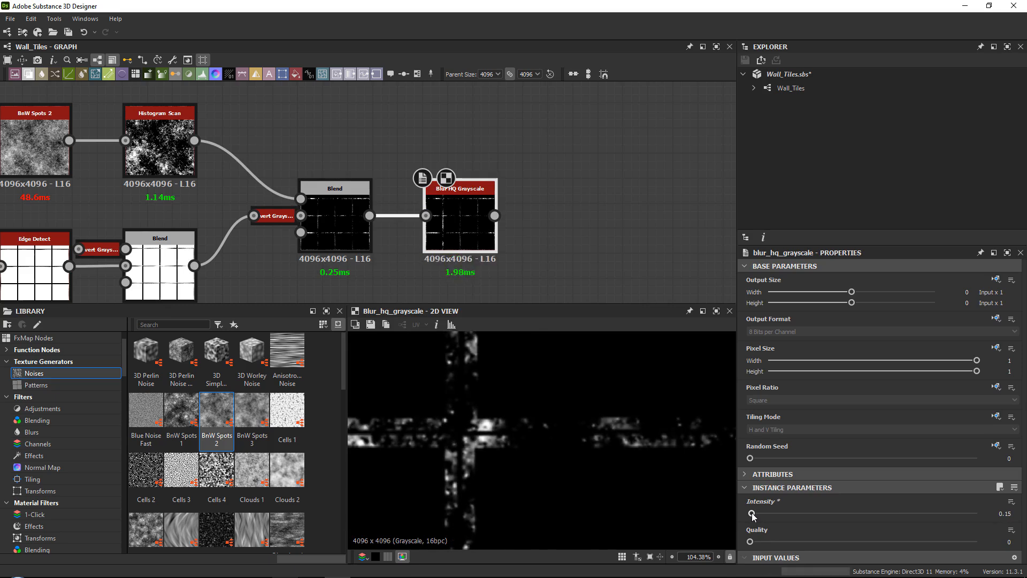
Check the blurred spots along the tile borders and add a Non Uniform Blur Grayscale node after the Blur HQ Grayscale.
scroll(535, 408, "down", 5)
scroll(476, 411, "up", 5)
middle_click_drag(461, 428, 566, 427)
scroll(546, 434, "down", 6)
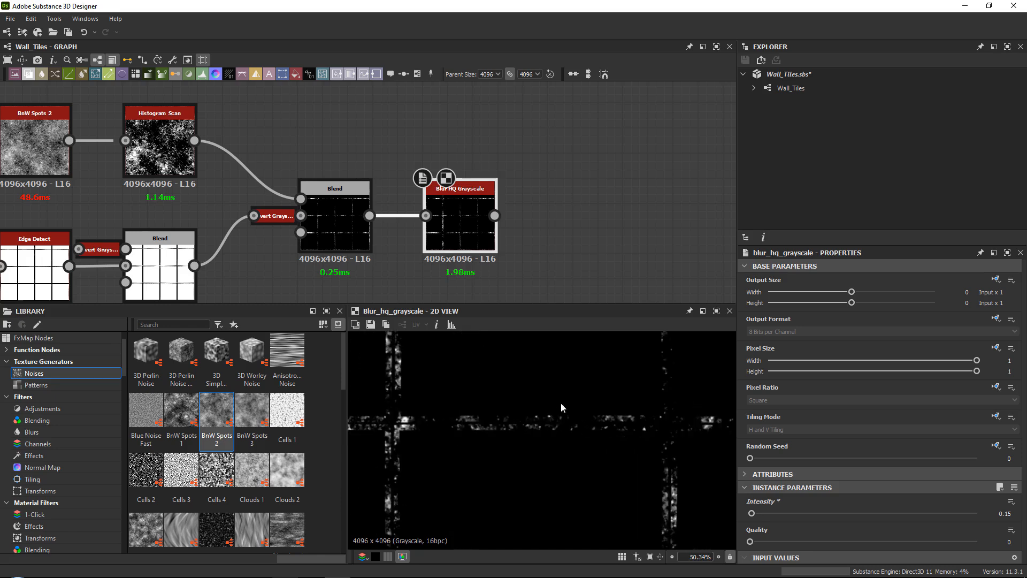
scroll(455, 471, "up", 4)
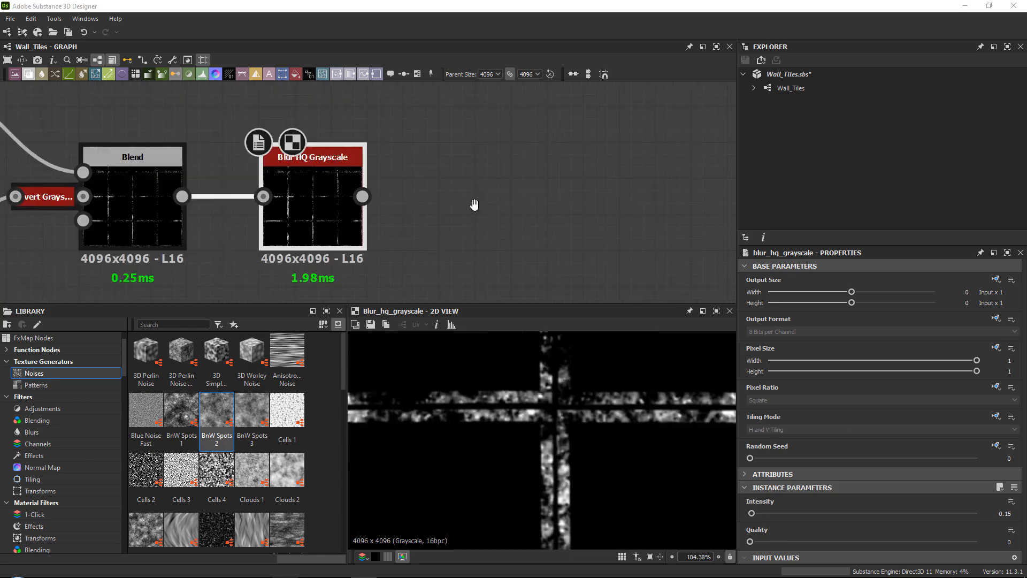
middle_click_drag(474, 202, 401, 206)
key("space")
type("no")
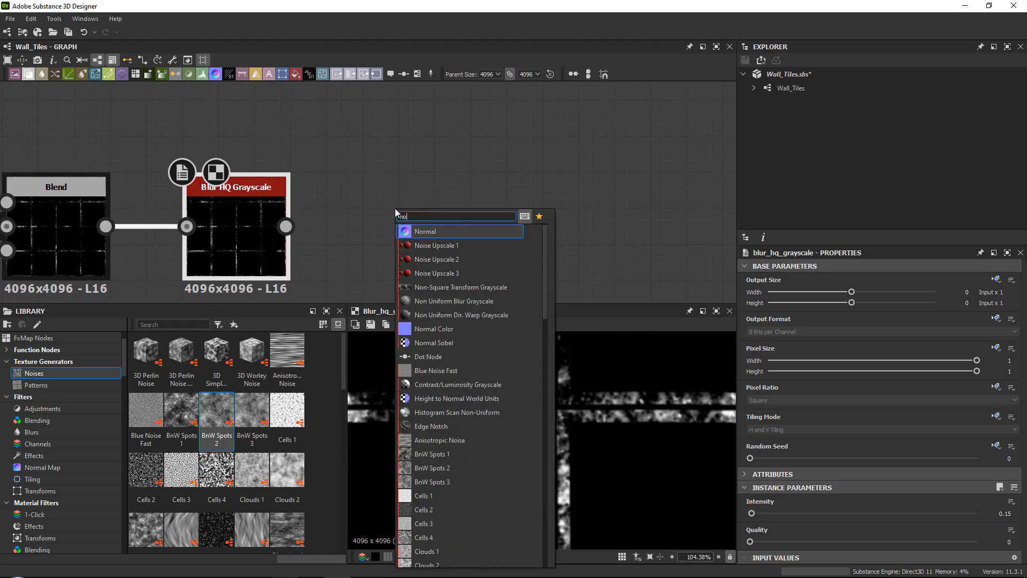
type("n")
key("Down")
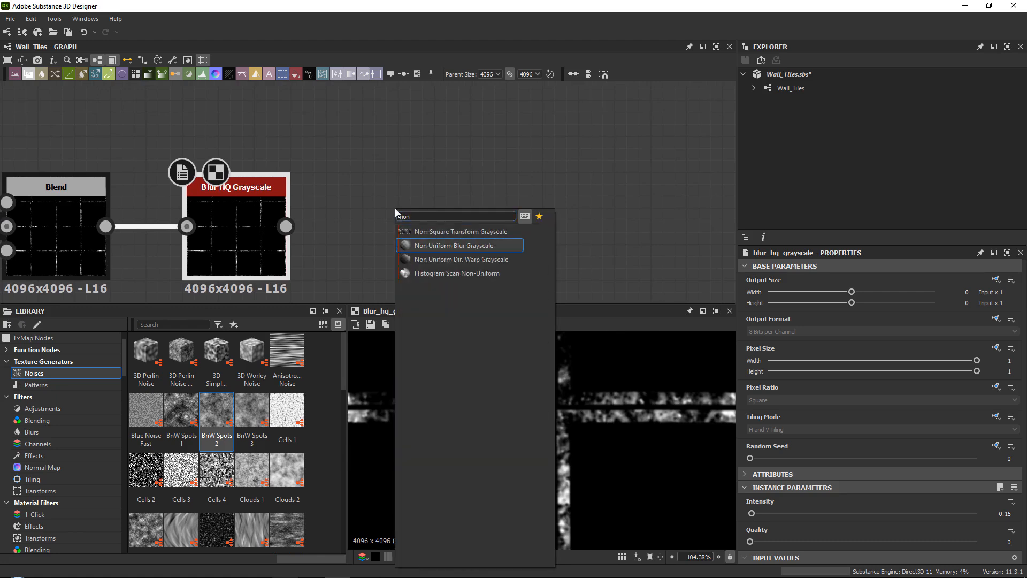
key("Return")
Rewire the Non Uniform Blur Grayscale so Multi Dir. Warp Grayscale feeds its Grayscale input and Blur HQ Grayscale feeds its Blur Map.
middle_click_drag(402, 199, 459, 128)
scroll(459, 127, "down", 3)
scroll(471, 156, "down", 2)
left_click_drag(471, 156, 485, 195)
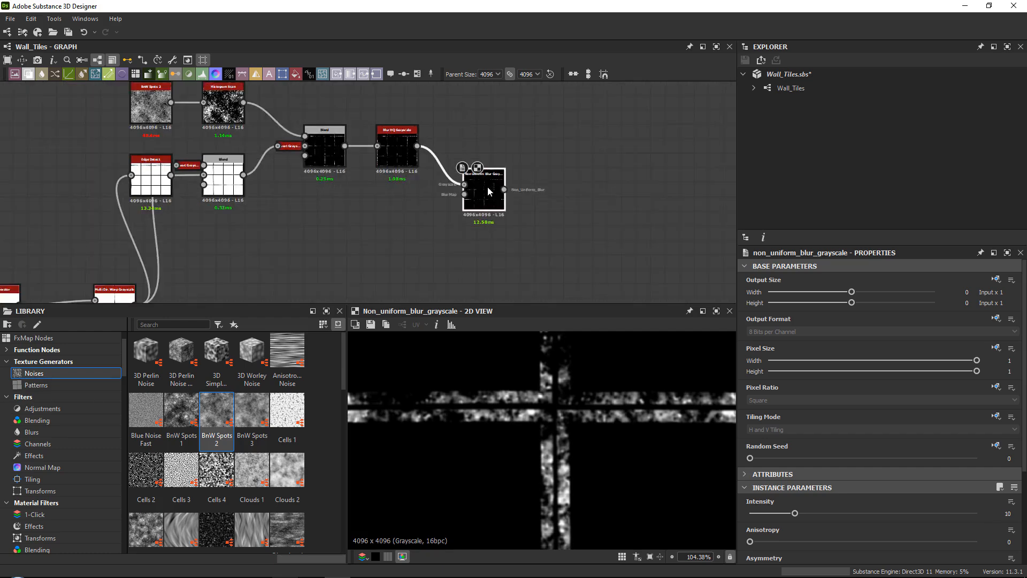
scroll(438, 143, "up", 3)
left_click(436, 181)
key("Delete")
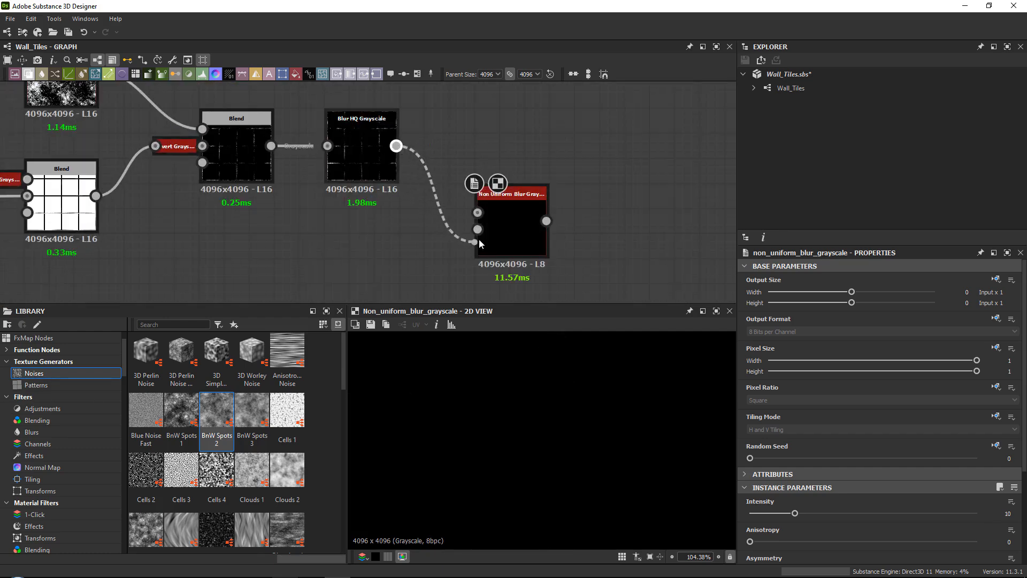
left_click_drag(479, 239, 306, 289)
middle_click_drag(349, 249, 443, 120)
scroll(440, 134, "down", 2)
left_click_drag(414, 156, 382, 204)
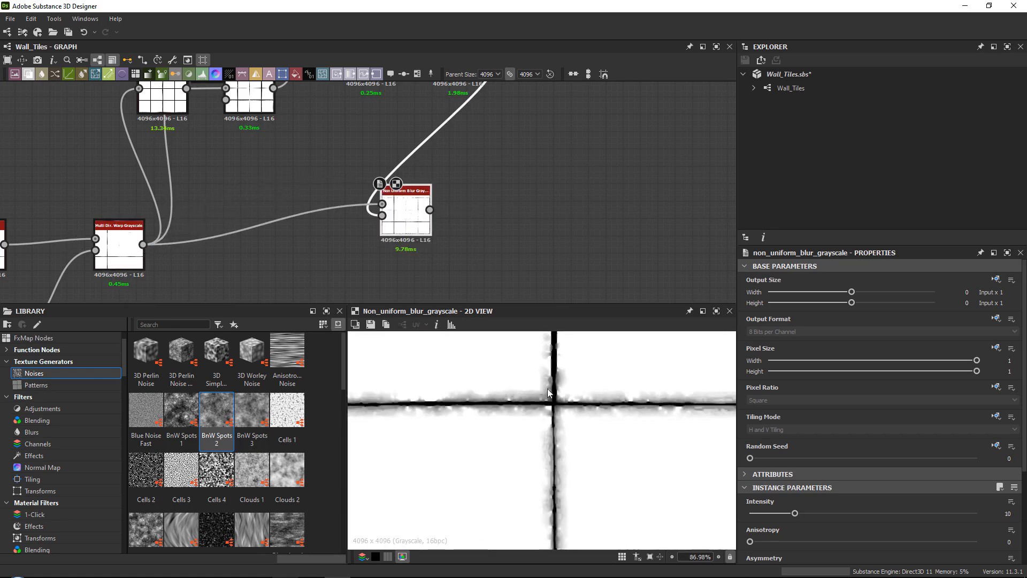
Set the Non Uniform Blur's Blades to 1 while checking the damage along the grout lines.
scroll(545, 385, "up", 5)
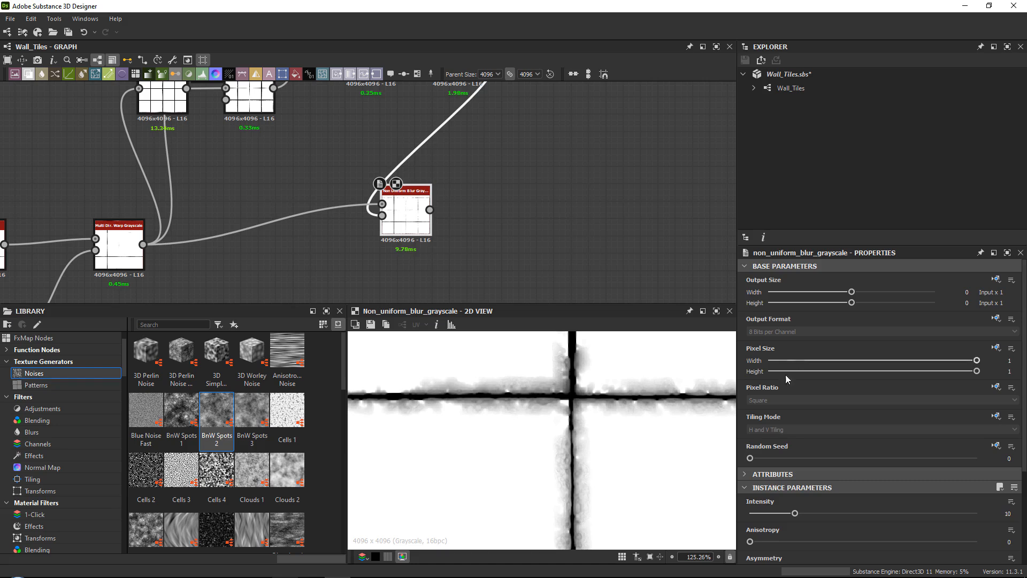
scroll(785, 374, "down", 3)
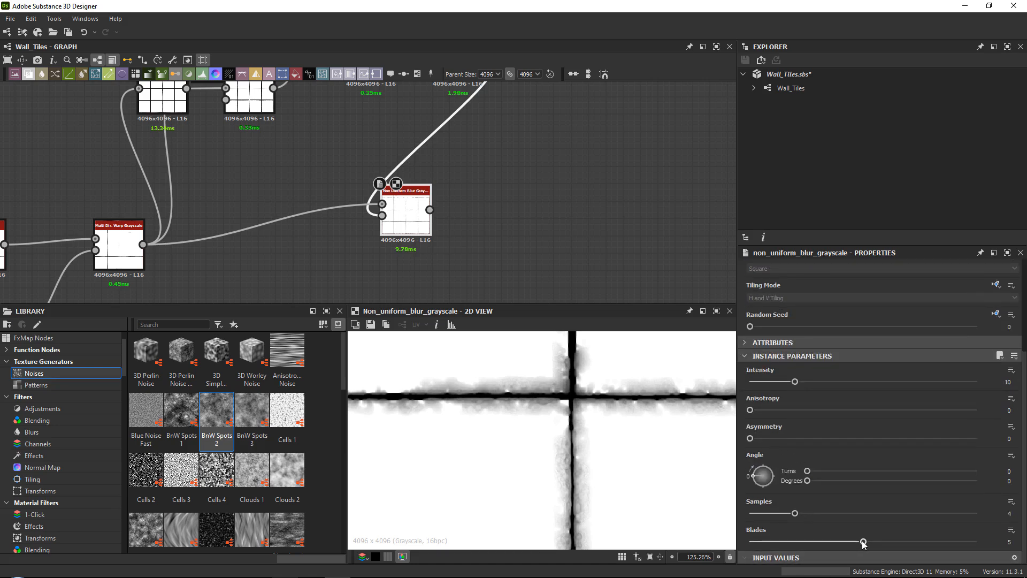
left_click_drag(863, 542, 746, 541)
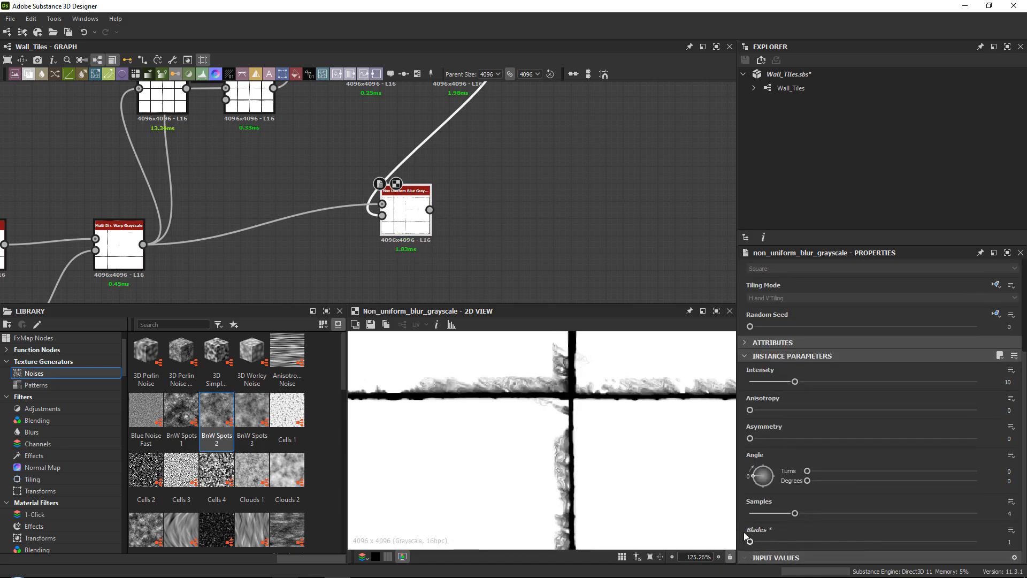
scroll(559, 503, "up", 1)
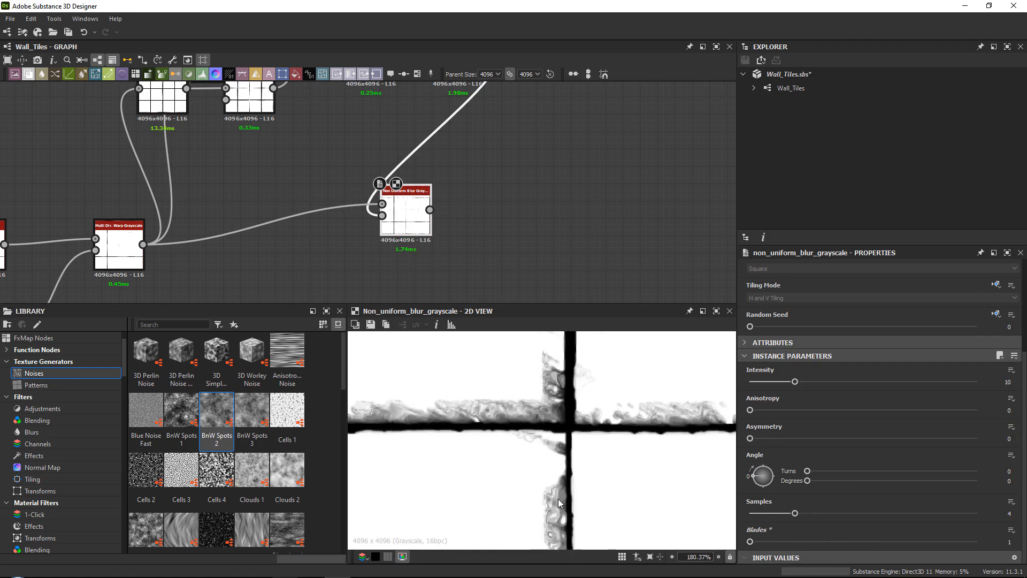
middle_click_drag(557, 503, 639, 429)
scroll(564, 405, "down", 4)
middle_click_drag(486, 403, 572, 421)
scroll(466, 389, "up", 2)
scroll(499, 412, "down", 2)
scroll(566, 414, "up", 4)
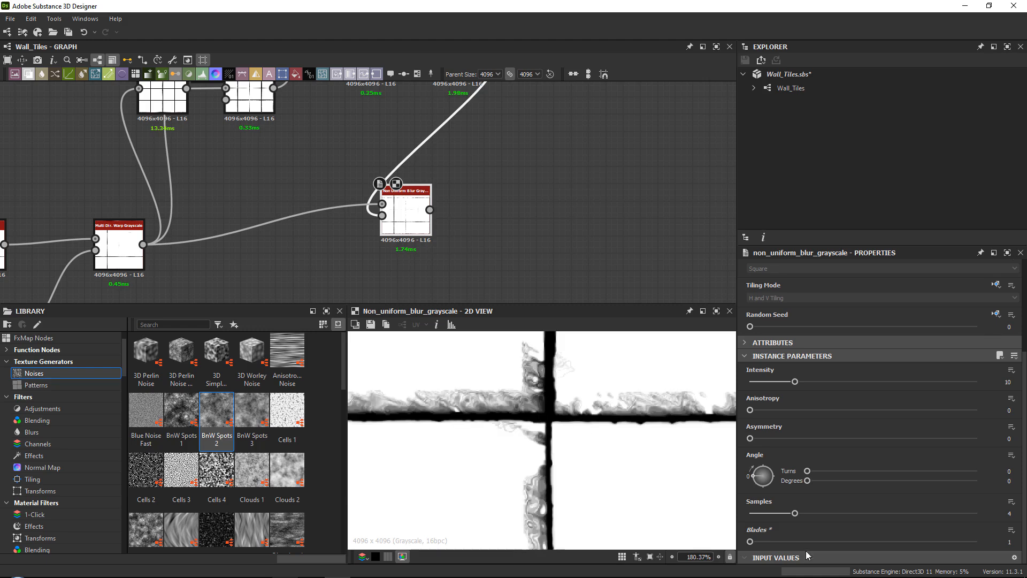
left_click_drag(842, 546, 587, 533)
scroll(514, 388, "up", 1)
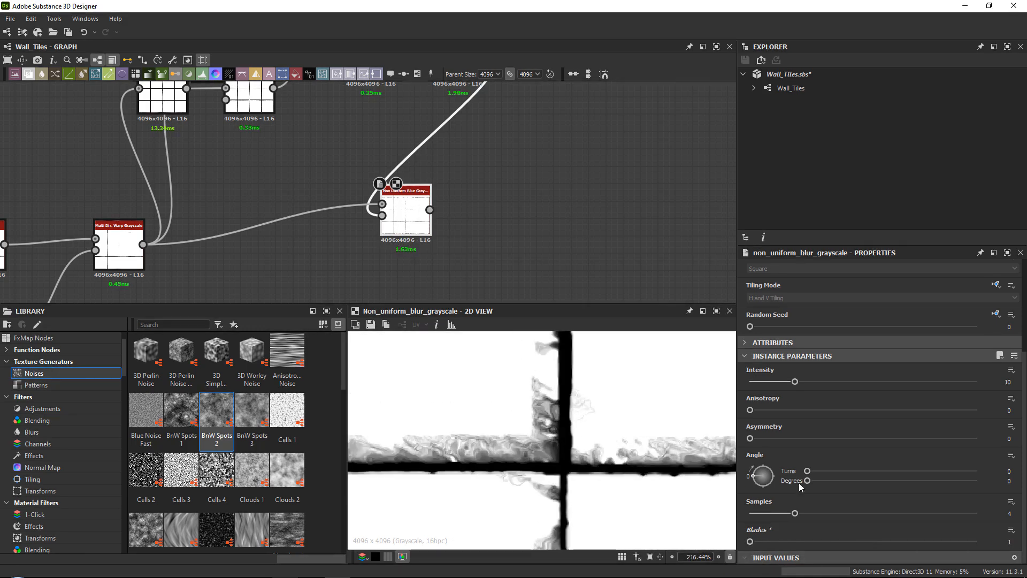
Try Samples at 16 on the Non Uniform Blur and inspect the streaks along the tile borders.
left_click_drag(790, 515, 1013, 527)
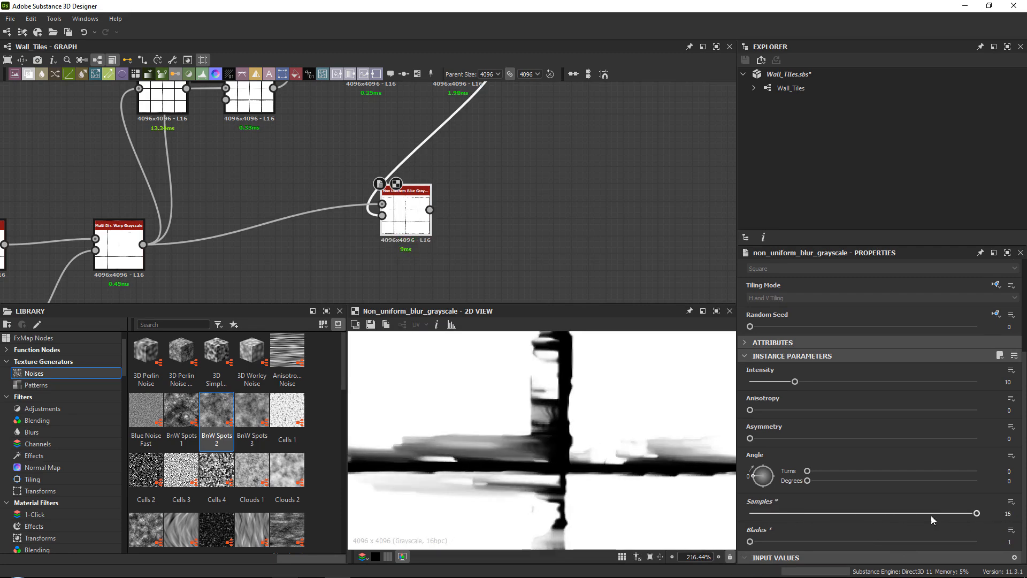
left_click_drag(930, 515, 984, 518)
scroll(708, 412, "down", 9)
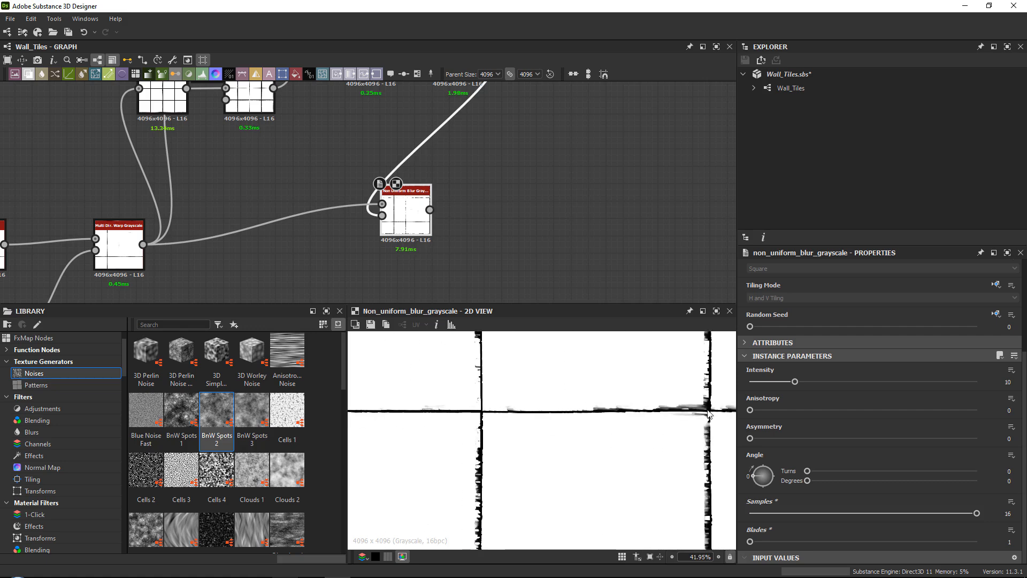
scroll(708, 413, "up", 2)
scroll(425, 509, "up", 2)
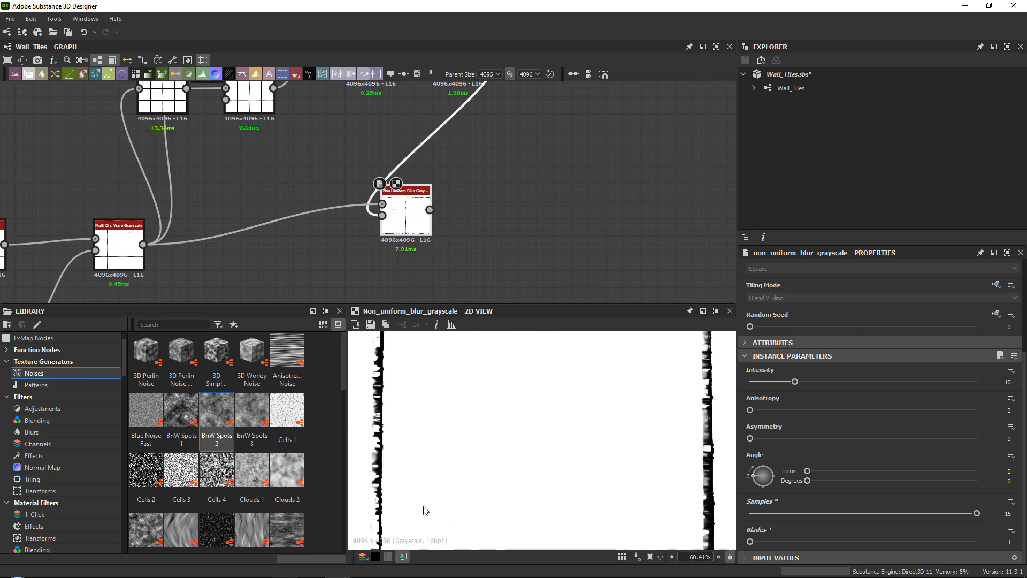
scroll(611, 417, "up", 2)
Set the Non Uniform Blur's Angle to 28.78 degrees and its Samples to 5.
left_click_drag(755, 478, 754, 473)
scroll(498, 400, "up", 2)
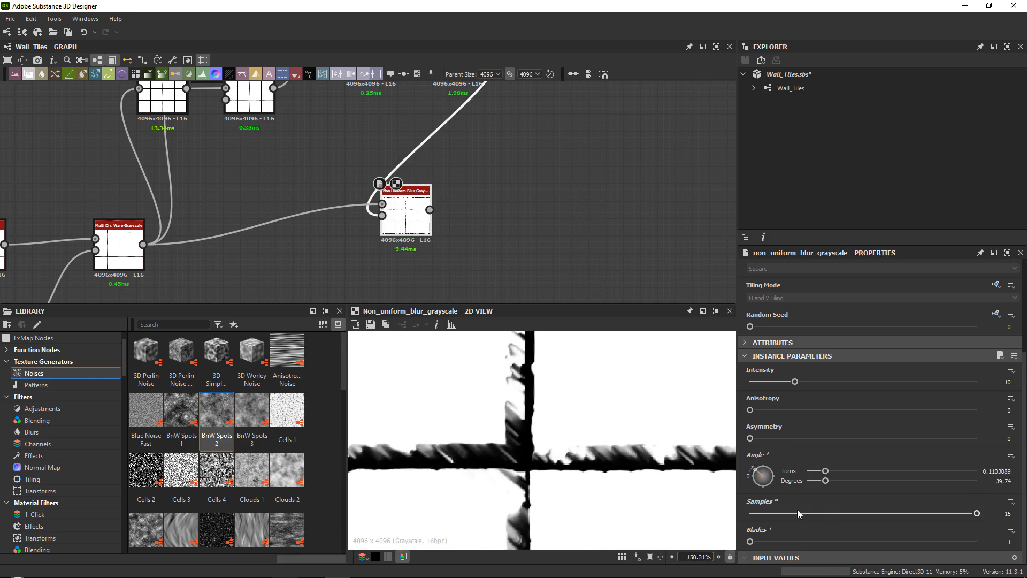
mouse_move(798, 514)
left_mouse_down()
mouse_move(760, 515)
mouse_move(810, 522)
left_mouse_up()
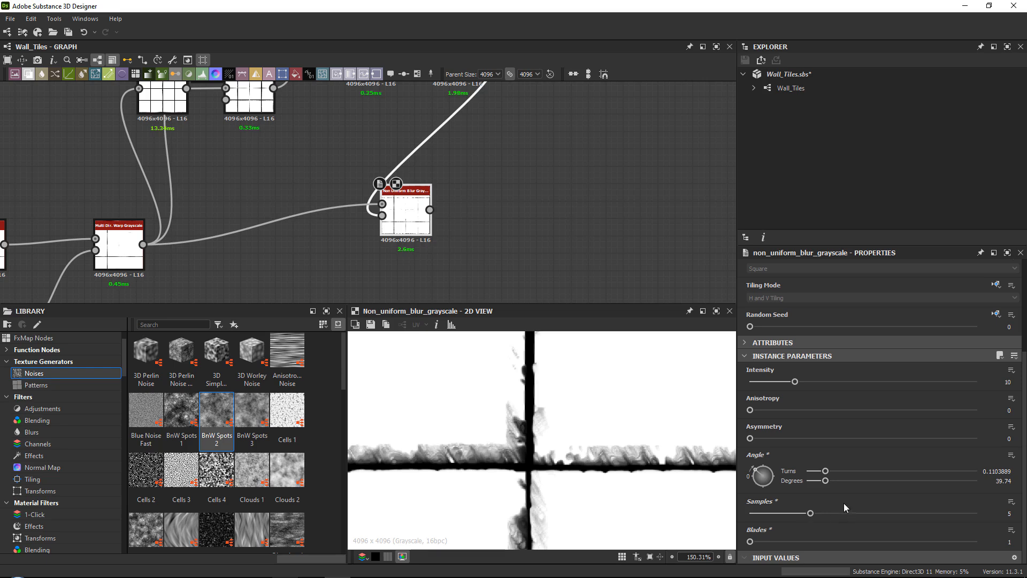
mouse_move(749, 476)
left_mouse_down()
mouse_move(739, 482)
mouse_move(730, 461)
left_mouse_up()
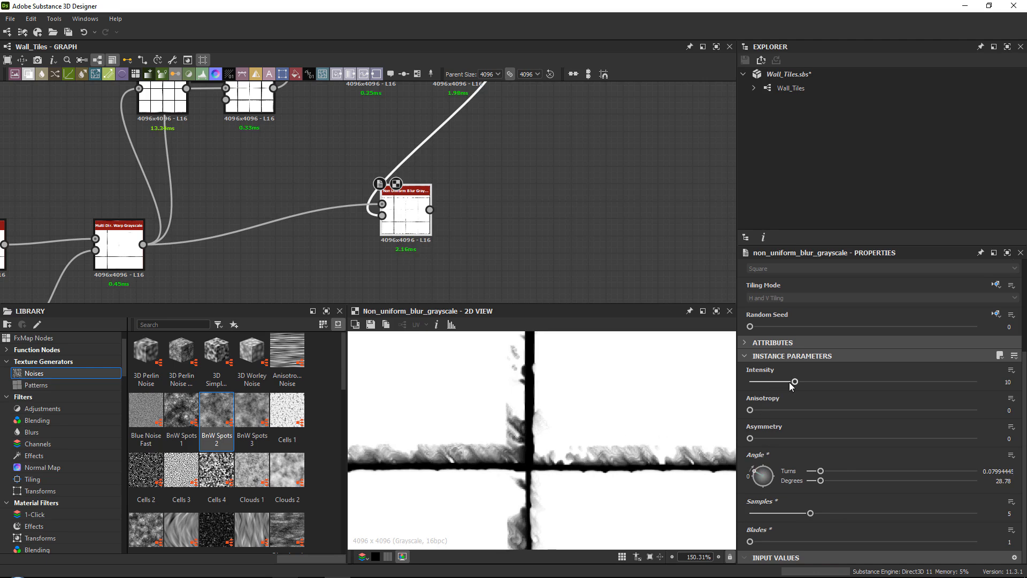
Lower the Non Uniform Blur's Intensity to 1.41 and check the tile borders.
left_click_drag(791, 385, 755, 382)
scroll(544, 428, "down", 10)
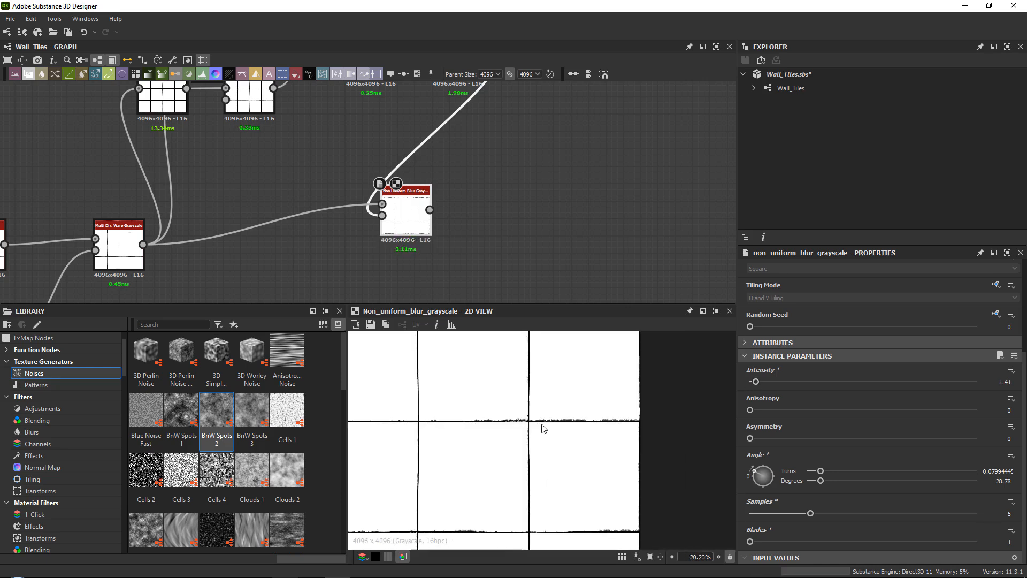
scroll(544, 428, "up", 5)
Add a Normal node after the Non Uniform Blur Grayscale and set its Normal Format to OpenGL.
middle_click_drag(416, 215, 653, 207)
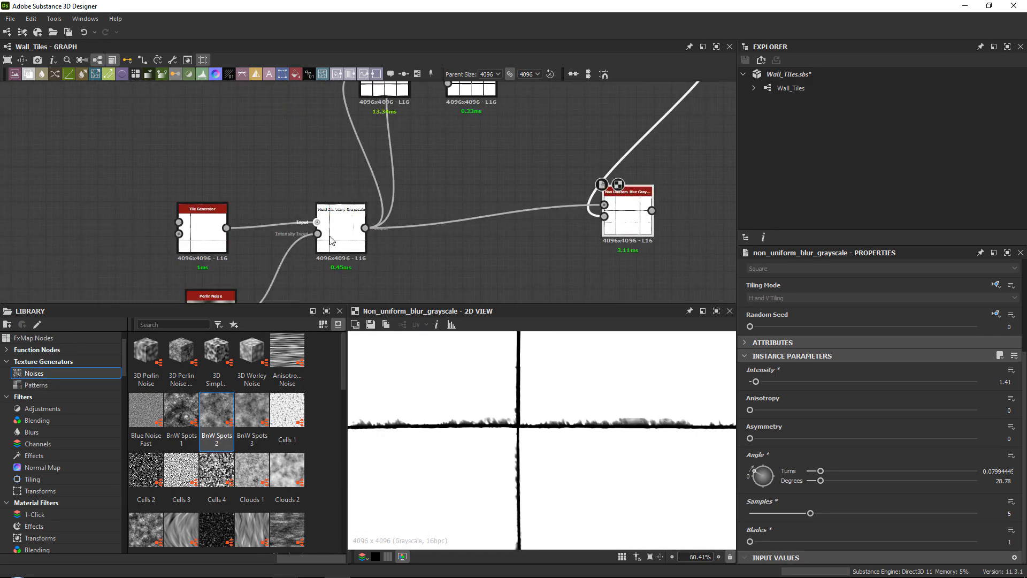
key("f")
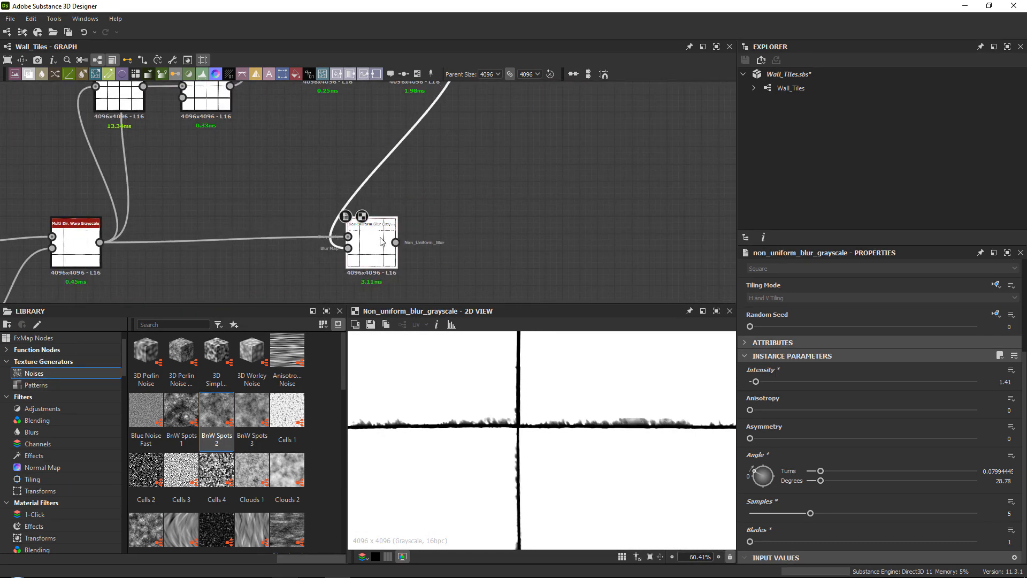
key("space")
left_click(383, 231)
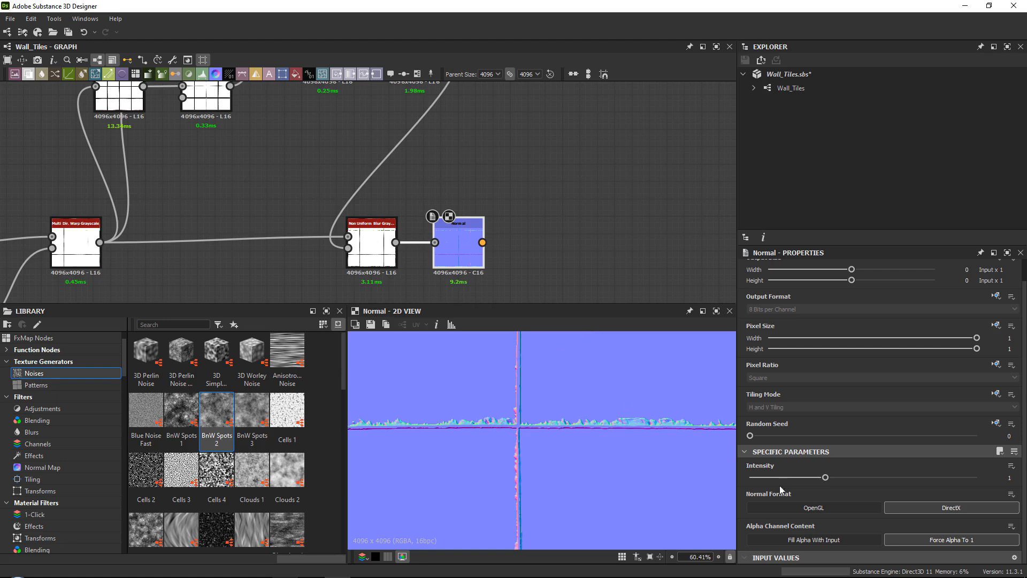
left_click(808, 508)
Set the Normal node's Intensity to 3 and inspect the tile edges in the normal map.
scroll(540, 447, "up", 5)
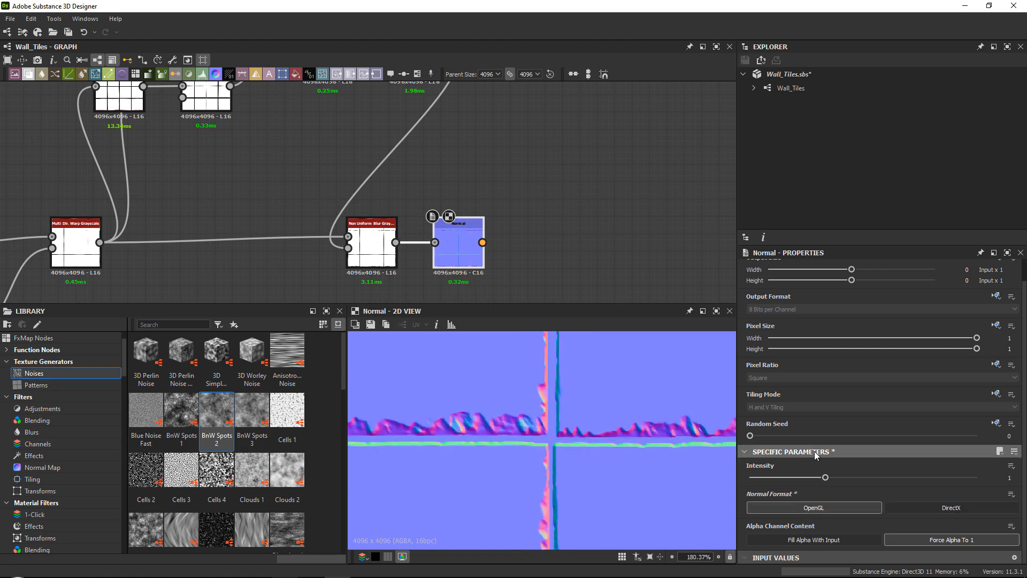
scroll(603, 417, "down", 8)
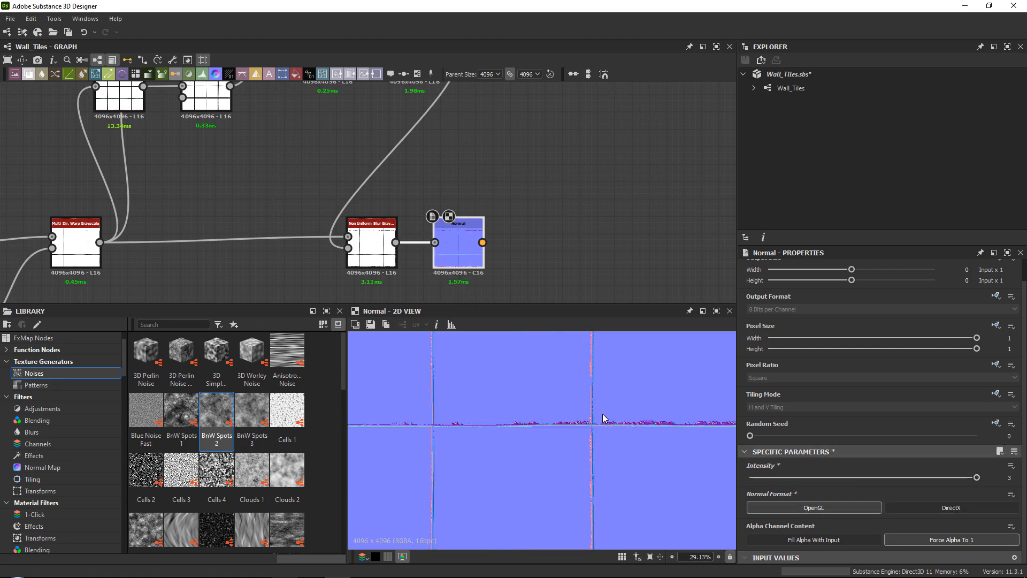
scroll(541, 447, "up", 6)
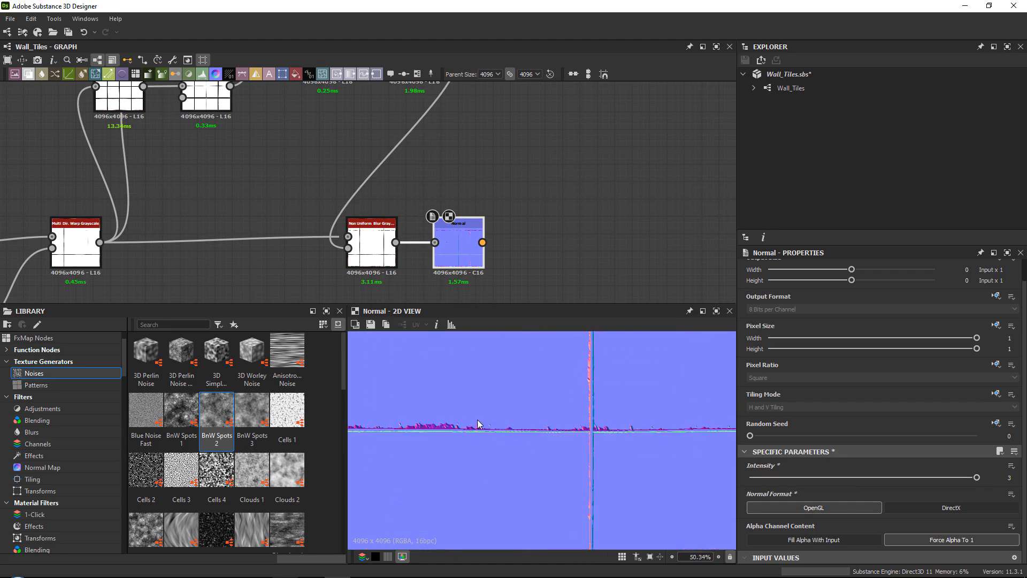
scroll(542, 447, "down", 4)
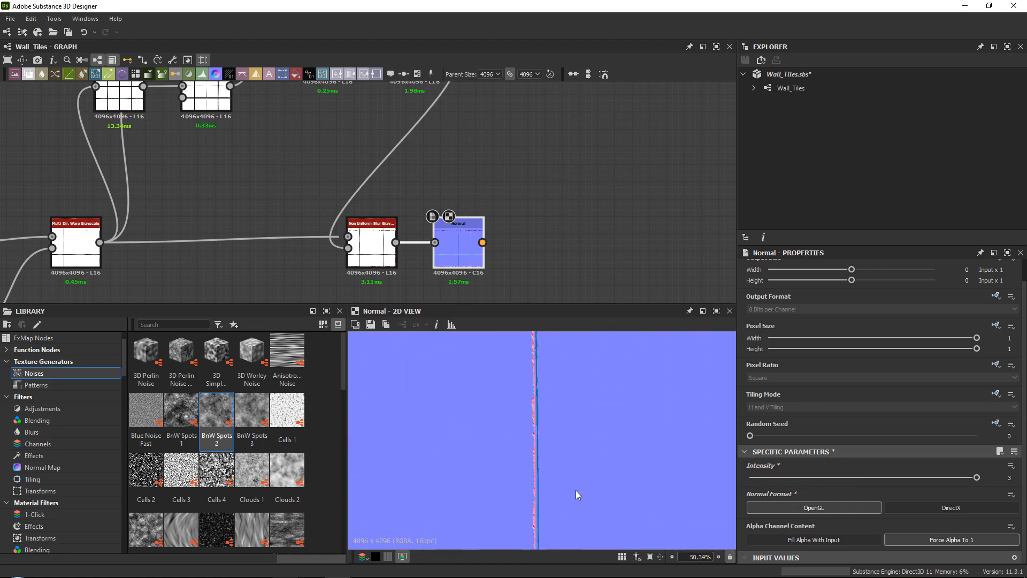
scroll(513, 447, "up", 3)
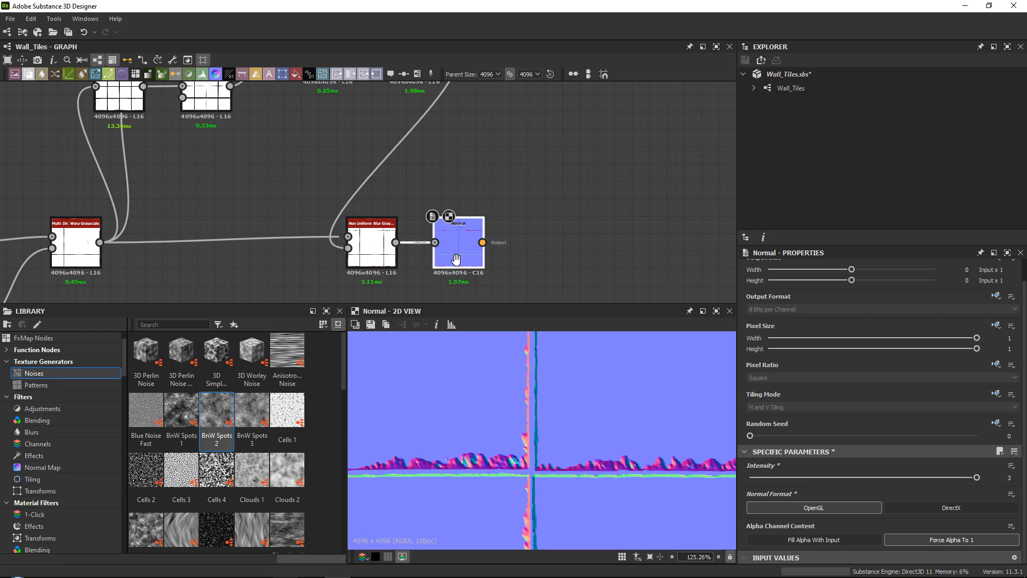
Set the Non Uniform Blur's Intensity to 1.29 while previewing the Normal node's output.
scroll(456, 259, "up", 2)
left_click(308, 252)
middle_click_drag(543, 447, 565, 429)
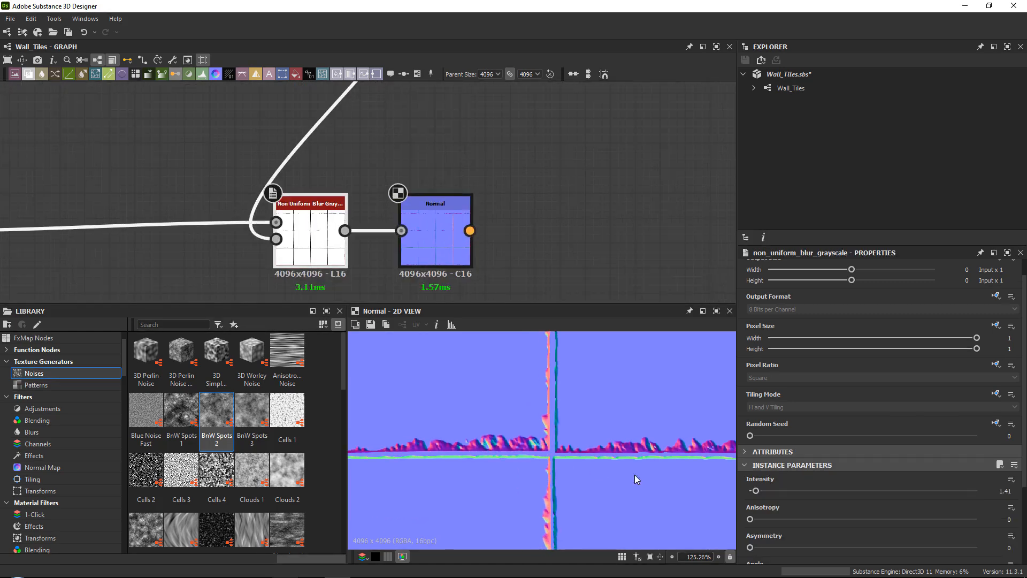
left_click_drag(757, 493, 756, 492)
Move the Normal node farther from the Non Uniform Blur Grayscale to make room between them.
middle_click_drag(539, 219, 387, 205)
left_click_drag(296, 213, 608, 213)
middle_click_drag(424, 200, 550, 223)
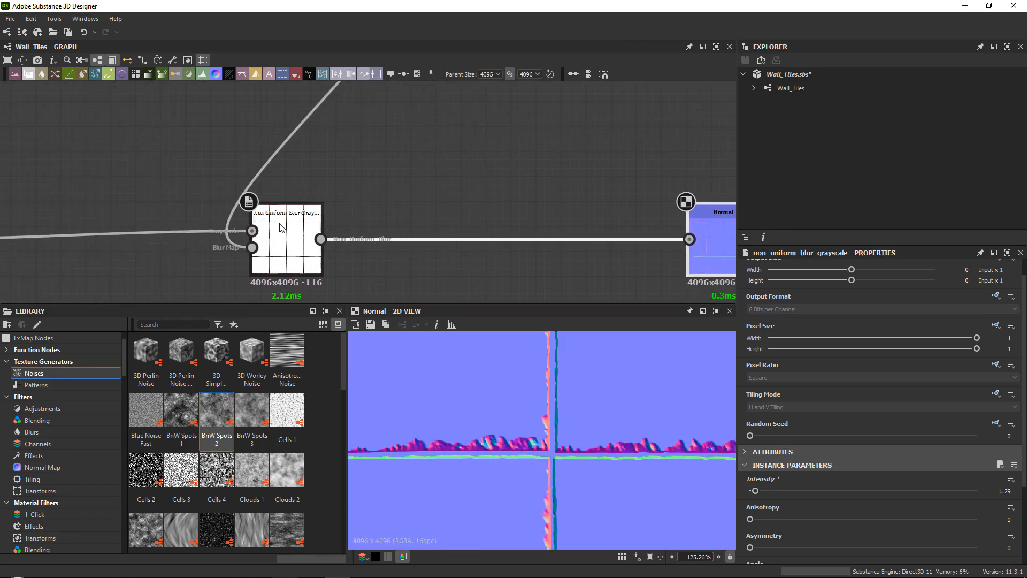
Display the Non Uniform Blur Grayscale's output in the 2D view and open the node search beside it.
double_click(279, 228)
left_click_drag(282, 242, 268, 241)
middle_click_drag(403, 204, 348, 211)
key("space")
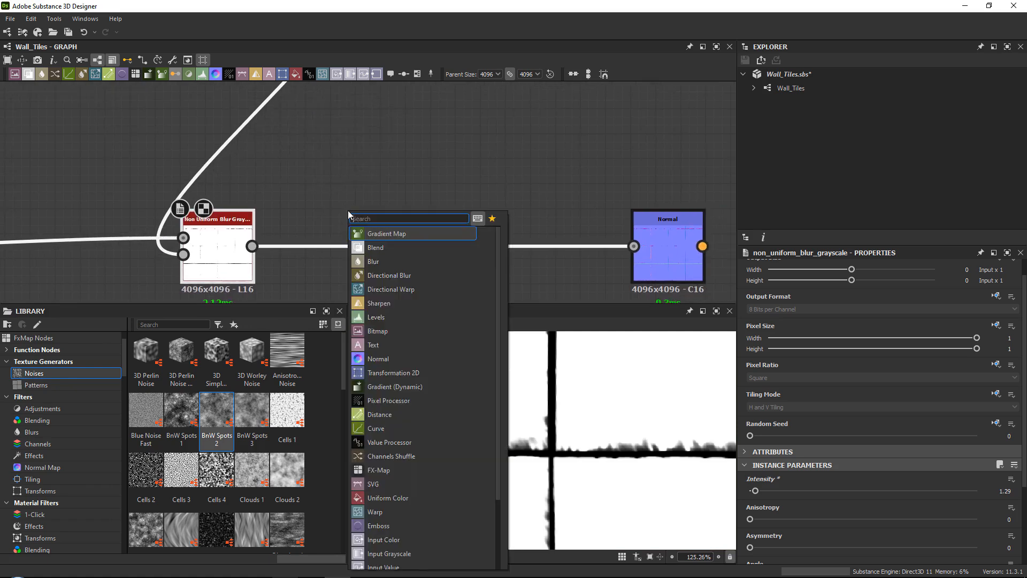
Insert a Slope Blur Grayscale node between Non Uniform Blur Grayscale and Normal, and connect a Moisture Noise to its Slope input.
type("slope blur")
key("Return")
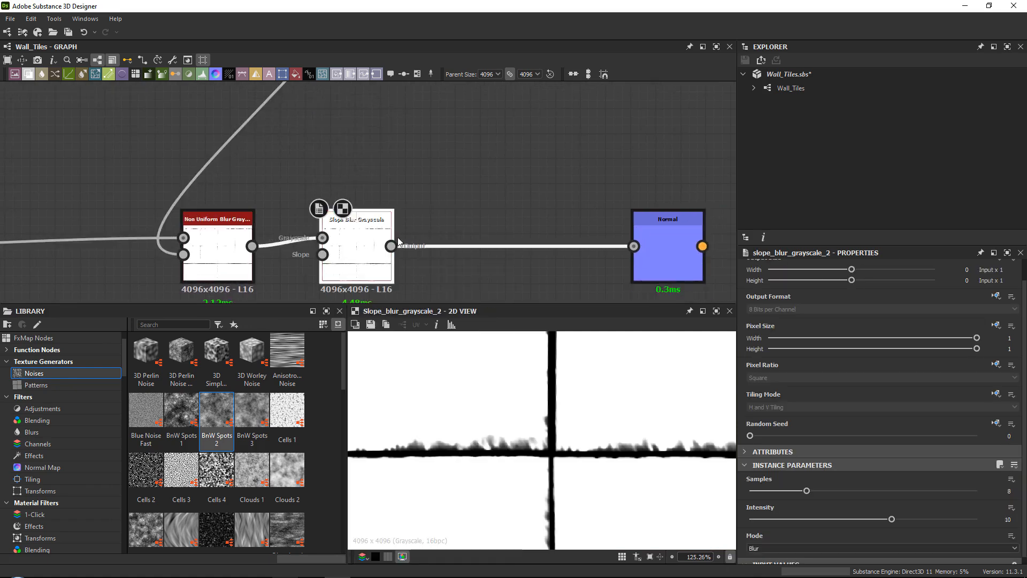
middle_click_drag(398, 241, 467, 129)
scroll(216, 439, "down", 10)
left_click_drag(216, 462, 452, 141)
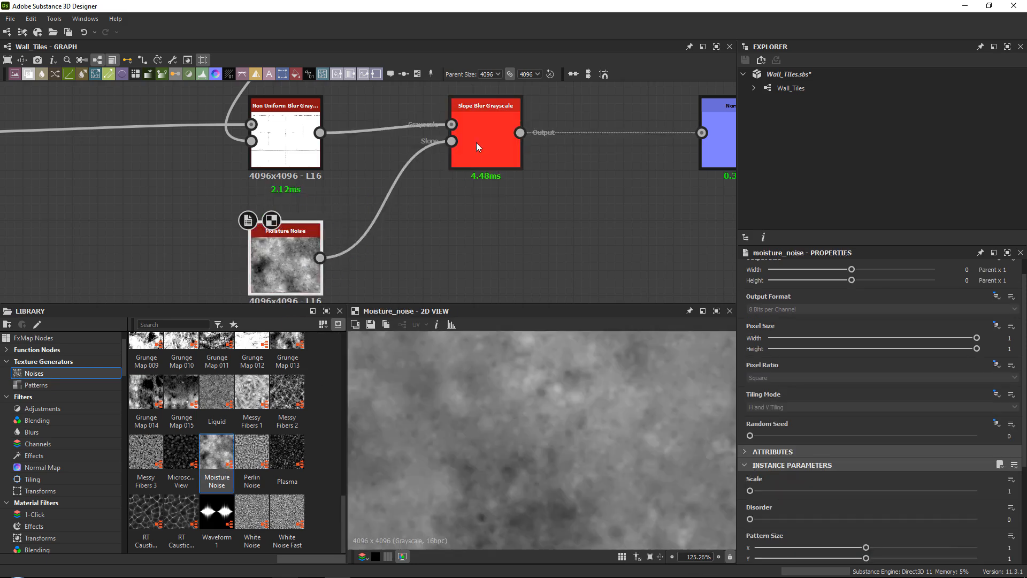
Set the Slope Blur Grayscale node to Min mode with 32 samples and an intensity of 0.01.
double_click(476, 142)
scroll(798, 493, "down", 1)
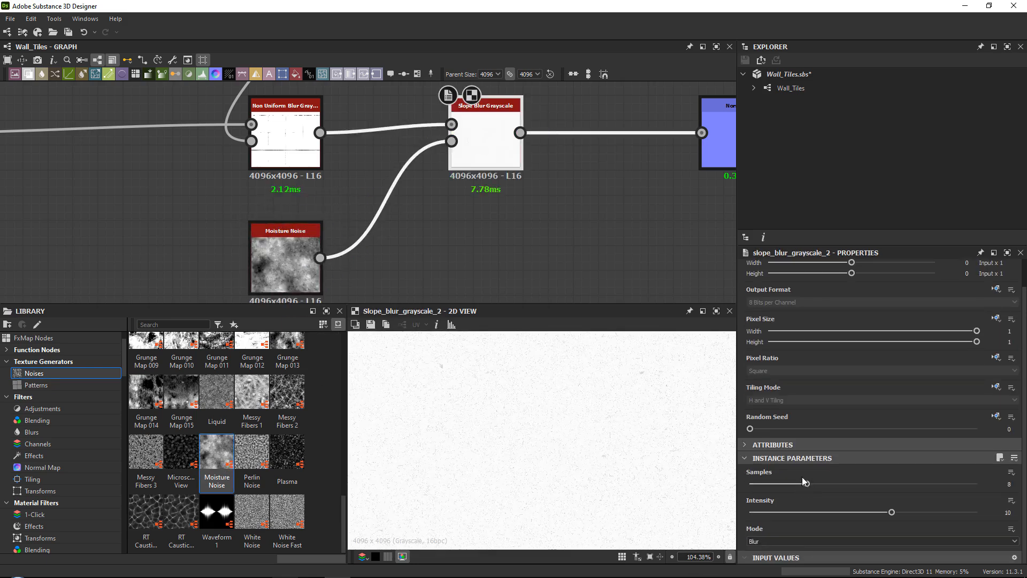
left_click(765, 542)
left_click(759, 559)
left_click(750, 512)
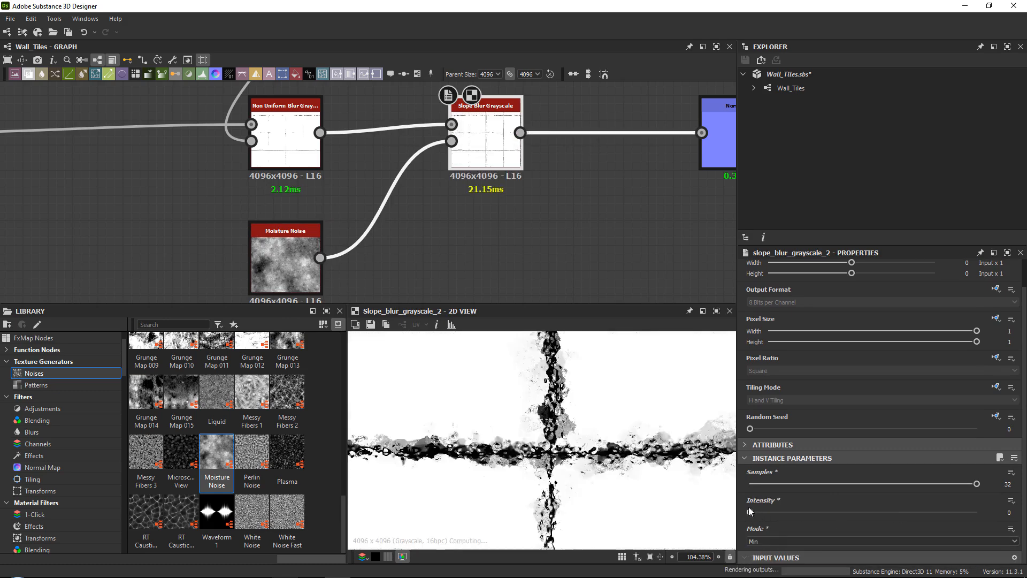
scroll(669, 484, "up", 5)
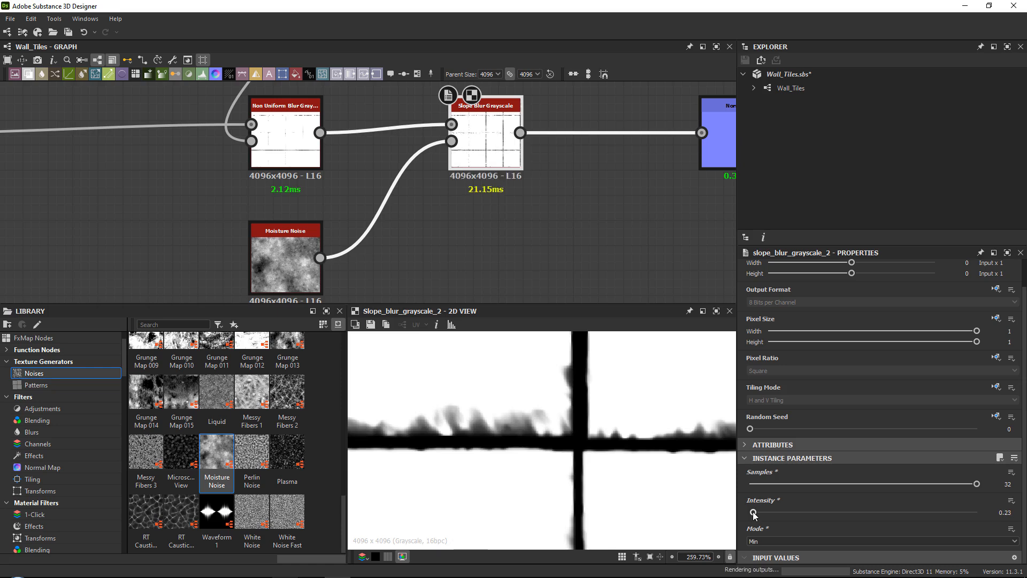
left_click_drag(753, 514, 750, 513)
left_click_drag(750, 514, 752, 514)
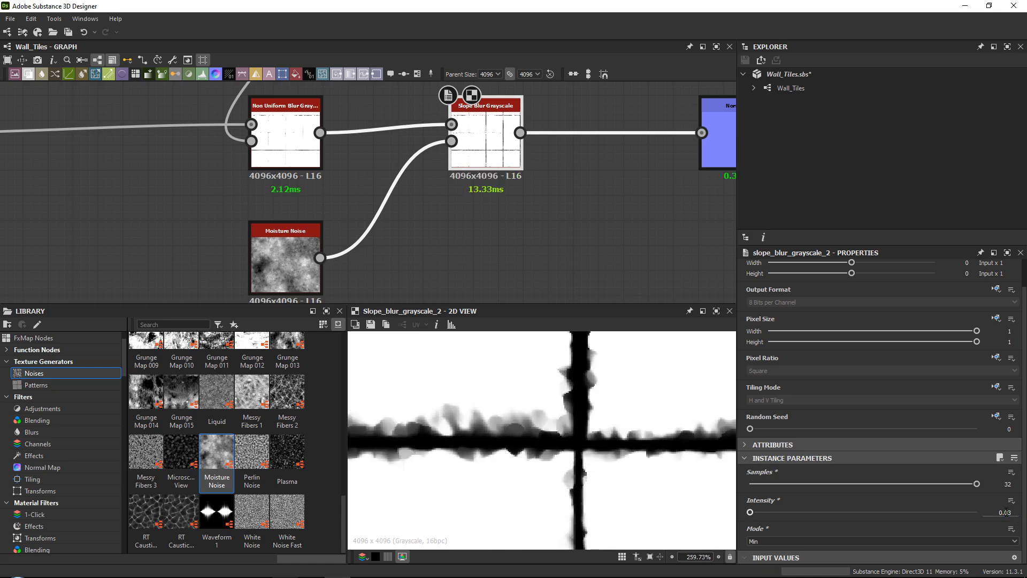
type("1")
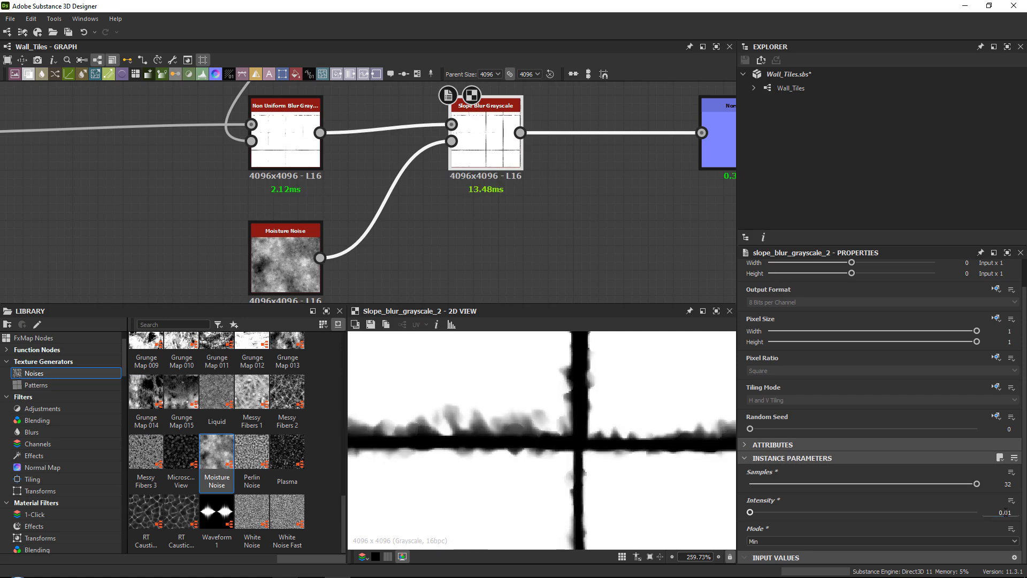
Preview the Normal node and examine the damaged tile edges along the grout lines.
scroll(535, 161, "down", 3)
double_click(601, 153)
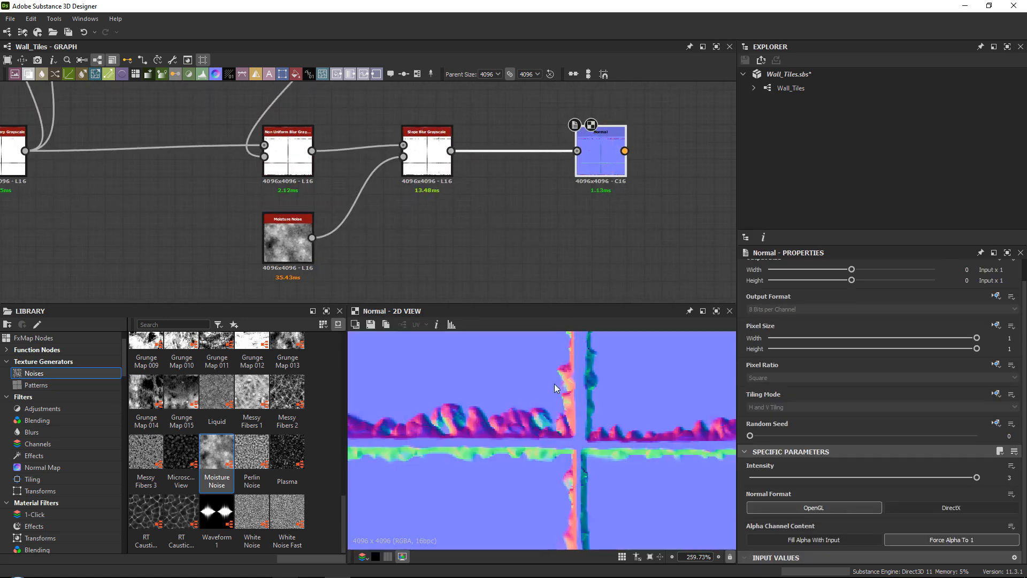
scroll(515, 420, "down", 3)
middle_click_drag(543, 426, 532, 353)
scroll(509, 357, "up", 5)
middle_click_drag(509, 358, 358, 438)
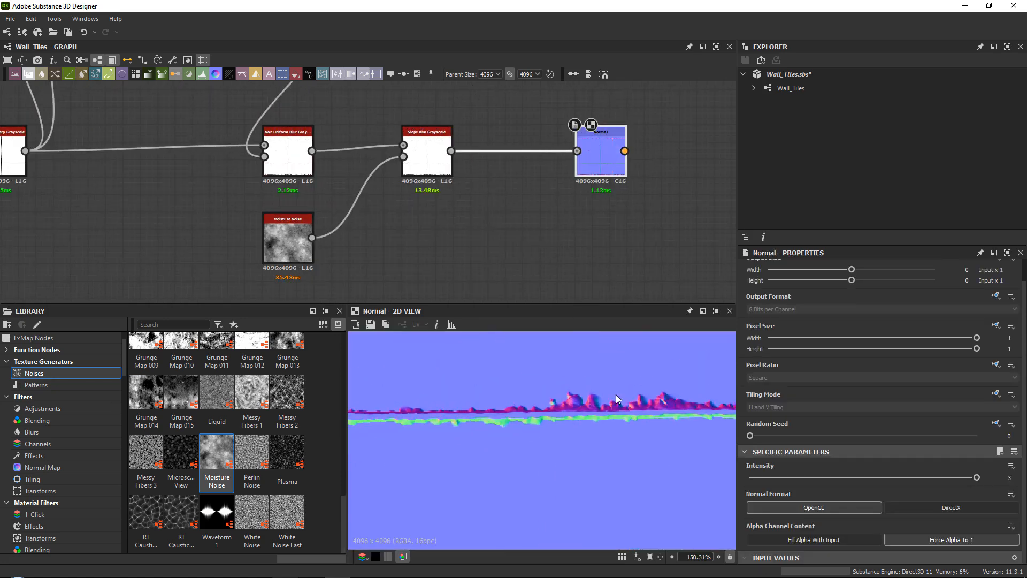
scroll(614, 399, "down", 3)
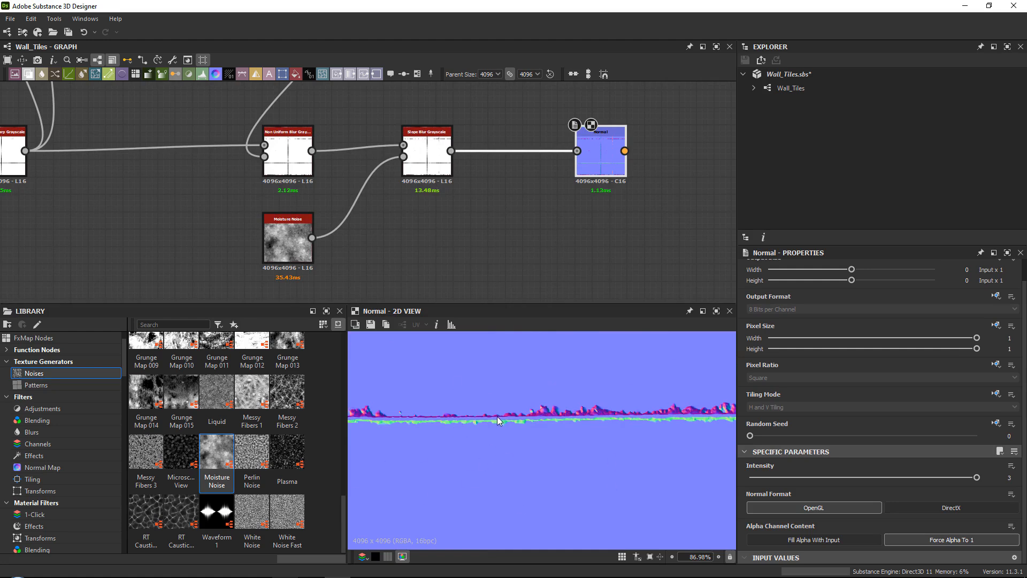
Delete the Slope Blur Grayscale and Moisture Noise nodes.
left_click_drag(445, 147, 440, 165)
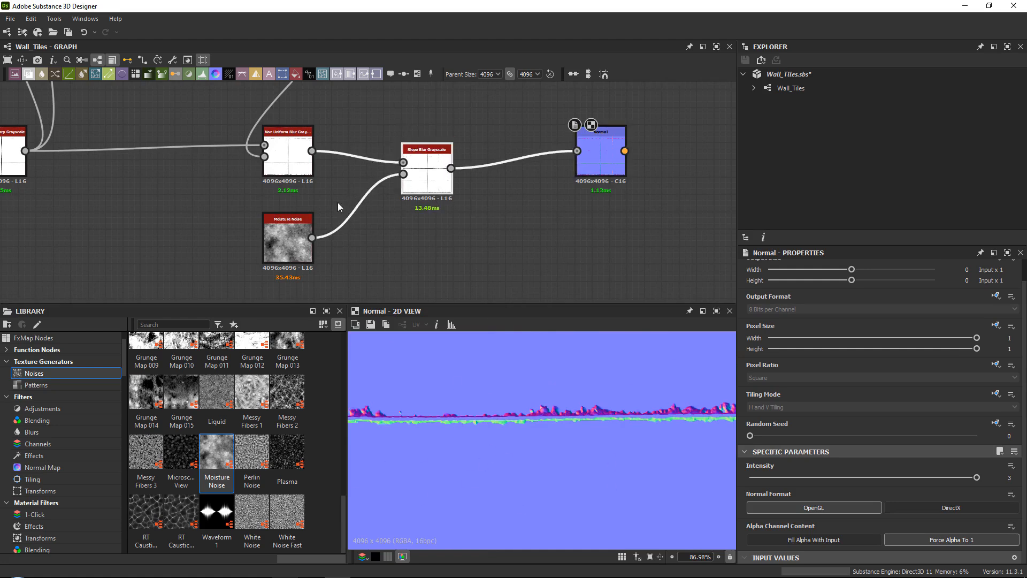
key("BackSpace")
left_click(297, 230)
key("BackSpace")
Move the Normal node closer to the Non Uniform Blur Grayscale node and check the tile edges in the preview.
left_click(584, 162)
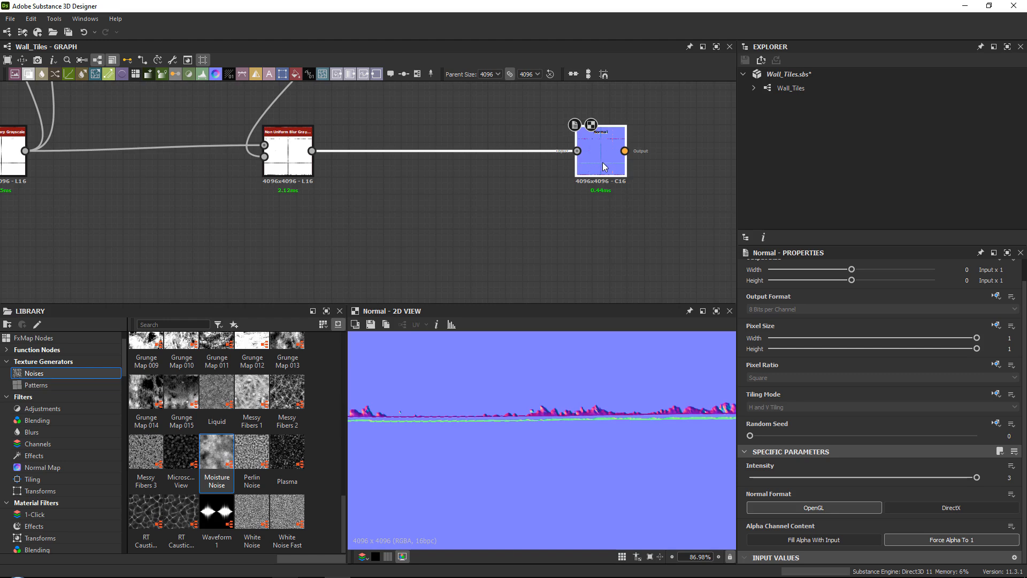
left_click_drag(604, 166, 434, 162)
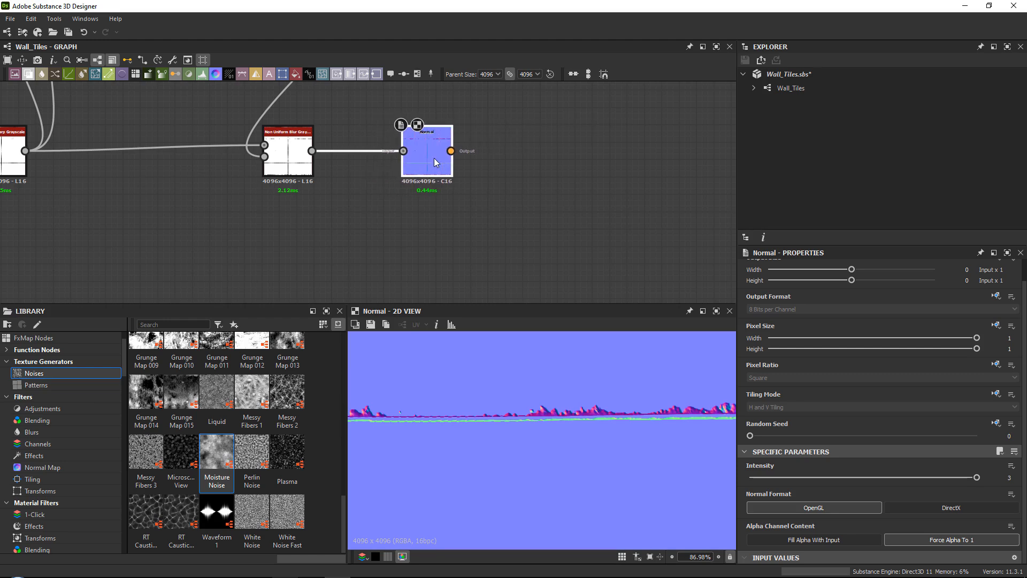
scroll(554, 412, "down", 3)
scroll(554, 413, "up", 5)
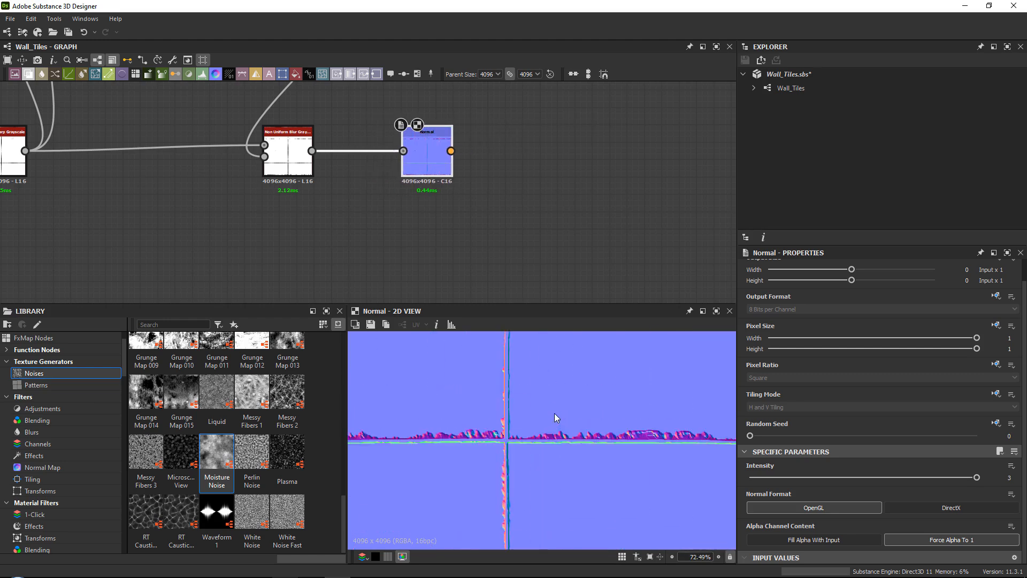
Set the Non Uniform Blur Grayscale node's Blades to 2 with Samples at 5, checking the tile edges in the normal preview.
left_click(287, 156)
scroll(485, 451, "down", 3)
scroll(535, 455, "up", 2)
scroll(878, 486, "down", 3)
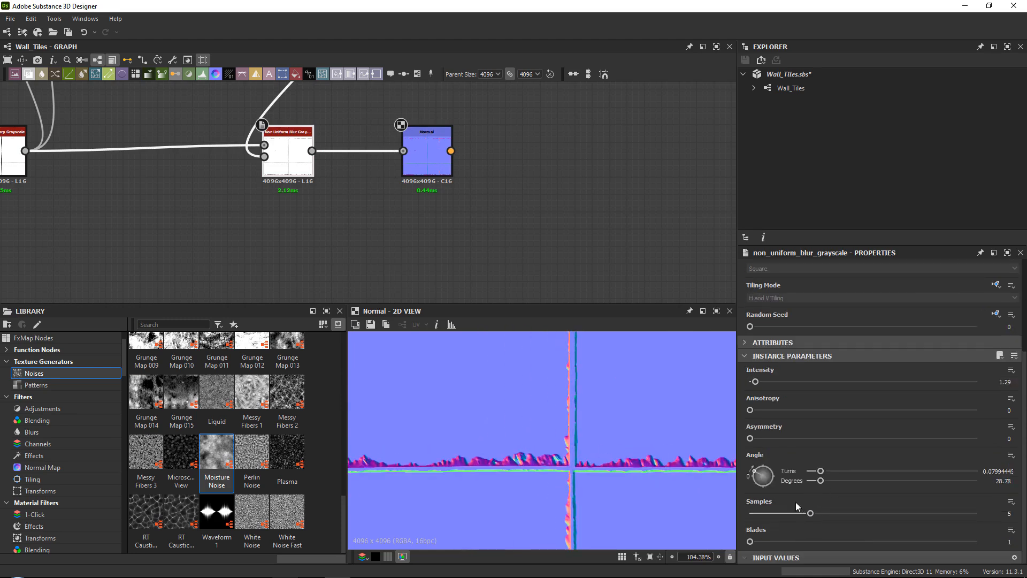
mouse_move(810, 512)
left_mouse_down()
mouse_move(766, 506)
mouse_move(804, 511)
left_mouse_up()
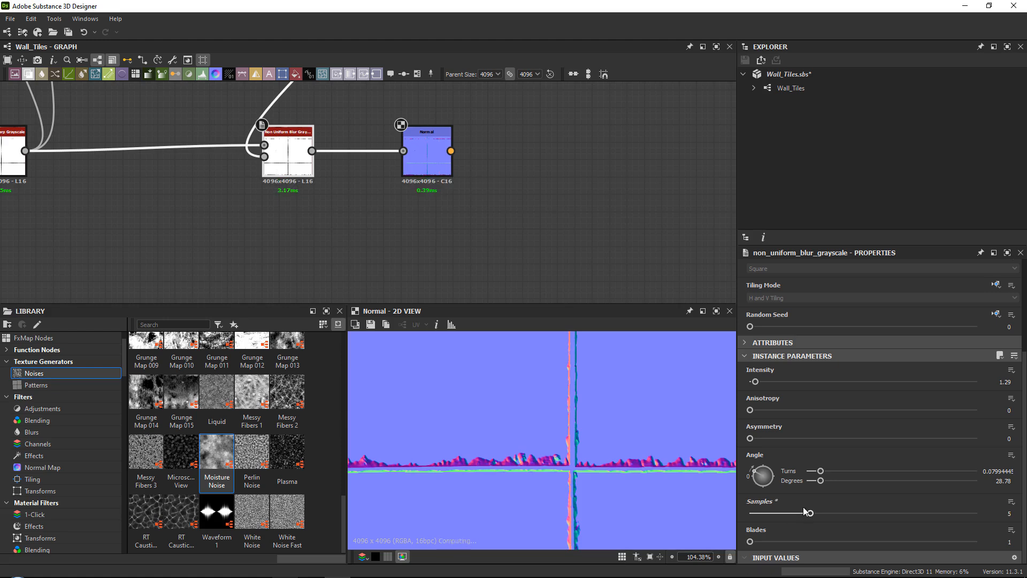
left_click_drag(757, 545, 978, 540)
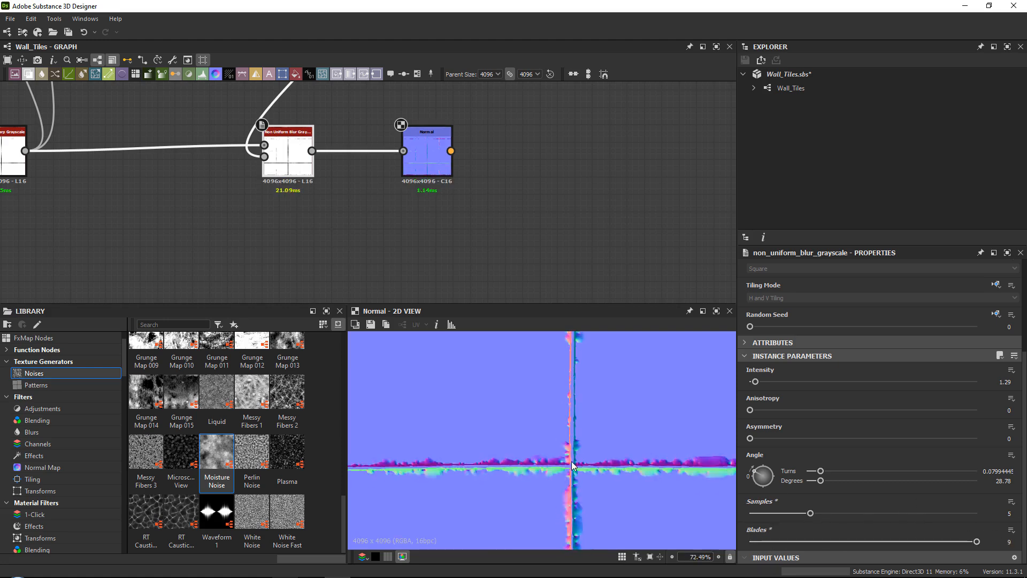
scroll(571, 461, "up", 1)
left_click_drag(780, 542, 741, 541)
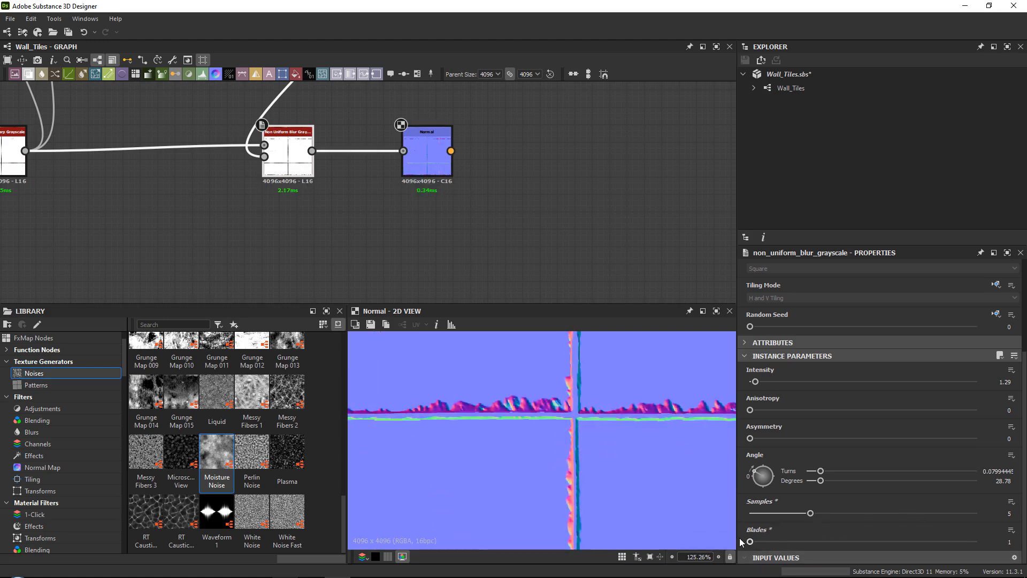
scroll(569, 401, "down", 8)
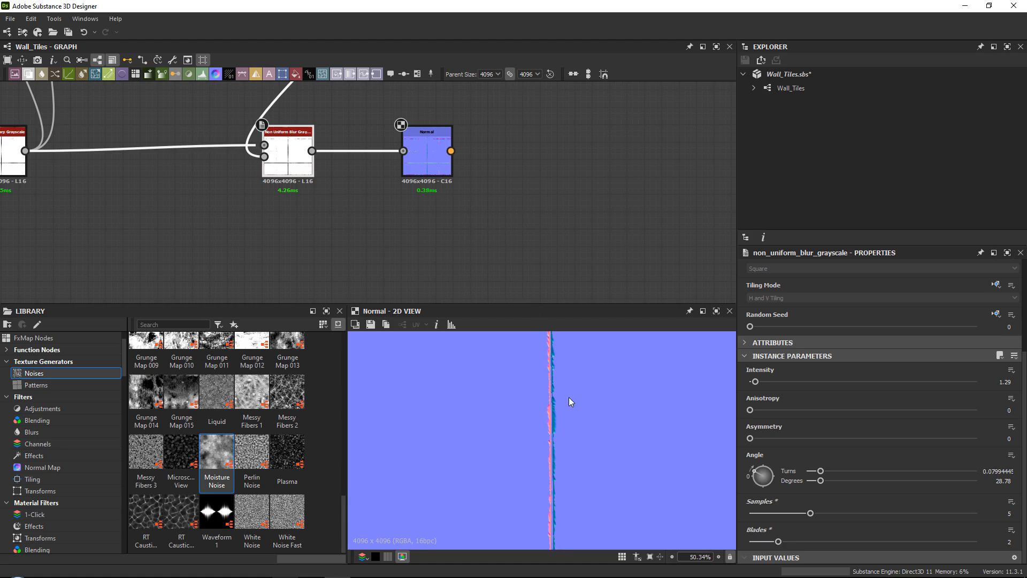
scroll(470, 442, "up", 5)
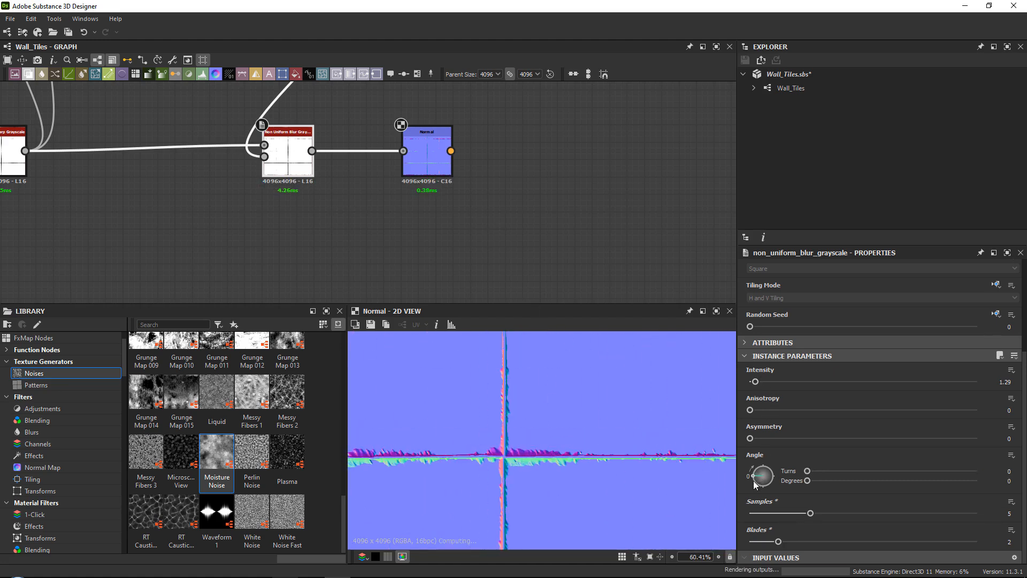
Set the Non Uniform Blur Grayscale angle to about 28.82 degrees and check the tile edges.
left_click_drag(762, 489, 733, 463)
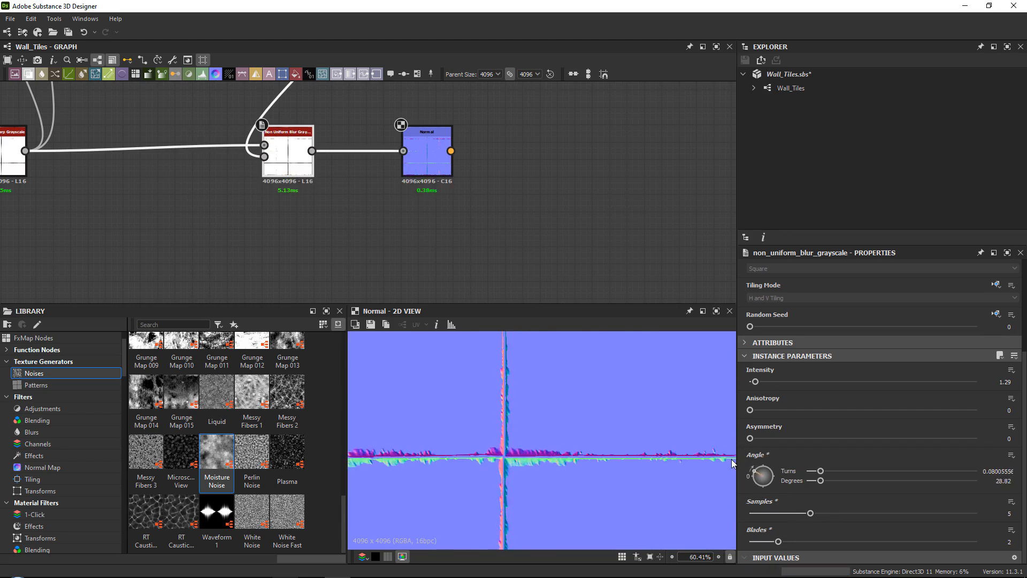
scroll(509, 417, "down", 5)
scroll(550, 358, "up", 3)
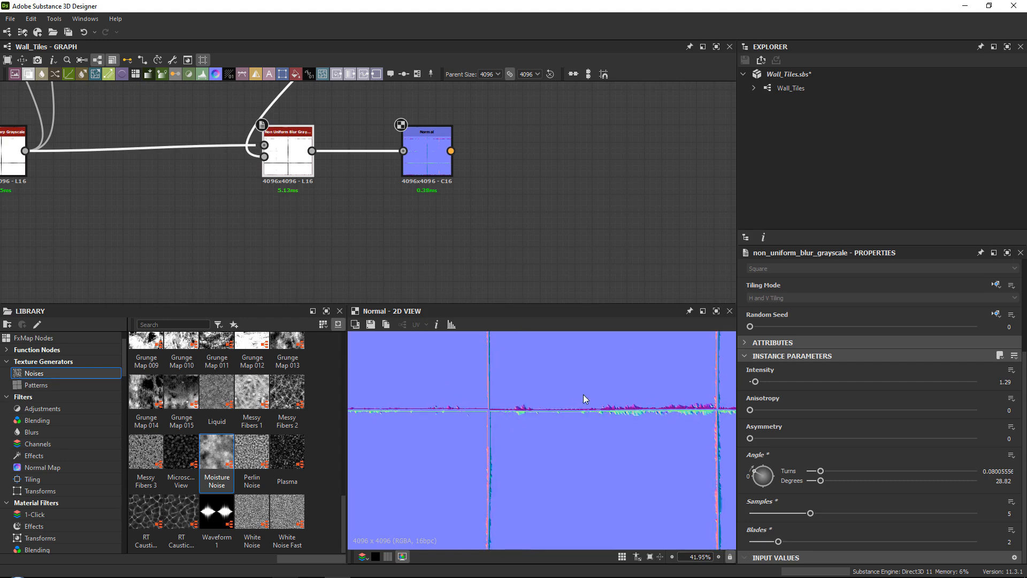
Move the Tile Generator, Perlin Noise and Multi Directional Warp Grayscale nodes together, farther away from the rest of the graph.
scroll(501, 175, "down", 5)
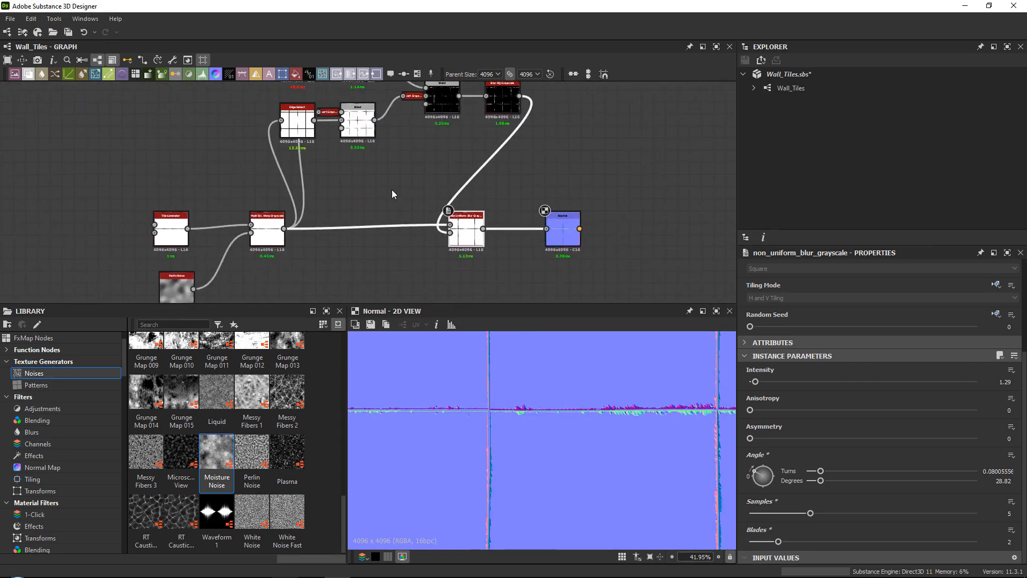
left_click_drag(209, 215, 368, 290)
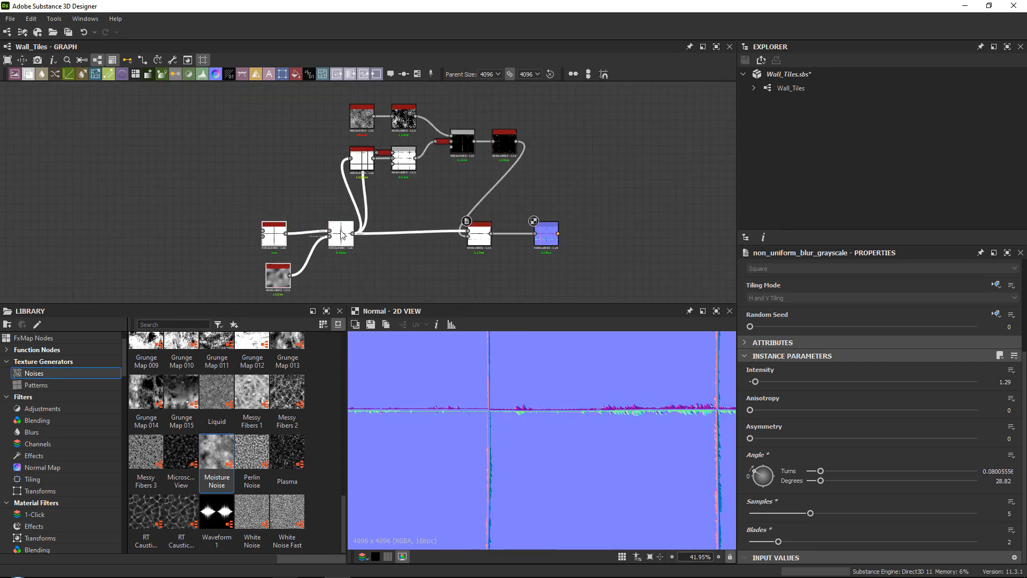
left_click_drag(342, 234, 262, 235)
middle_click_drag(353, 252, 364, 179)
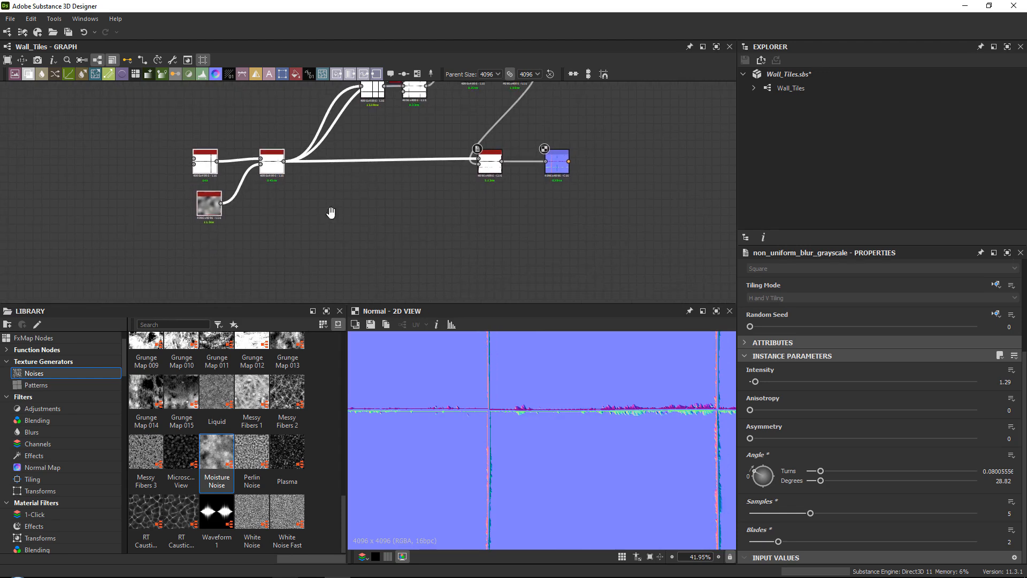
Preview the Tile Generator, then add a Flood Fill node and place it just below the Non Uniform Blur Grayscale and Normal nodes.
middle_click_drag(331, 212, 336, 225)
scroll(265, 185, "up", 4)
double_click(142, 150)
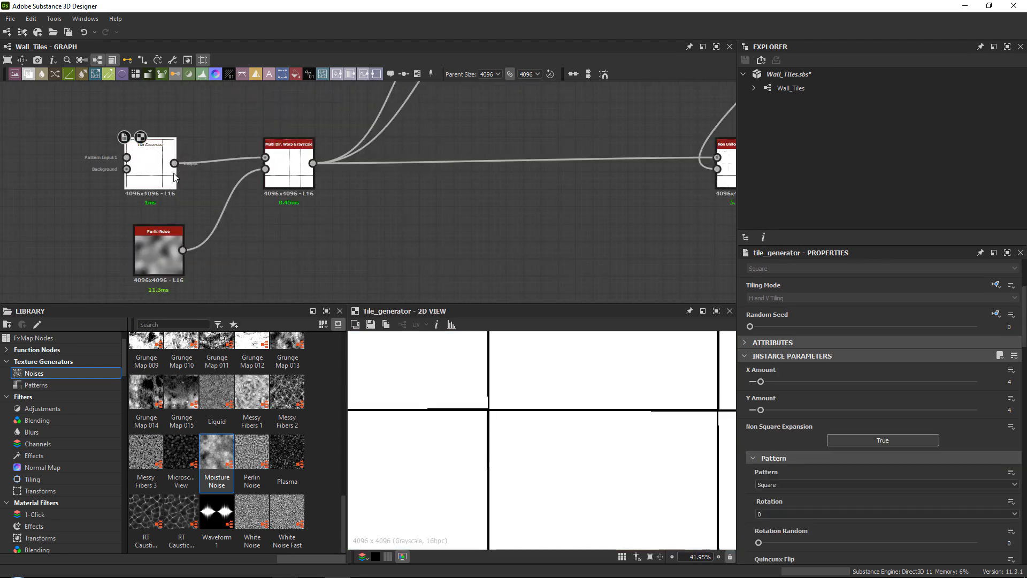
middle_click_drag(355, 230, 318, 165)
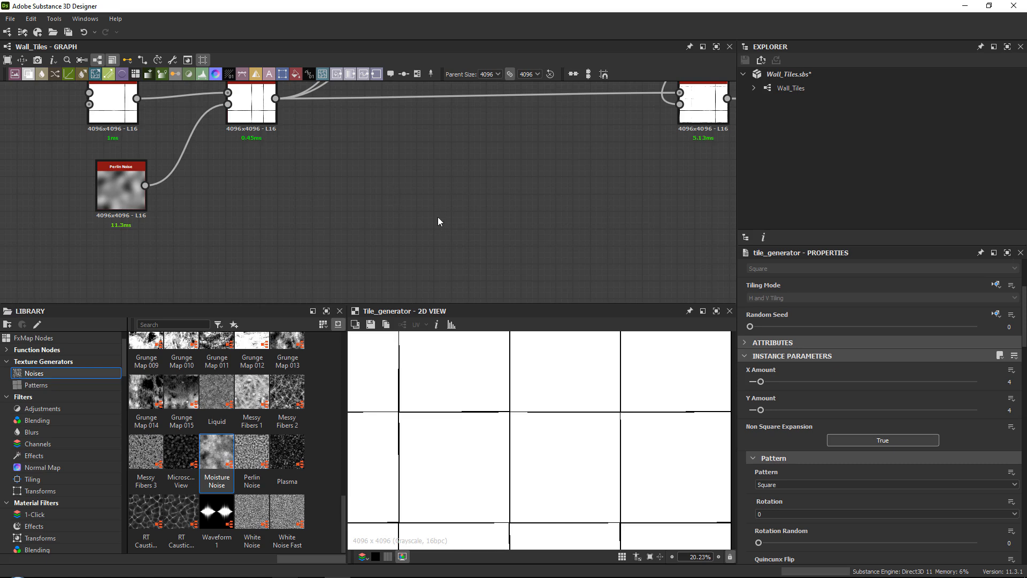
key("space")
type("floo")
key("Return")
middle_click_drag(421, 180, 284, 217)
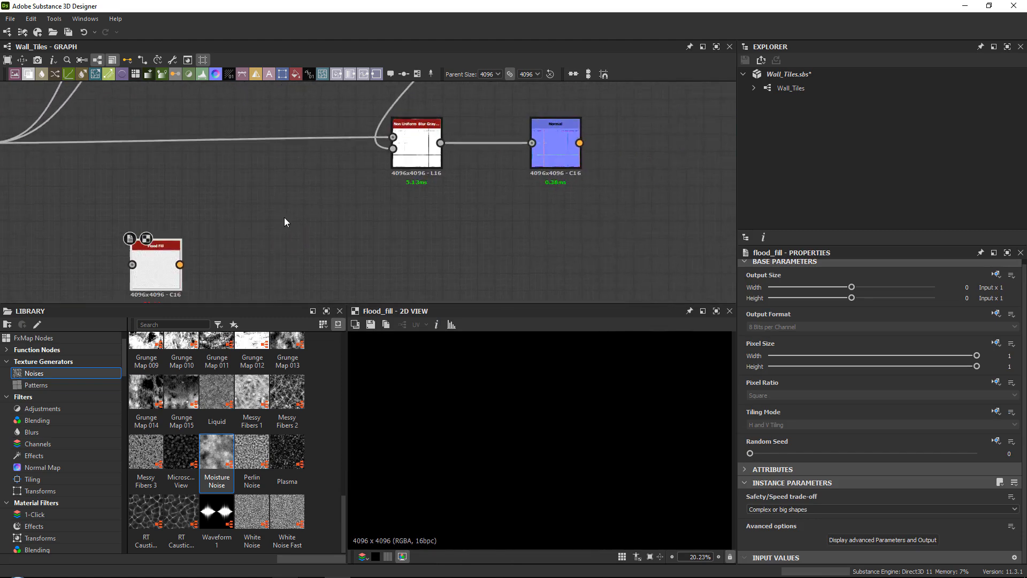
scroll(284, 217, "down", 2)
left_click_drag(195, 244, 427, 223)
Compare the Non Uniform Blur and Multi Directional Warp outputs, and connect the Multi Directional Warp Grayscale output to the Flood Fill node, moved nearer to it.
left_click(385, 180)
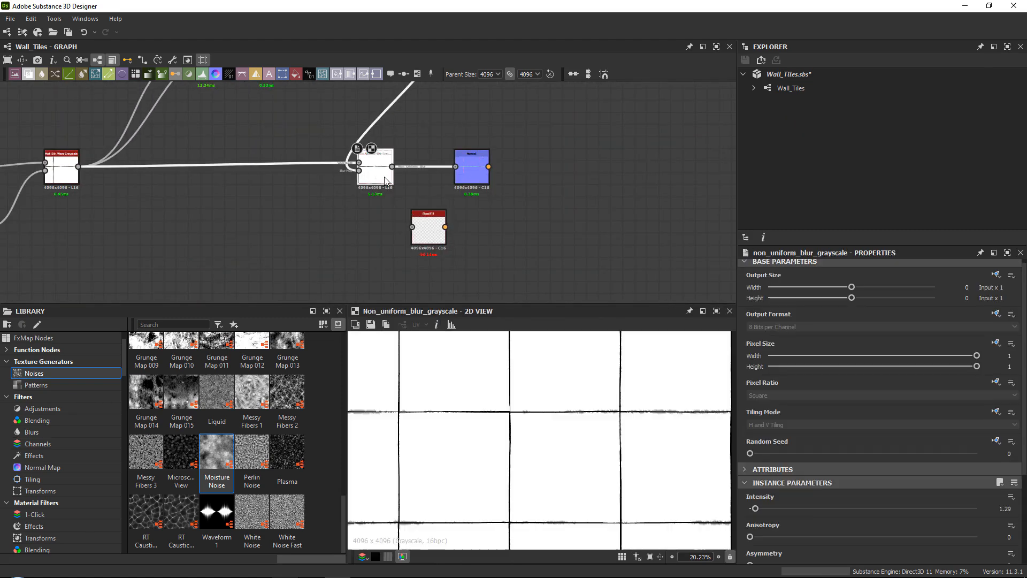
scroll(526, 427, "up", 5)
middle_click_drag(463, 209, 321, 164)
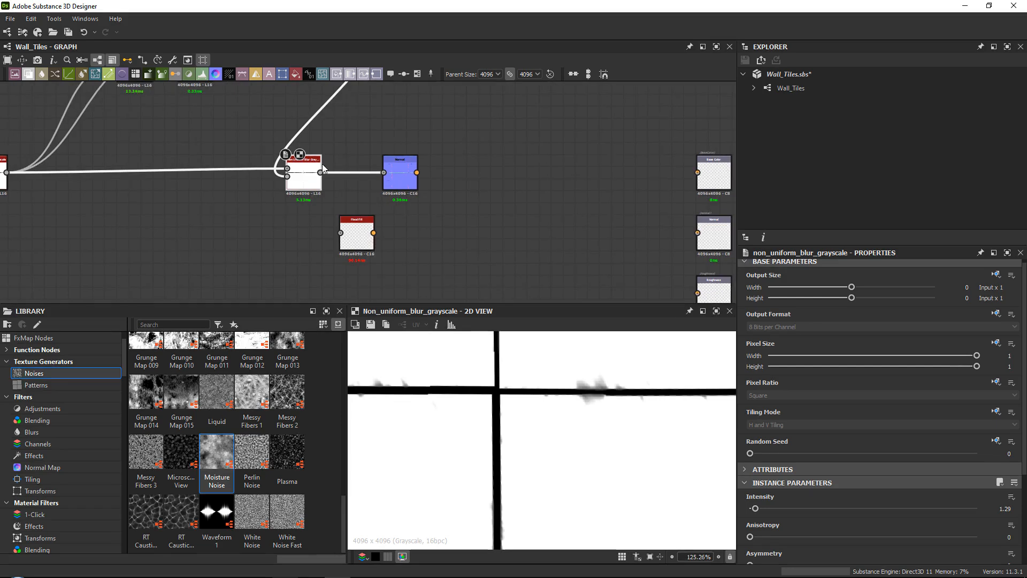
middle_click_drag(355, 224, 507, 230)
scroll(507, 230, "up", 1)
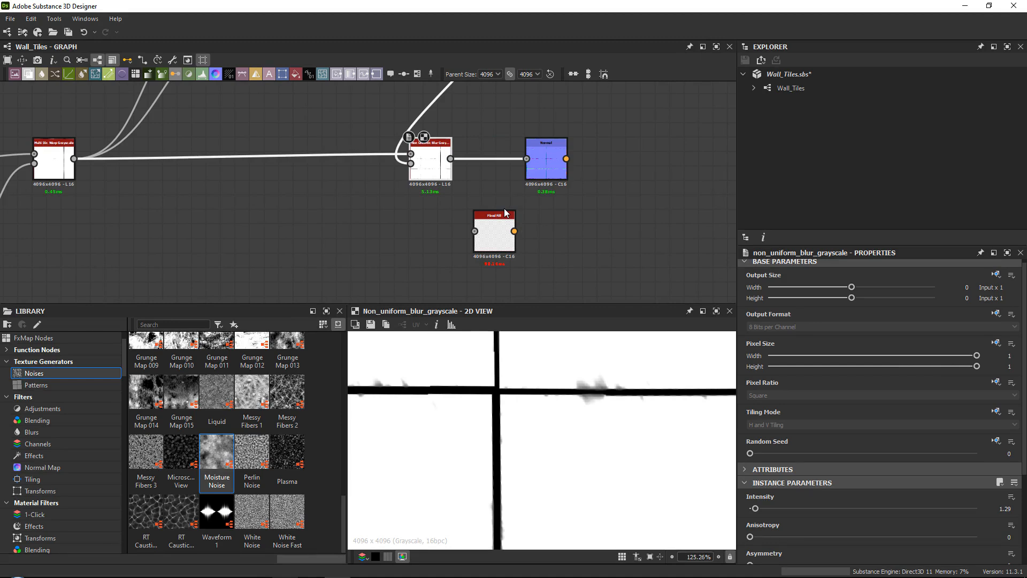
middle_click_drag(590, 391, 583, 428)
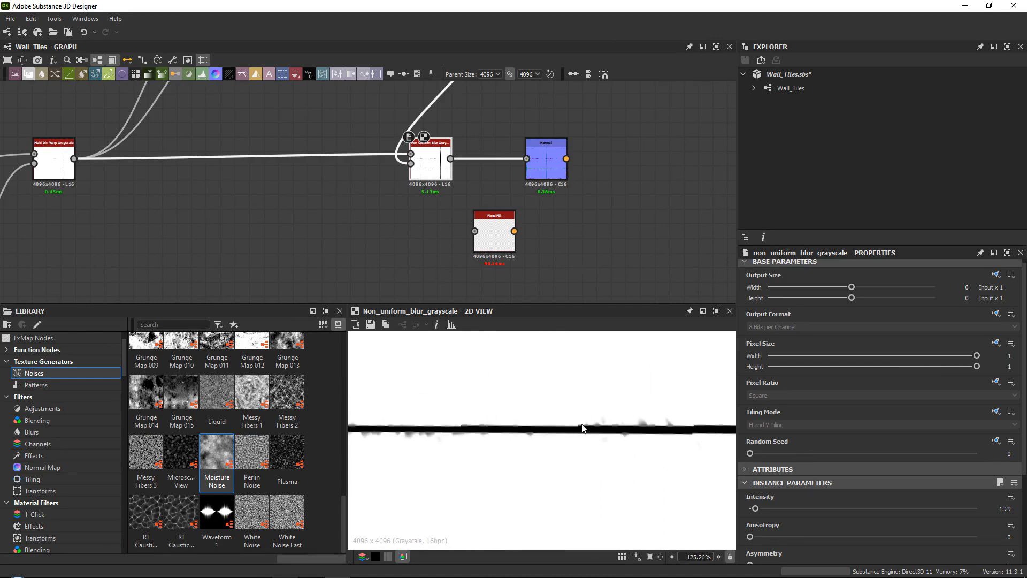
left_click(63, 164)
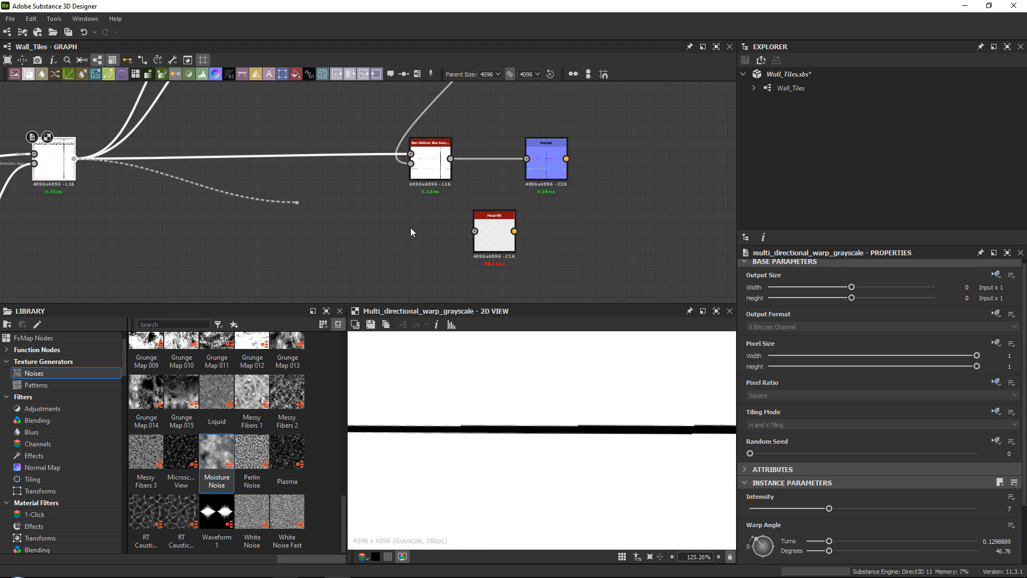
left_click_drag(411, 231, 269, 269)
middle_click_drag(424, 293, 458, 228)
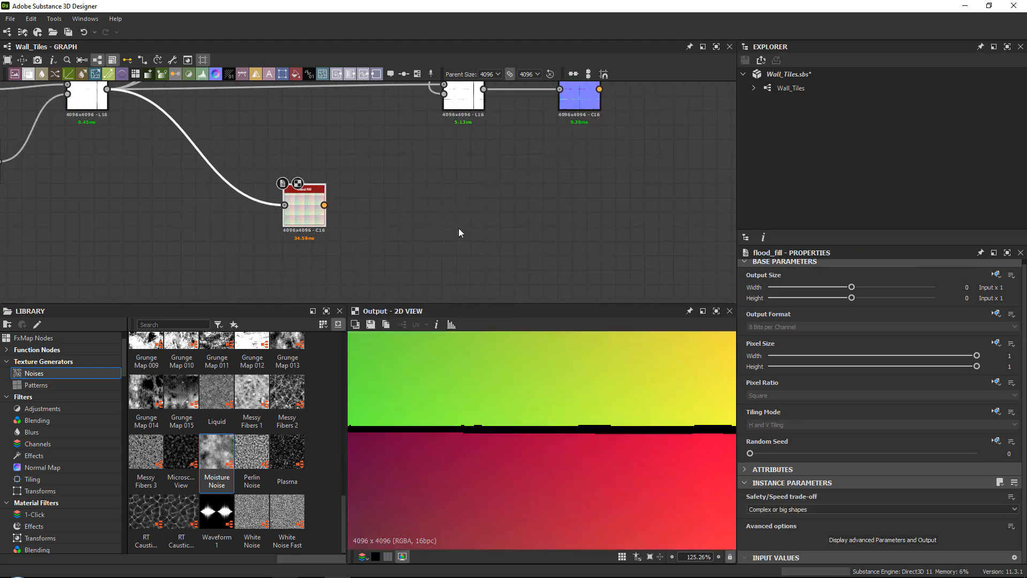
scroll(561, 394, "down", 8)
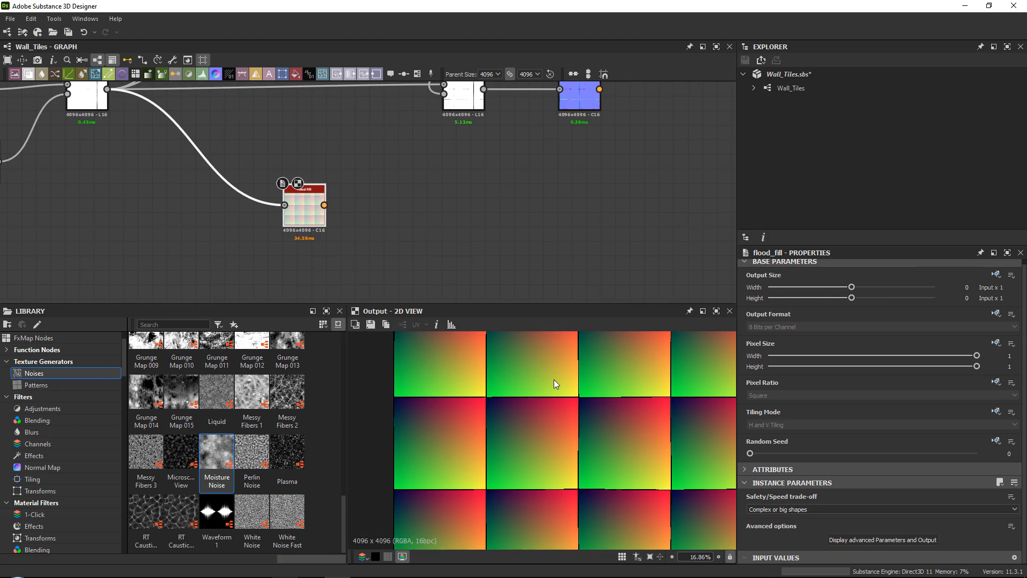
Add a Flood Fill to Gradient node fed by the Flood Fill output.
scroll(331, 210, "up", 3)
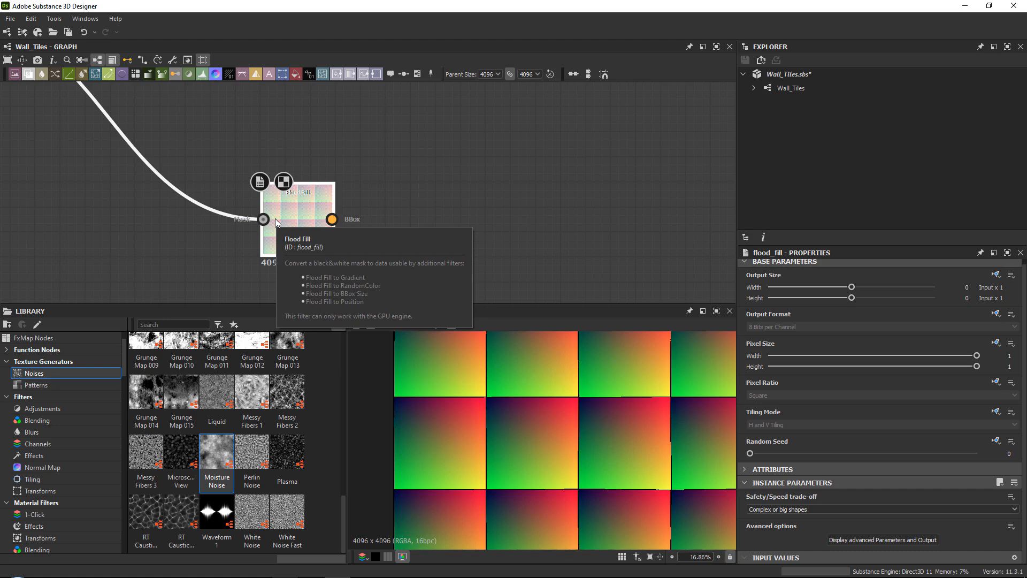
scroll(554, 415, "down", 3)
scroll(531, 396, "up", 3)
middle_click_drag(469, 189, 406, 166)
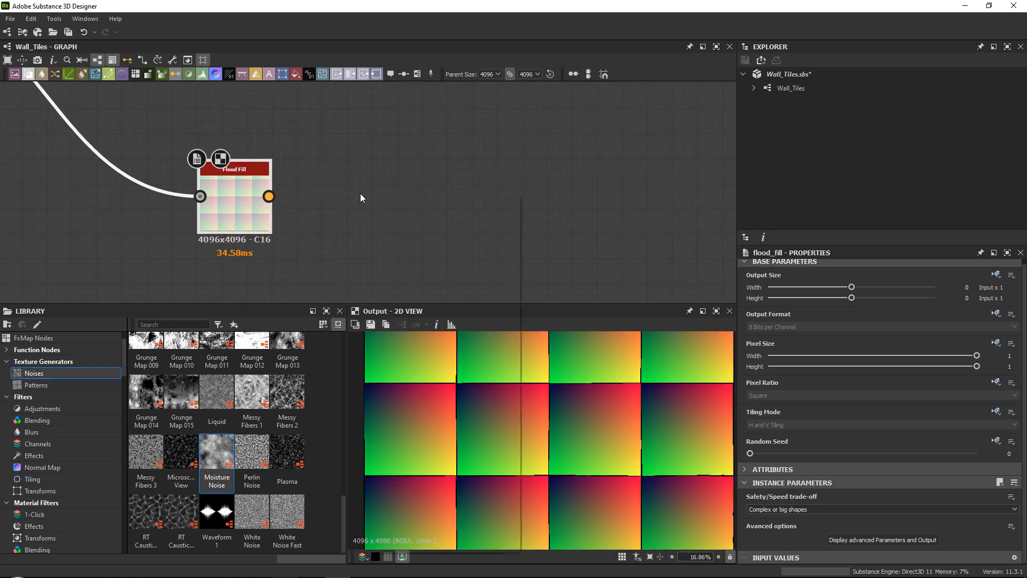
key("space")
type("floo")
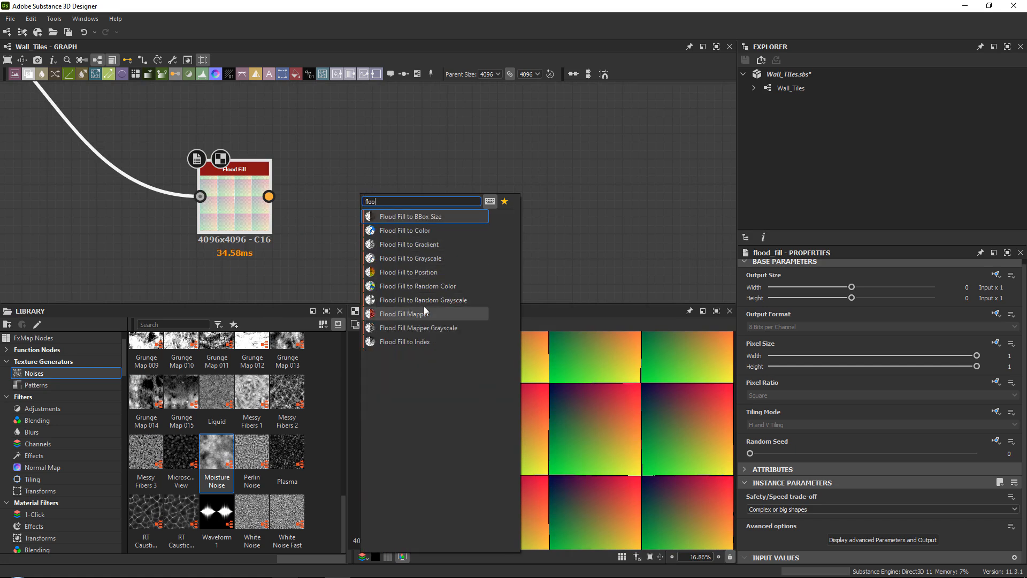
key("Escape")
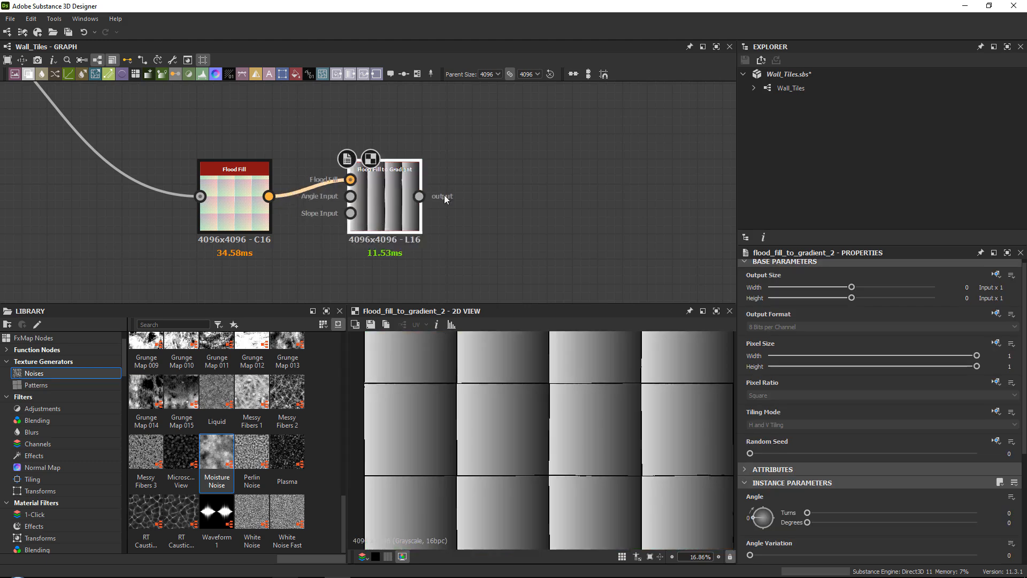
Add a Flood Fill to Random Grayscale node, connect the Flood Fill output to it, and preview the whole tile pattern.
key("space")
type("floo")
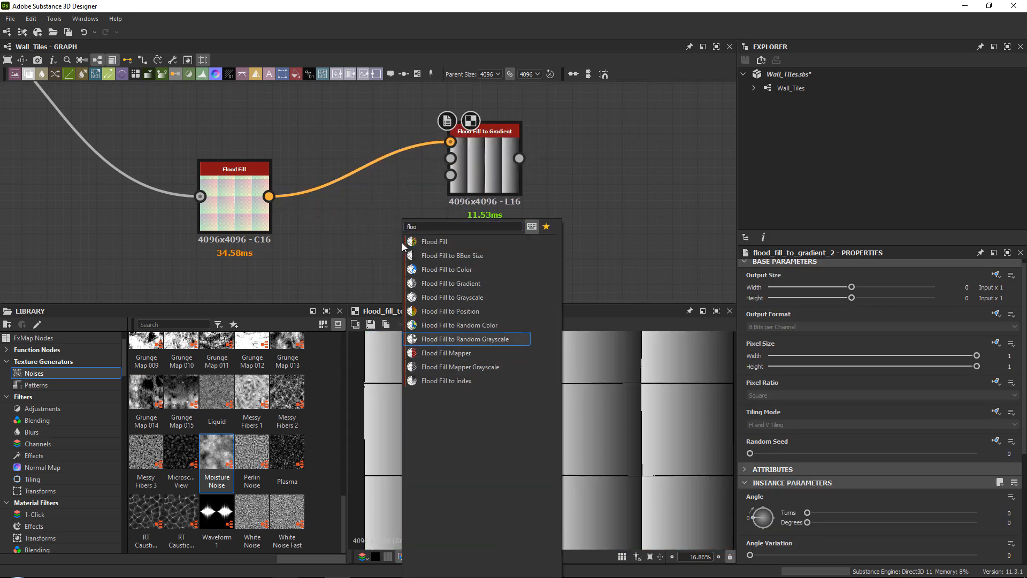
left_click(449, 338)
left_click_drag(269, 195, 375, 246)
scroll(518, 230, "up", 2)
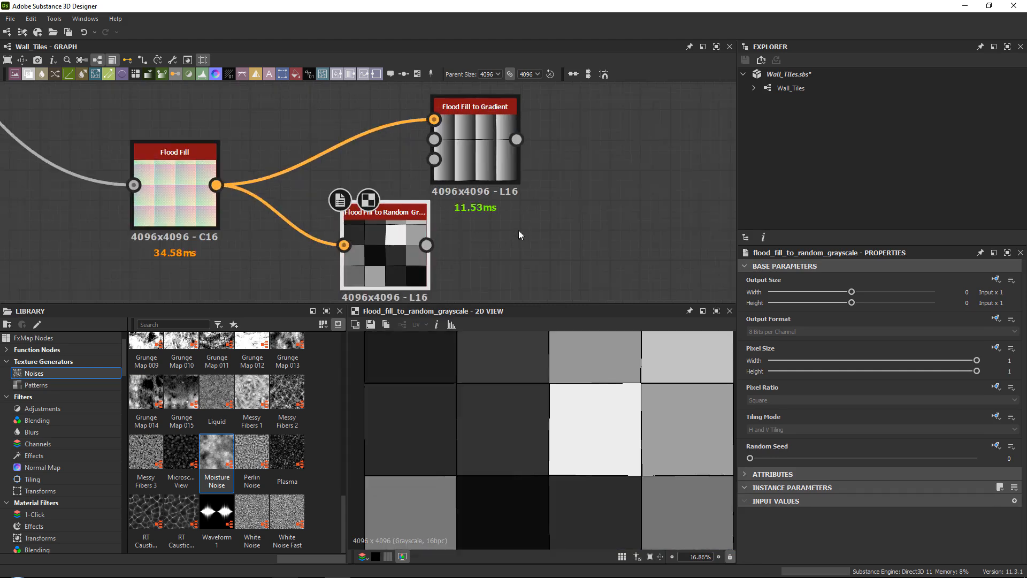
scroll(543, 377, "down", 2)
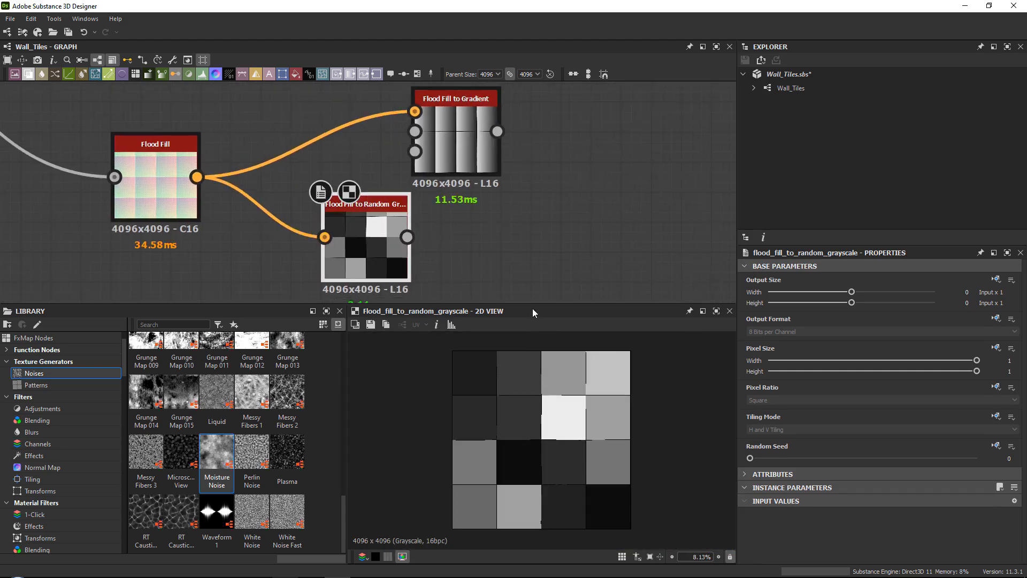
left_click_drag(533, 306, 530, 279)
scroll(484, 327, "up", 1)
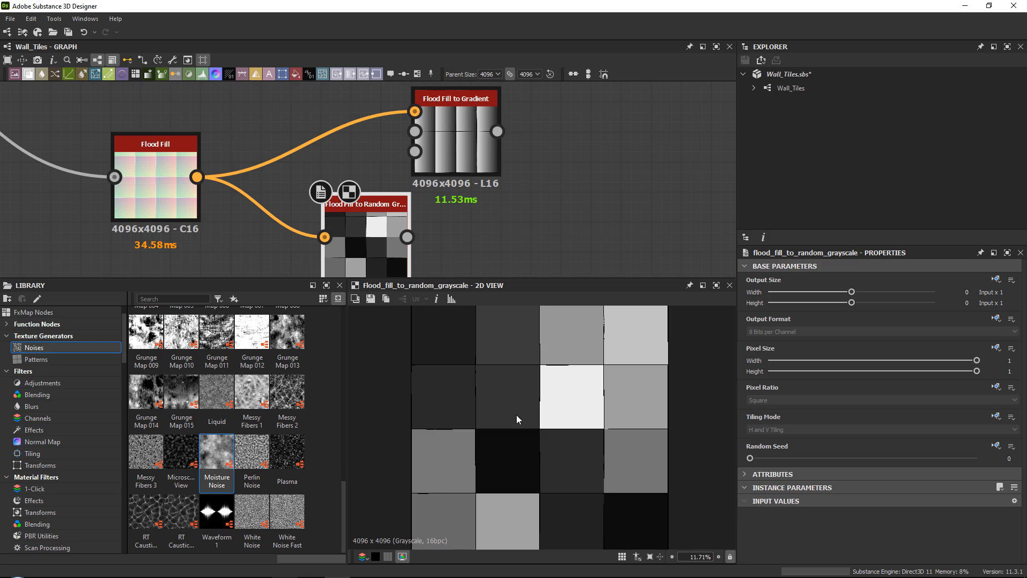
Place the Flood Fill to Gradient node directly above the Flood Fill to Random Grayscale node and set its Angle Variation to 1.
left_click_drag(473, 143, 377, 128)
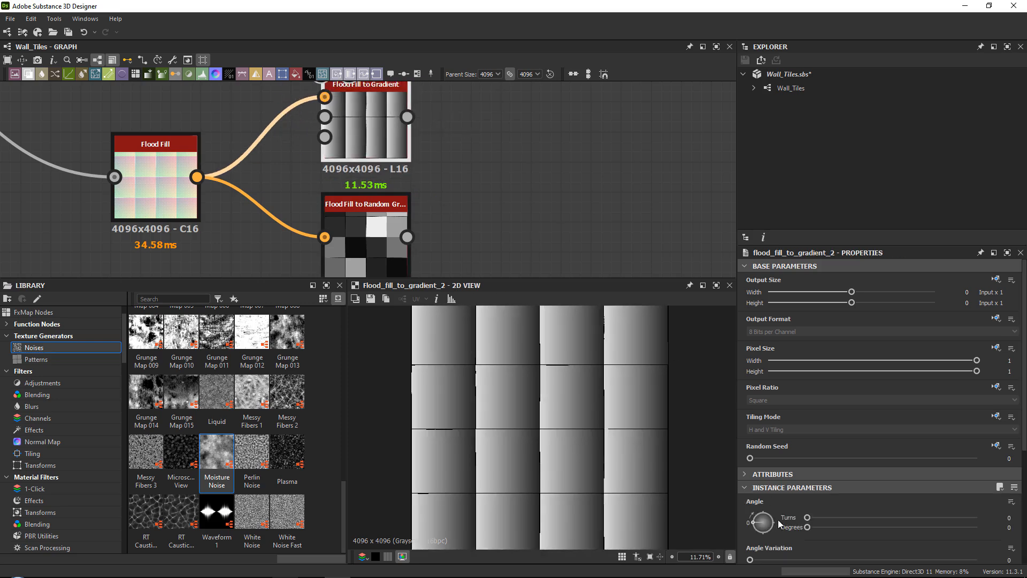
scroll(778, 524, "down", 3)
left_click_drag(752, 453, 988, 454)
scroll(538, 399, "down", 2)
scroll(518, 426, "up", 1)
scroll(518, 425, "up", 1)
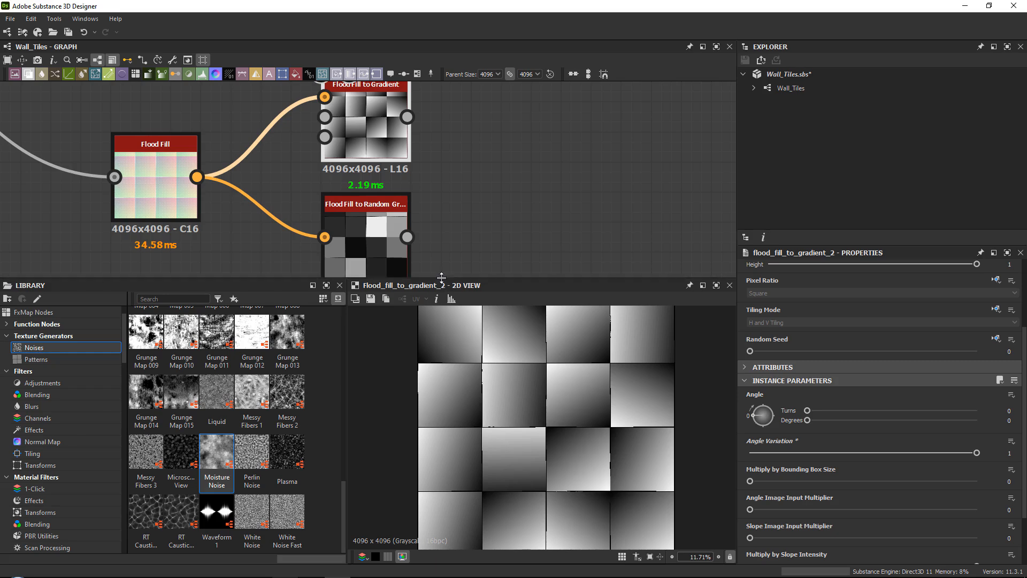
Enlarge the graph area and move the Flood Fill node and its two derived nodes together, closer beneath the Non Uniform Blur Grayscale and Normal nodes.
left_click_drag(440, 296, 440, 374)
scroll(308, 250, "down", 5)
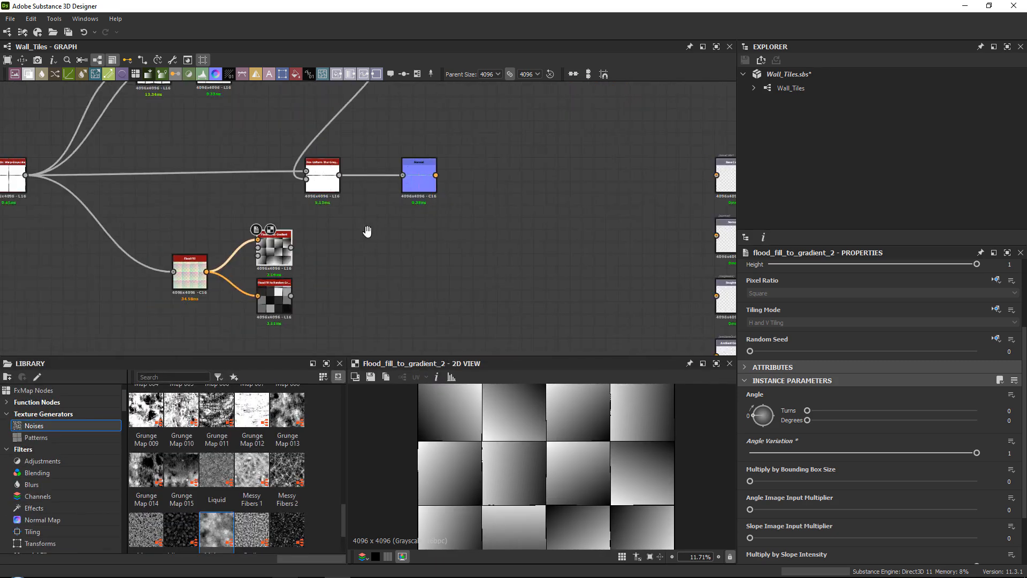
left_click_drag(349, 235, 165, 334)
left_click_drag(171, 291, 244, 292)
left_click(466, 143)
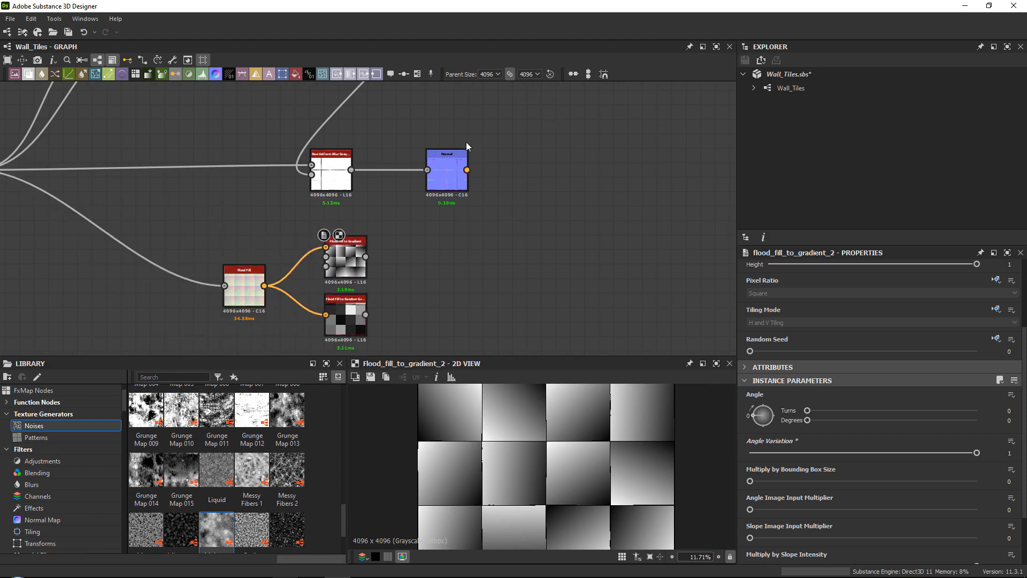
Move the Normal node farther away from Non Uniform Blur Grayscale, and preview the blur output close up at the tile edges.
scroll(447, 176, "up", 2)
scroll(445, 172, "up", 1)
left_click_drag(444, 173, 607, 162)
middle_click_drag(607, 162, 633, 226)
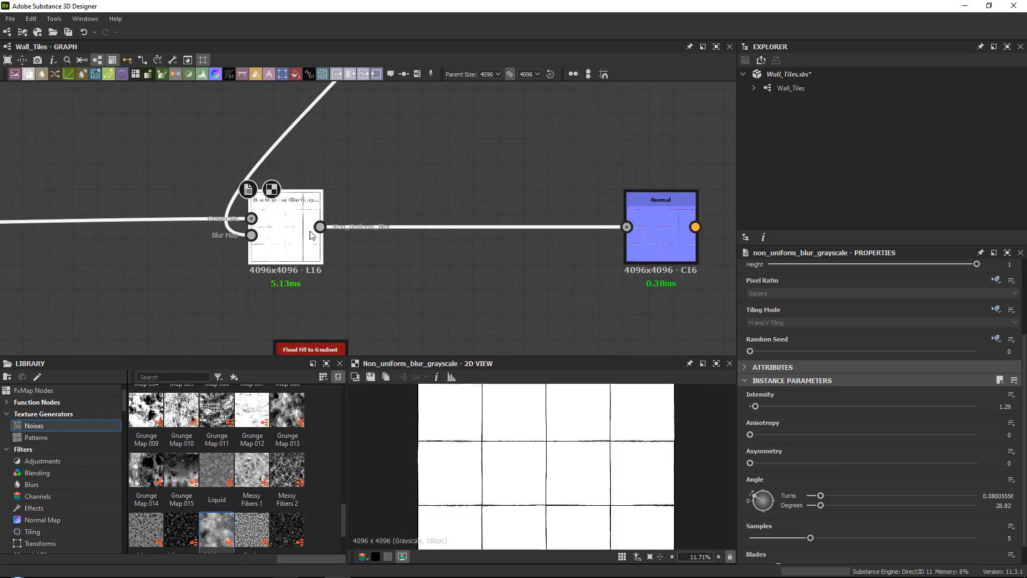
double_click(284, 235)
left_click_drag(537, 356, 536, 314)
scroll(412, 424, "up", 5)
scroll(422, 422, "down", 3)
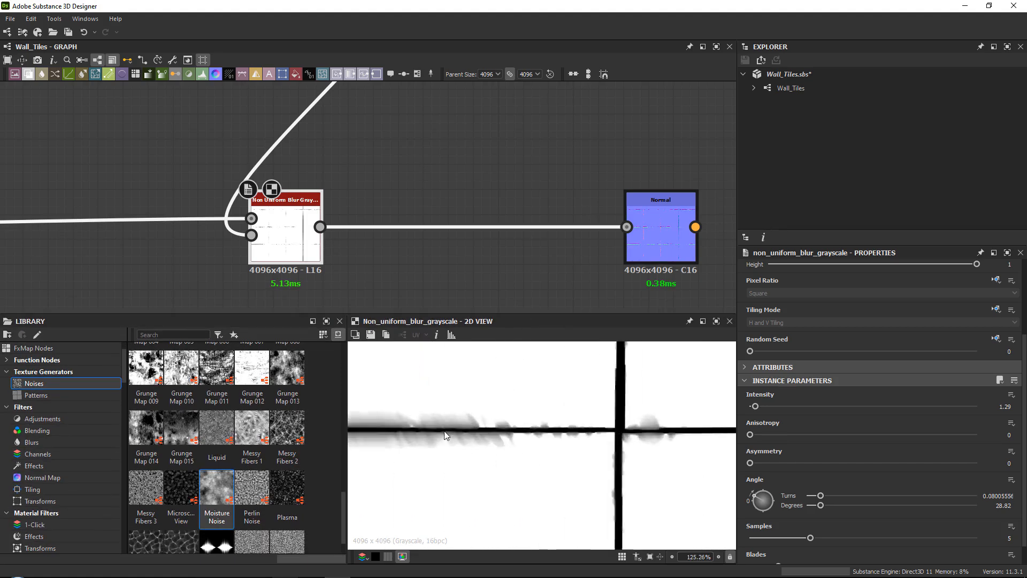
Insert a Blend node on the link between the Non Uniform Blur Grayscale and Normal nodes.
middle_click_drag(403, 223, 360, 169)
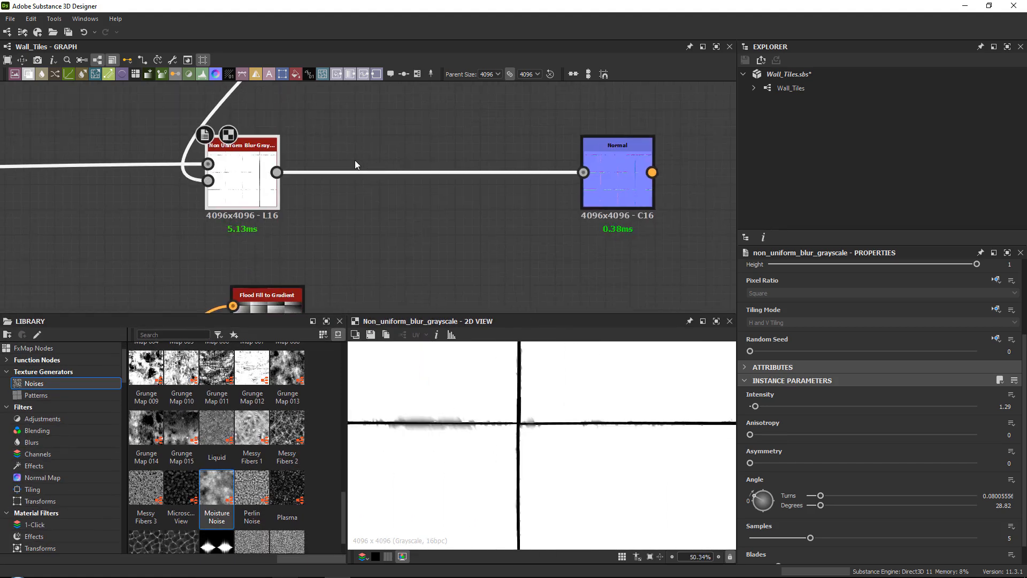
right_click(355, 160)
key("Return")
scroll(355, 159, "down", 3)
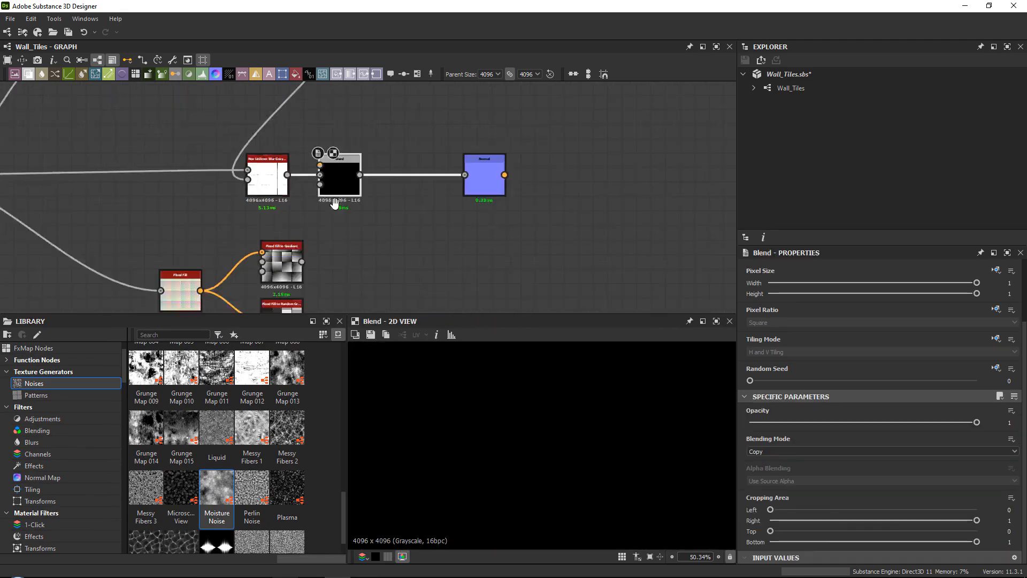
Connect Flood Fill to Random Grayscale to the Blend node's foreground and place it above the Non Uniform Blur Grayscale node.
middle_click_drag(354, 159, 383, 98)
left_click_drag(327, 260, 345, 106)
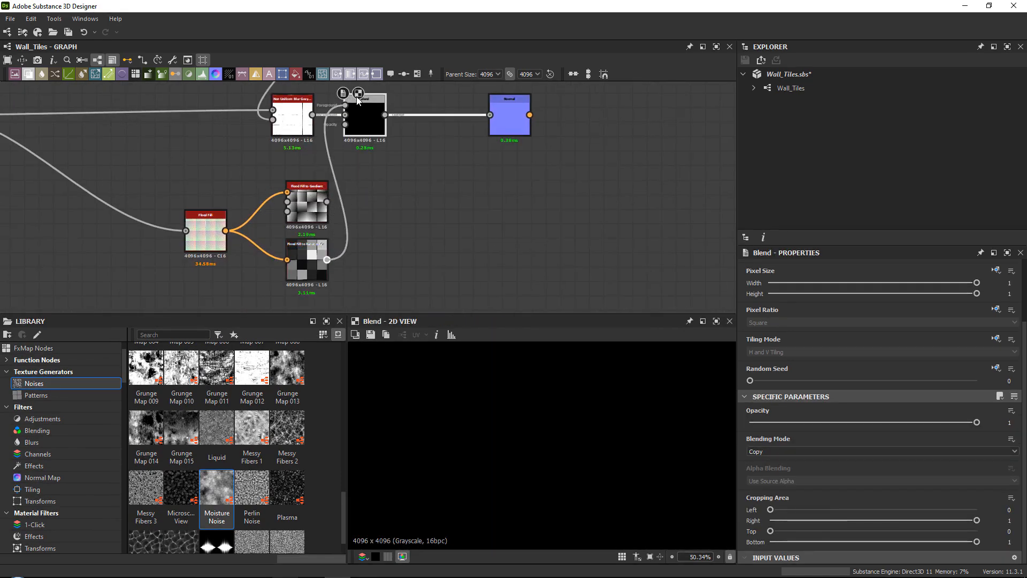
middle_click_drag(357, 104, 353, 168)
left_click_drag(305, 309, 305, 106)
Set the Blend node's blending mode to Multiply and its opacity to 0.05, checking the tile pattern.
left_click(373, 176)
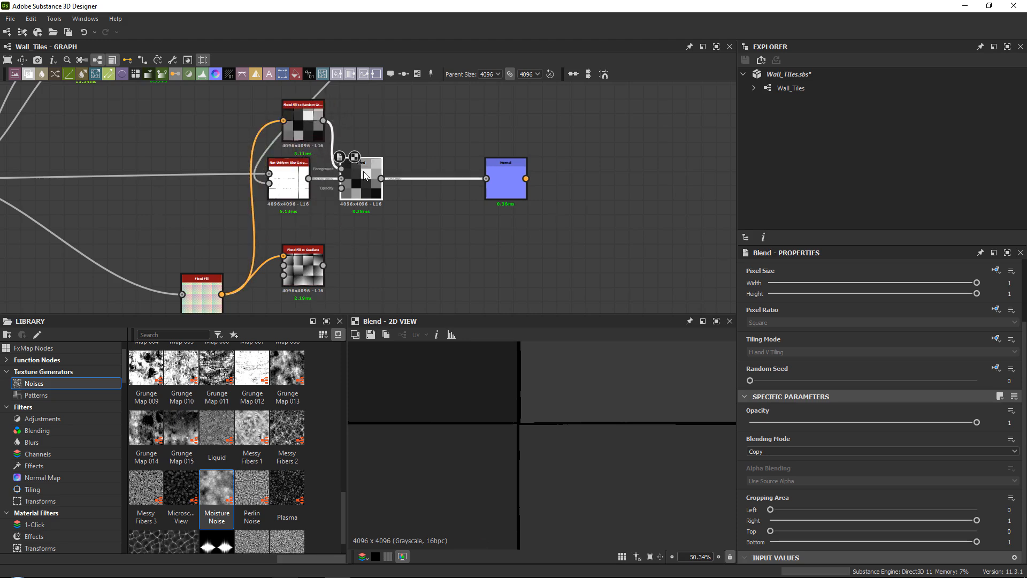
left_click(762, 451)
left_click(759, 480)
scroll(561, 418, "down", 4)
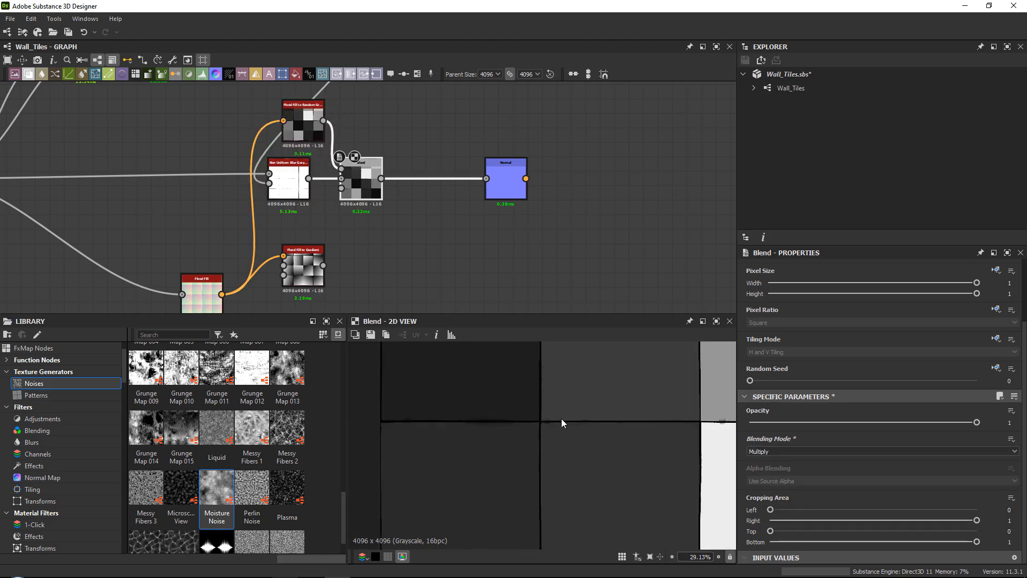
scroll(567, 418, "up", 5)
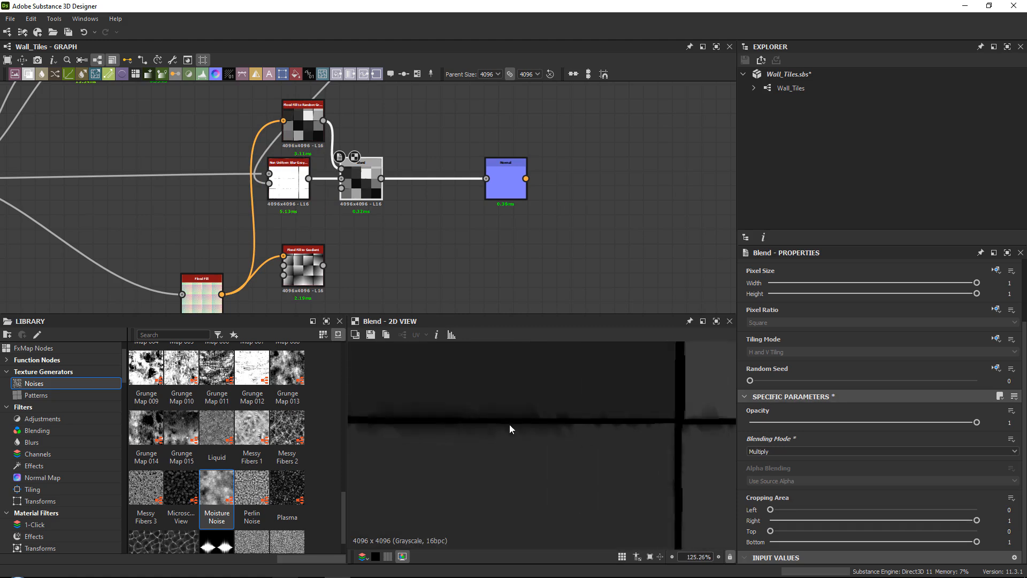
mouse_move(752, 424)
left_mouse_down()
mouse_move(784, 423)
mouse_move(762, 424)
left_mouse_up()
scroll(605, 433, "down", 6)
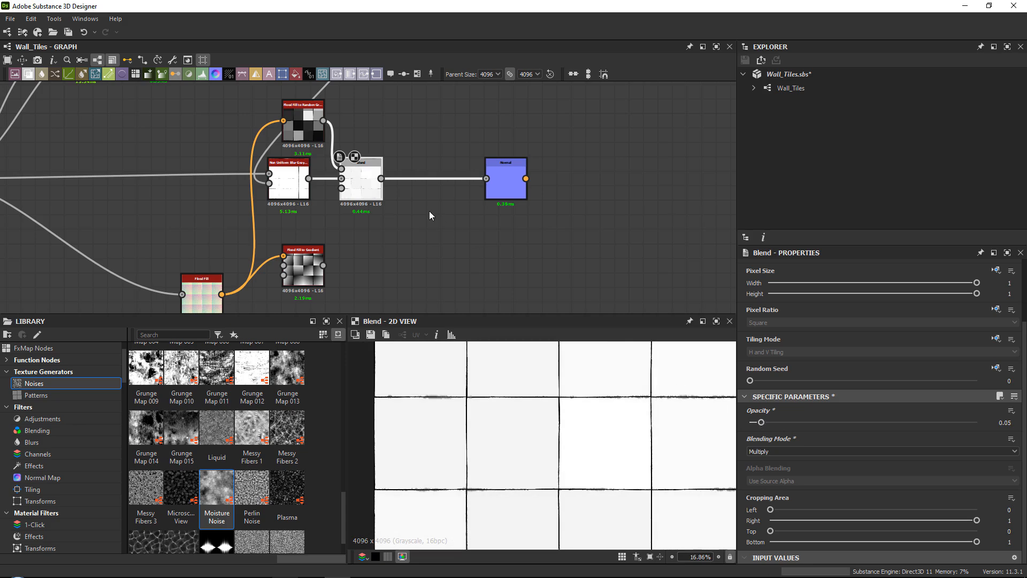
Insert a second Blend node before the Normal node, with Flood Fill to Gradient placed above it and connected as its foreground.
left_click_drag(513, 176, 541, 176)
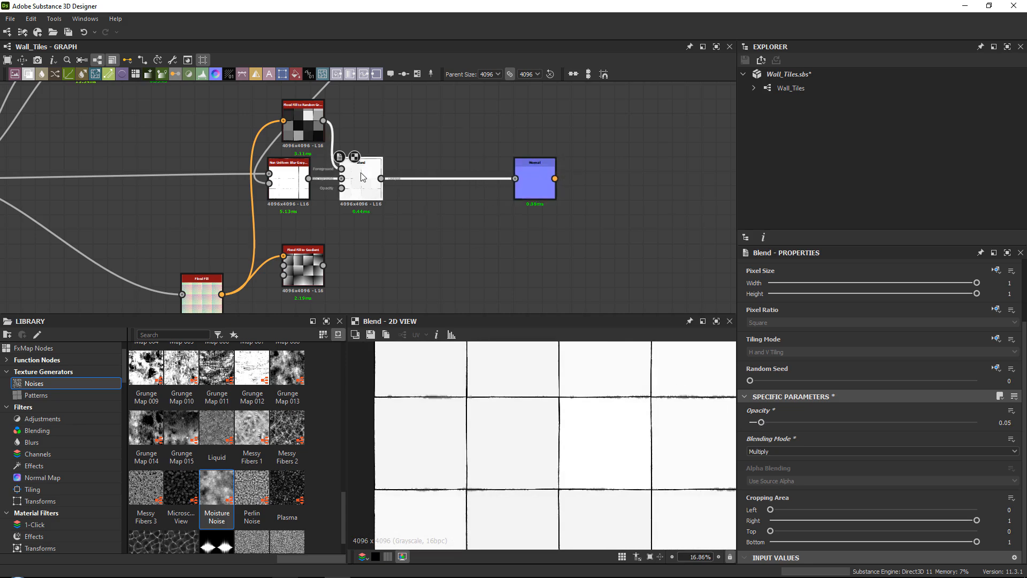
middle_click_drag(404, 169, 383, 191)
key("space")
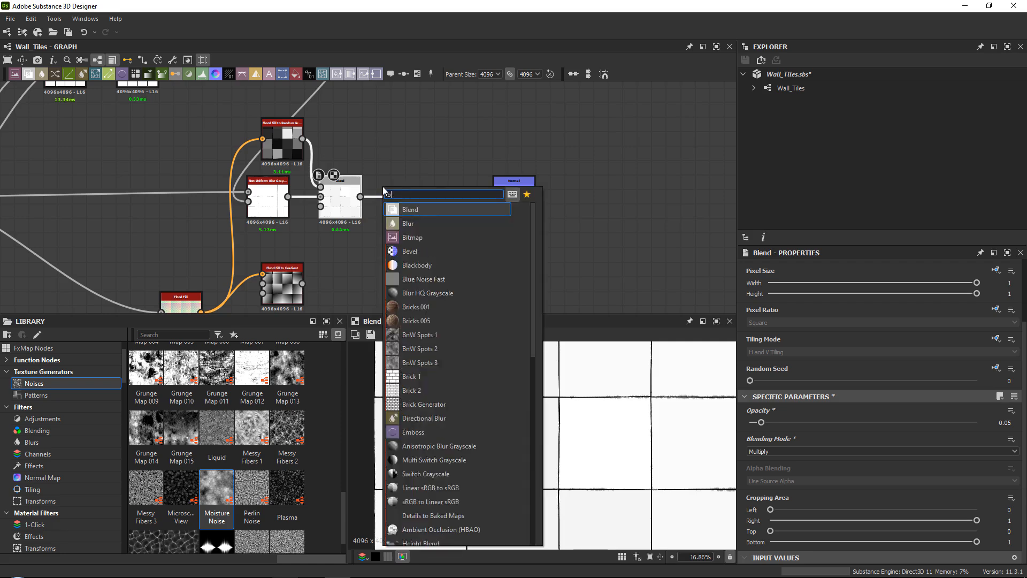
type("blend")
key("Return")
left_click_drag(303, 283, 356, 134)
Set the second Blend node's blending mode to Multiply and its opacity to 0.2.
left_click(422, 187)
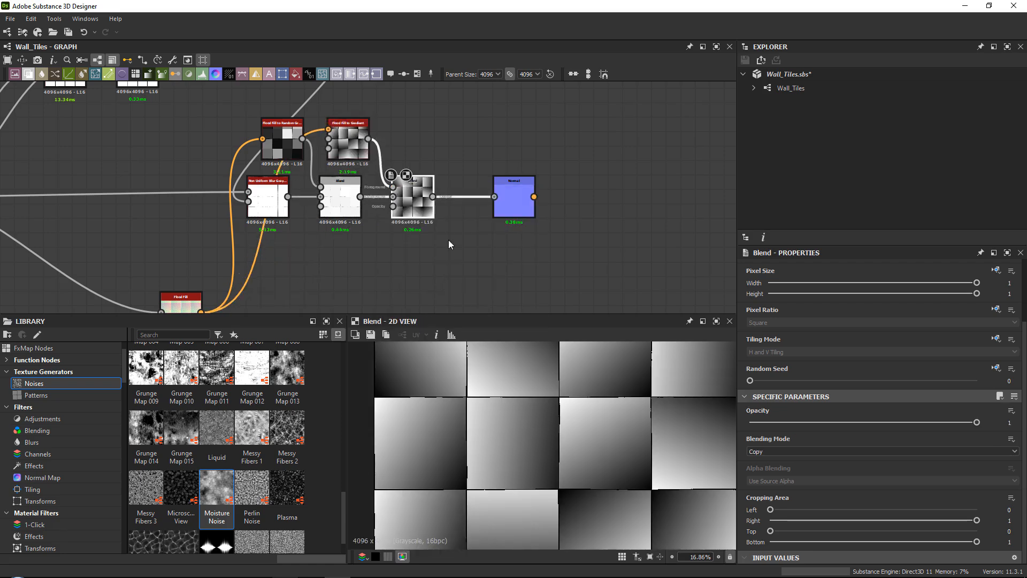
left_click(773, 451)
left_click(764, 481)
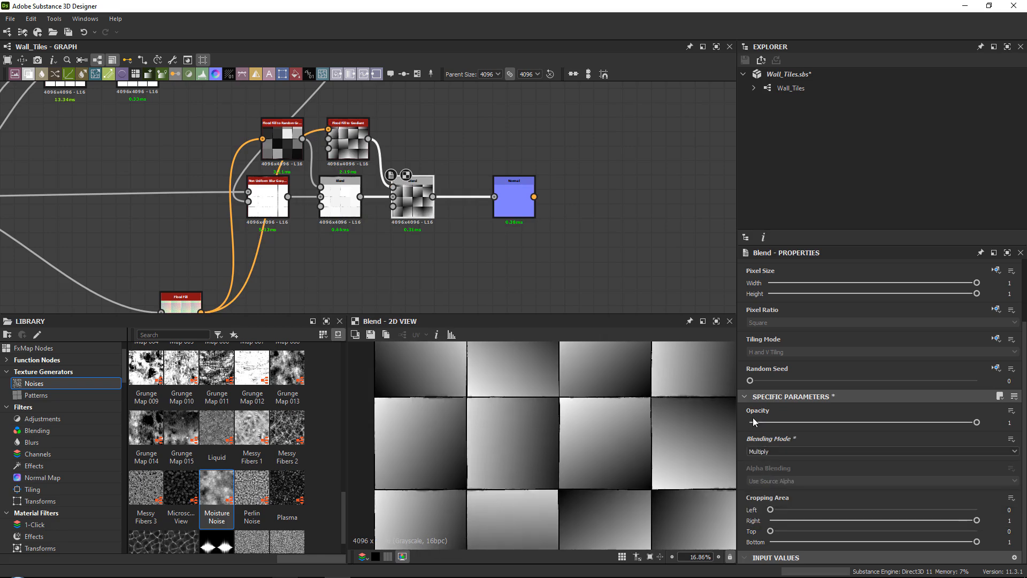
left_click_drag(756, 422, 795, 422)
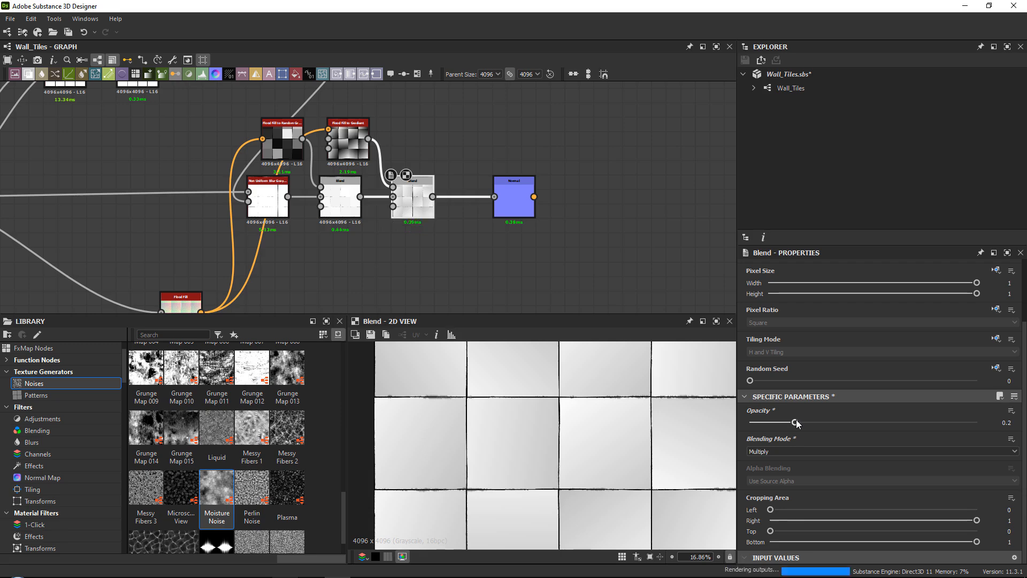
Preview the Normal node's output across the tiles.
double_click(519, 200)
scroll(557, 428, "down", 2)
scroll(535, 407, "up", 2)
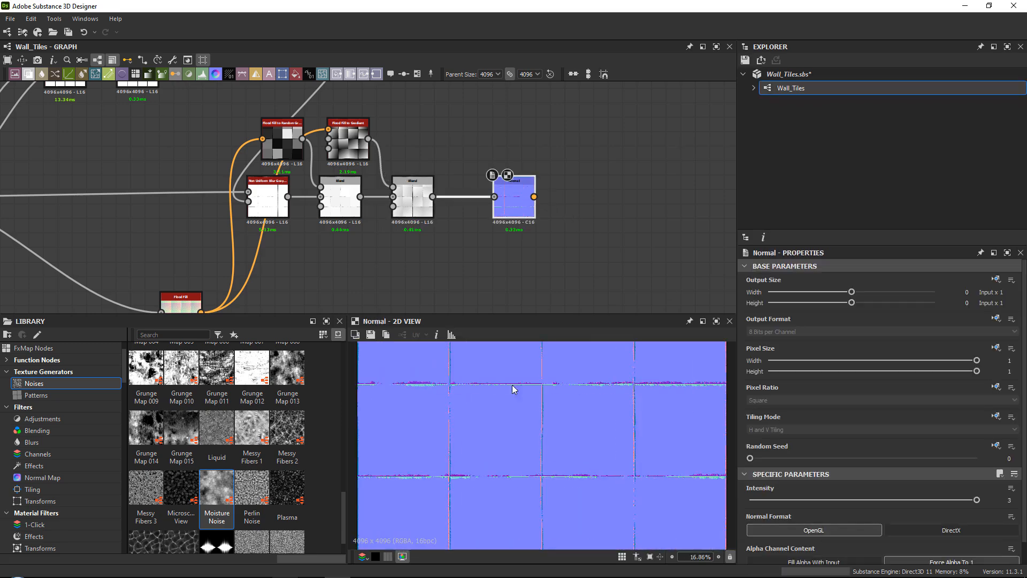
Try an opacity of 1 on the second Blend node while inspecting the normal map, and undo the change.
left_click(412, 195)
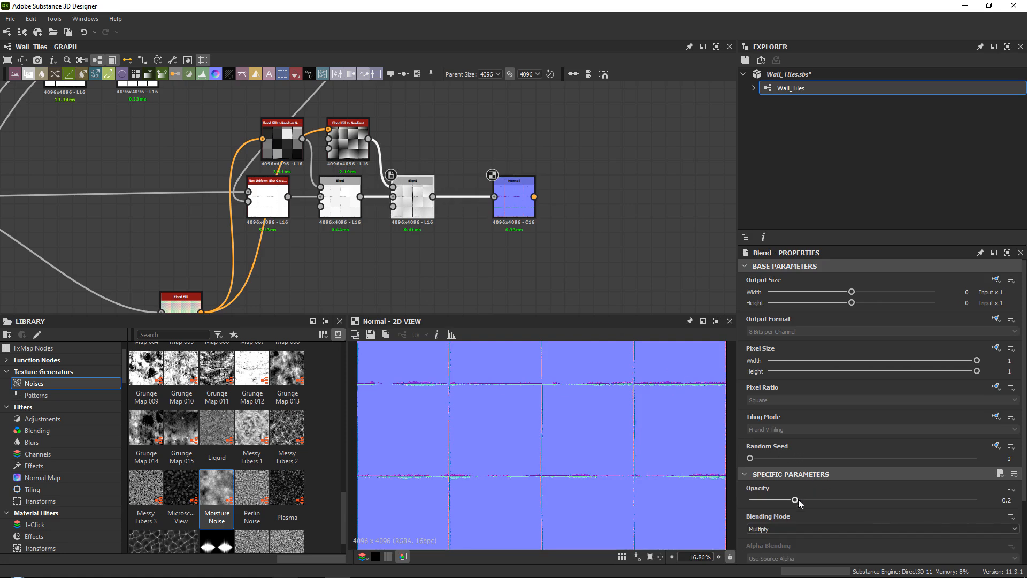
left_click_drag(795, 500, 977, 500)
scroll(482, 399, "up", 3)
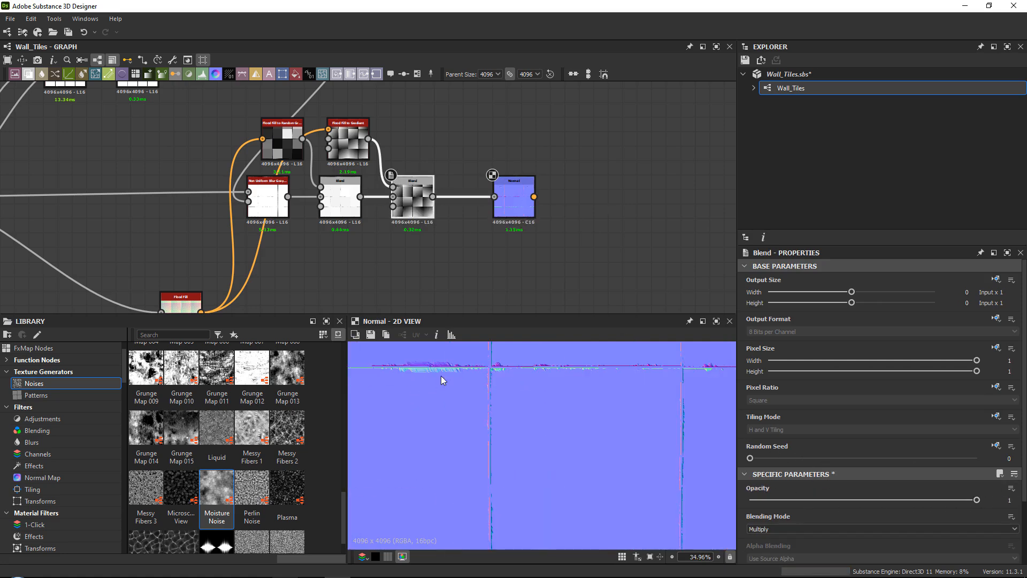
scroll(482, 385, "up", 4)
key("ctrl+z")
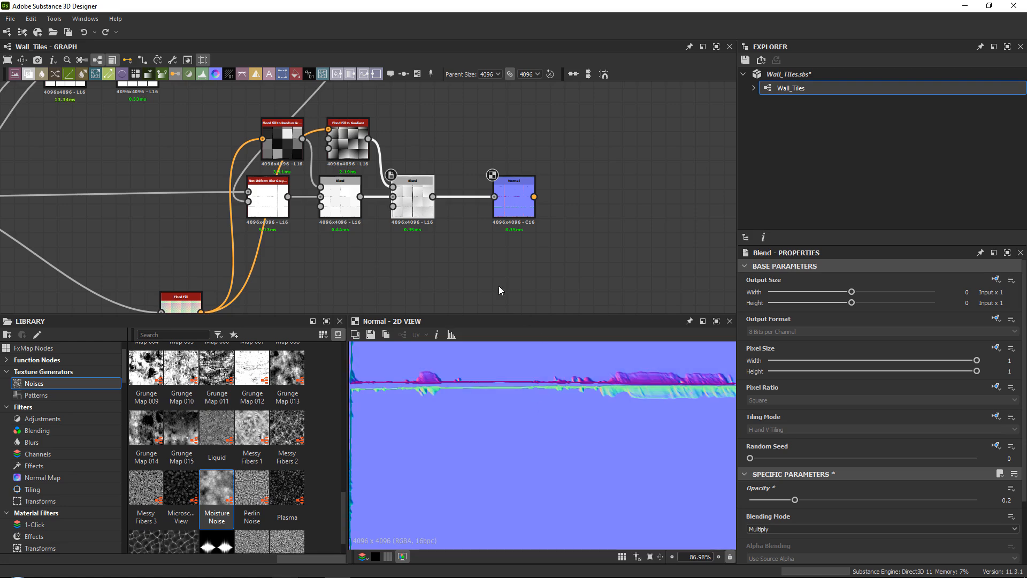
Inspect the worn tile edges in the normal map around a corner where four tiles meet.
scroll(622, 442, "down", 4)
middle_click_drag(644, 413, 454, 410)
scroll(515, 415, "up", 5)
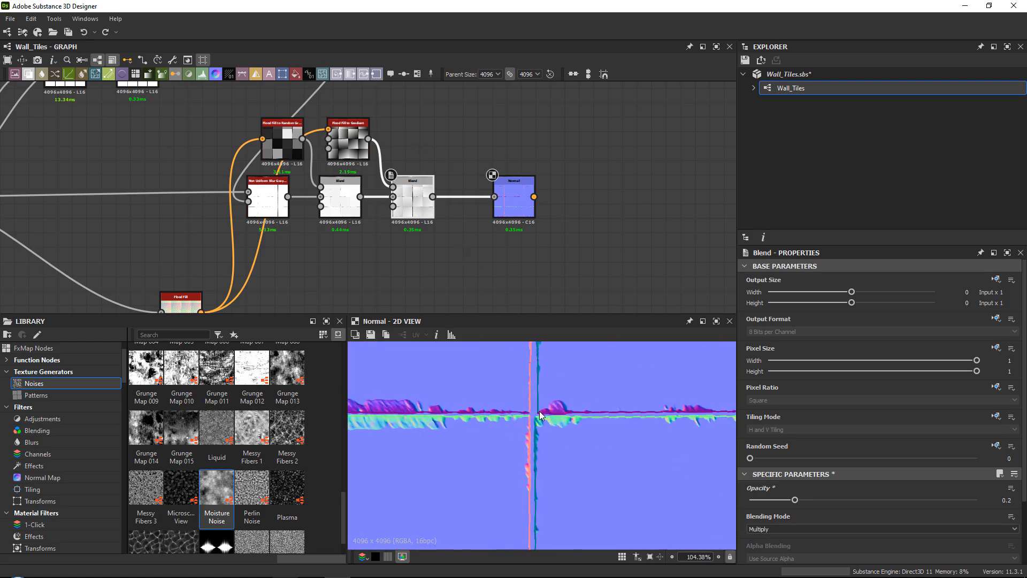
Compare the Non Uniform Blur Grayscale output with the Multi Directional Warp Grayscale output at the same tile corner.
scroll(279, 196, "up", 3)
middle_click_drag(280, 196, 532, 209)
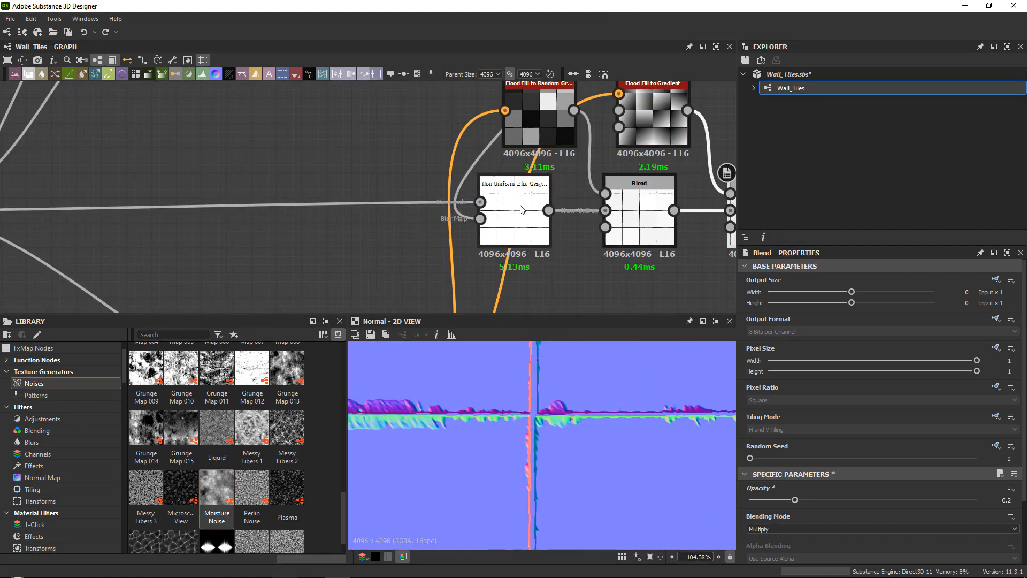
double_click(521, 209)
scroll(527, 433, "up", 4)
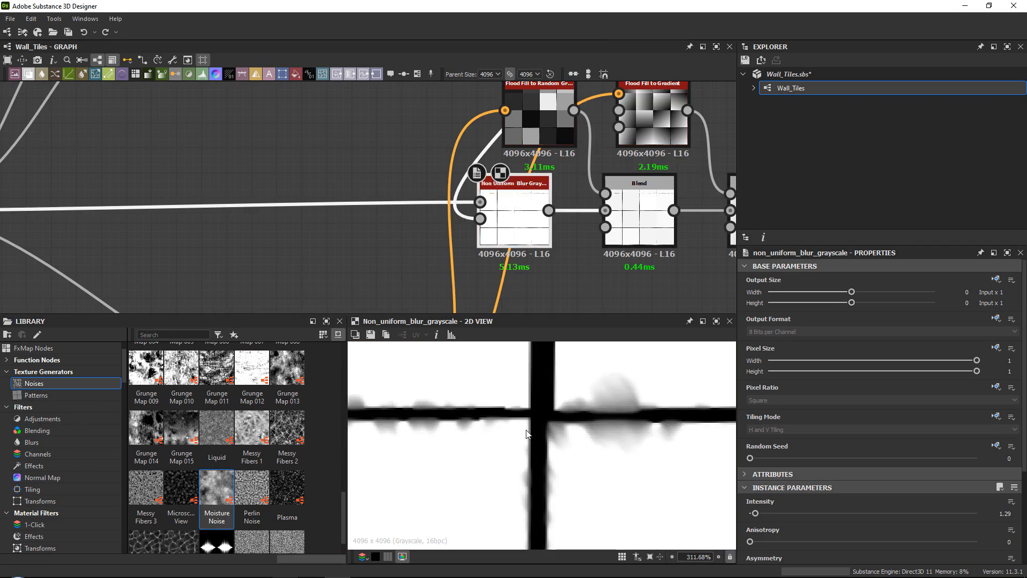
scroll(528, 427, "down", 4)
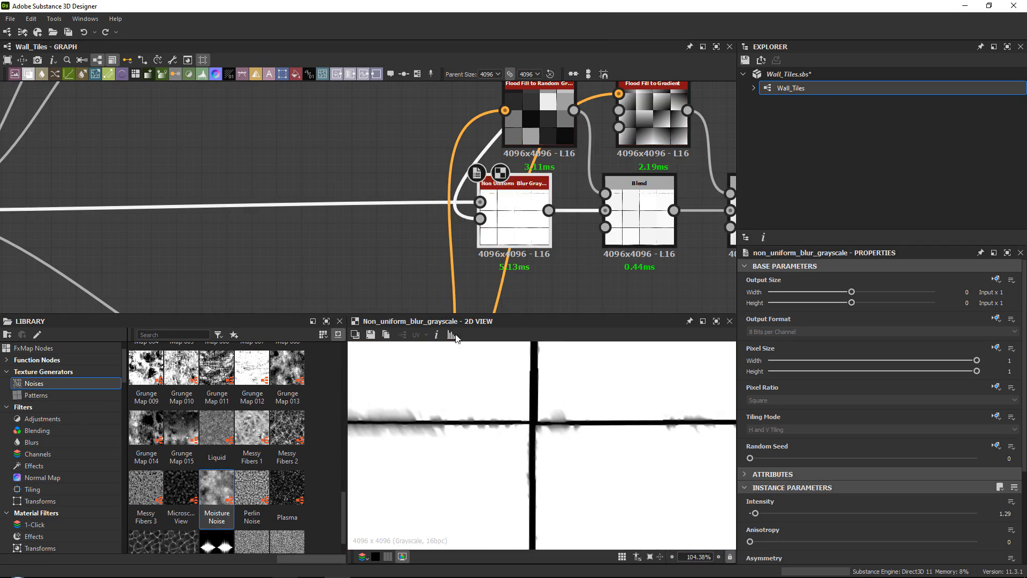
middle_click_drag(208, 172, 532, 181)
scroll(531, 181, "down", 3)
scroll(359, 210, "up", 5)
double_click(355, 220)
middle_click_drag(481, 216, 425, 209)
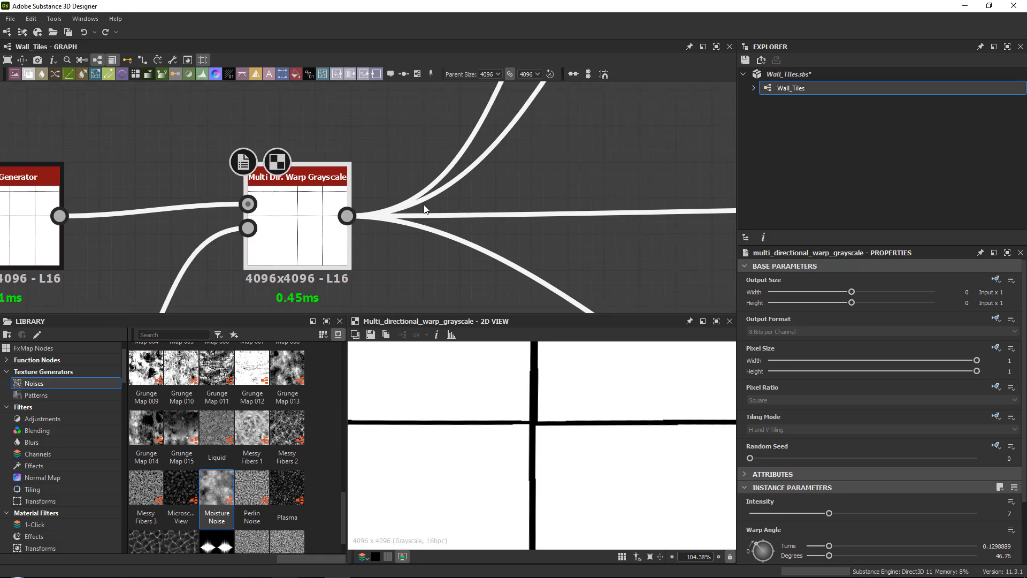
Insert a Blur HQ Grayscale node between the Multi Directional Warp Grayscale and the Non Uniform Blur Grayscale.
key("space")
type("blur")
key("Down")
key("Return")
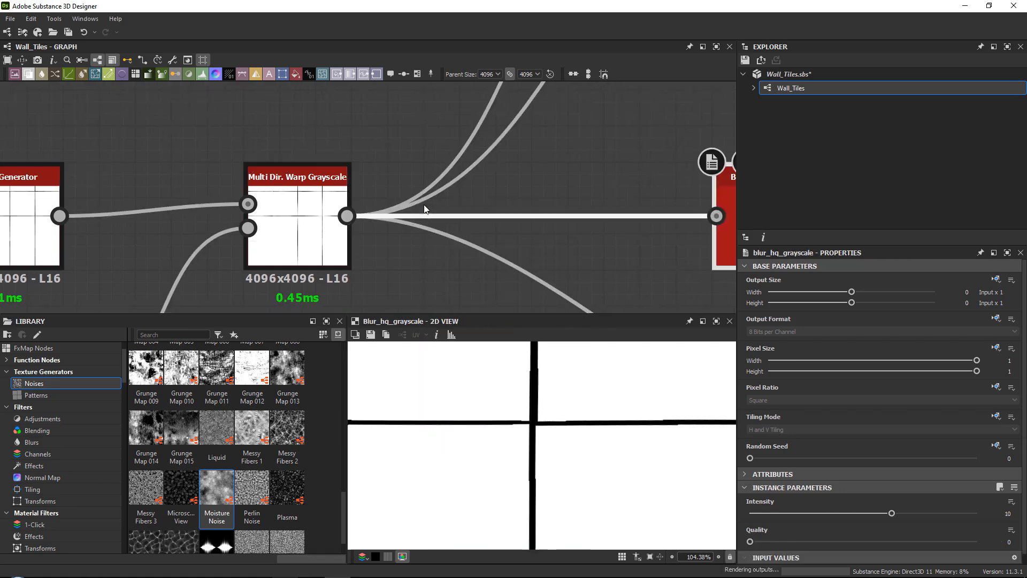
Set the Blur HQ Grayscale intensity to 0.07 while checking the tile corner.
scroll(488, 412, "up", 5)
left_click_drag(787, 515, 751, 513)
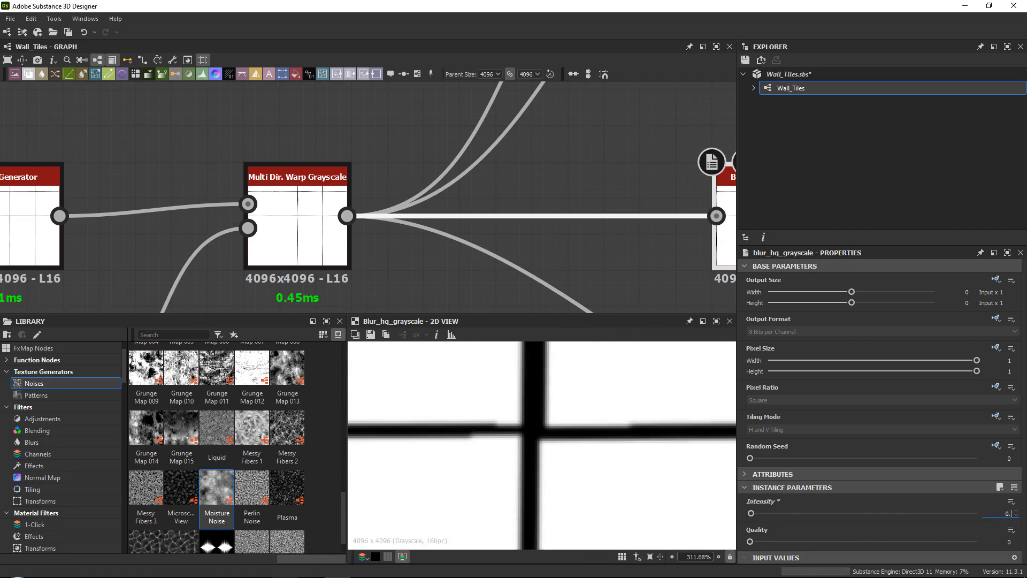
scroll(537, 422, "down", 7)
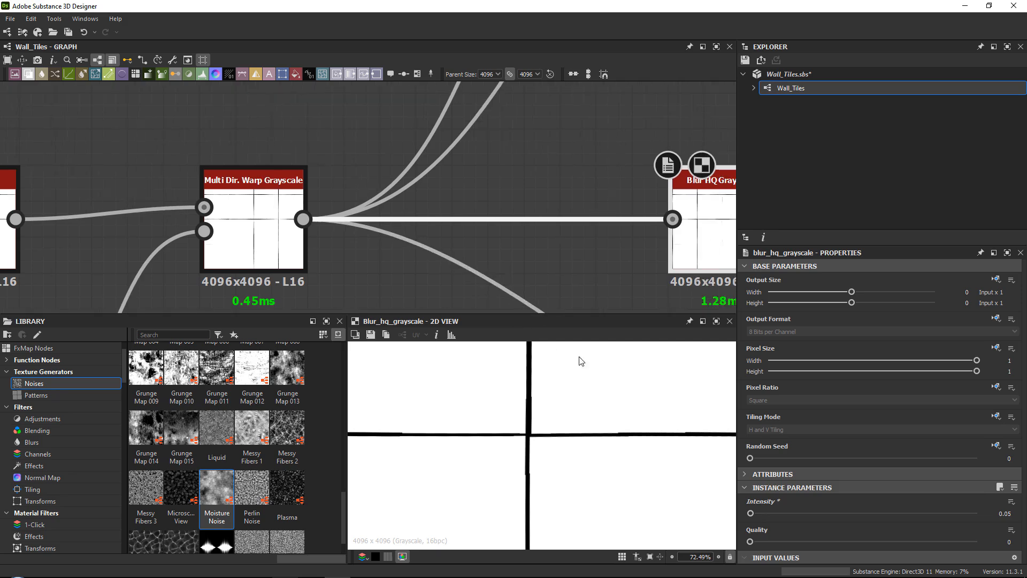
type("7")
key("Return")
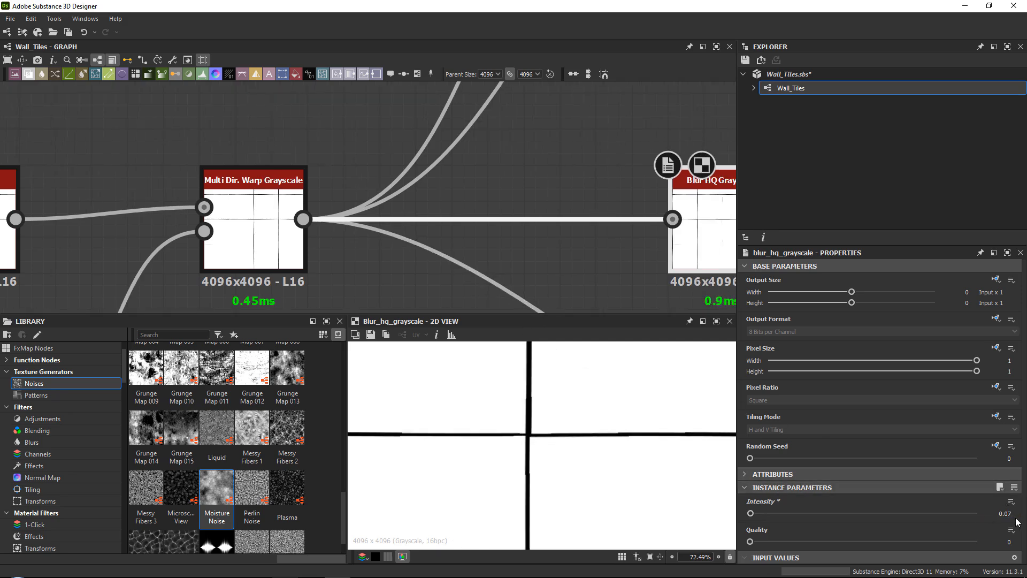
Preview the Non Uniform Blur Grayscale and Normal outputs and examine the worn edges across several tiles.
scroll(497, 214, "down", 4)
middle_click_drag(555, 201, 380, 211)
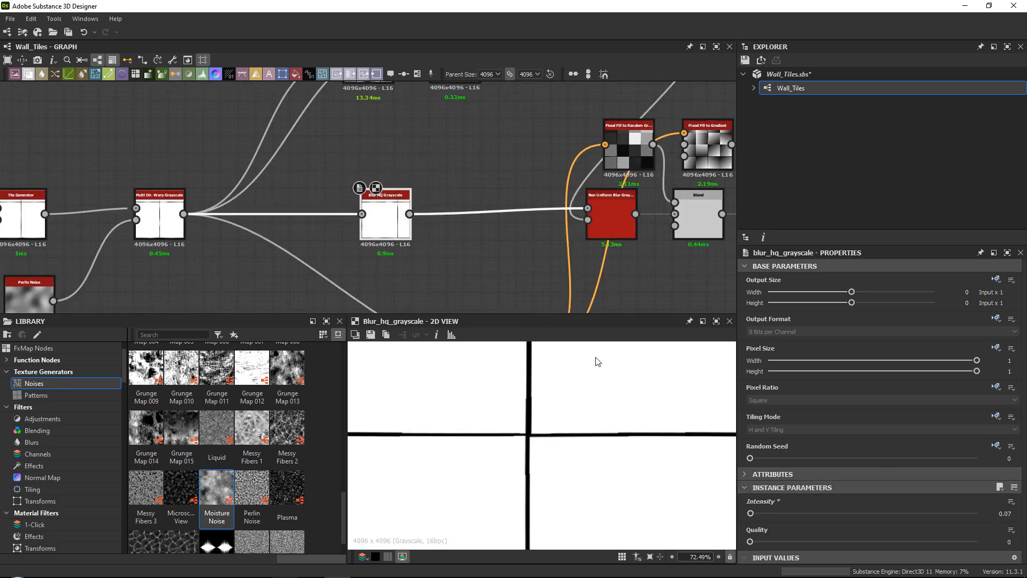
double_click(612, 213)
middle_click_drag(532, 404, 504, 243)
double_click(542, 255)
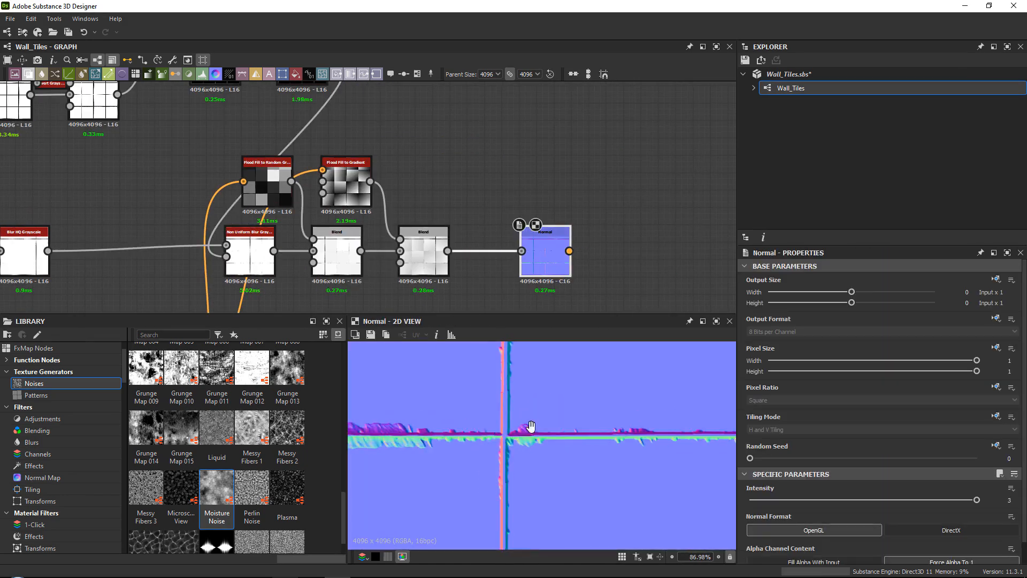
scroll(585, 428, "down", 10)
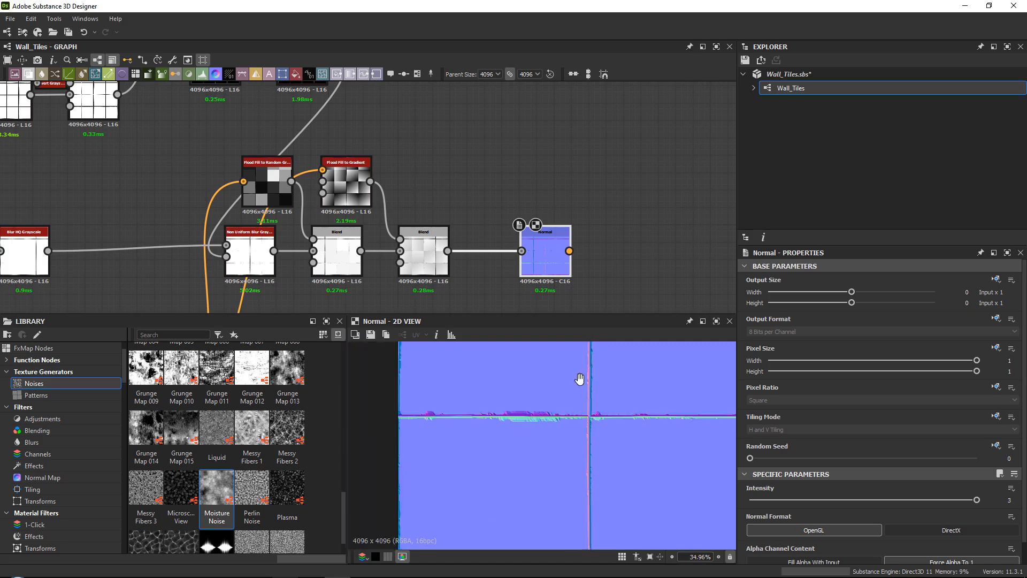
middle_click_drag(550, 491, 488, 380)
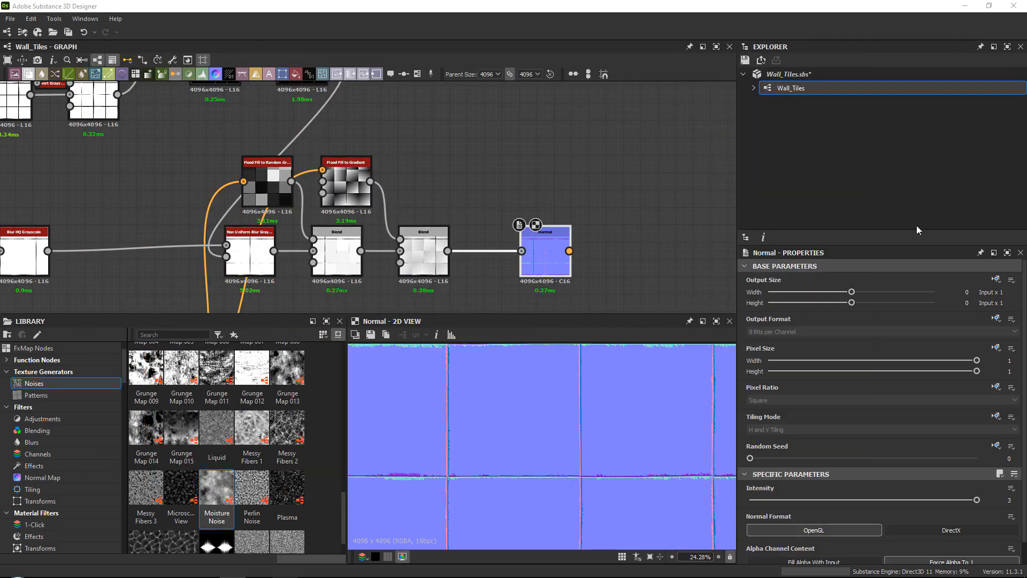
Move the Tile Generator farther from the Multi Directional Warp Grayscale to make room for more nodes.
middle_click_drag(36, 236, 725, 169)
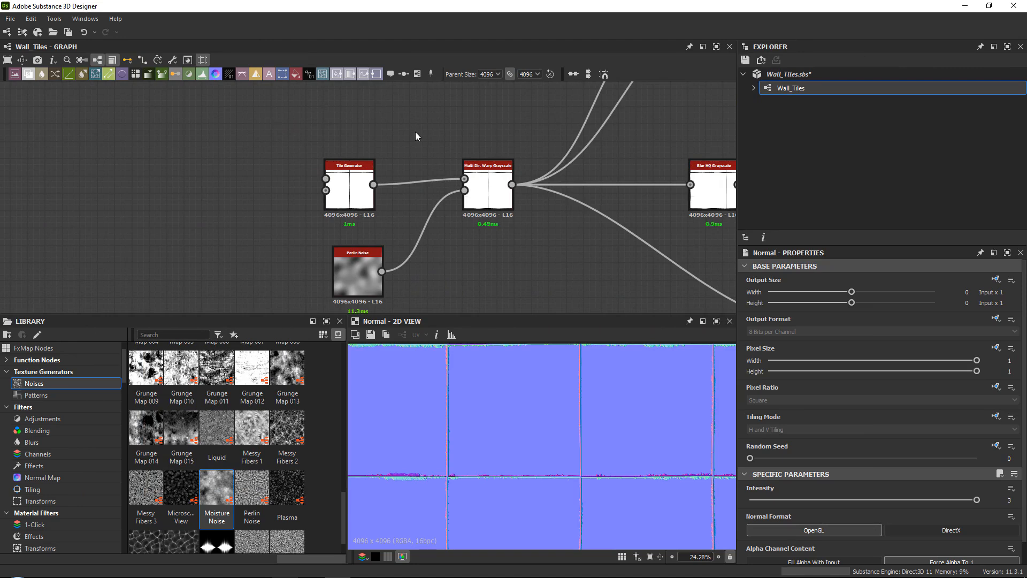
left_click_drag(361, 182, 135, 181)
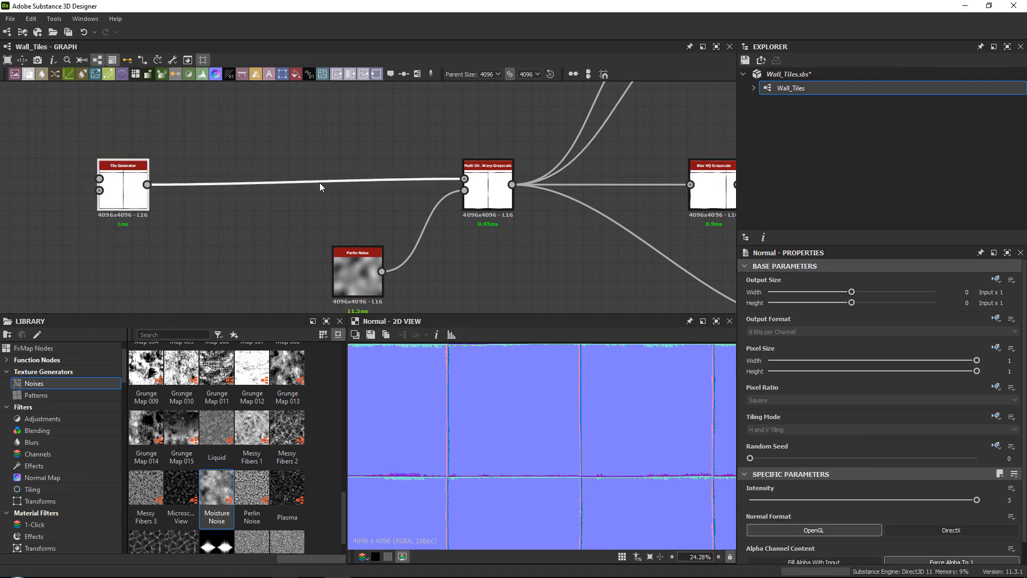
middle_click_drag(319, 186, 471, 255)
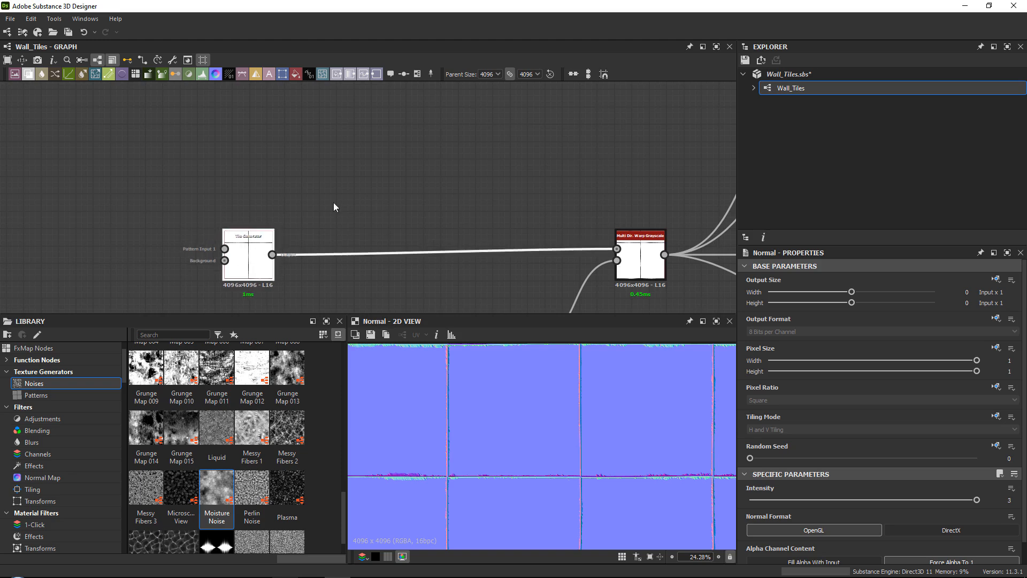
Add an Edge Detect node above the Tile Generator's link and feed it from the Tile Generator's output.
left_click(368, 191)
key("space")
type("edge")
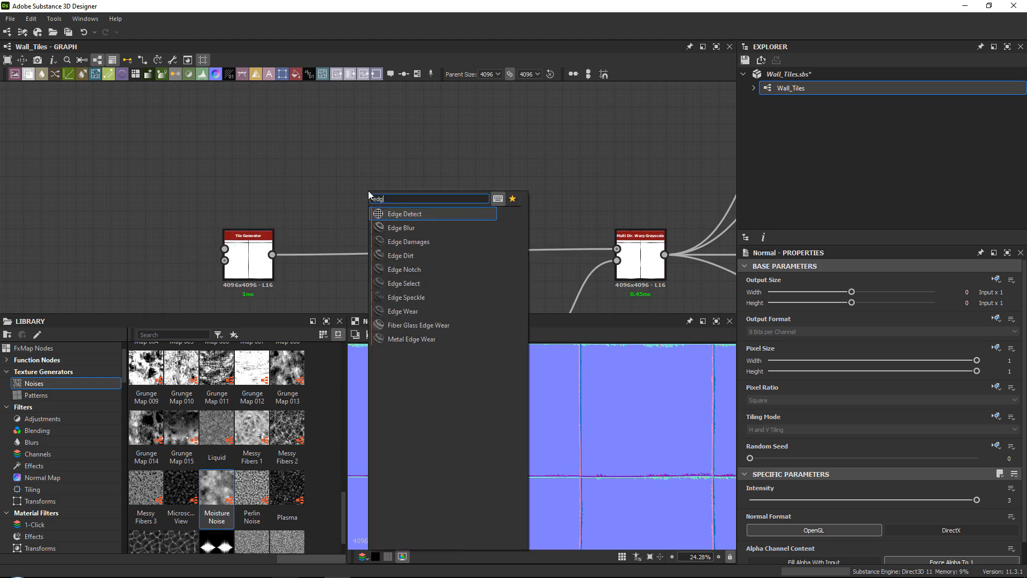
key("Return")
left_click_drag(272, 255, 339, 185)
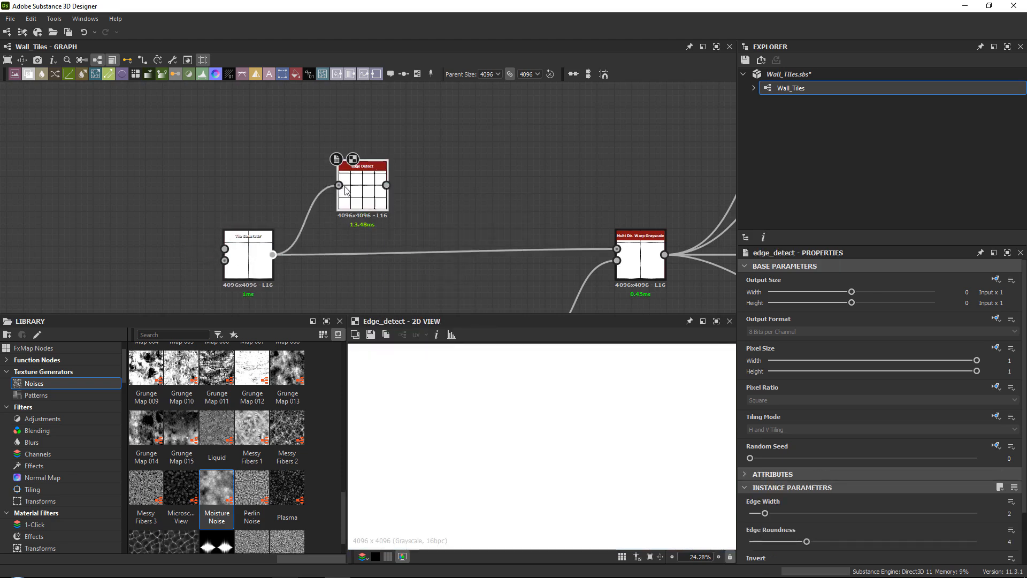
Set the Edge Detect's edge width to 1 and its edge roundness to 1.88.
left_click_drag(534, 311, 534, 278)
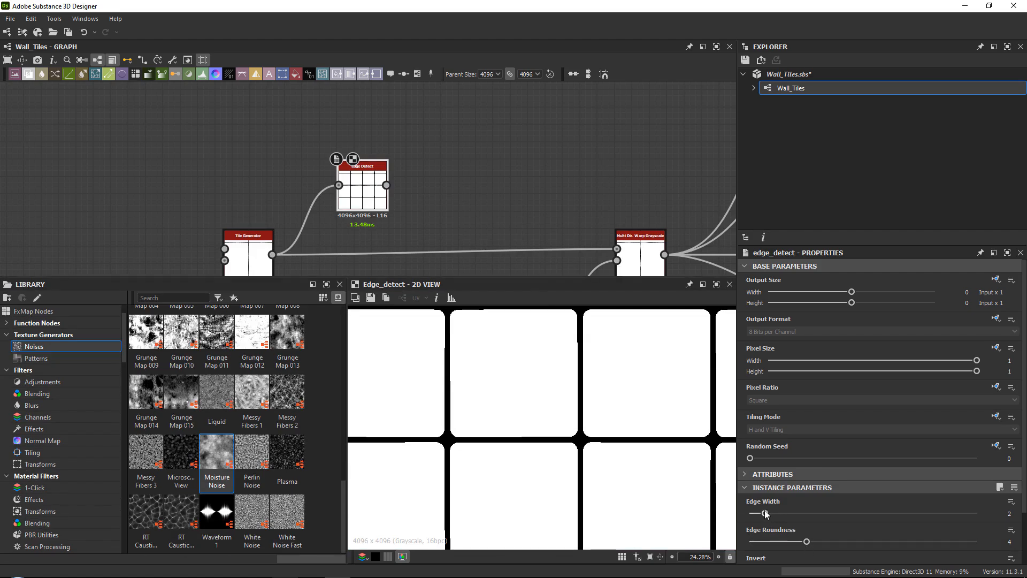
left_click_drag(765, 514, 748, 510)
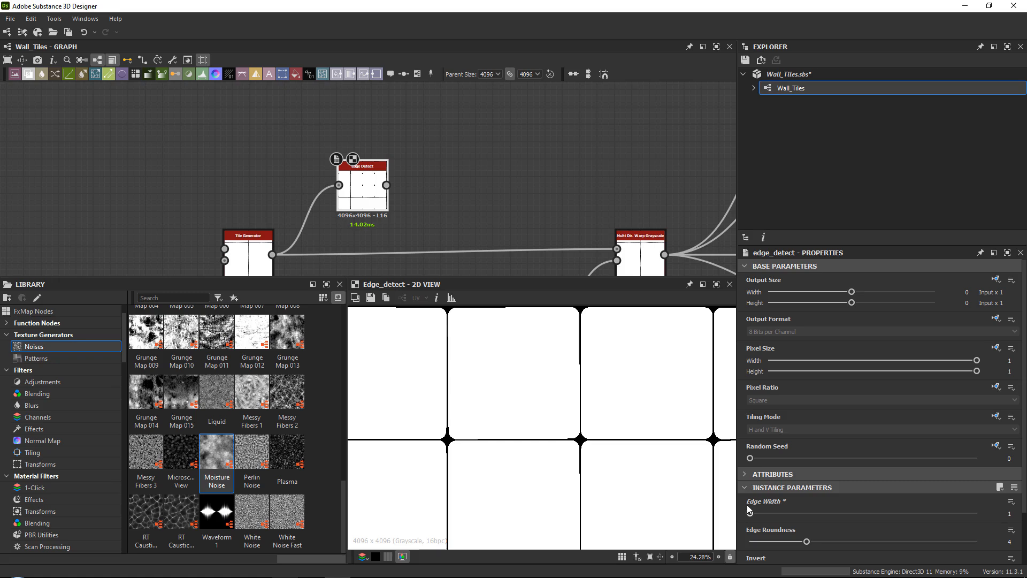
scroll(571, 424, "up", 5)
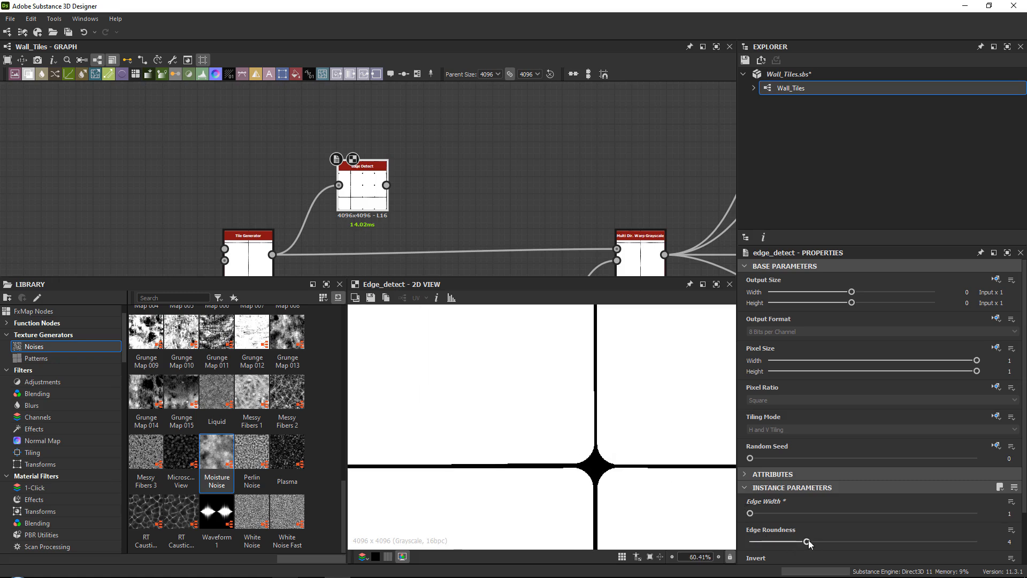
left_click_drag(806, 541, 787, 519)
scroll(602, 420, "down", 7)
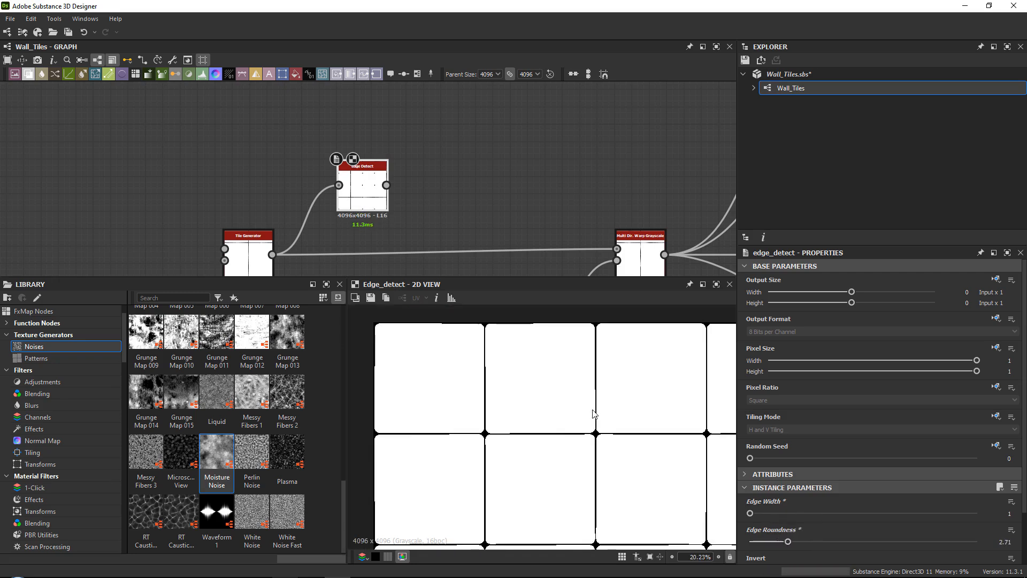
scroll(306, 216, "up", 2)
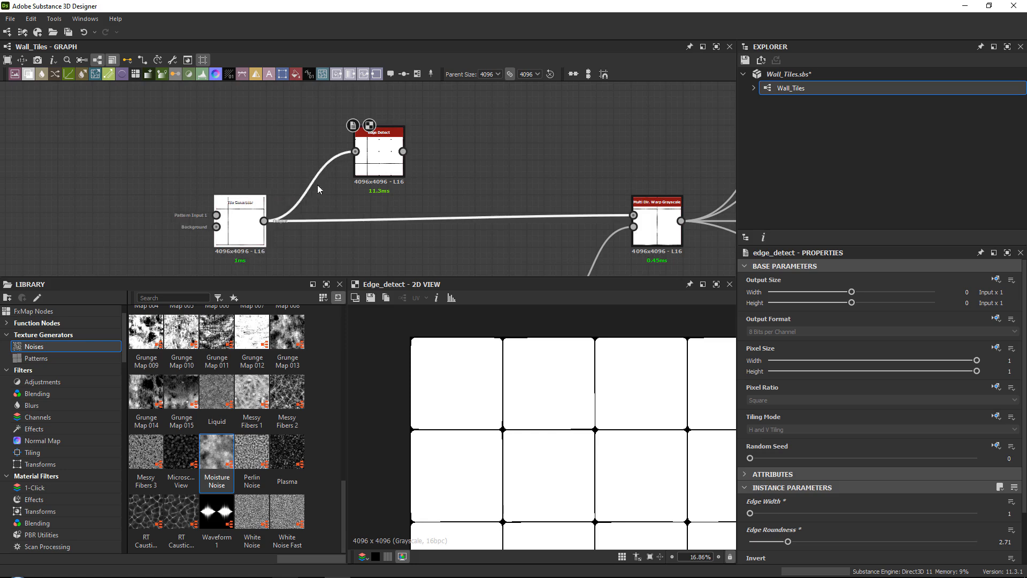
middle_click_drag(317, 185, 289, 156)
scroll(610, 422, "up", 5)
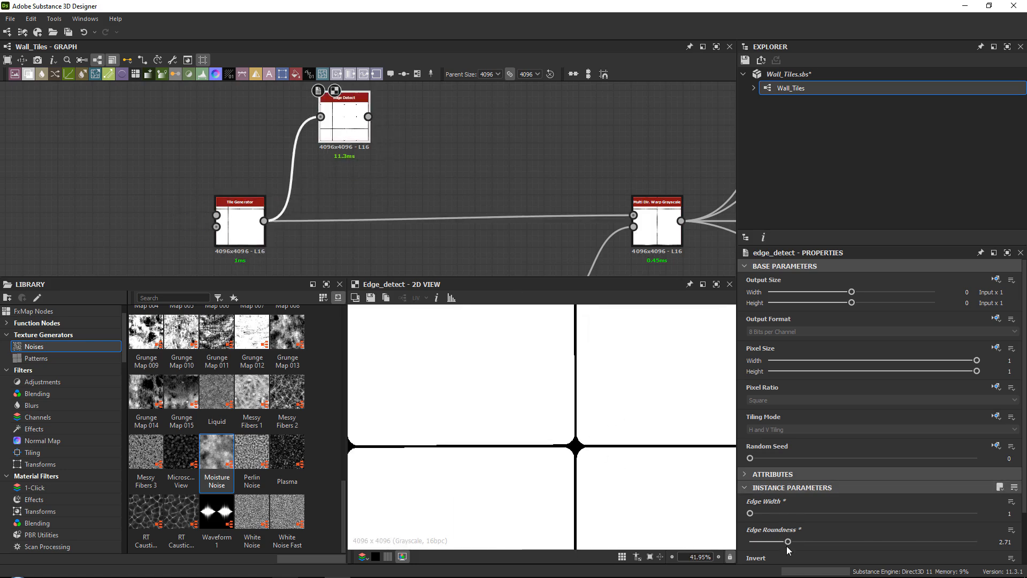
mouse_move(788, 541)
left_mouse_down()
mouse_move(757, 541)
mouse_move(776, 539)
left_mouse_up()
Insert a Blend node between the Tile Generator and the Multi Directional Warp Grayscale, and connect the Edge Detect as its foreground.
middle_click_drag(406, 200, 404, 214)
left_click(427, 232)
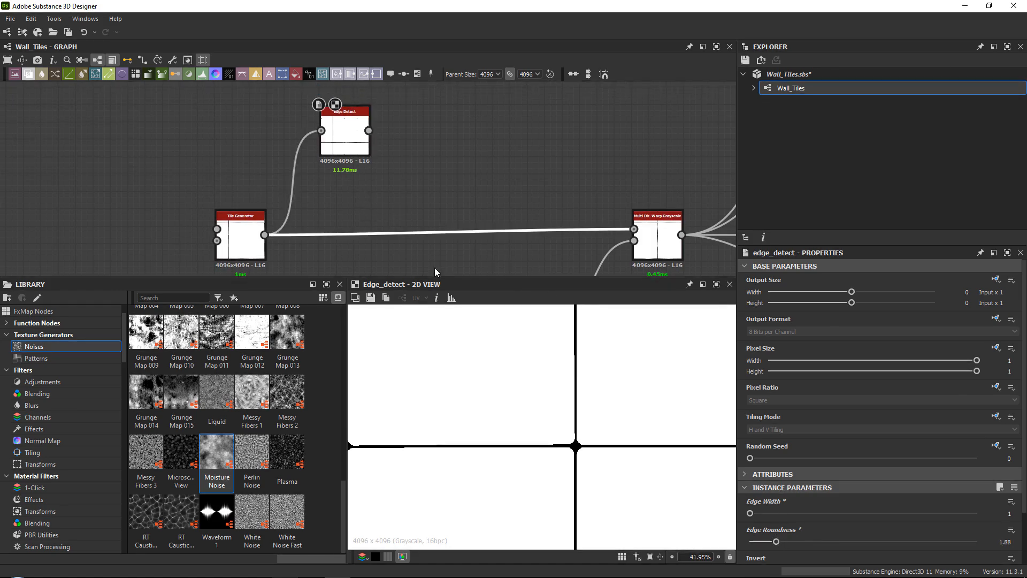
key("space")
type("blend")
key("Return")
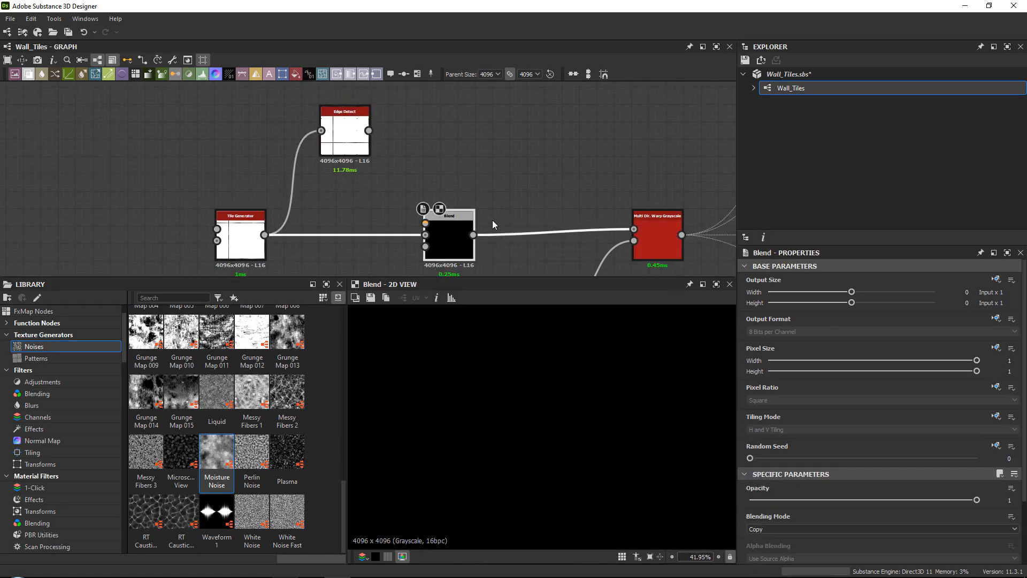
double_click(349, 129)
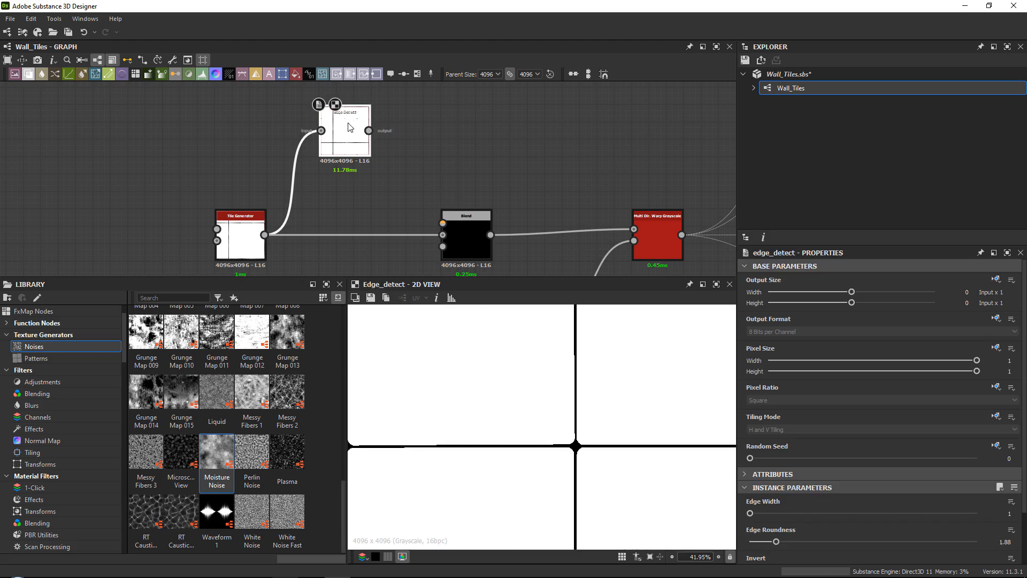
left_click_drag(368, 131, 442, 223)
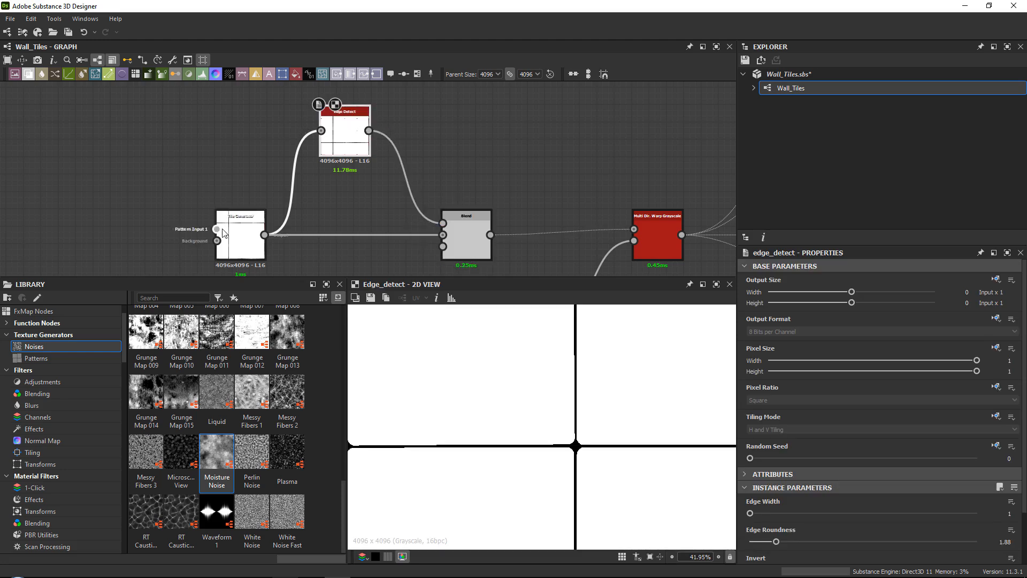
Compare the outputs of the Tile Generator, Flood Fill, Flood Fill to Random Grayscale and Multi Directional Warp Grayscale at the rounded corners.
left_click(250, 233)
middle_click_drag(470, 235, 413, 120)
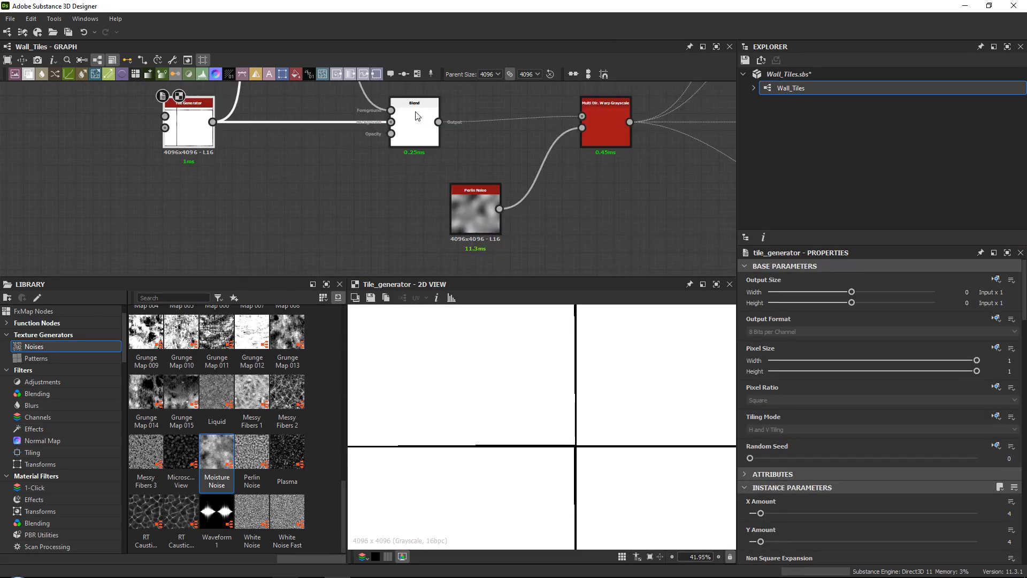
scroll(413, 120, "down", 2)
middle_click_drag(614, 166, 465, 218)
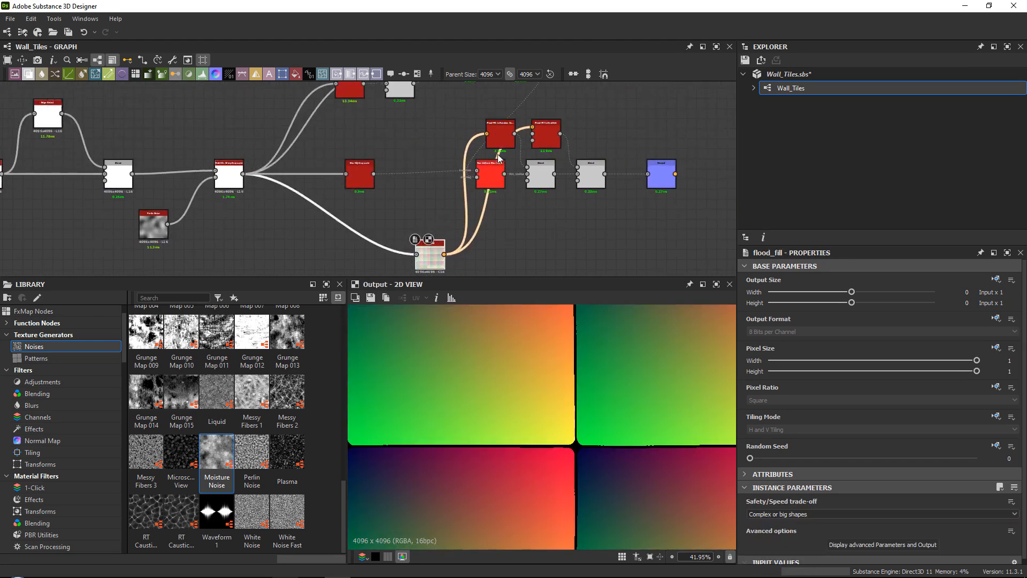
scroll(508, 120, "up", 3)
double_click(508, 123)
scroll(507, 123, "down", 3)
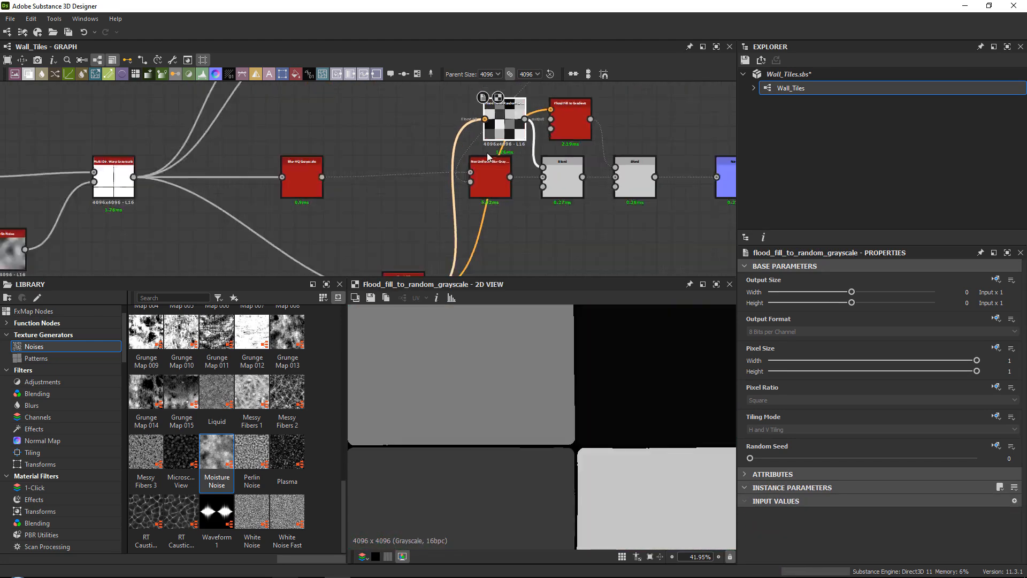
middle_click_drag(387, 163, 593, 148)
double_click(444, 155)
scroll(555, 395, "down", 1)
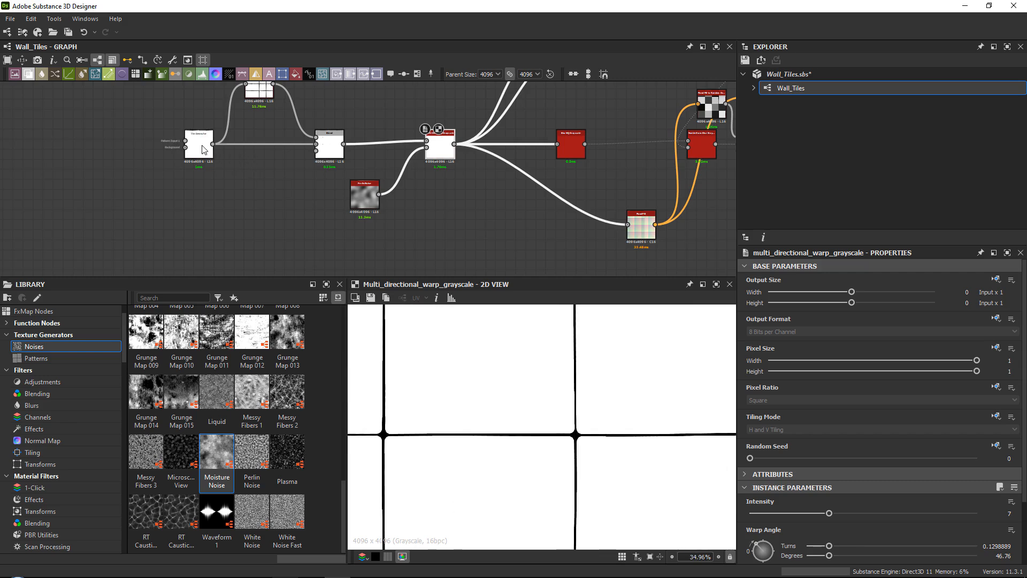
Duplicate the Flood Fill and Flood Fill to Random Grayscale nodes and place the copies near the Tile Generator.
middle_click_drag(701, 117, 641, 129)
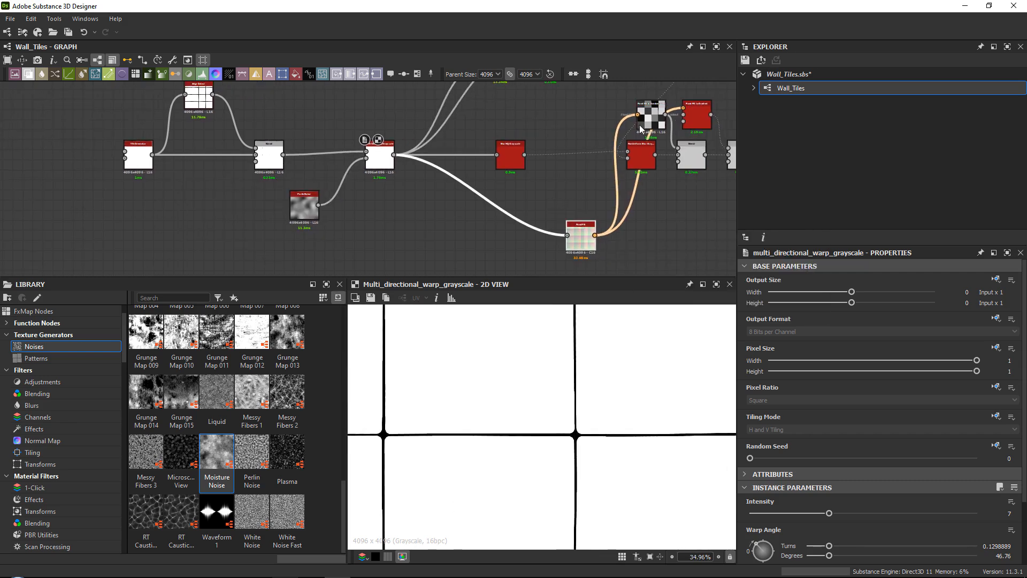
middle_click_drag(398, 191, 617, 190)
key("ctrl+v")
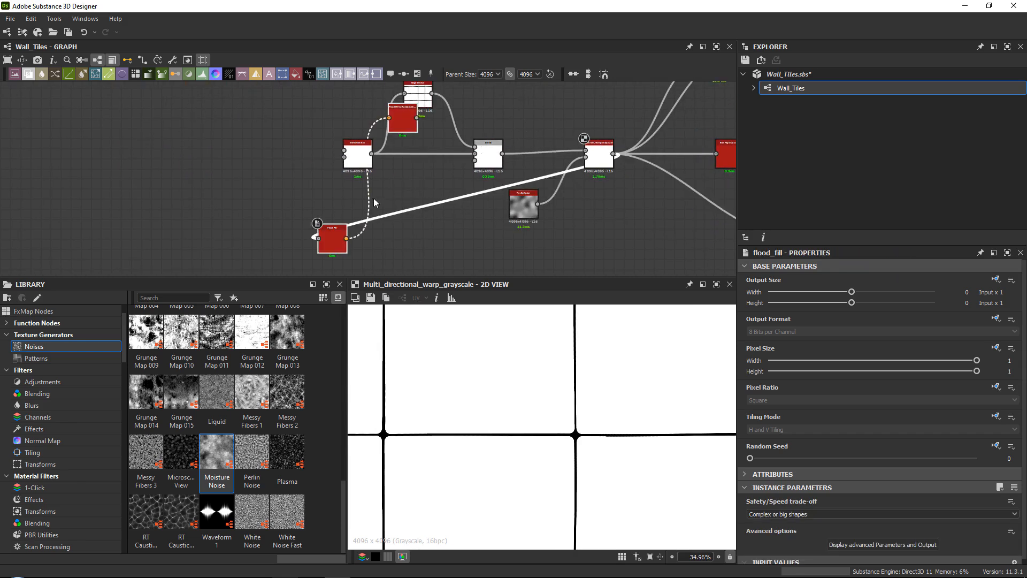
left_click_drag(329, 246, 390, 269)
left_click(442, 186)
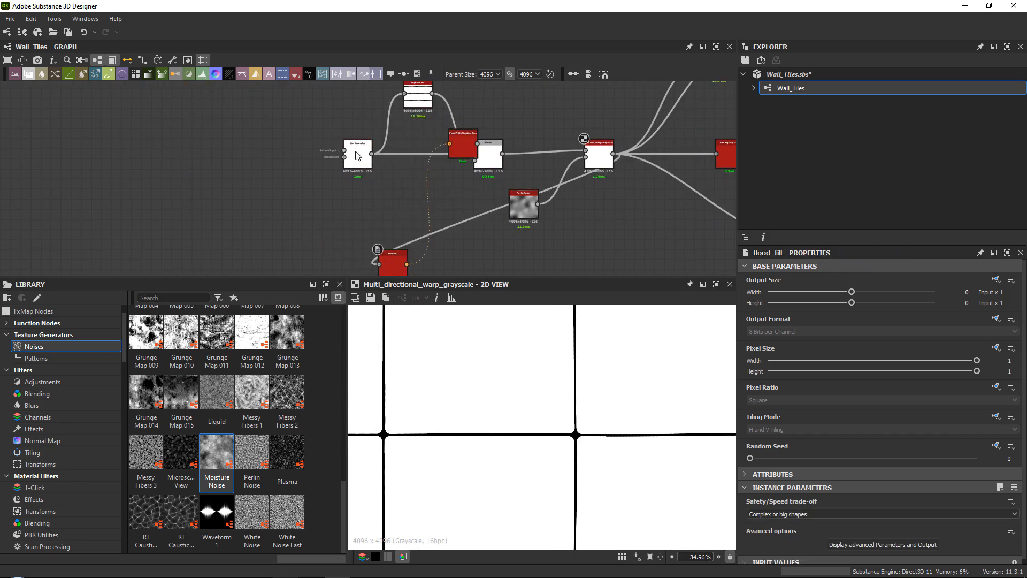
Feed the copied Flood Fill from the Tile Generator and place both copies below the main node chain.
left_click(465, 149)
left_click_drag(465, 149, 435, 209)
left_click_drag(372, 158, 353, 158)
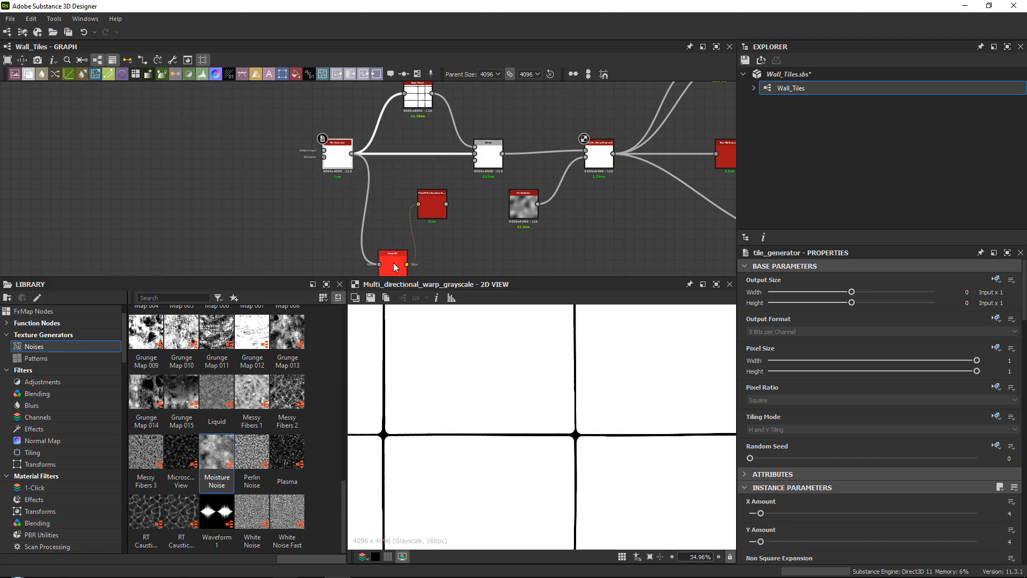
left_click_drag(392, 267, 365, 226)
Preview the outputs of the copied Flood Fill and its Flood Fill to Random Grayscale.
scroll(376, 240, "up", 3)
double_click(395, 240)
scroll(395, 240, "up", 5)
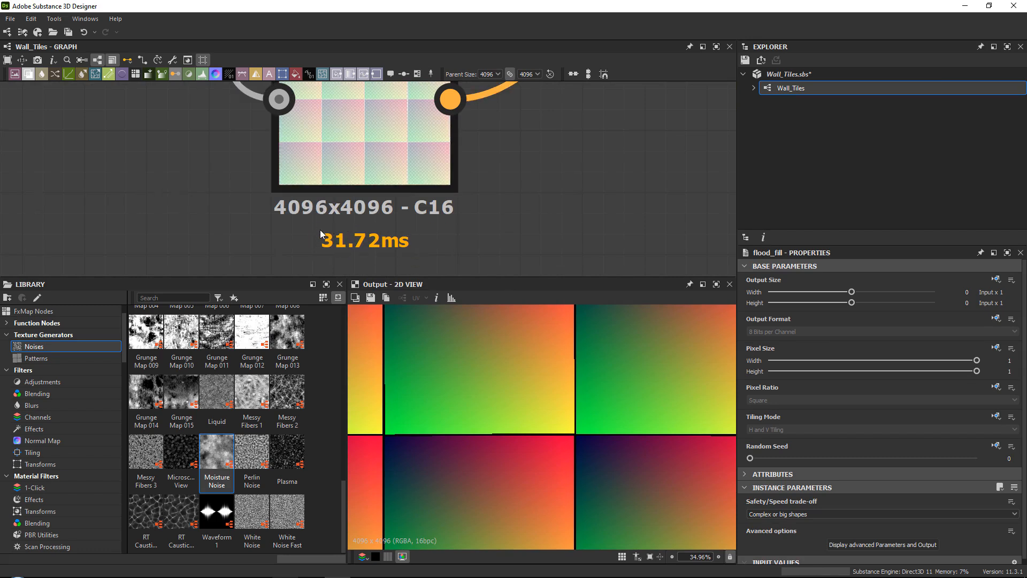
scroll(288, 116, "down", 5)
middle_click_drag(289, 116, 226, 189)
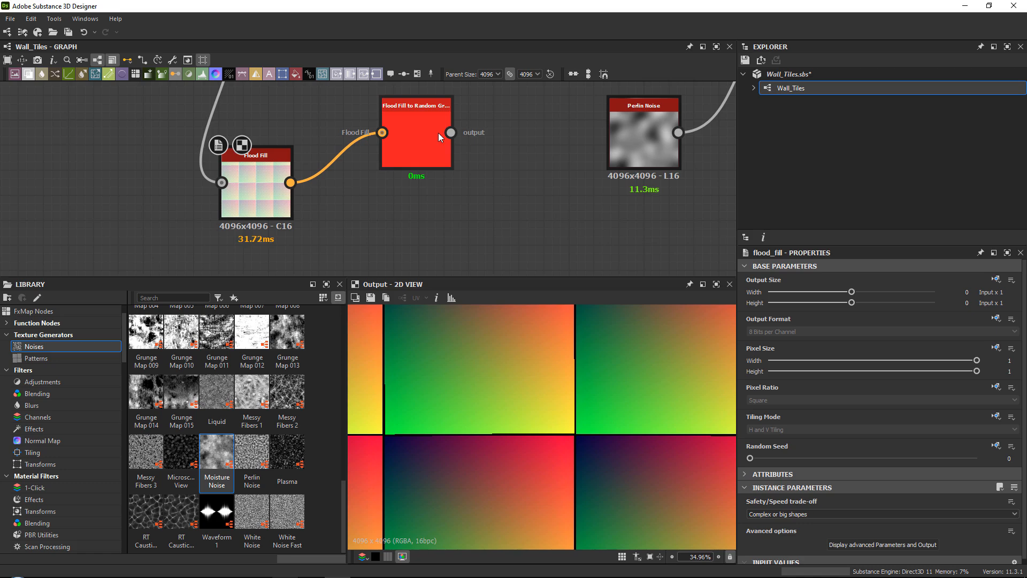
double_click(432, 130)
Line up the copied Flood Fill and Flood Fill to Random Grayscale side by side below the Tile Generator.
left_click_drag(431, 130, 389, 151)
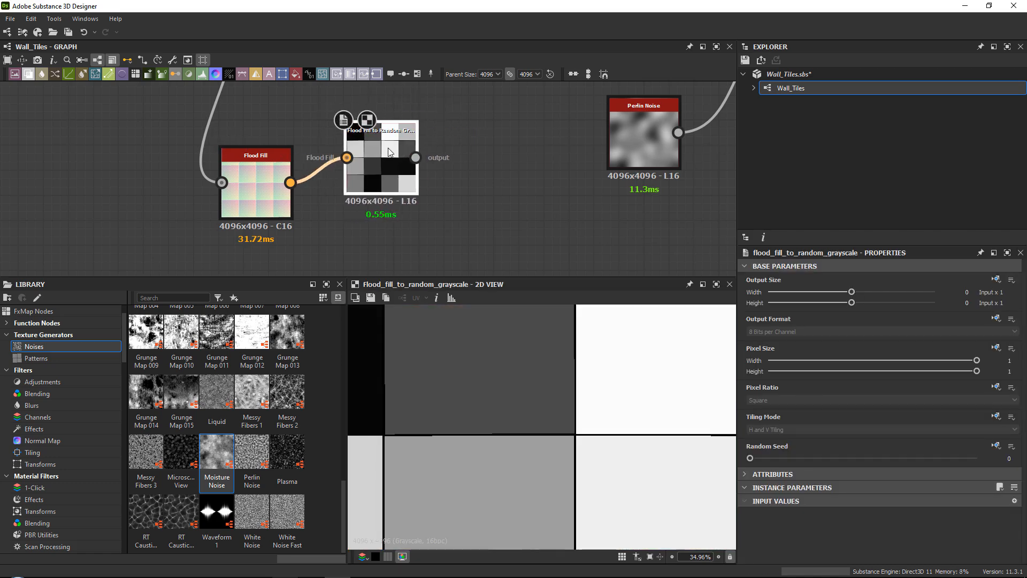
scroll(389, 152, "down", 3)
middle_click_drag(389, 152, 365, 197)
left_click_drag(272, 218, 235, 218)
left_click_drag(358, 202, 322, 218)
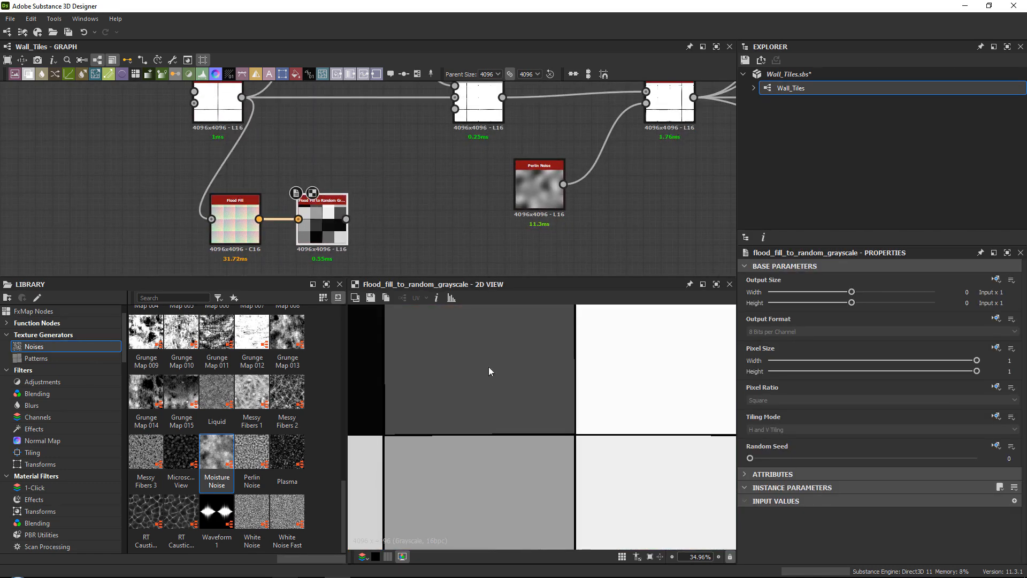
Add a Histogram Select node after the copied Flood Fill to Random Grayscale.
scroll(489, 370, "down", 5)
scroll(525, 388, "up", 2)
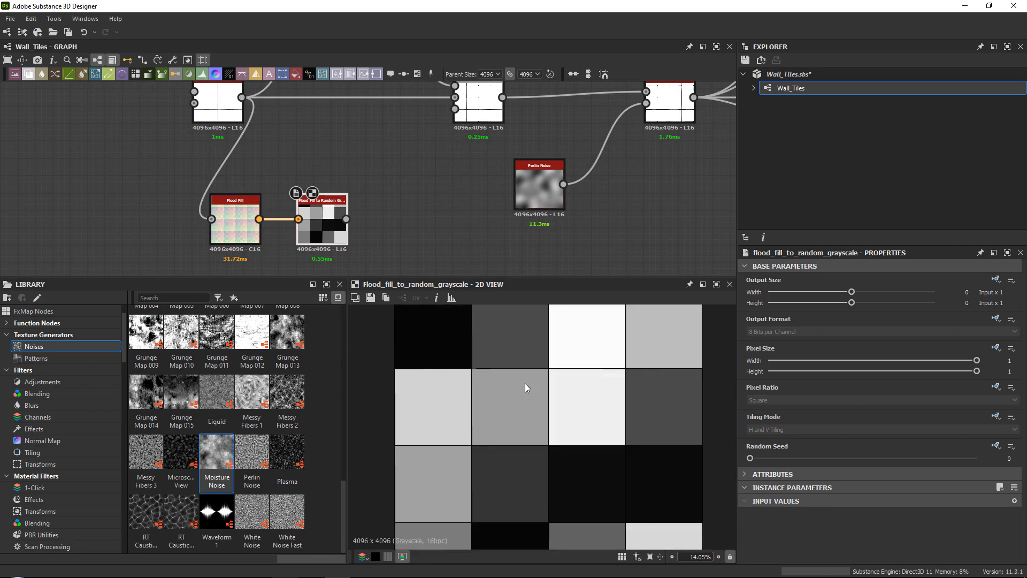
left_click_drag(337, 217, 320, 216)
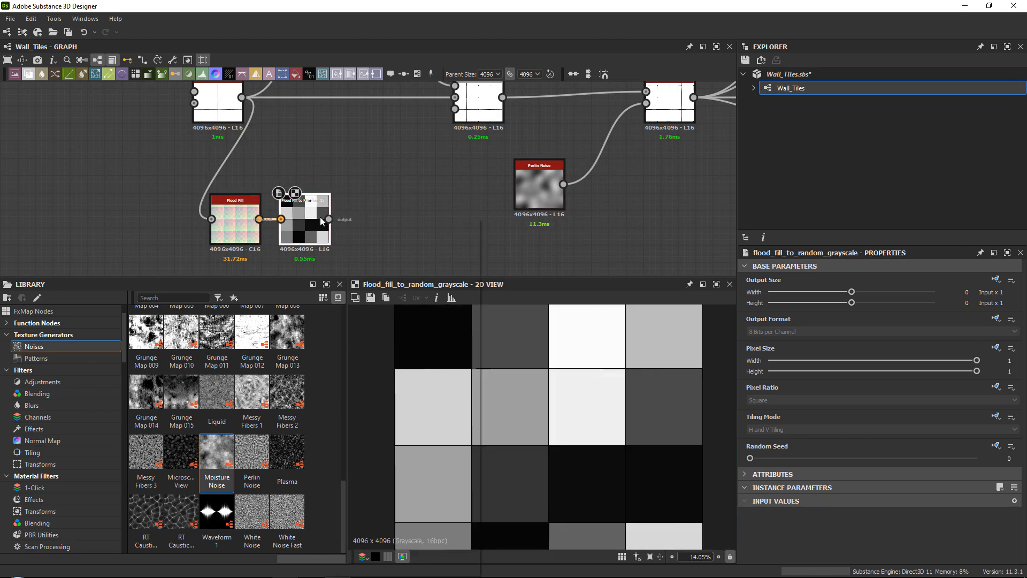
key("space")
type("his")
key("Down")
key("Down")
key("Down")
key("Return")
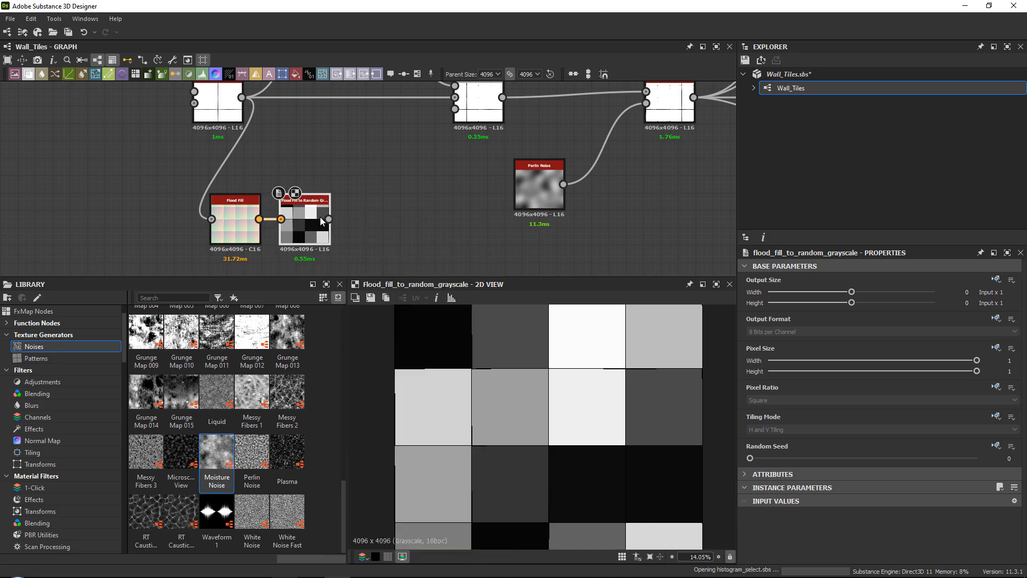
scroll(636, 374, "down", 3)
scroll(517, 396, "up", 2)
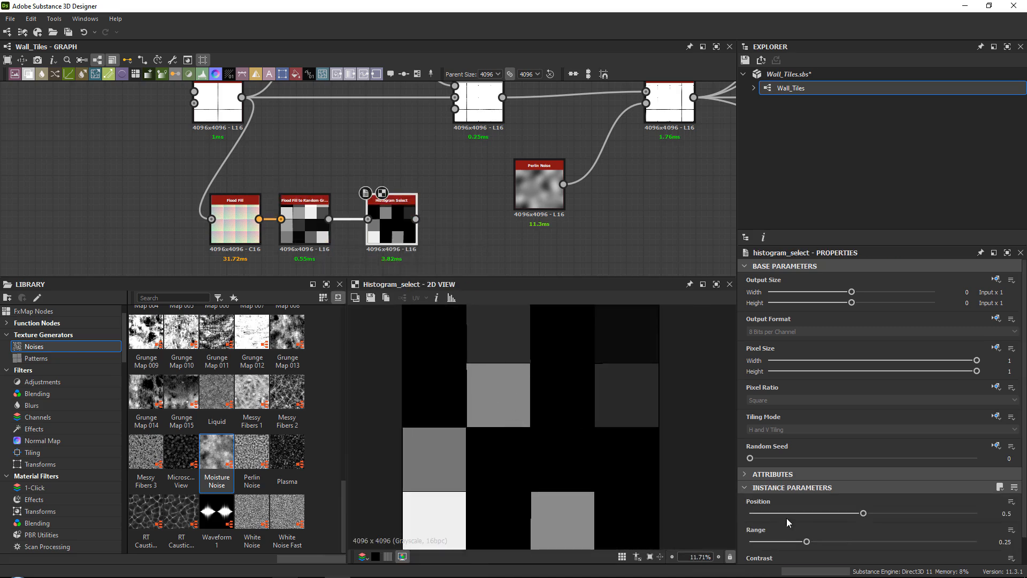
Set the Histogram Select's Contrast to 1, Range to 0.4 and Position to 0.63.
scroll(786, 522, "down", 1)
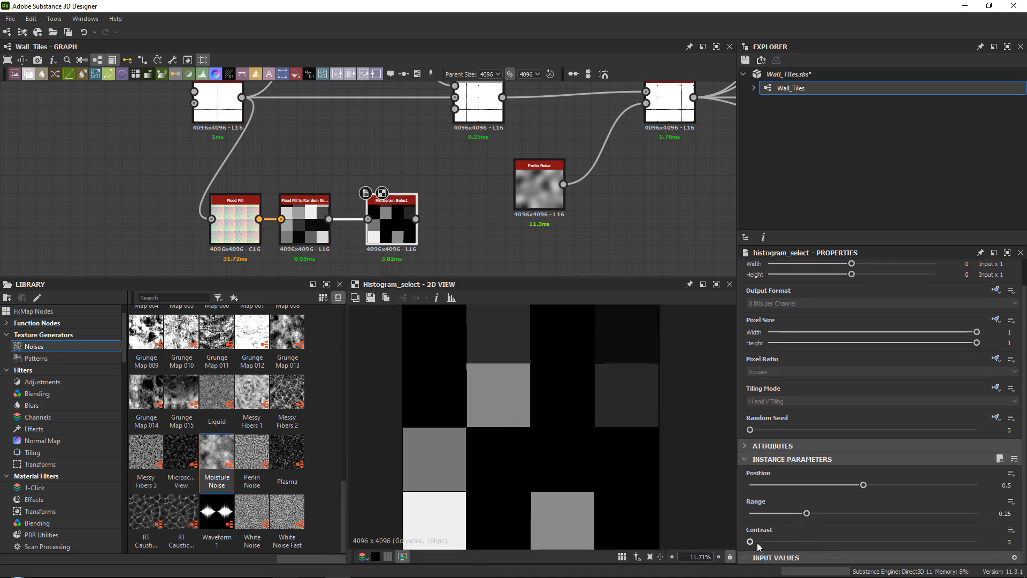
left_click_drag(751, 542, 977, 541)
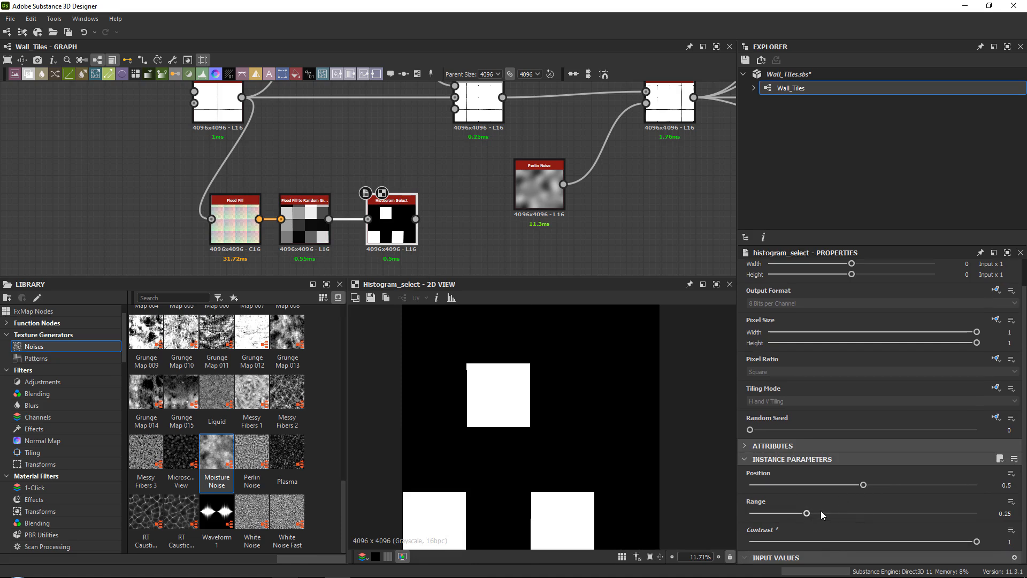
left_click_drag(888, 509, 906, 485)
left_click_drag(858, 514, 840, 514)
mouse_move(906, 485)
left_mouse_down()
mouse_move(919, 485)
mouse_move(892, 485)
left_mouse_up()
Feed the Histogram Select into the Blend's opacity input and inspect the Blend's tile corners.
middle_click_drag(475, 206, 444, 237)
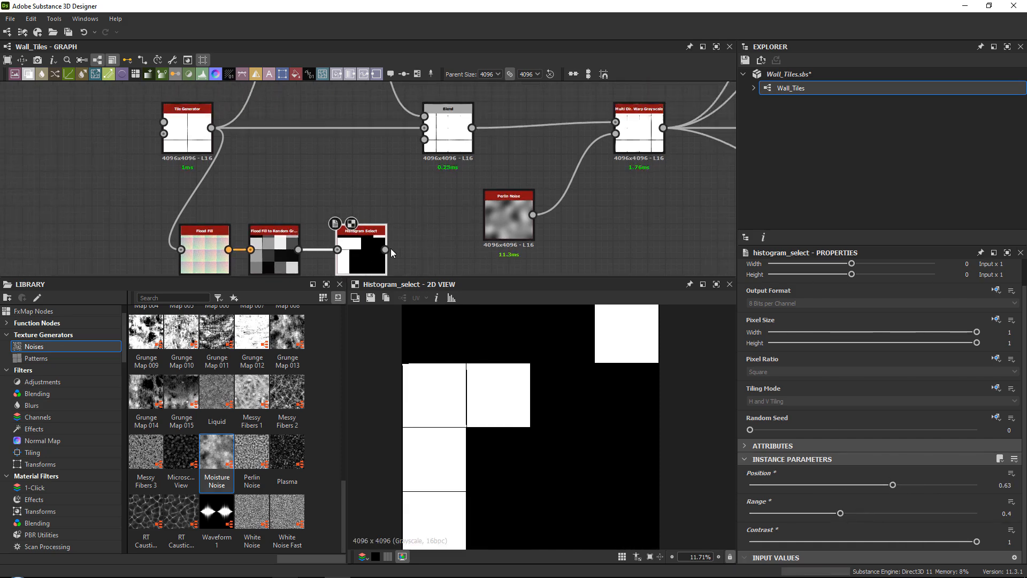
left_click_drag(386, 249, 425, 140)
double_click(448, 131)
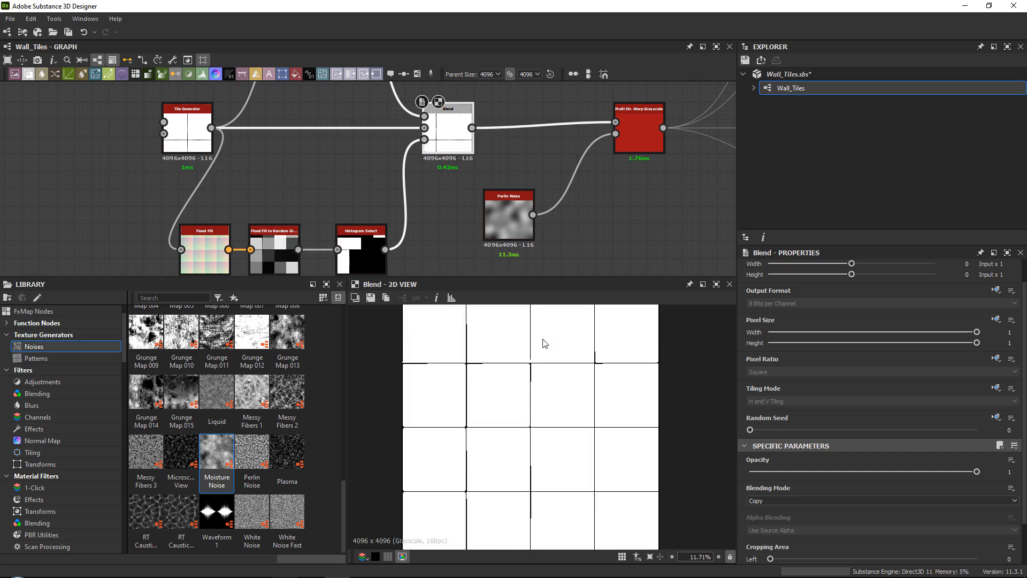
scroll(515, 408, "down", 1)
scroll(558, 456, "up", 3)
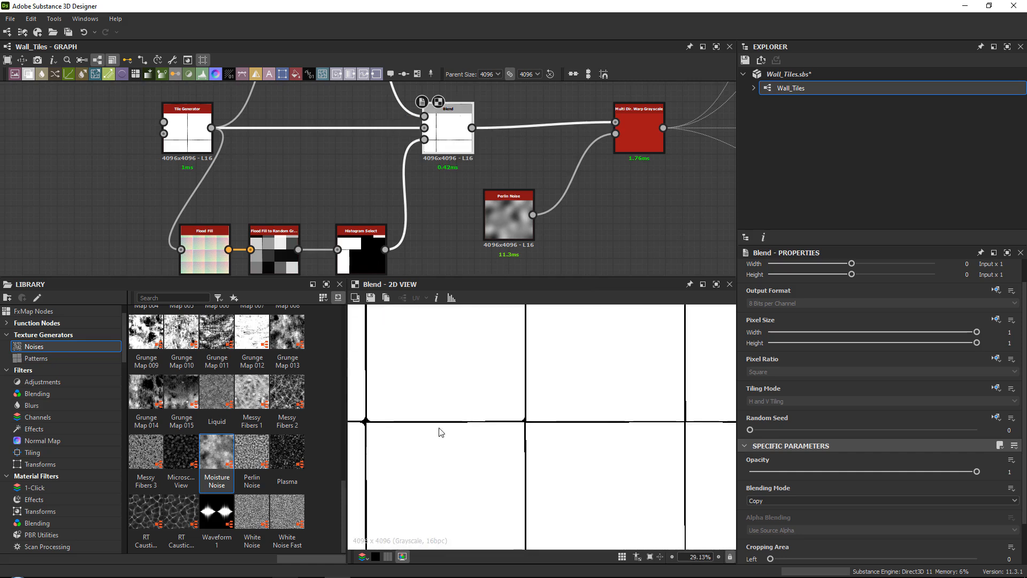
scroll(451, 435, "down", 4)
scroll(557, 426, "up", 4)
scroll(546, 422, "down", 5)
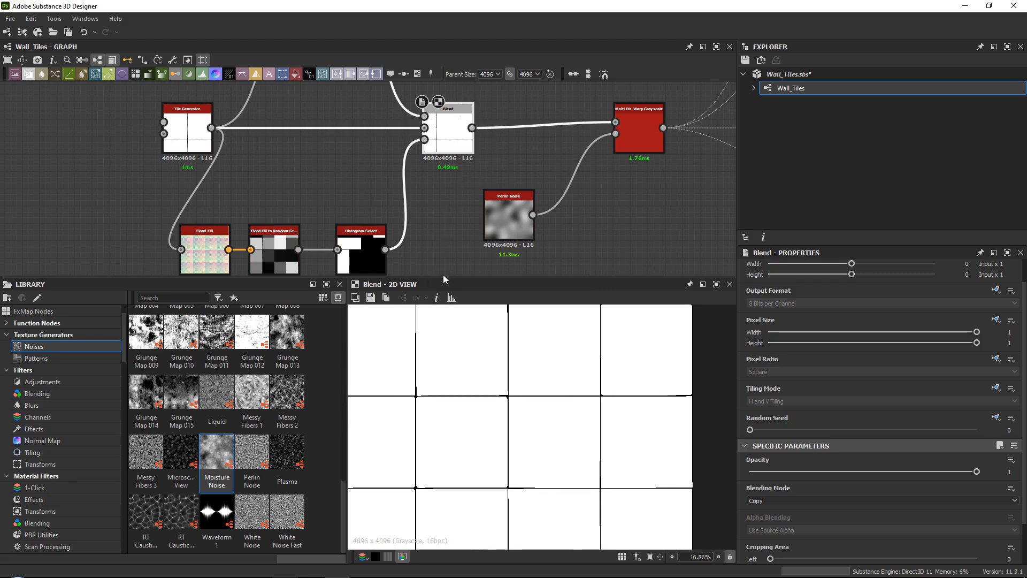
Enlarge the graph area slightly and save the Wall_Tiles.sbs package.
left_click_drag(444, 279, 444, 296)
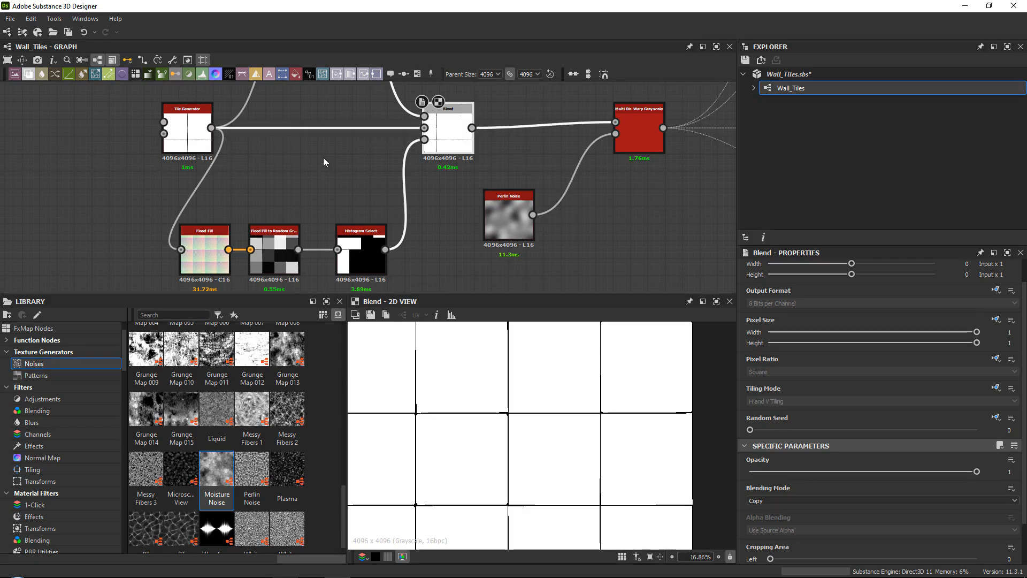
middle_click_drag(201, 132, 352, 202)
scroll(327, 192, "up", 4)
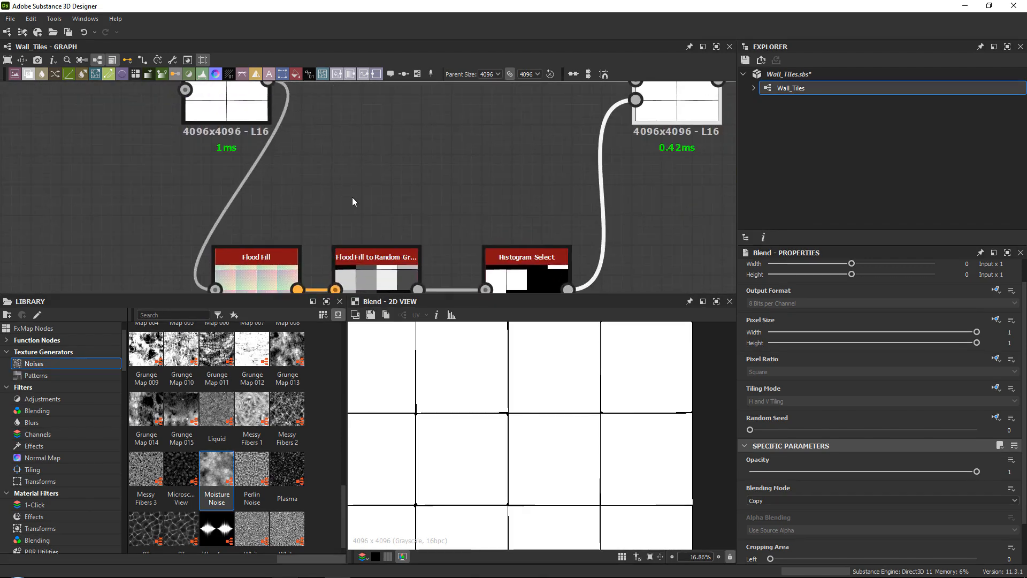
right_click(789, 73)
left_click(832, 138)
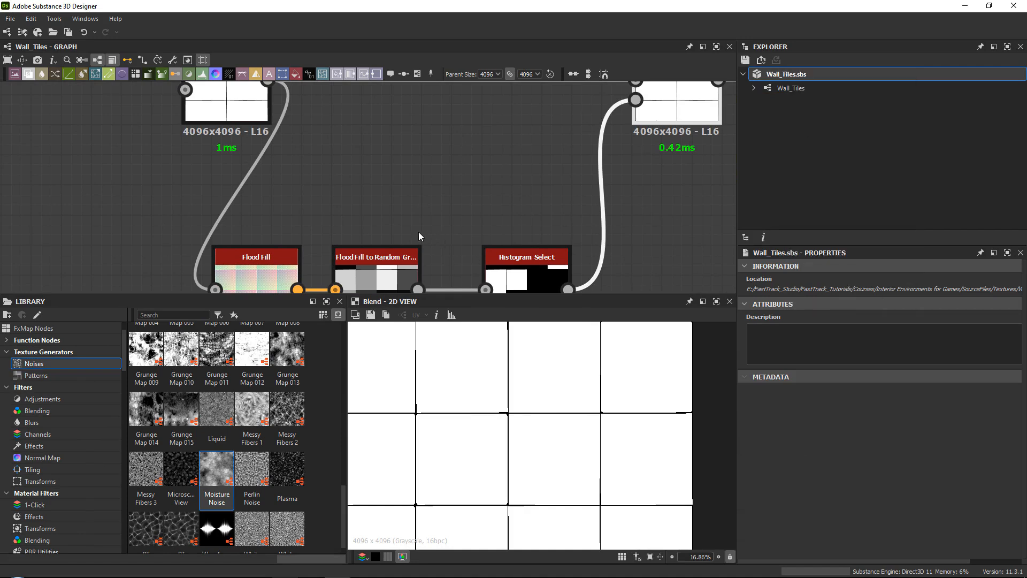
Move the Tile Generator away from its connected nodes and set its Luminance Random to 0.86.
scroll(390, 211, "down", 4)
scroll(321, 160, "up", 4)
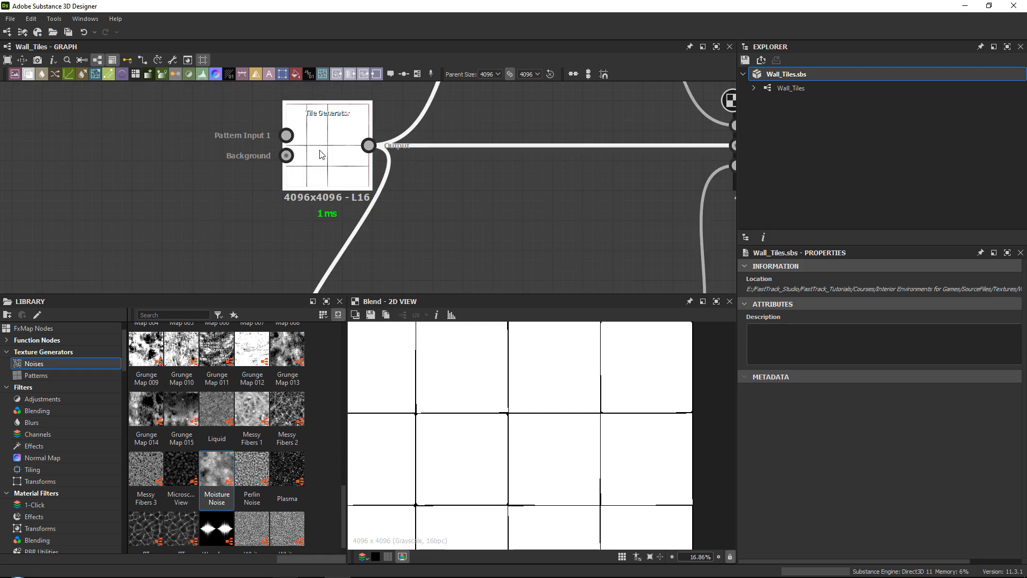
left_click_drag(316, 157, 251, 158)
scroll(394, 156, "down", 2)
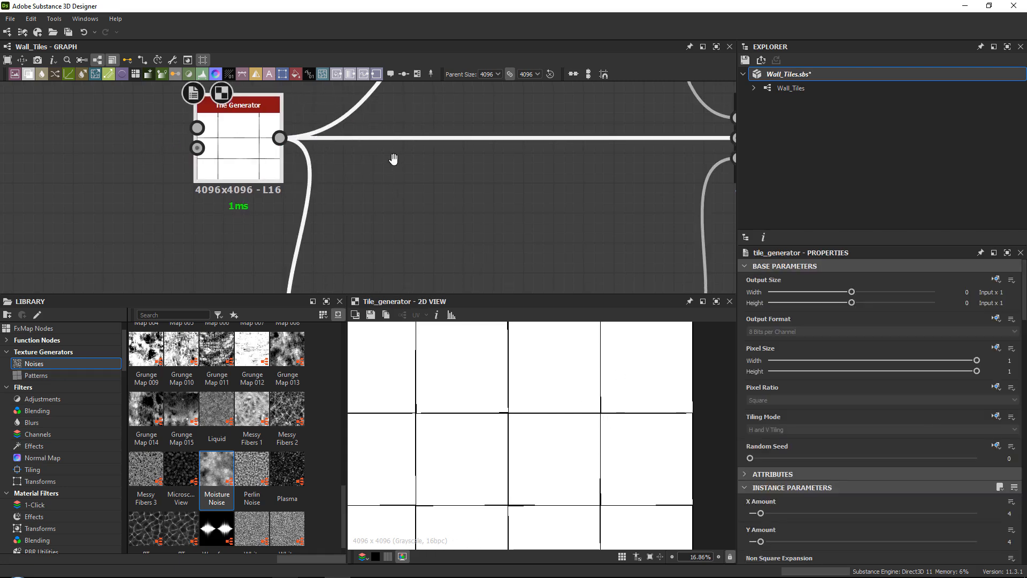
scroll(813, 432, "down", 6)
scroll(808, 434, "down", 10)
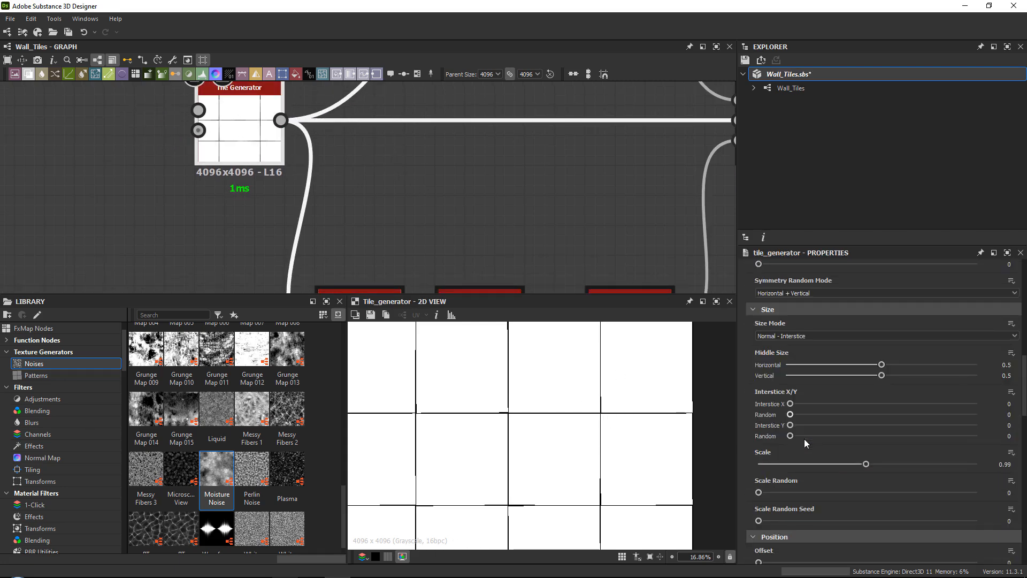
scroll(773, 465, "down", 1)
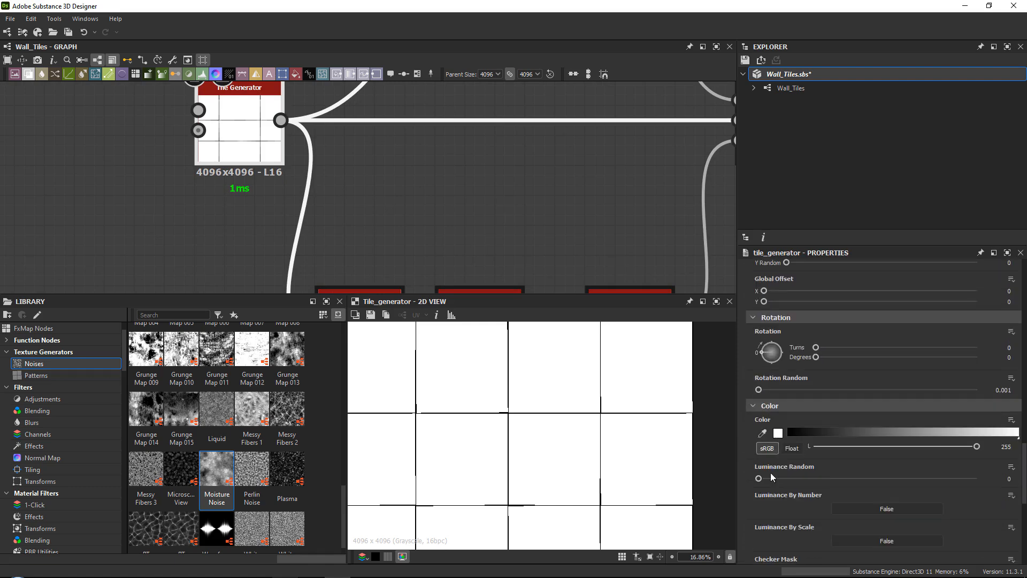
left_click_drag(758, 478, 945, 461)
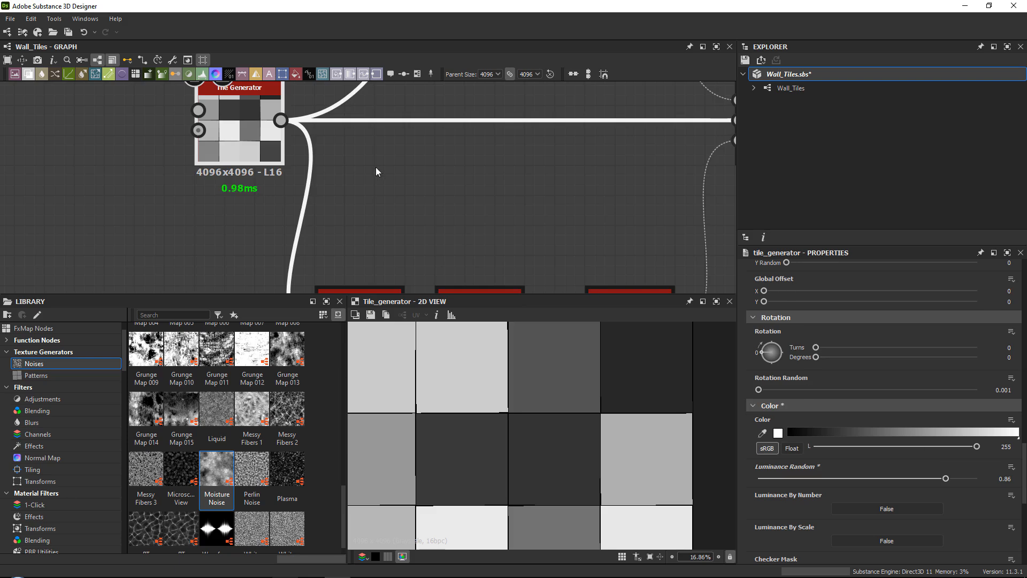
Insert a Histogram Scan right after the Tile Generator and set its Position to 1.
middle_click_drag(249, 126, 249, 174)
key("space")
type("hi")
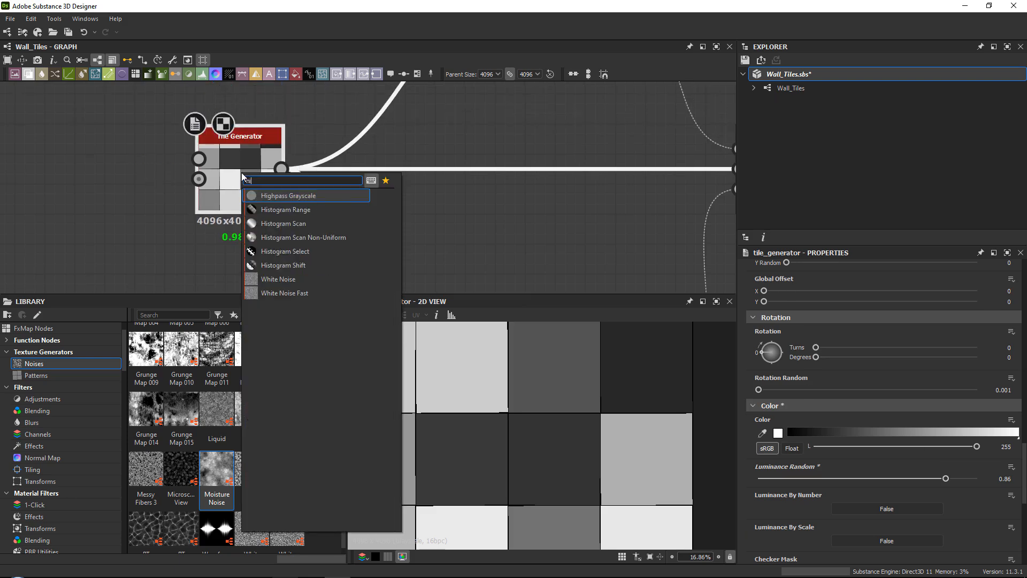
key("Down")
key("Down")
key("Return")
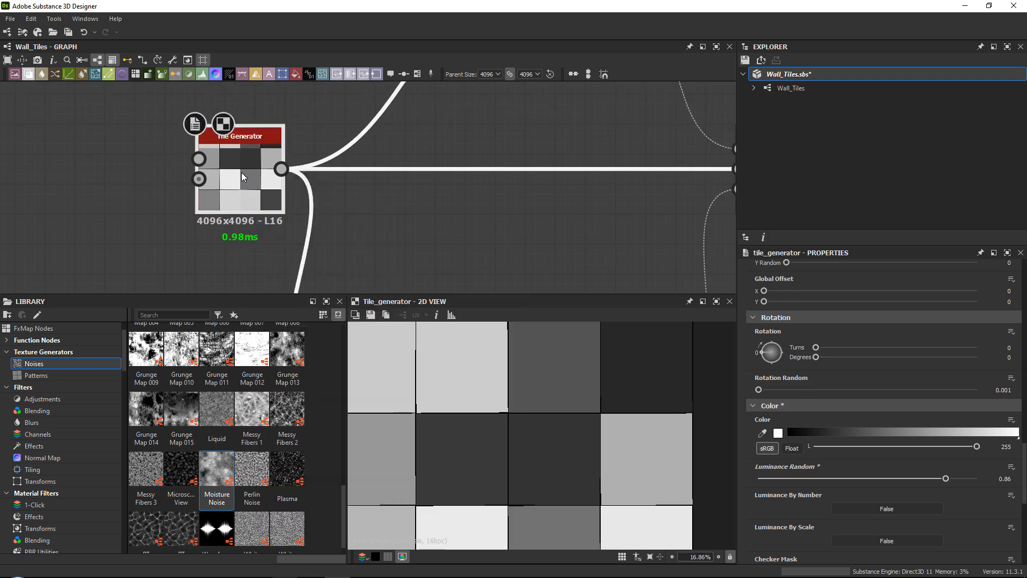
left_click_drag(749, 484, 1025, 488)
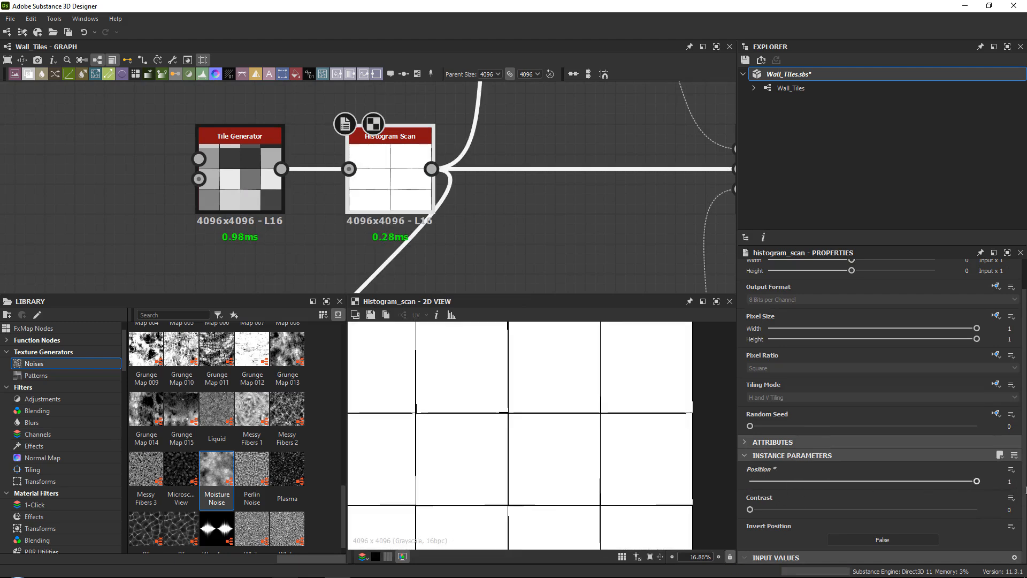
Feed the Histogram Select directly from the Tile Generator instead of the copied Flood Fill to Random Grayscale.
scroll(486, 417, "up", 5)
scroll(268, 163, "down", 3)
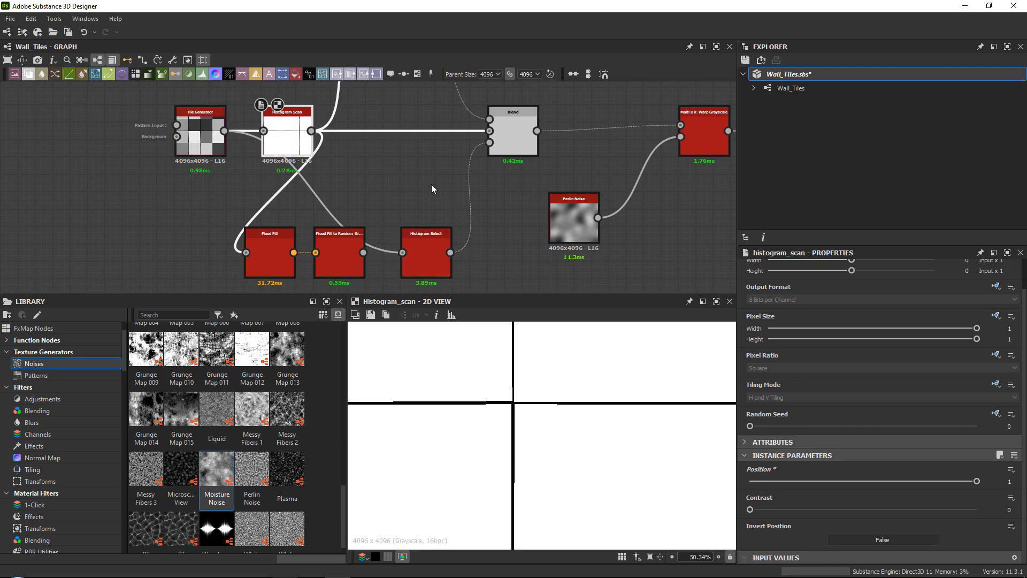
middle_click_drag(431, 184, 268, 273)
left_click_drag(268, 277, 303, 229)
scroll(255, 220, "up", 3)
middle_click_drag(208, 155, 208, 209)
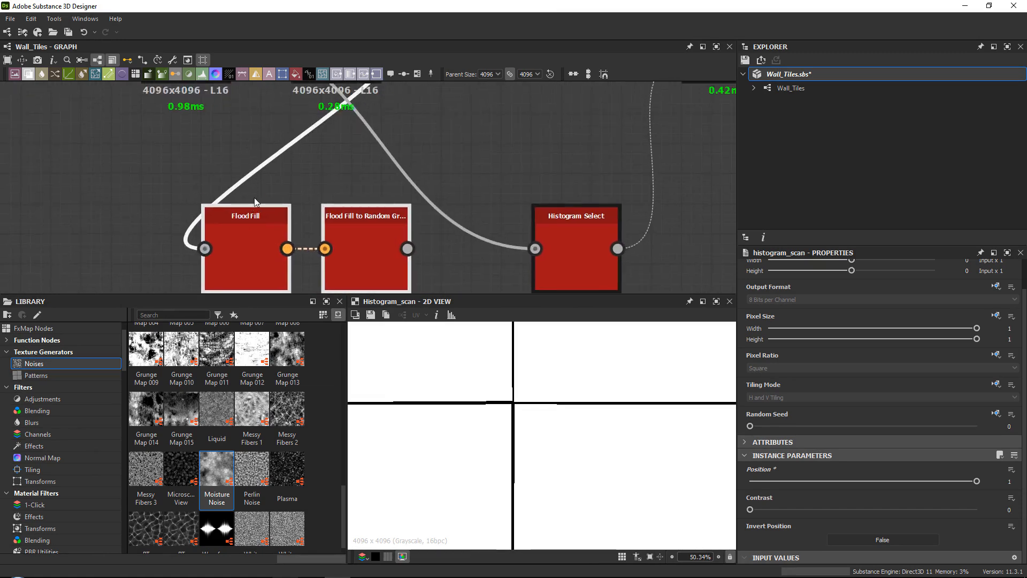
scroll(213, 165, "down", 3)
scroll(198, 139, "up", 2)
left_click(291, 144)
left_click_drag(291, 145, 371, 157)
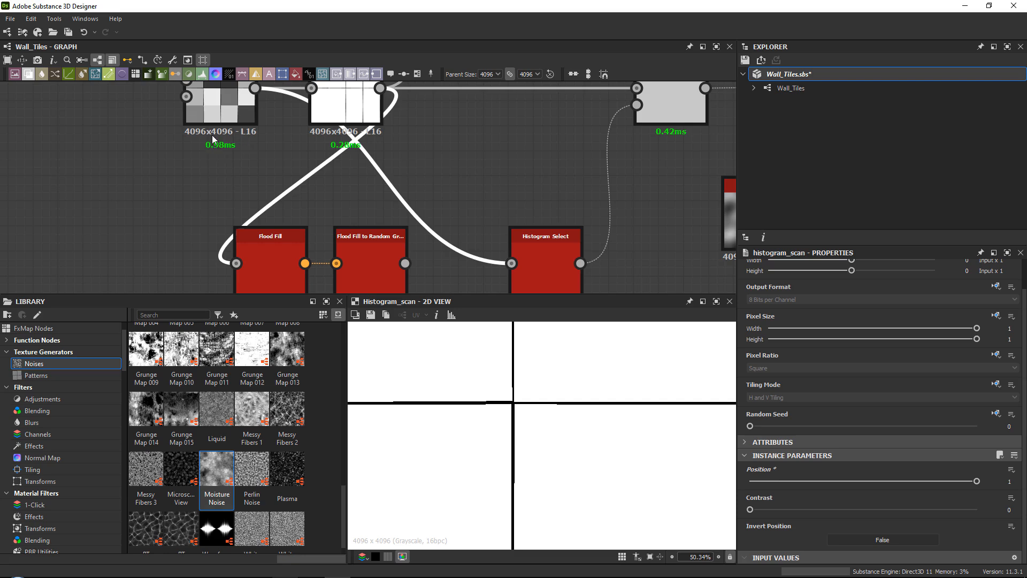
Delete the copied Flood Fill and Flood Fill to Random Grayscale nodes below the Tile Generator.
middle_click_drag(333, 210, 323, 114)
scroll(230, 221, "up", 2)
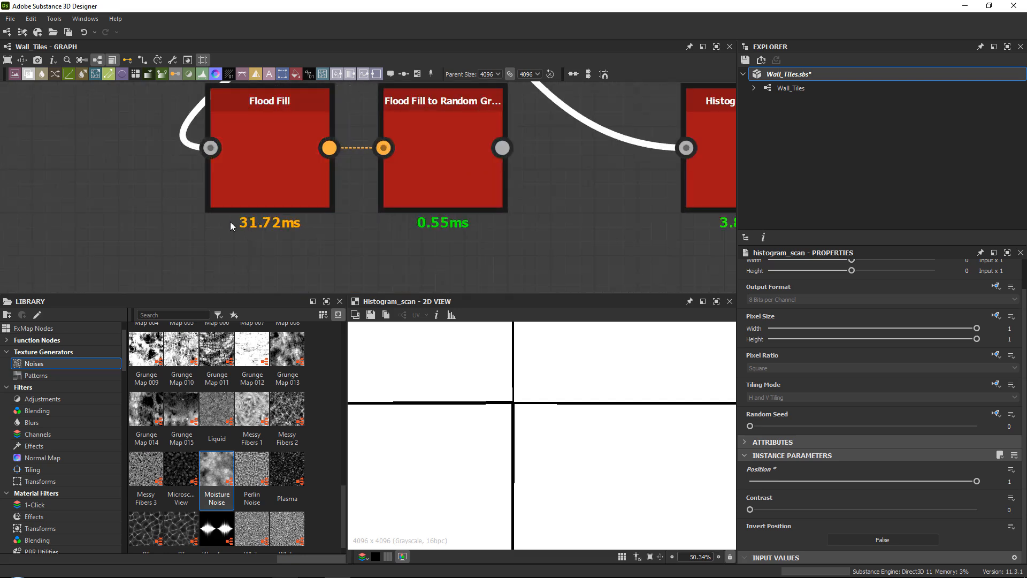
left_click_drag(228, 217, 496, 242)
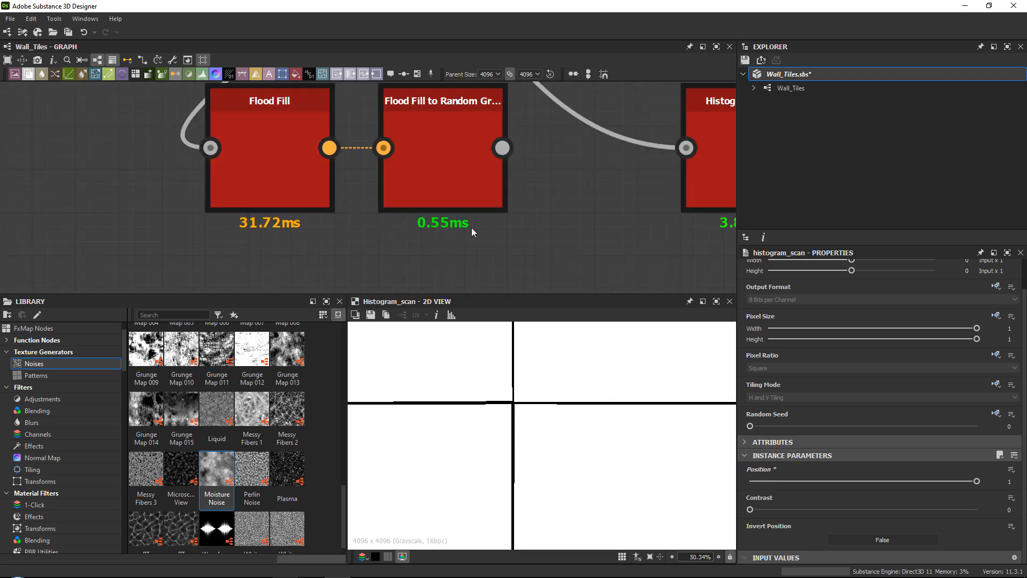
scroll(439, 219, "down", 1)
key("Delete")
scroll(321, 156, "down", 3)
middle_click_drag(407, 167, 374, 287)
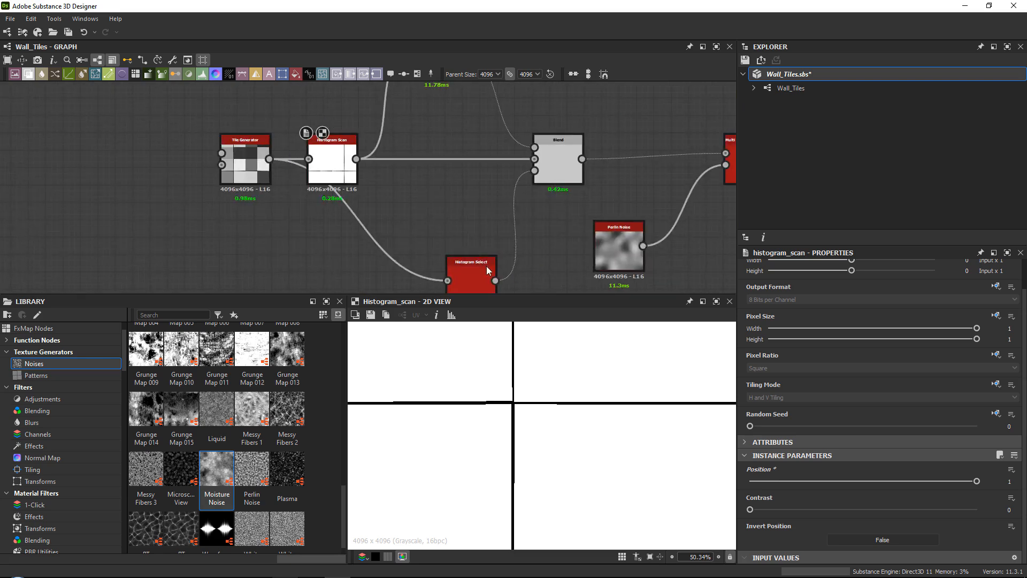
Move the Histogram Select closer to the Histogram Scan and set its Range to 0.44 and Position to 0.49.
left_click_drag(489, 271, 436, 236)
double_click(436, 236)
key("f")
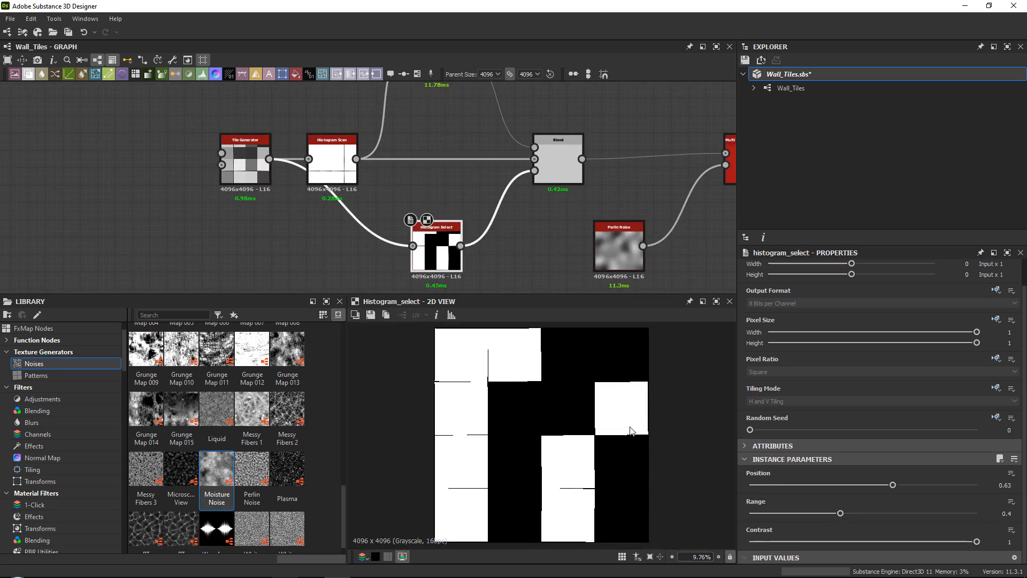
mouse_move(838, 515)
left_mouse_down()
mouse_move(817, 515)
mouse_move(851, 512)
left_mouse_up()
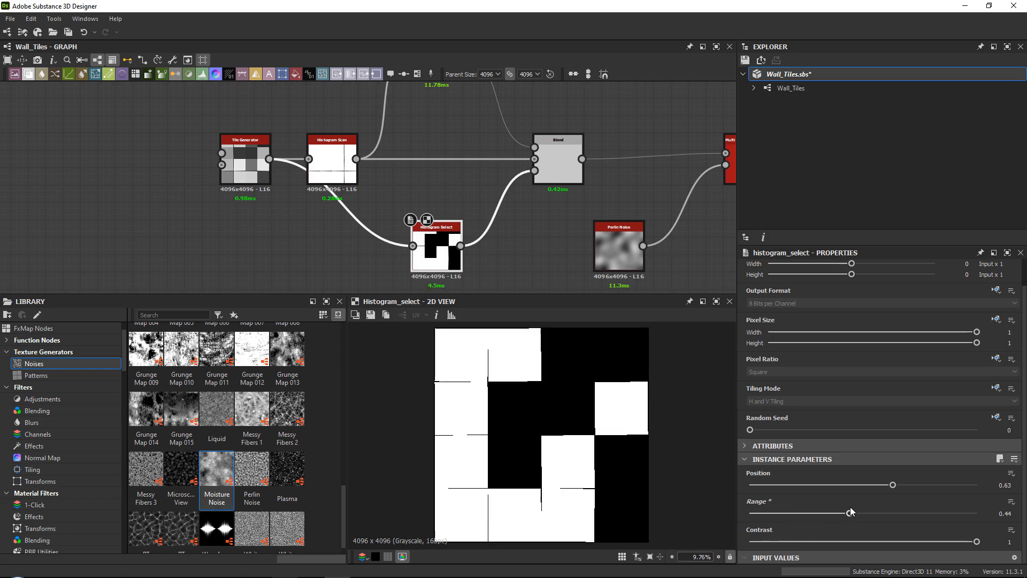
left_click_drag(892, 485, 862, 486)
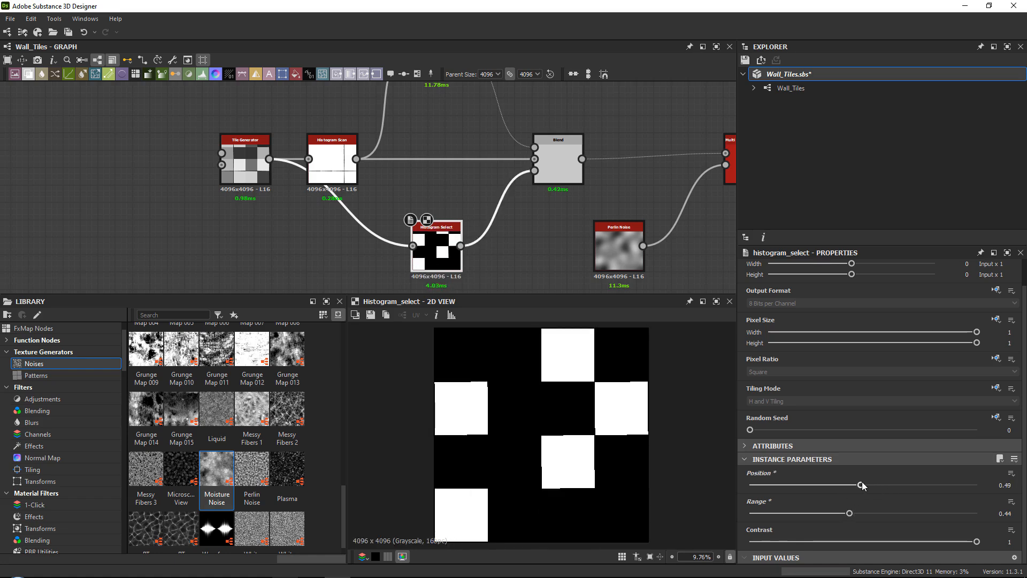
Preview the Blend output and examine which tiles get rounded corners.
double_click(570, 168)
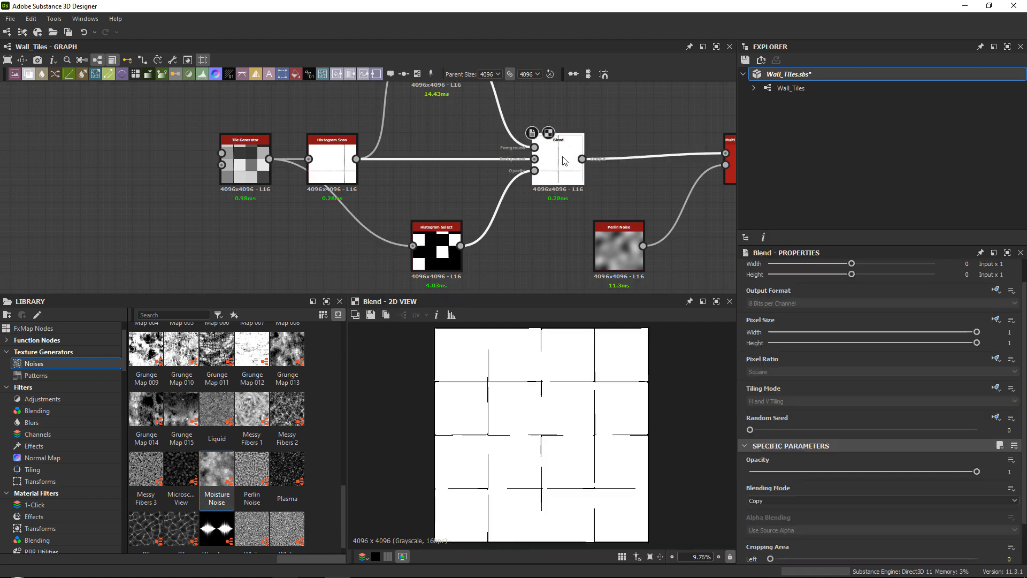
scroll(537, 379, "up", 5)
middle_click_drag(534, 375, 526, 445)
scroll(609, 154, "up", 1)
Preview the Normal node's output and examine the tile edges and corners up close.
middle_click_drag(608, 154, 299, 187)
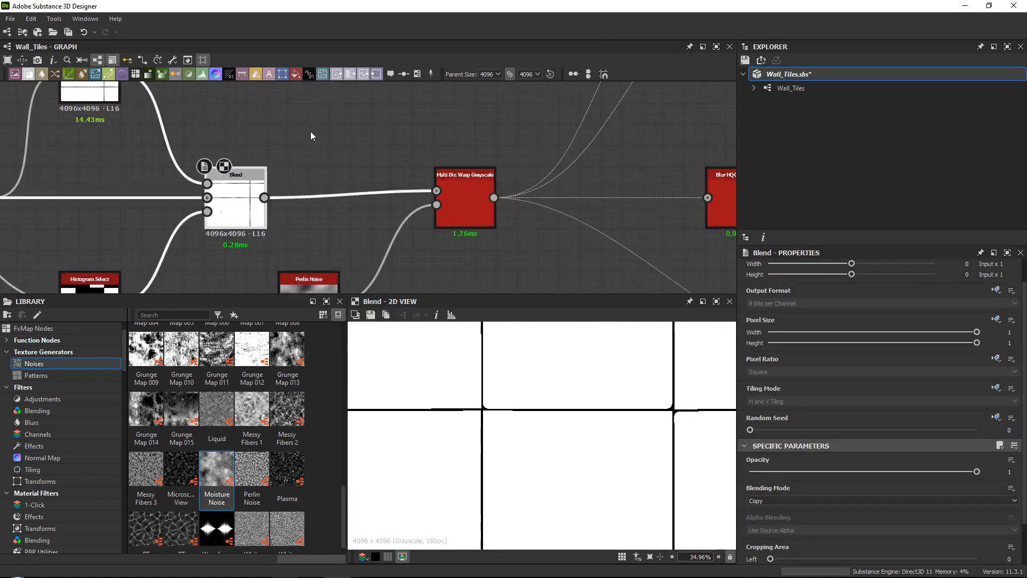
scroll(312, 135, "down", 4)
middle_click_drag(452, 176, 73, 203)
double_click(437, 191)
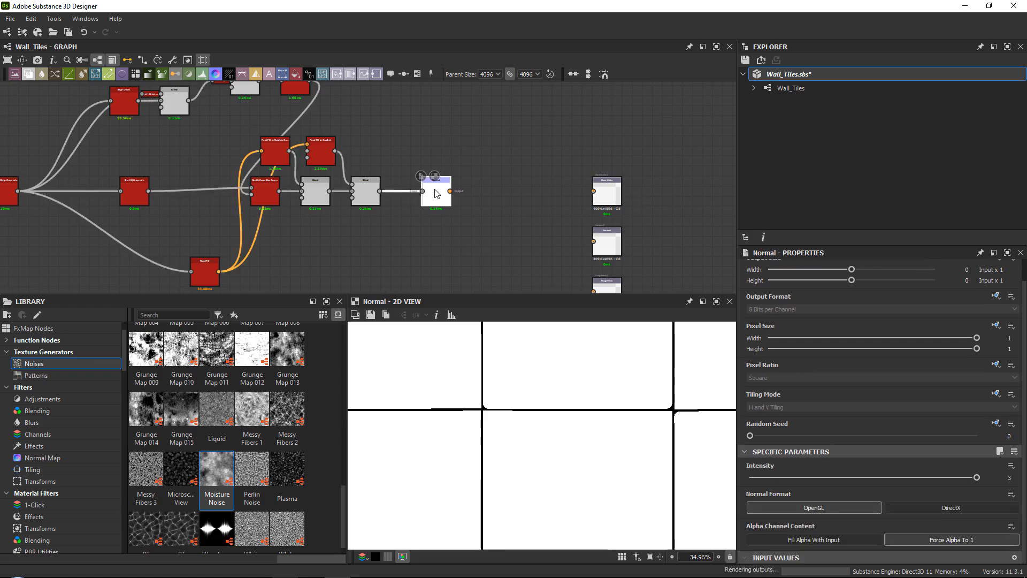
scroll(501, 421, "up", 5)
middle_click_drag(551, 364, 630, 371)
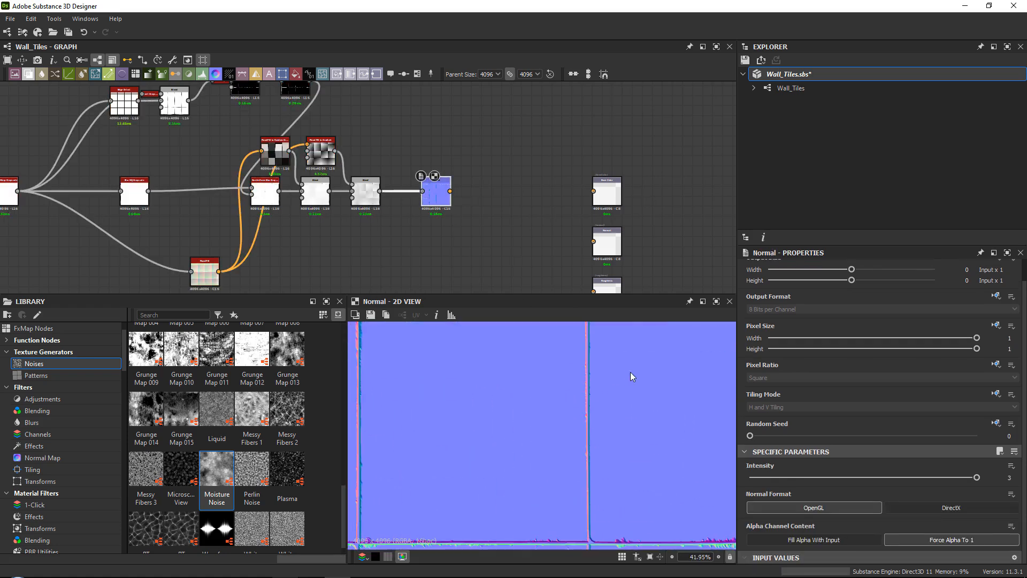
middle_click_drag(488, 545, 571, 417)
middle_click_drag(543, 541, 421, 350)
scroll(535, 429, "down", 2)
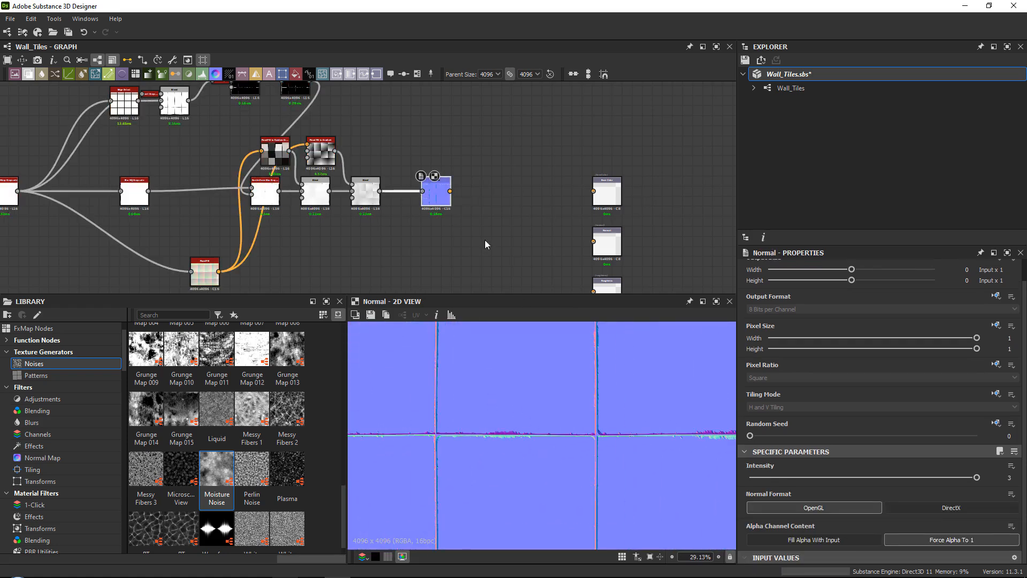
Save the Wall_Tiles package, then connect the Normal node to the Normal output and place the node close to that output.
middle_click_drag(485, 240, 384, 184)
scroll(384, 185, "up", 2)
middle_click_drag(421, 213, 379, 187)
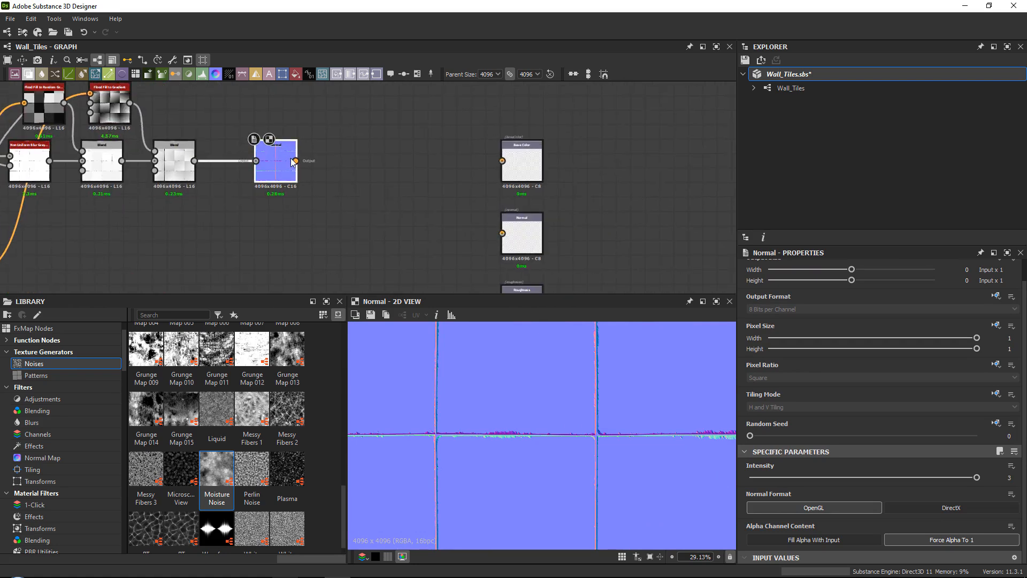
right_click(817, 74)
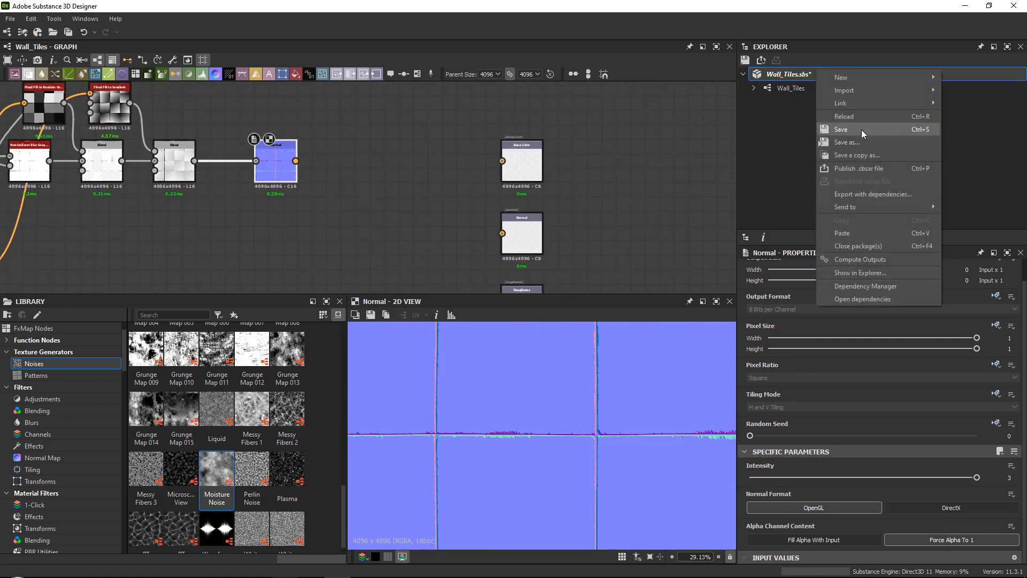
left_click(861, 130)
left_click_drag(295, 161, 501, 233)
left_click_drag(292, 163, 378, 209)
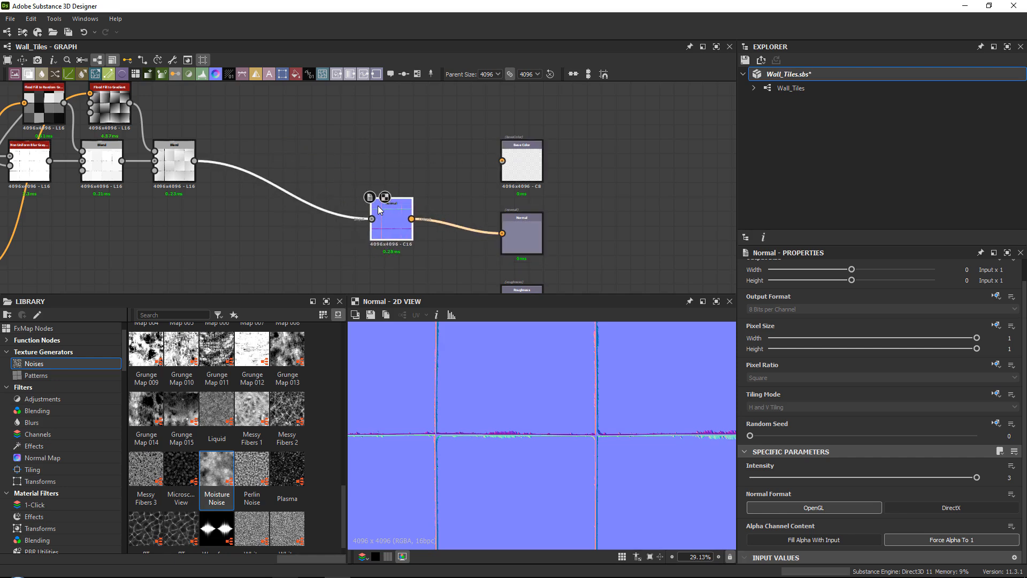
Connect the last Blend node of the height chain to the Height output.
middle_click_drag(362, 207, 394, 118)
scroll(394, 118, "down", 1)
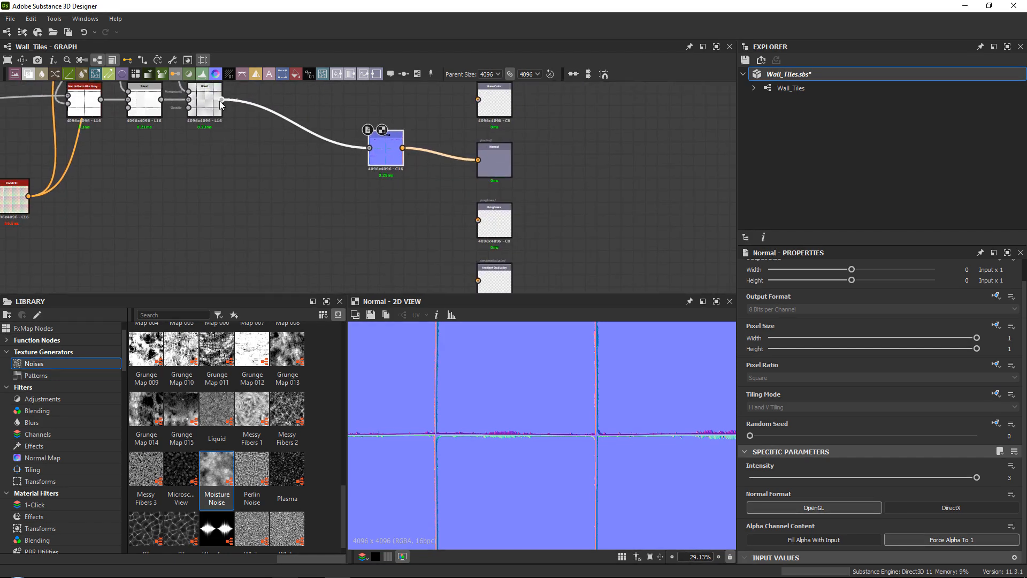
middle_click_drag(359, 211, 324, 167)
scroll(396, 237, "up", 3)
left_click_drag(323, 167, 419, 268)
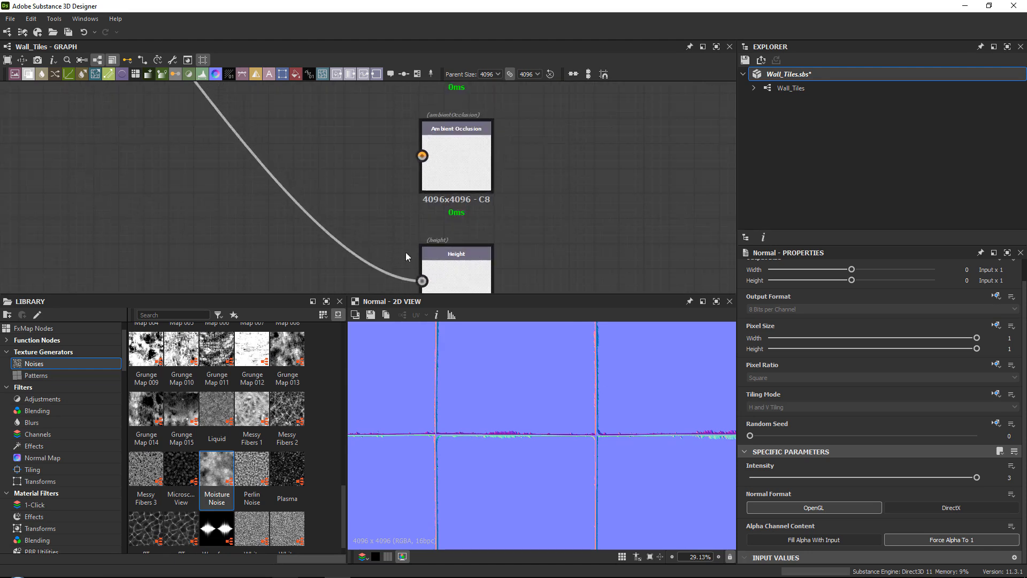
Add an Ambient Occlusion (RTAO) node fed by the last Blend and place it beside the Ambient Occlusion output.
scroll(403, 242, "down", 2)
key("space")
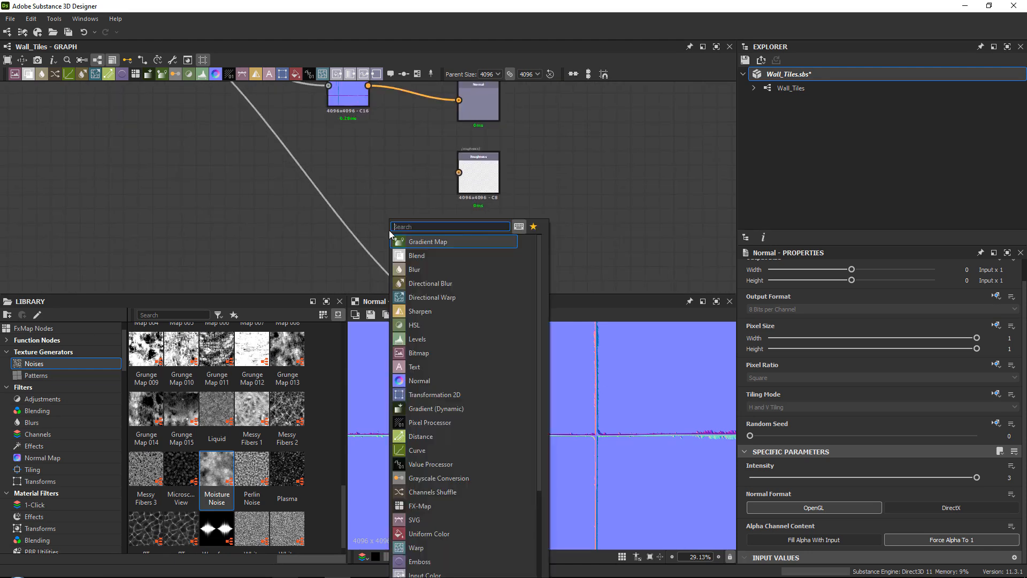
type("ambi")
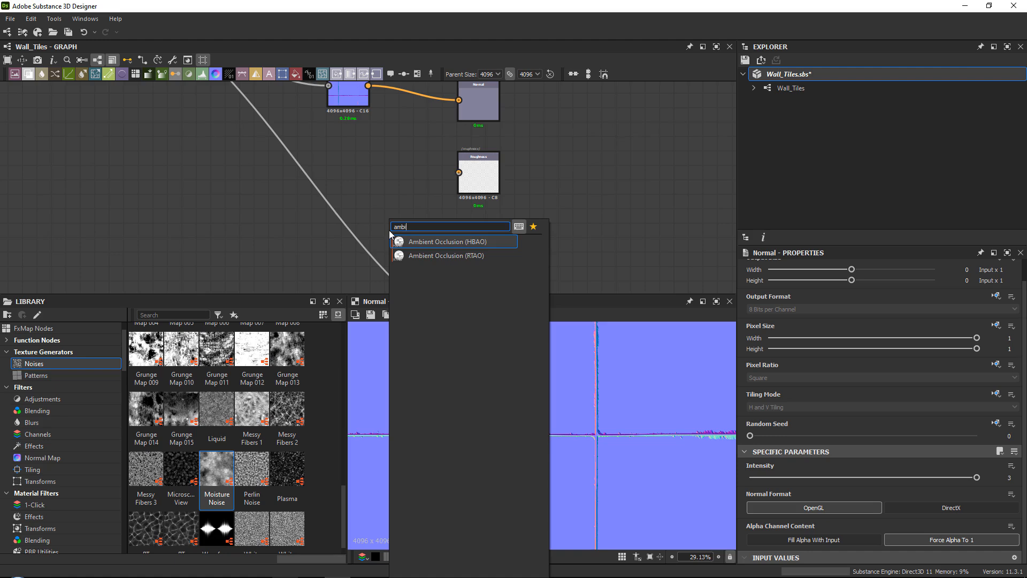
key("Down")
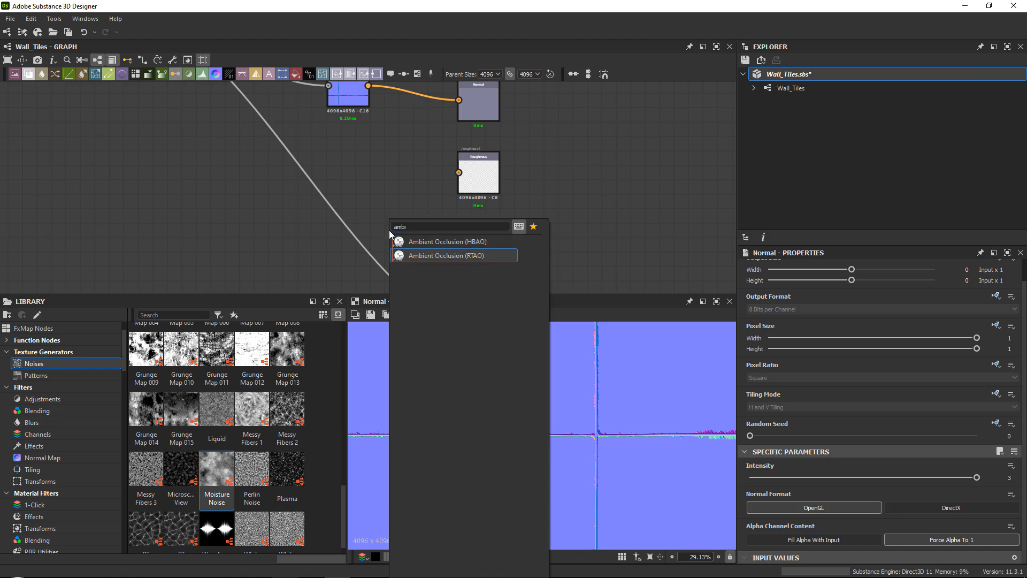
key("Return")
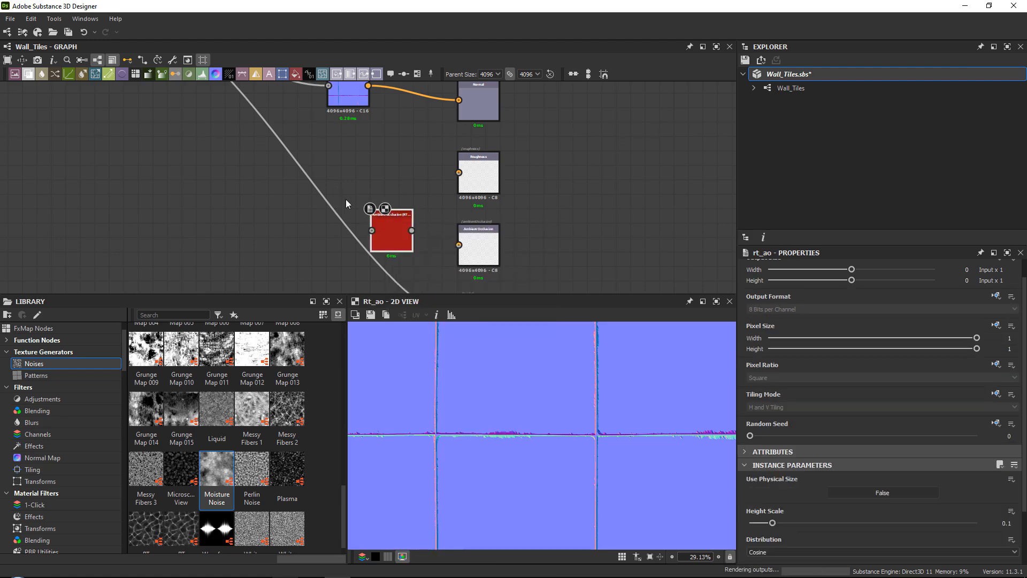
scroll(345, 199, "down", 2)
left_click_drag(231, 106, 381, 244)
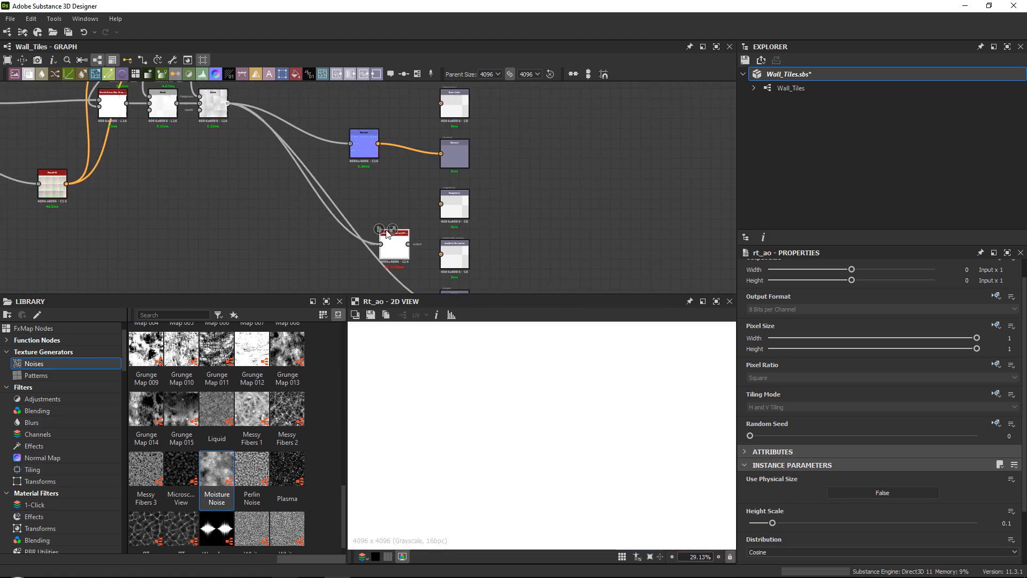
scroll(428, 283, "up", 4)
scroll(330, 239, "up", 2)
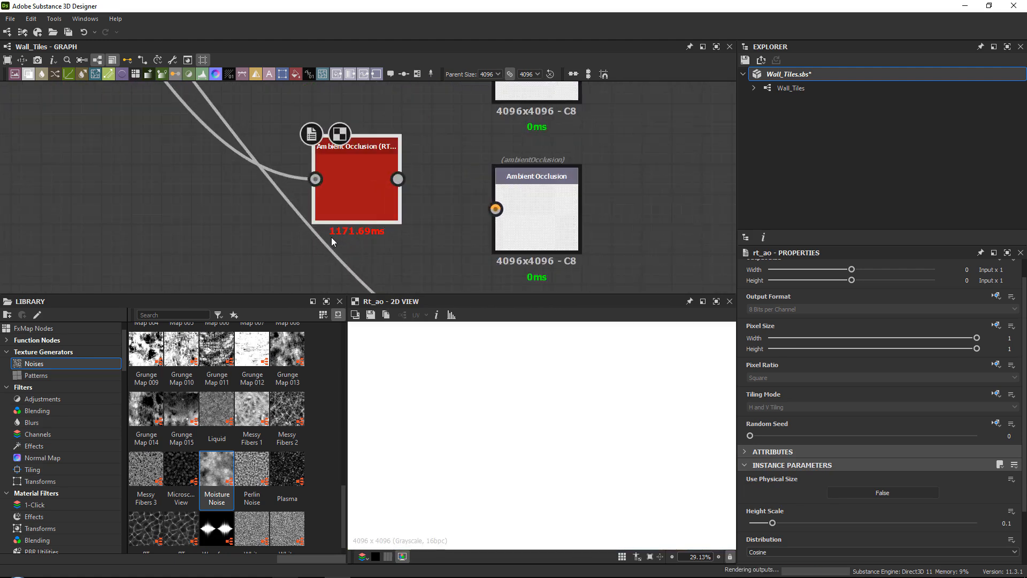
left_click_drag(358, 186, 388, 203)
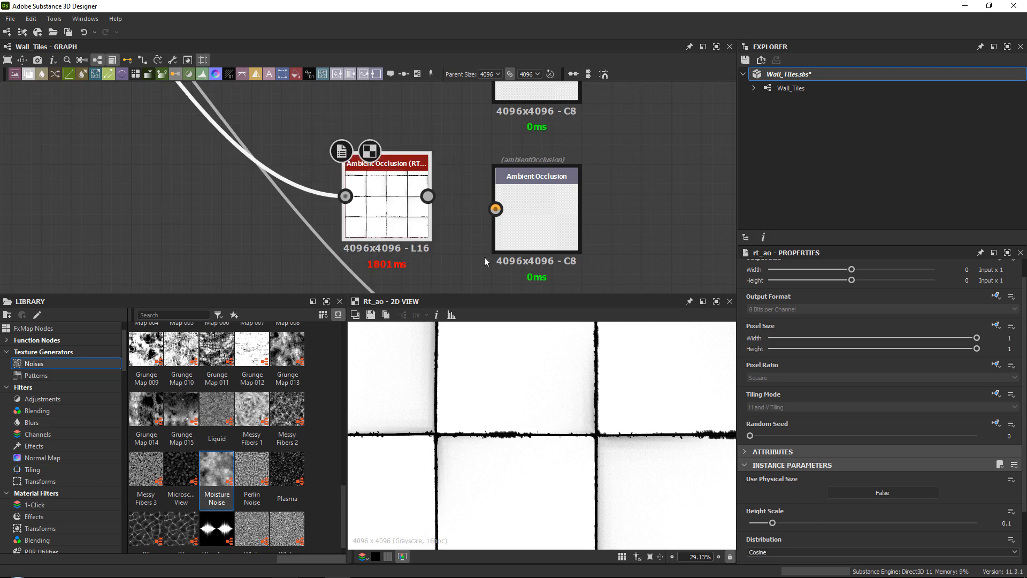
Set the Height Scale of the Ambient Occlusion (RTAO) node to 0.01 and inspect the tile corners up close.
middle_click_drag(422, 251, 392, 263)
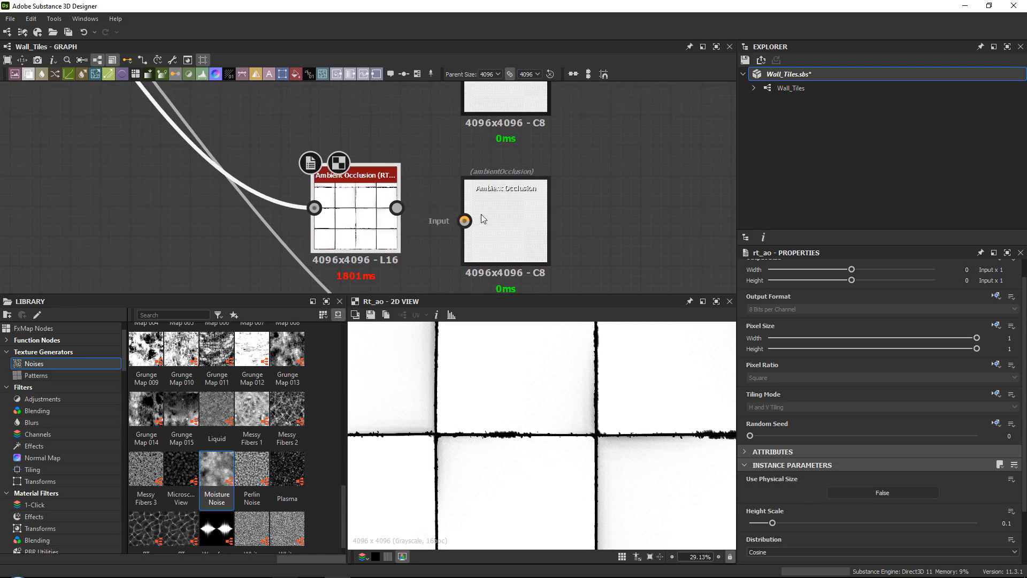
scroll(730, 500, "down", 2)
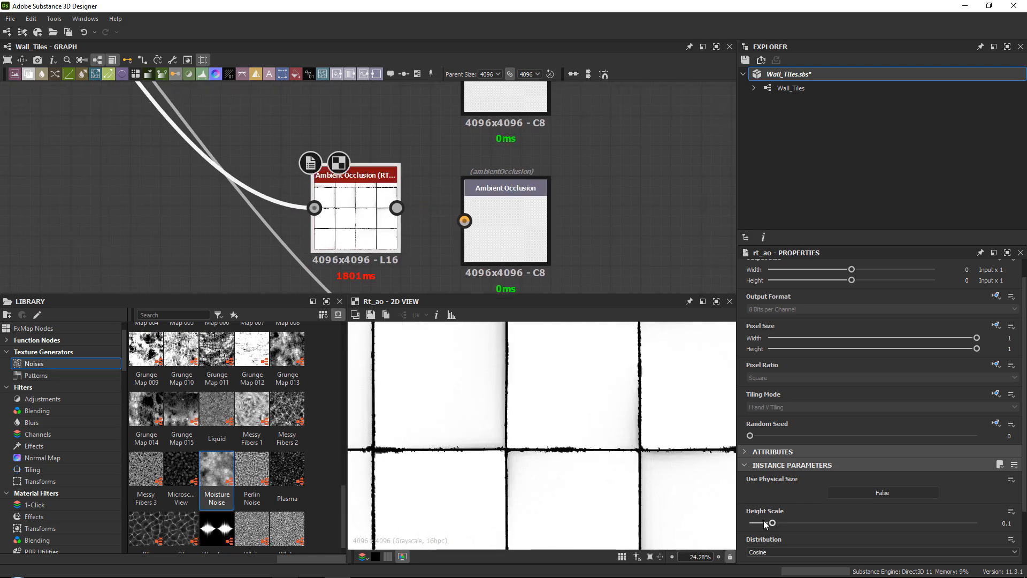
left_click_drag(764, 524, 754, 525)
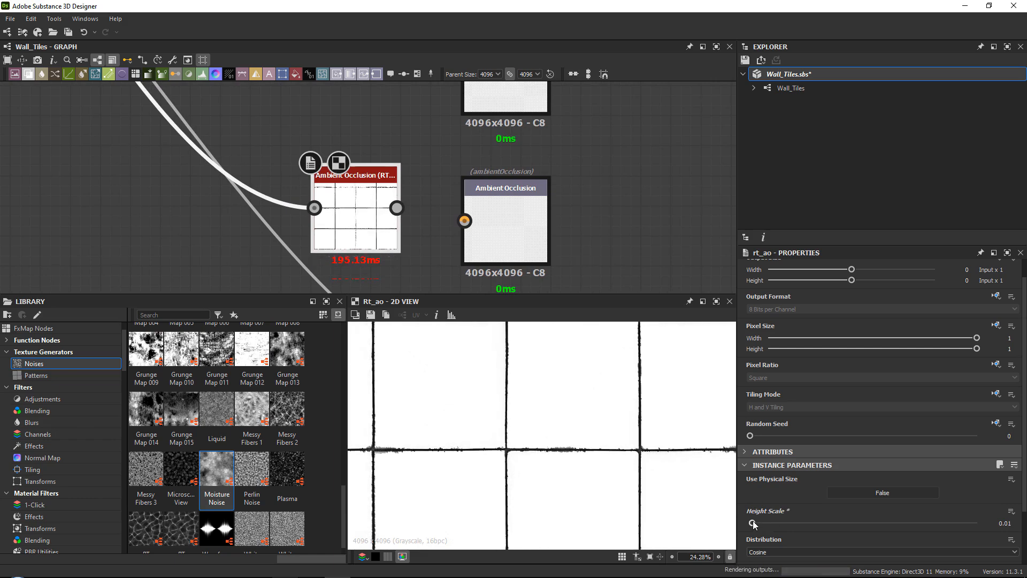
scroll(508, 451, "up", 10)
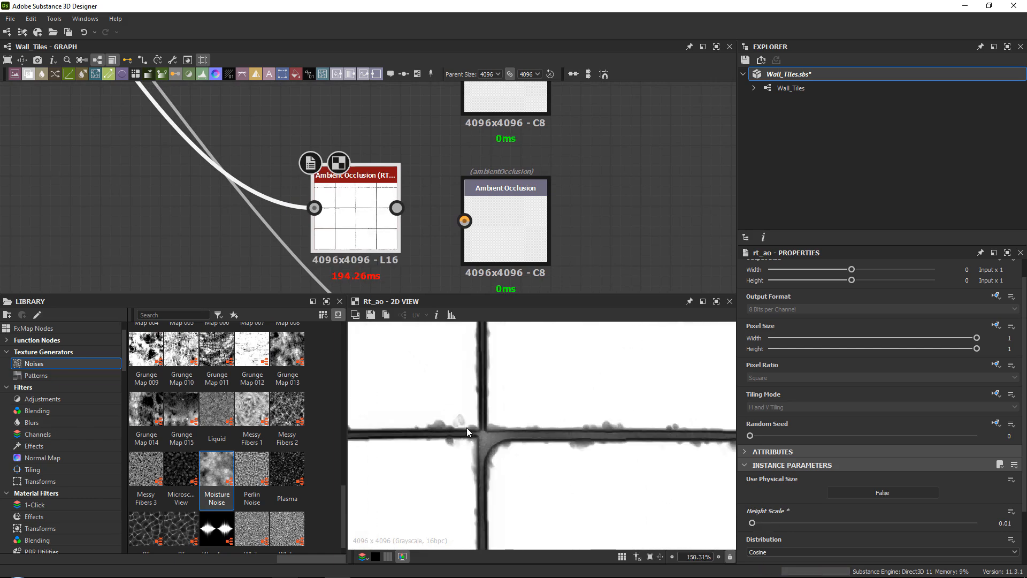
scroll(766, 493, "down", 2)
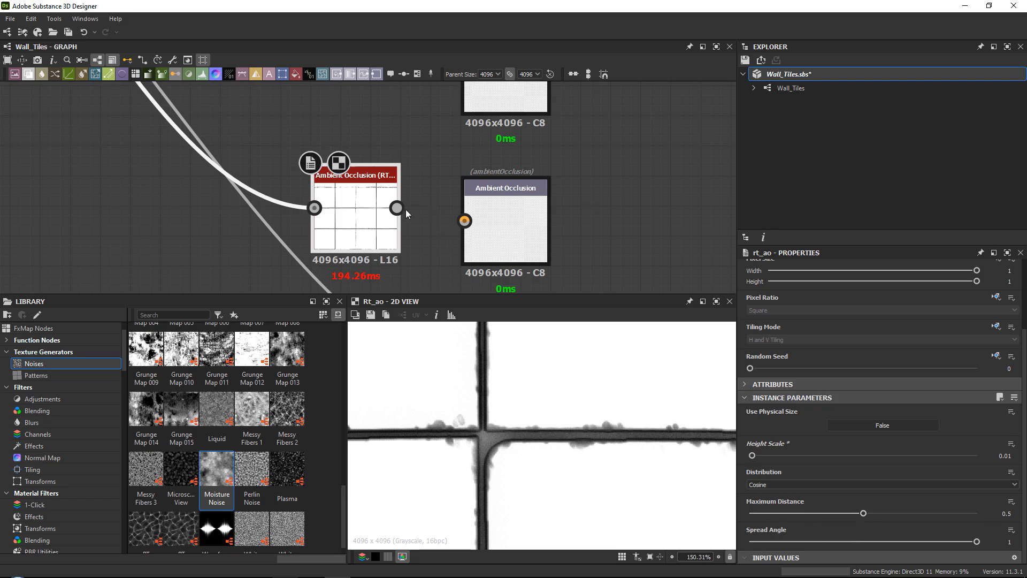
Connect the Ambient Occlusion (RTAO) node to the Ambient Occlusion output and save the Wall_Tiles package.
left_click_drag(397, 208, 493, 217)
scroll(541, 175, "down", 6)
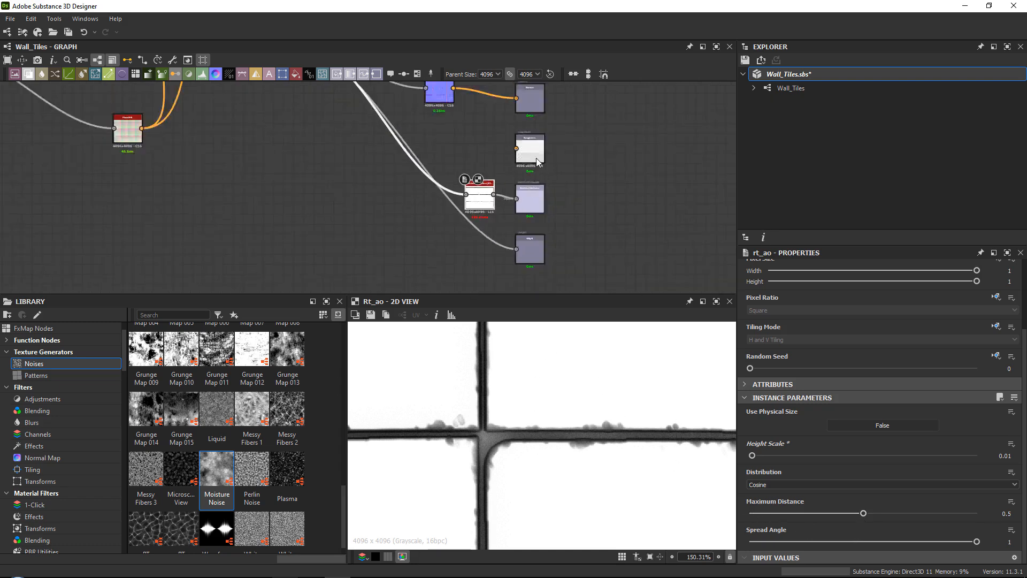
right_click(792, 78)
left_click(821, 130)
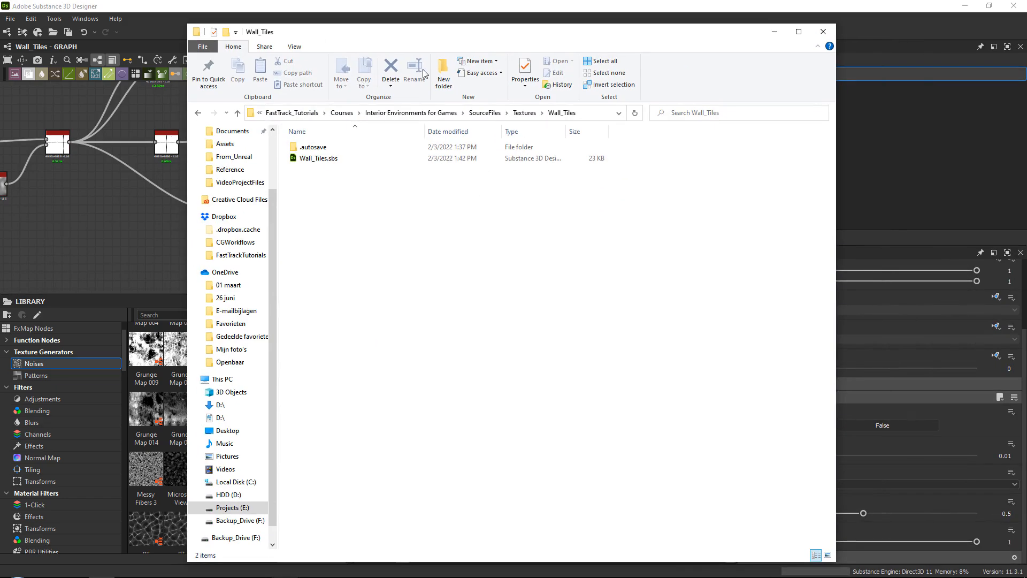
Create a folder named Final inside the Wall_Tiles textures folder in File Explorer and open it.
key("ctrl+shift+n")
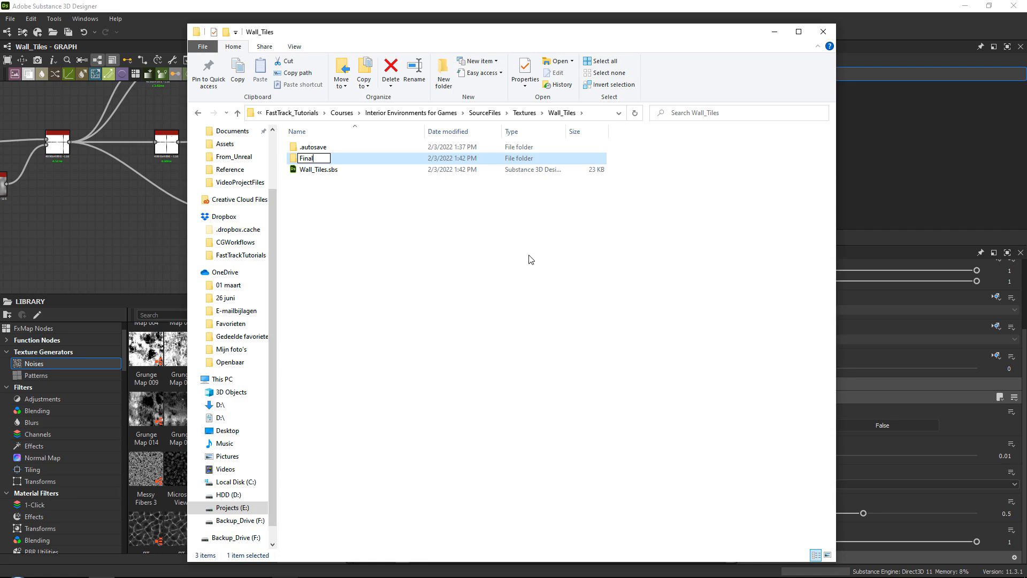
key("Return")
double_click(321, 158)
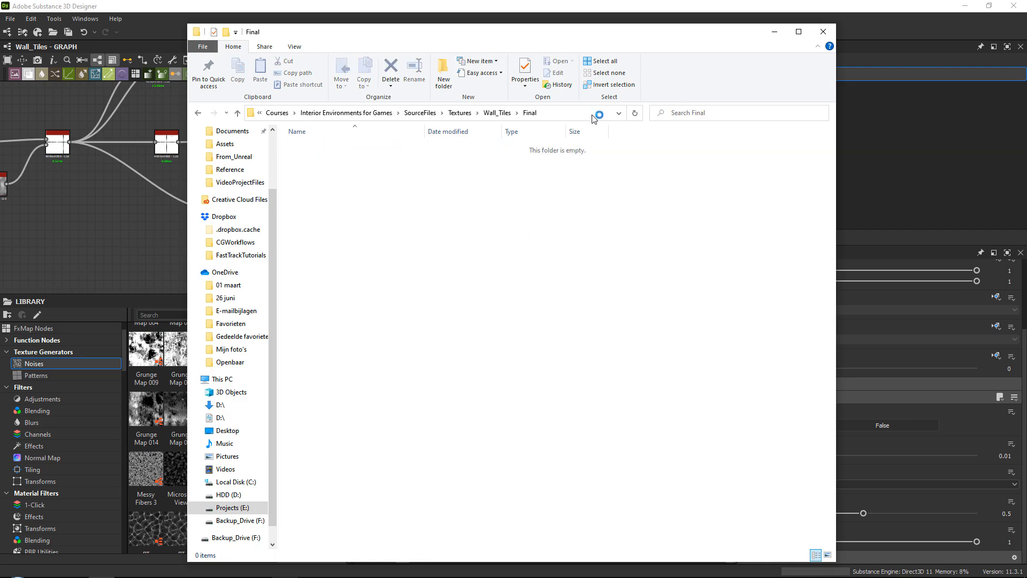
Create a Tiles_Clean subfolder inside Final, open it to check its path, and close File Explorer.
left_click(593, 113)
left_click(579, 181)
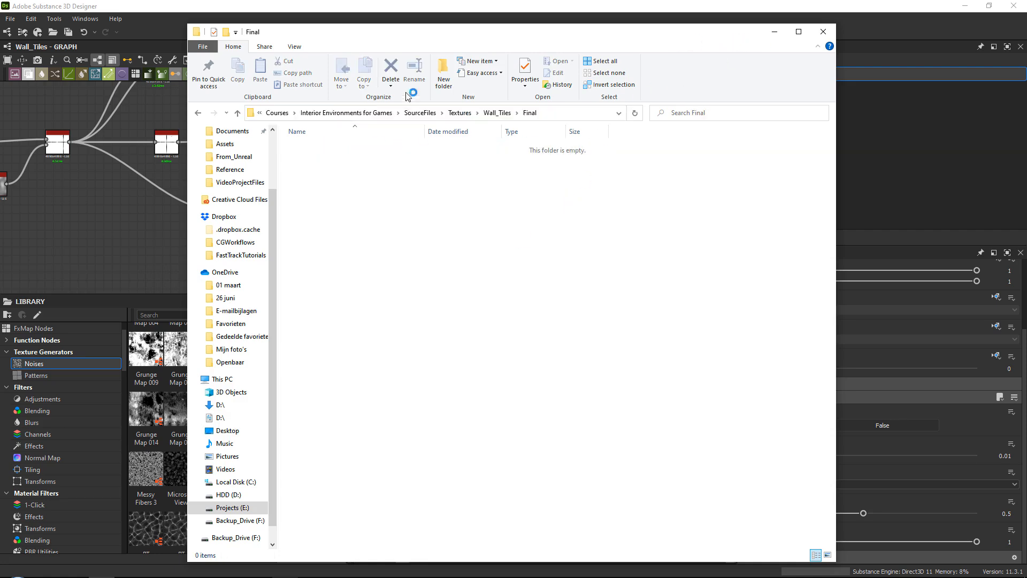
left_click(440, 72)
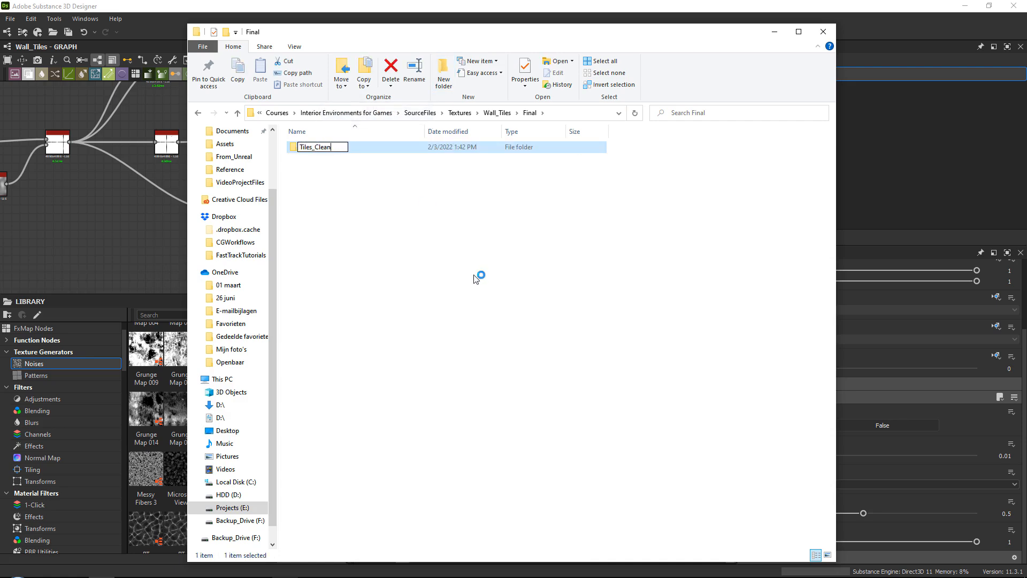
key("Return")
double_click(337, 143)
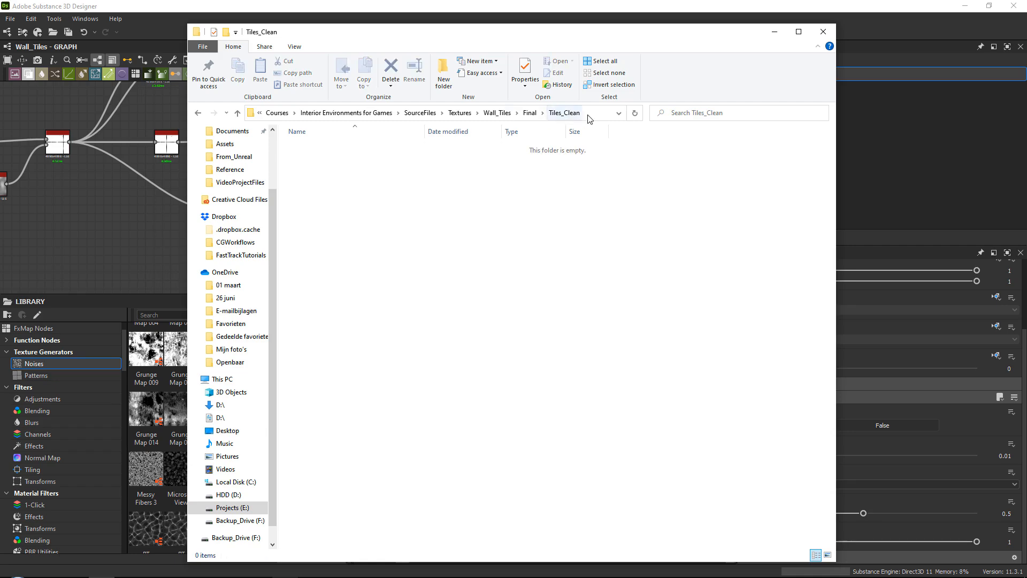
left_click(592, 113)
left_click(822, 31)
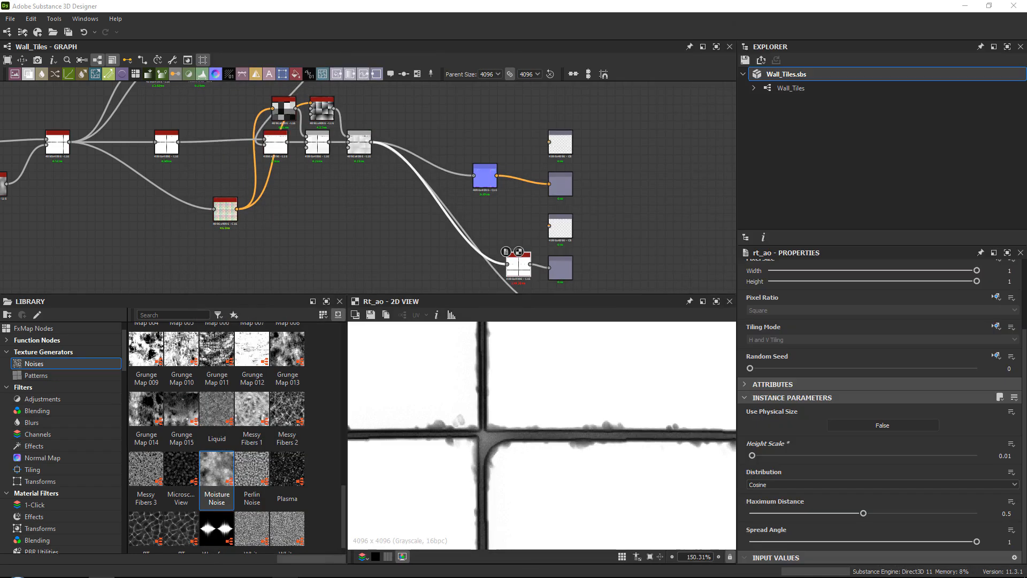
Start a bitmap export of the Wall_Tiles graph outputs and set the destination folder to Final/Tiles_Clean.
right_click(801, 94)
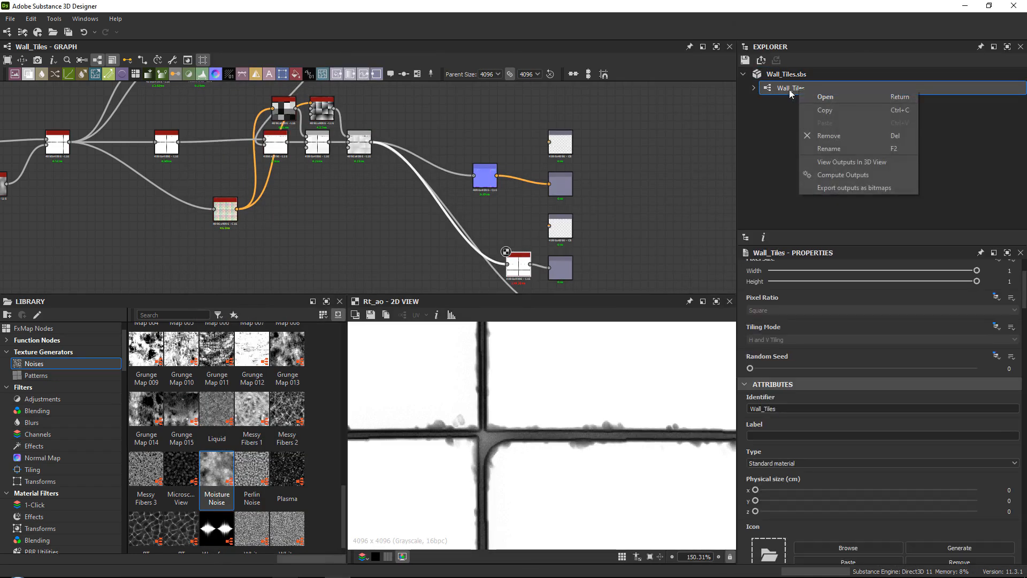
left_click(850, 188)
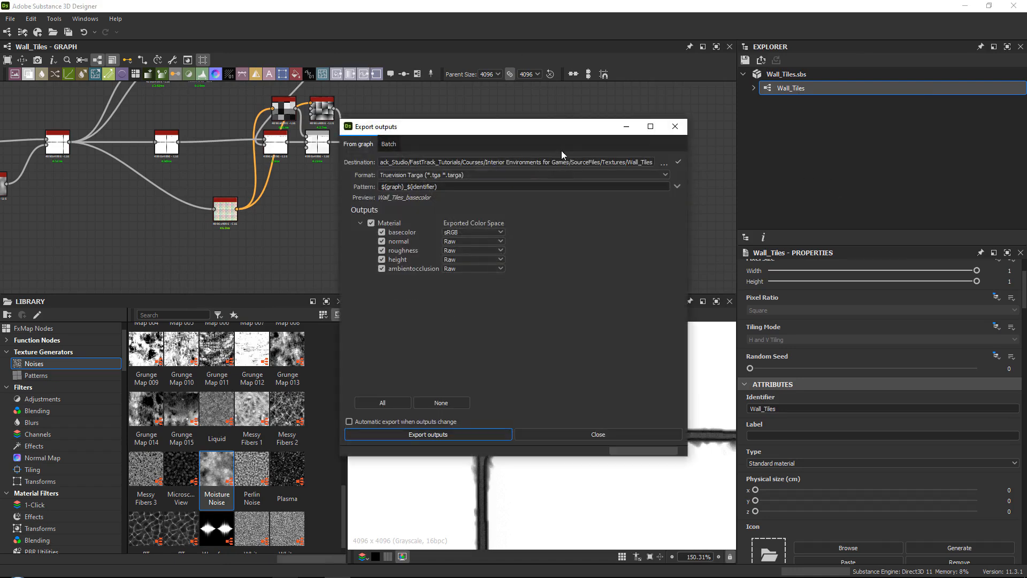
left_click(663, 163)
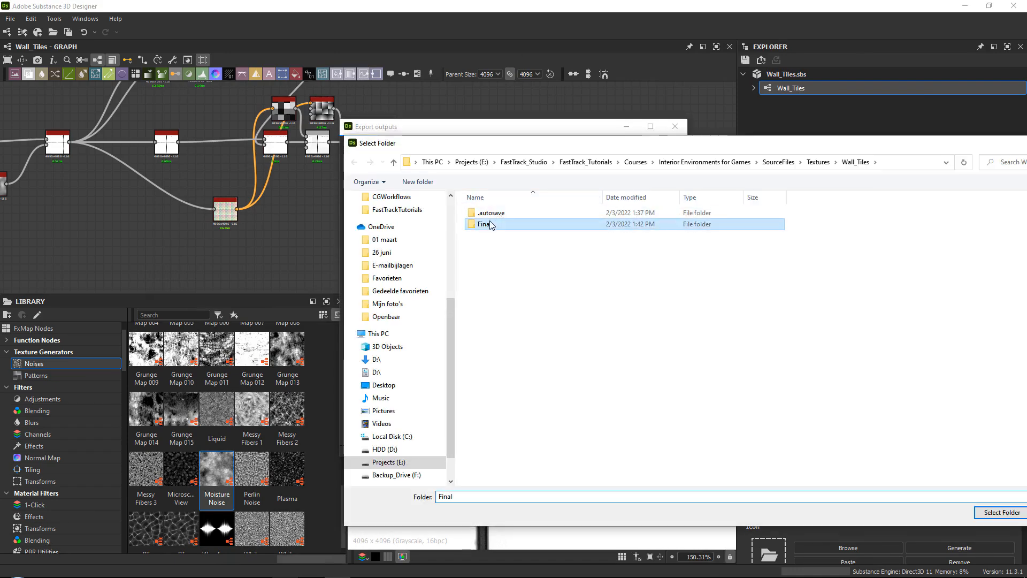
double_click(486, 224)
double_click(490, 214)
left_click_drag(516, 142, 367, 88)
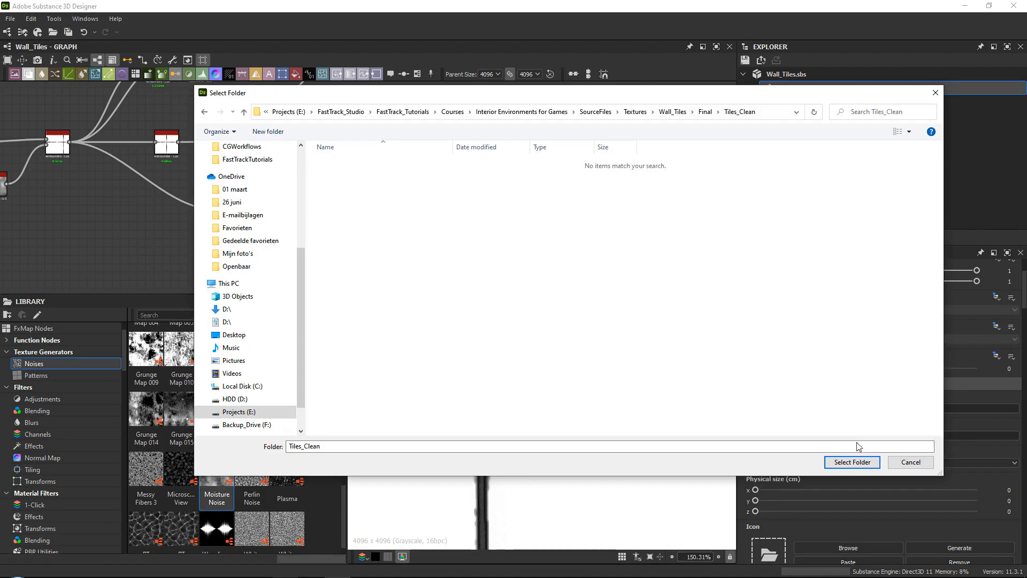
left_click(852, 464)
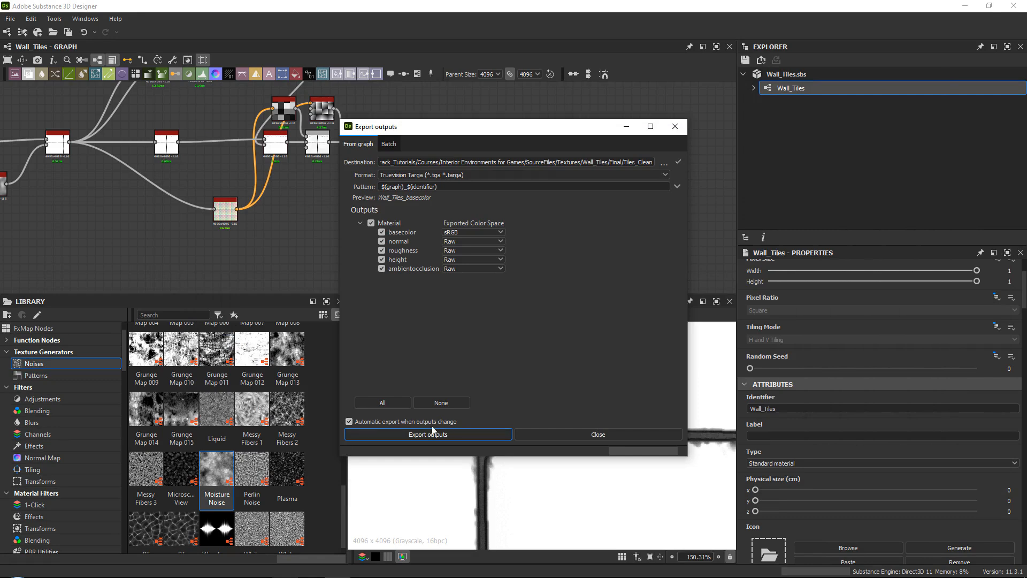
Export all material outputs as Targa files with automatic export on output changes enabled, then close the export dialog.
left_click(468, 435)
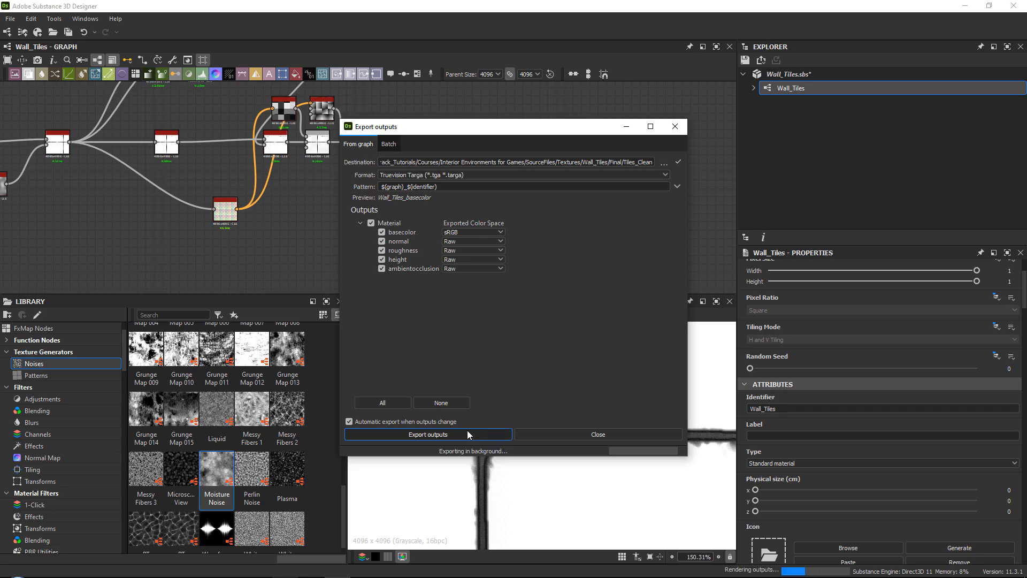
left_click(576, 431)
scroll(356, 156, "up", 6)
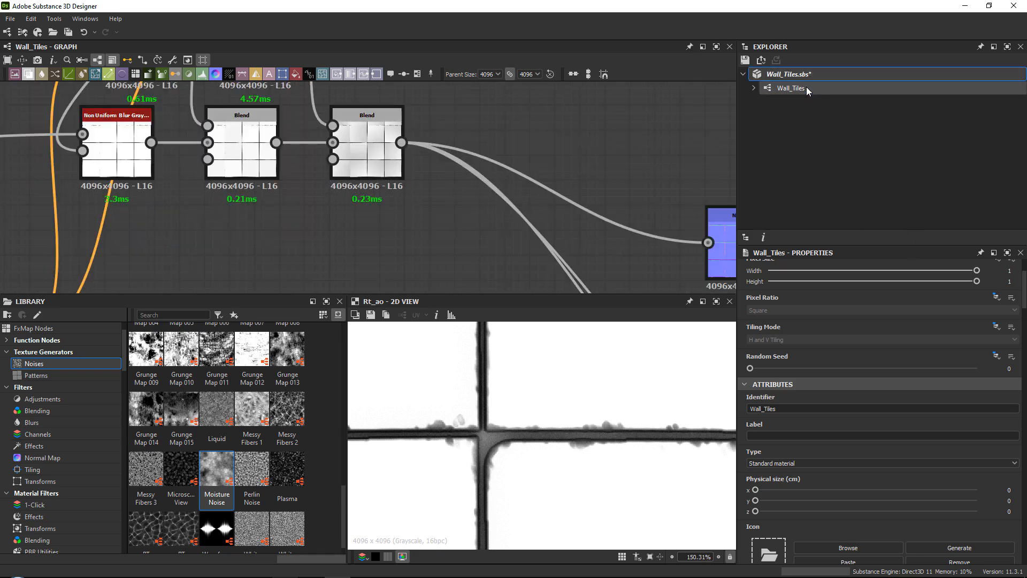
scroll(837, 367, "up", 3)
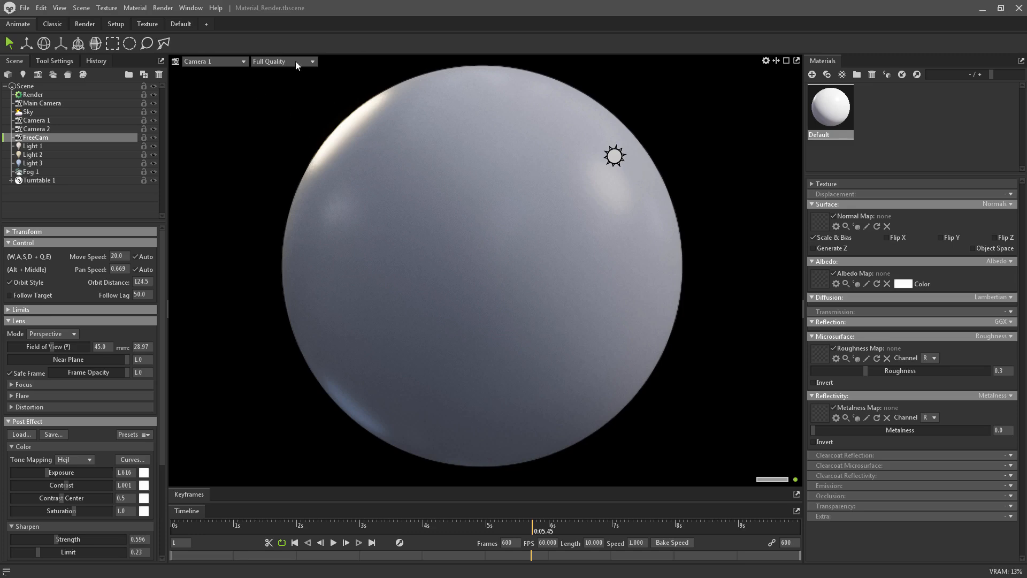
Enable the safe frame for Camera 1 and set the render's output image resolution to 2560 x 2560.
left_click(38, 122)
left_click(33, 372)
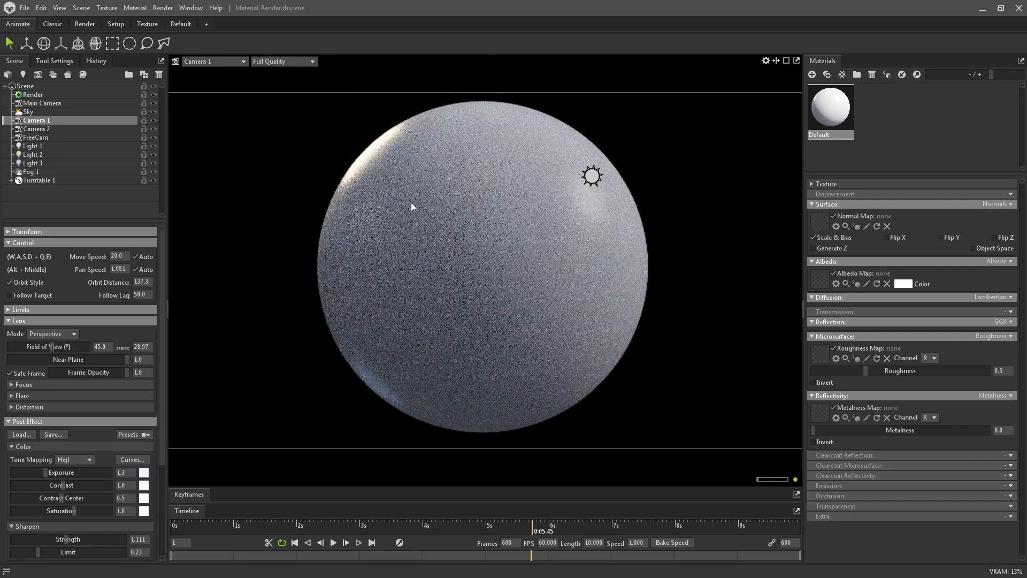
left_click(31, 95)
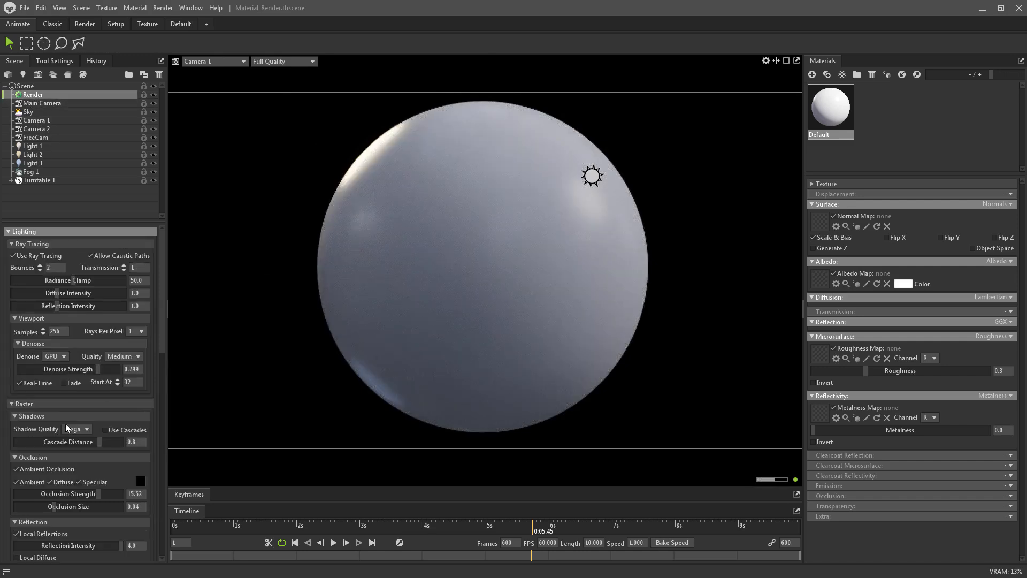
scroll(64, 396, "down", 5)
scroll(107, 377, "down", 3)
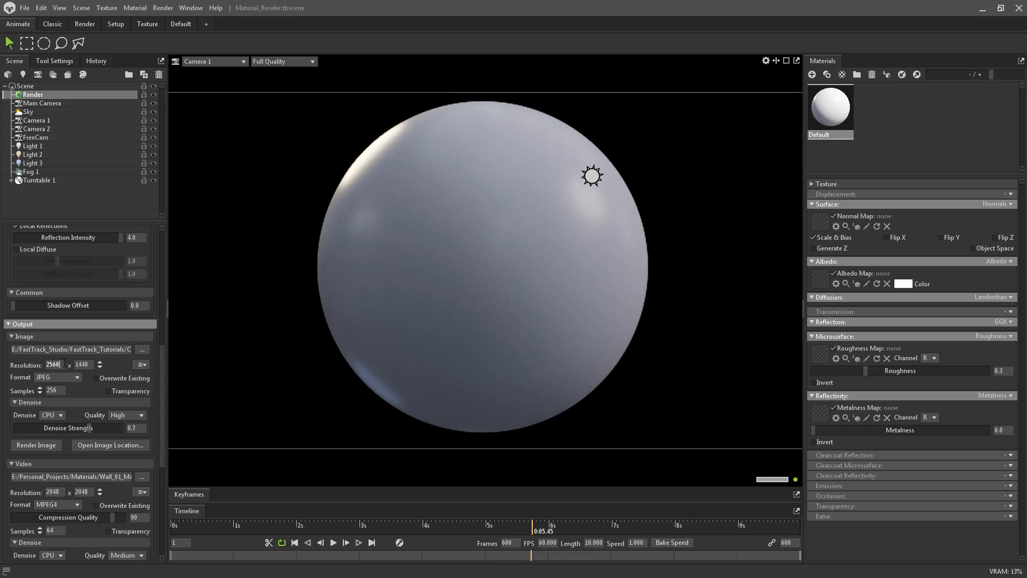
key("Tab")
type("2560")
key("Return")
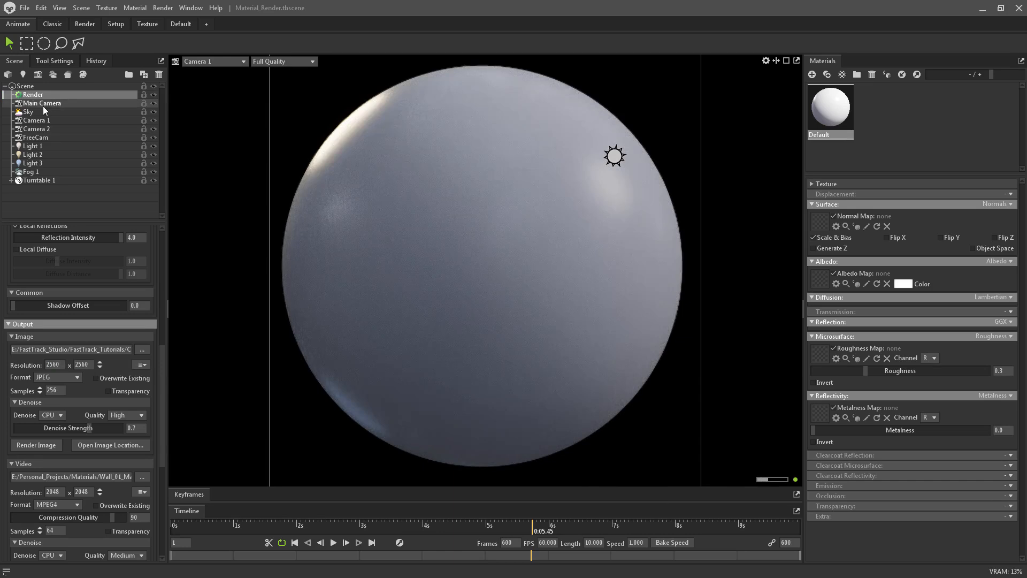
left_click(43, 119)
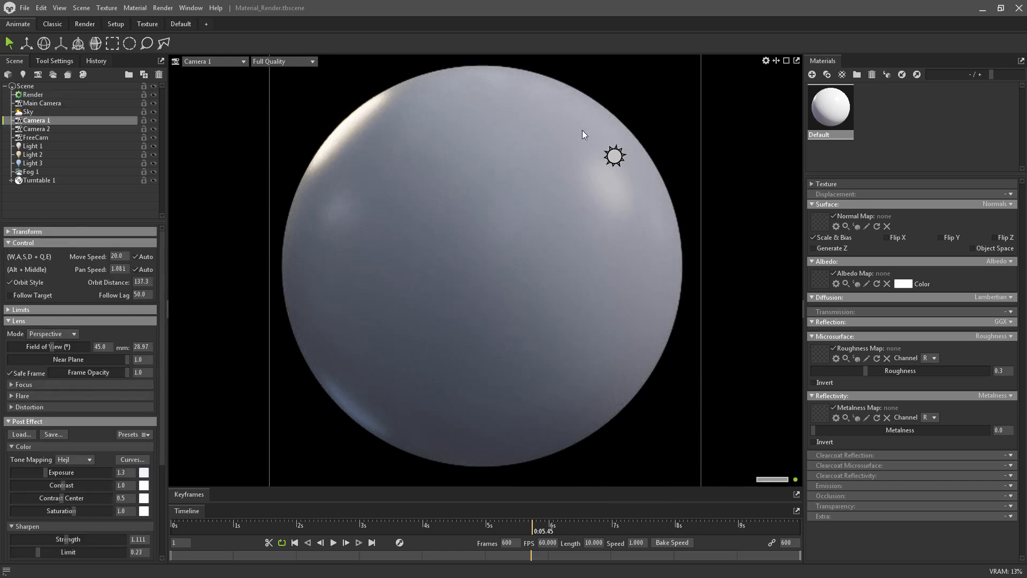
Create a new material named Wall_Tiles_C and assign it to the sphere.
left_click(812, 74)
left_click(884, 136)
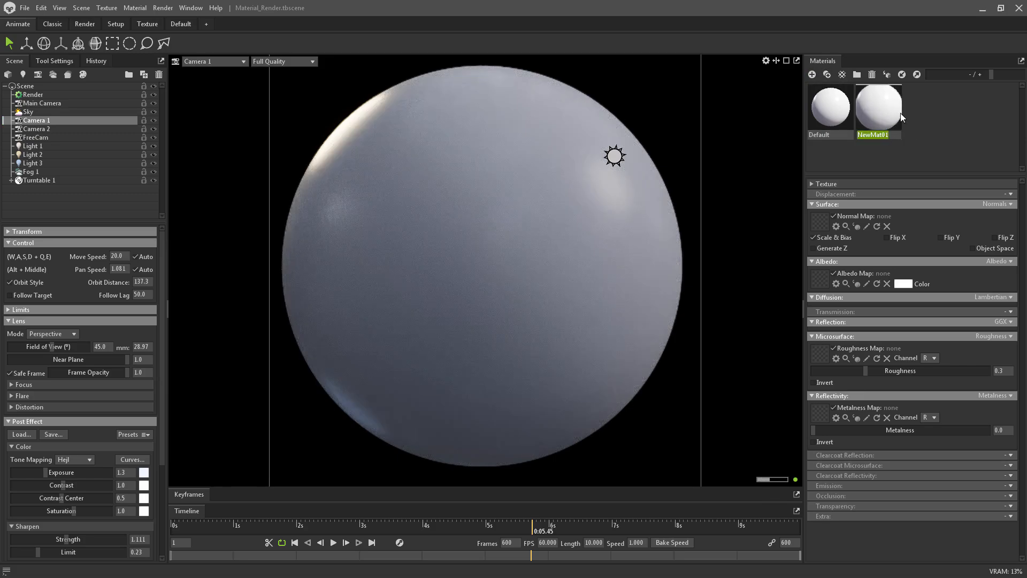
type("Wall_Tiles_C")
key("Return")
left_click_drag(900, 113, 452, 222)
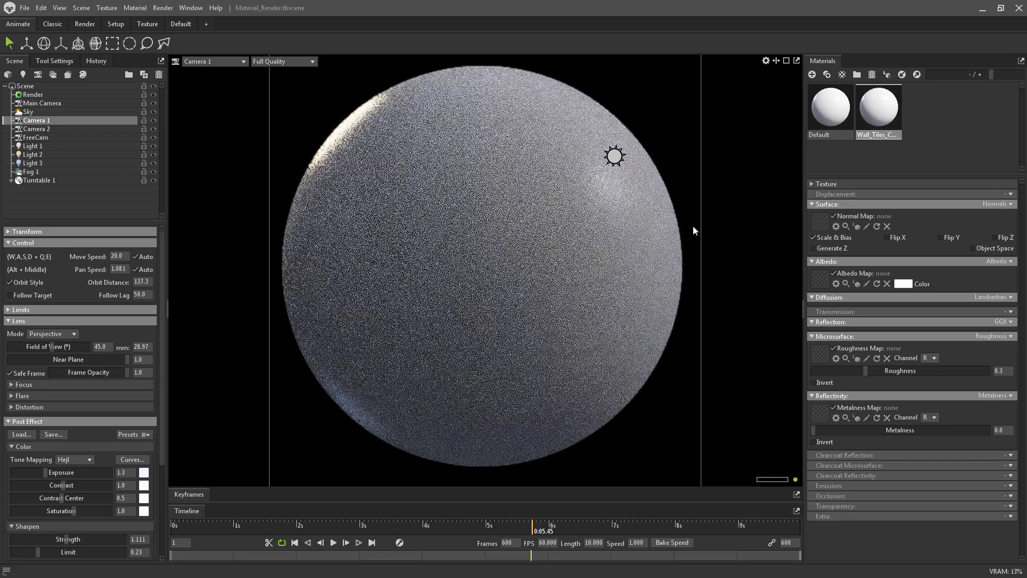
Set the new material's displacement to Height and enable its Occlusion channel.
left_click(1009, 195)
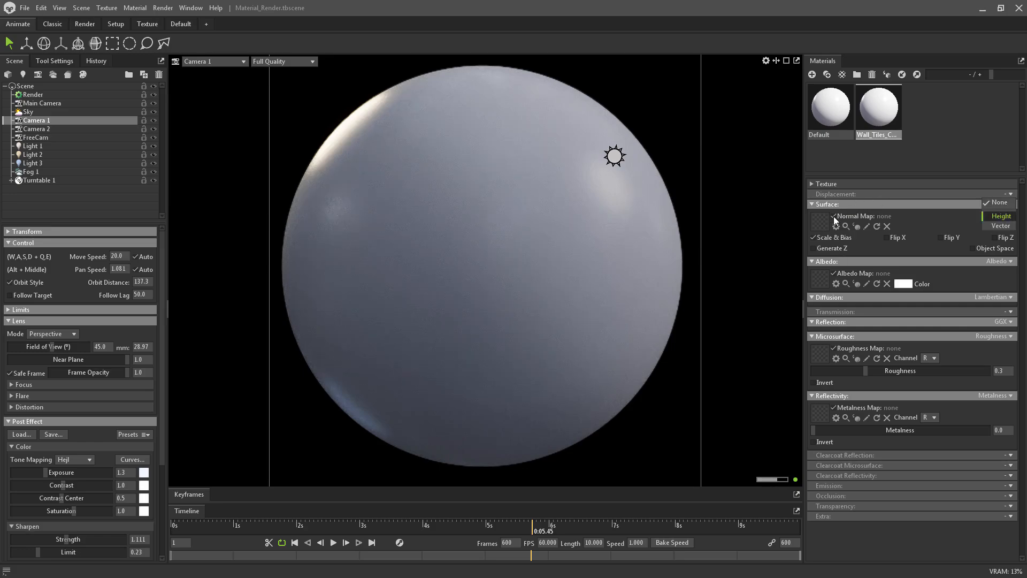
left_click(1001, 216)
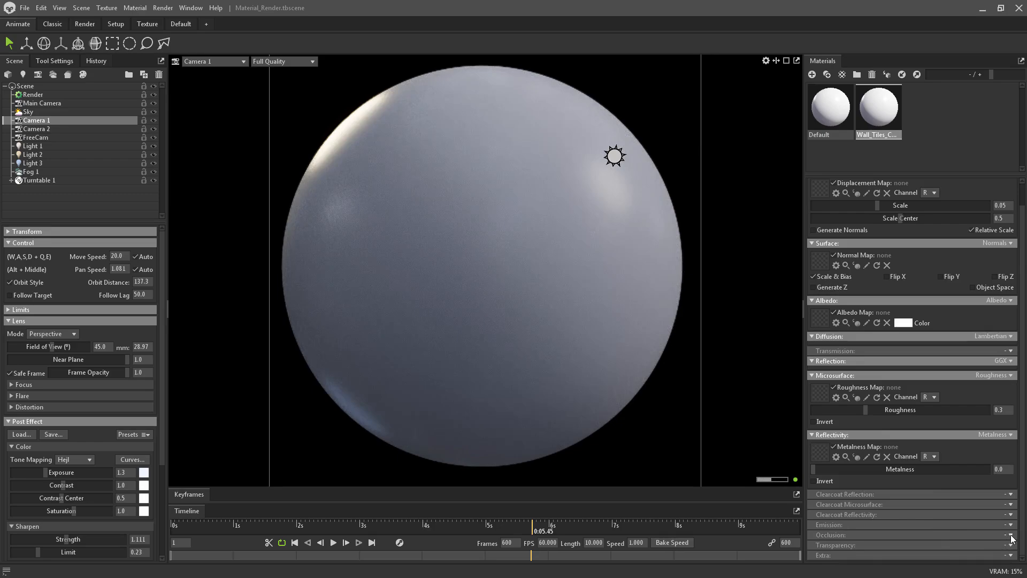
left_click(1008, 535)
left_click(984, 557)
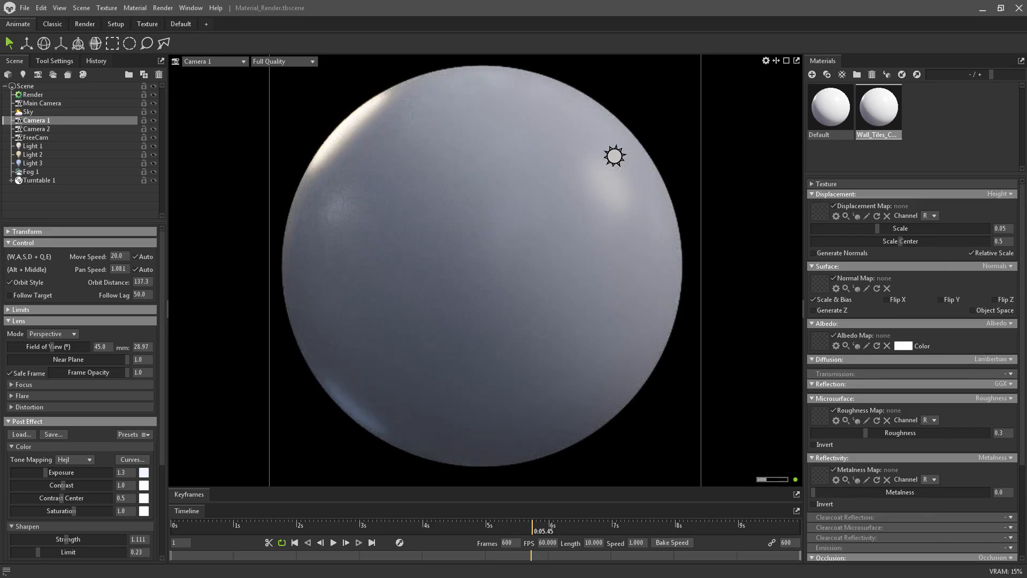
Assign Wall_Tiles_normal.tga, Wall_Tiles_height.tga and the exported ambient occlusion map to the material's normal, displacement and occlusion maps.
left_click(822, 285)
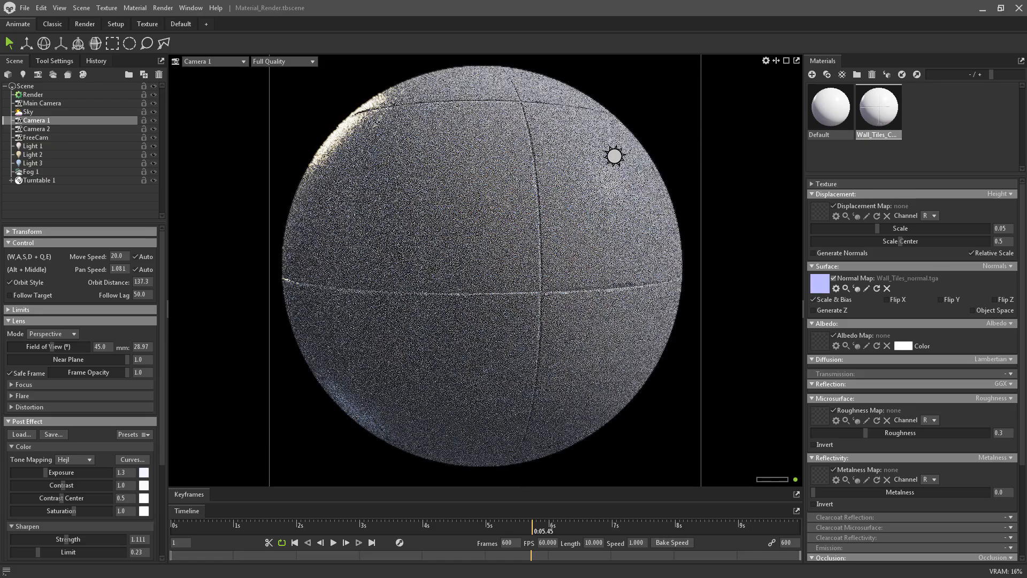
left_click(820, 205)
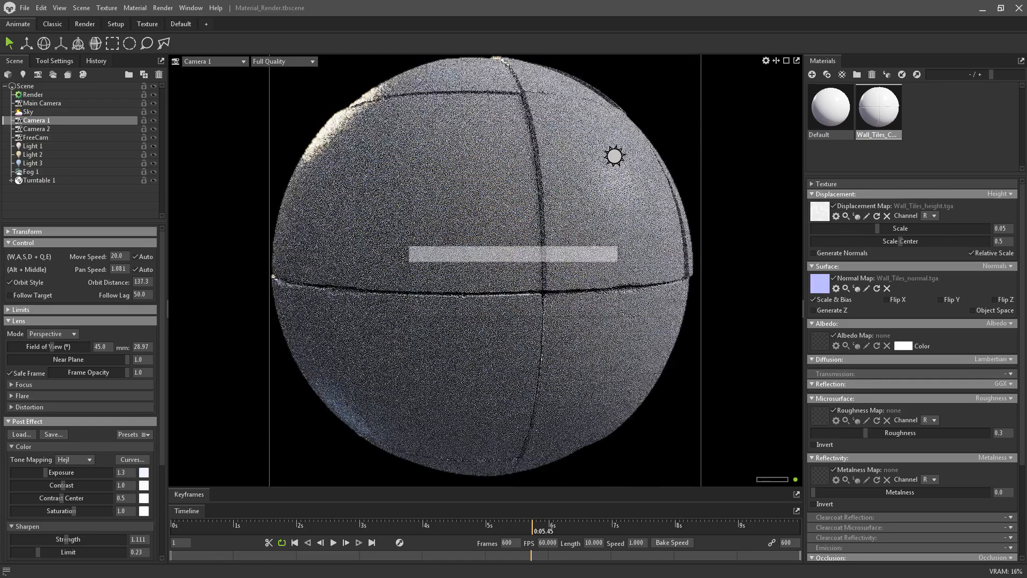
left_click(878, 107)
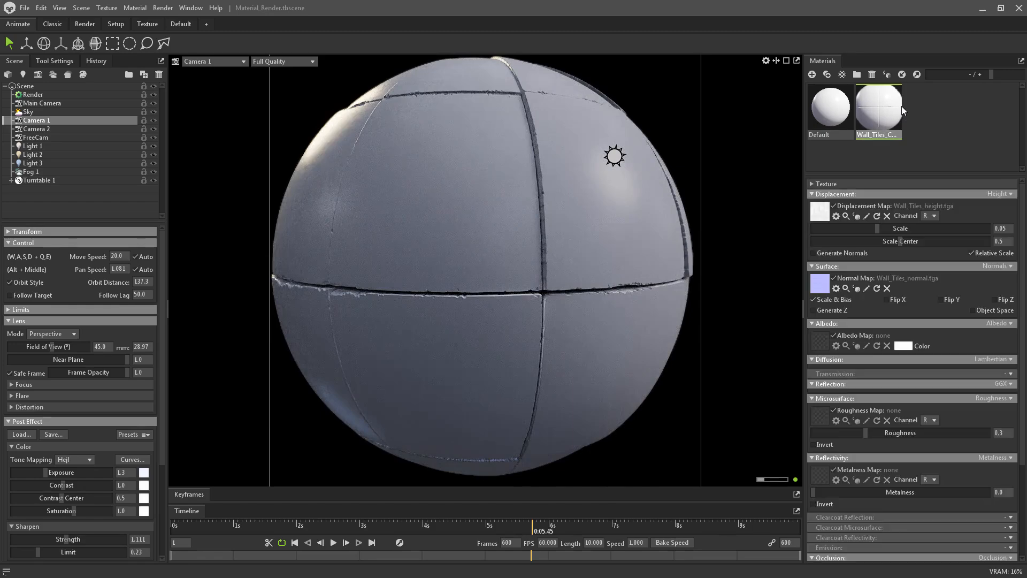
scroll(939, 307, "down", 5)
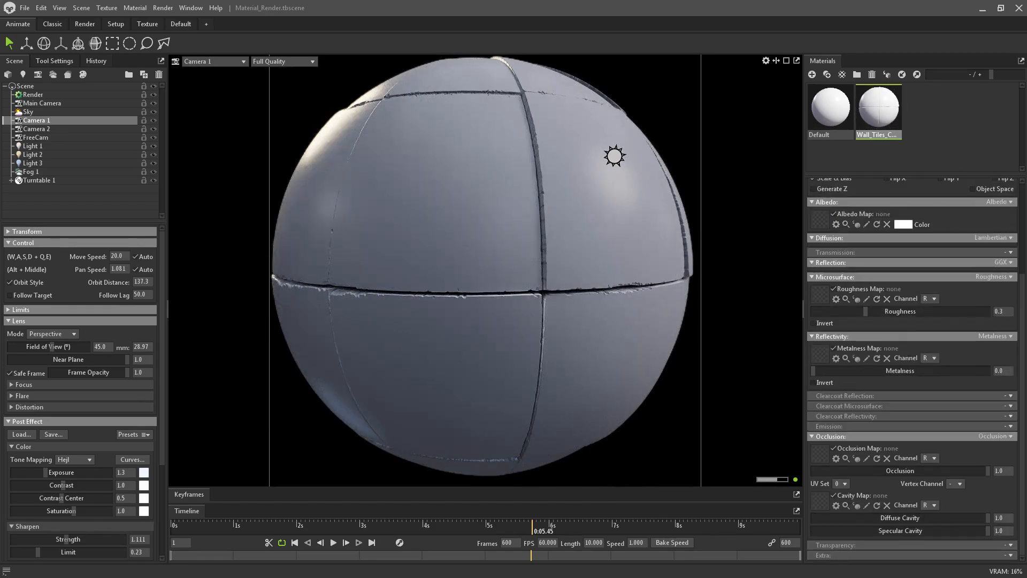
left_click_drag(814, 450, 815, 450)
left_click(941, 137)
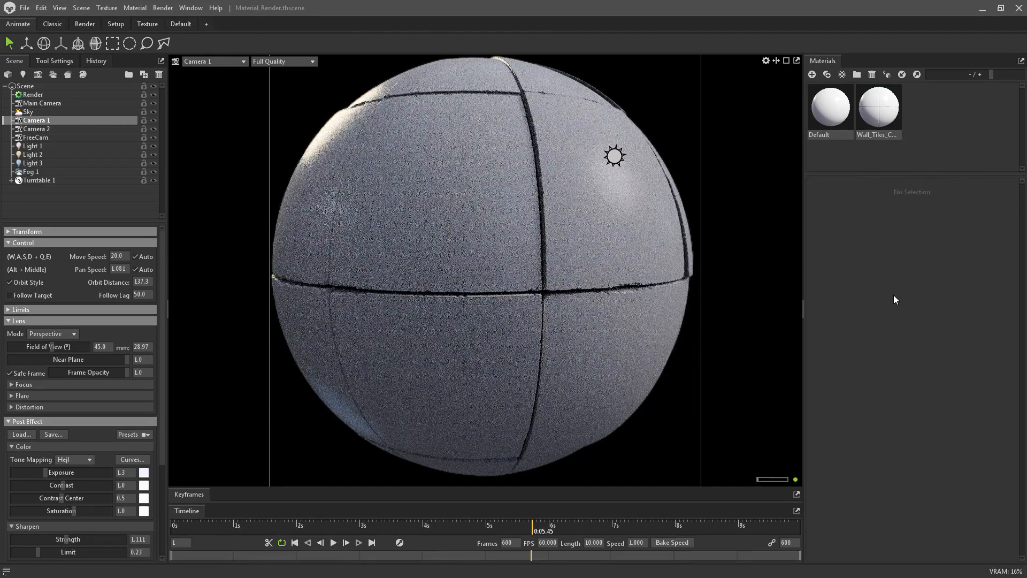
left_click(891, 117)
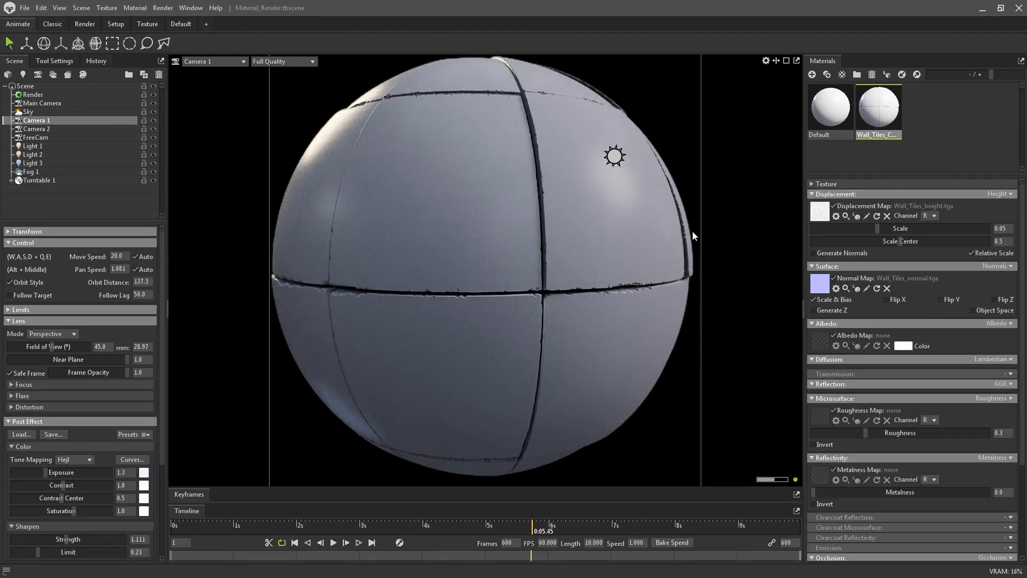
Expand Turntable 1 and inspect the subdivision settings of the Sphere mesh.
left_click(11, 180)
left_click(46, 197)
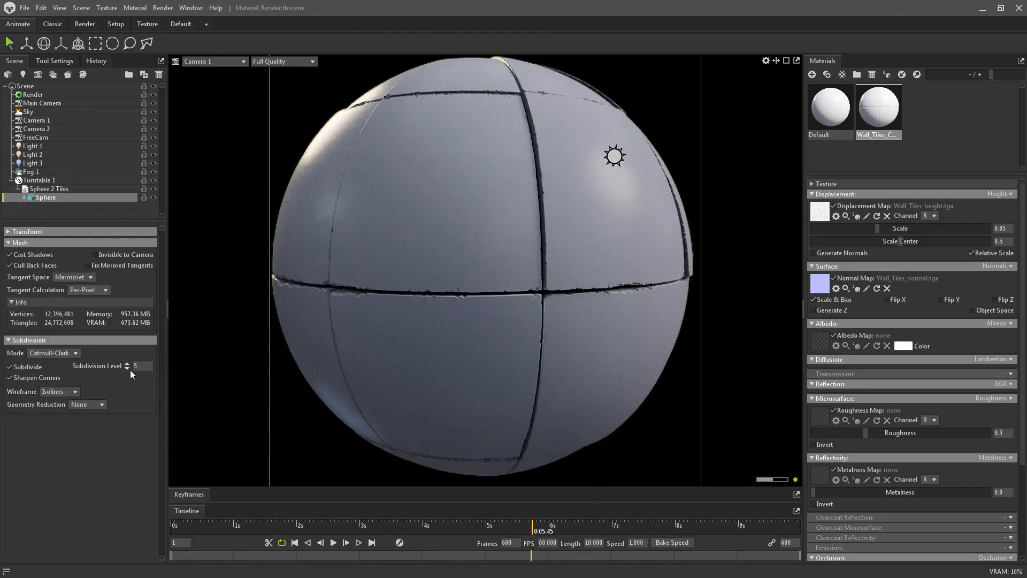
left_click(880, 101)
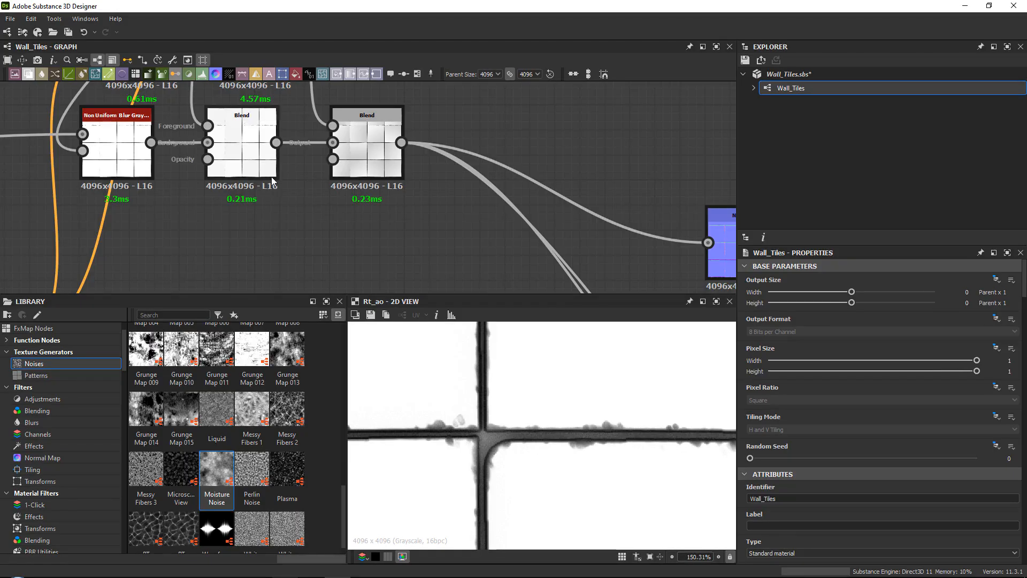
Switch to Substance 3D Designer and strengthen the tile height variation in the last Blend node of the height chain.
middle_click_drag(364, 112, 441, 203)
left_click_drag(795, 500, 865, 502)
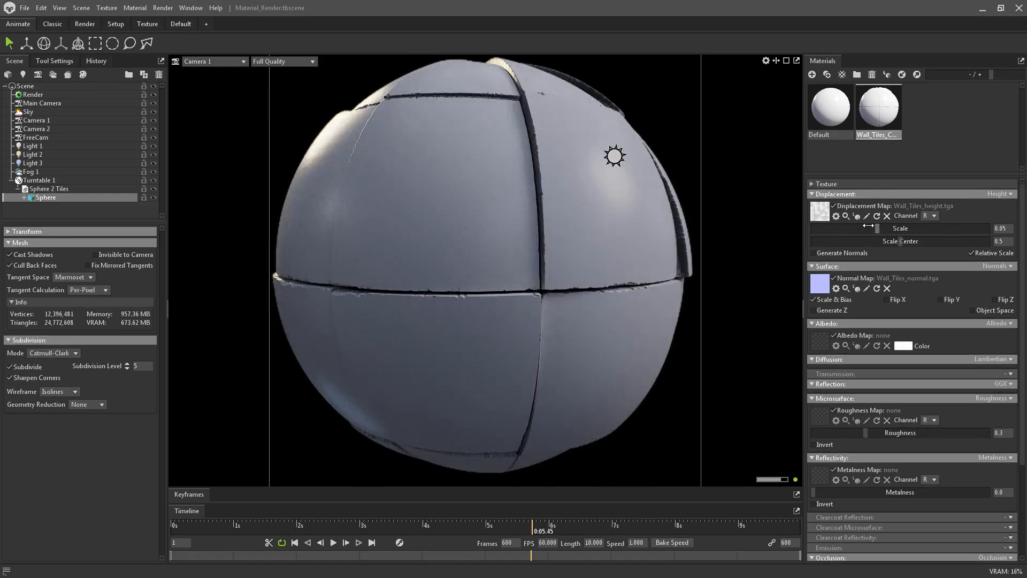
Return to Marmoset Toolbag, set the material's displacement scale to 0.006 and lower the Sphere mesh's subdivision level.
left_click_drag(876, 227, 834, 224)
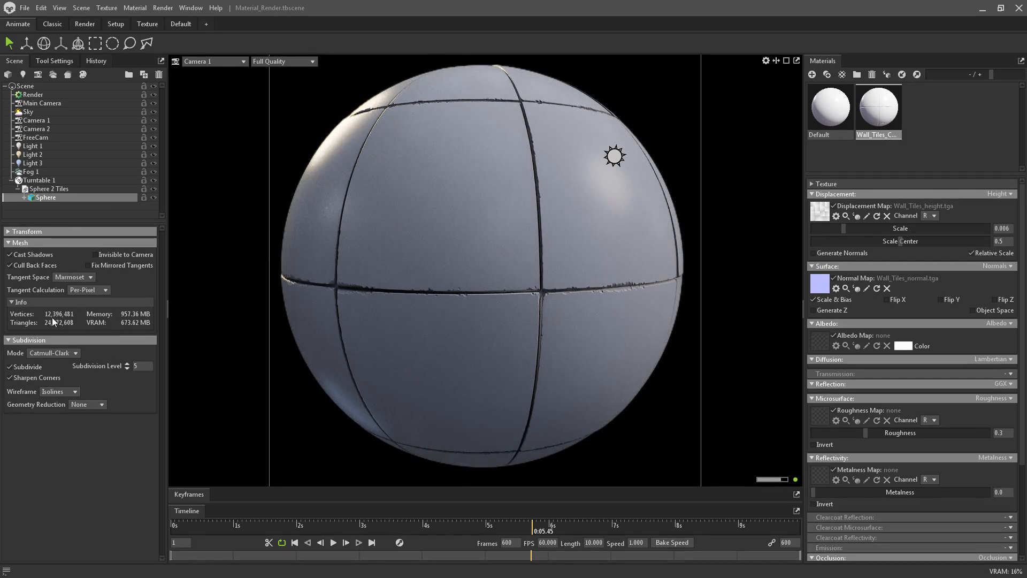
left_click(127, 369)
Try a displacement scale of 0.01 while comparing the sphere with ray tracing off and on.
left_click(52, 94)
mouse_move(843, 228)
left_mouse_down()
mouse_move(835, 227)
mouse_move(853, 228)
mouse_move(818, 228)
mouse_move(867, 219)
mouse_move(850, 215)
left_mouse_up()
left_click(35, 255)
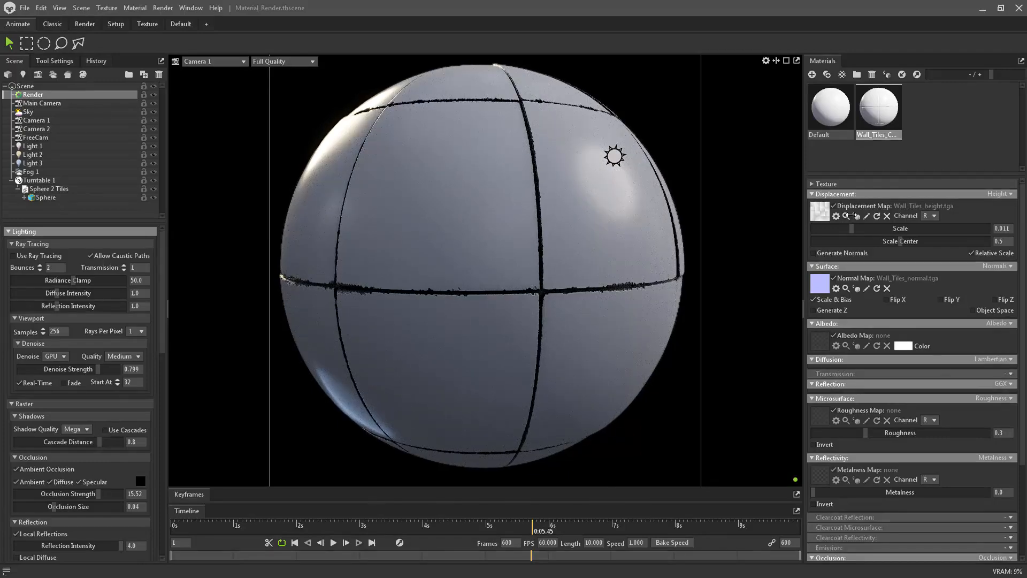
left_click(38, 256)
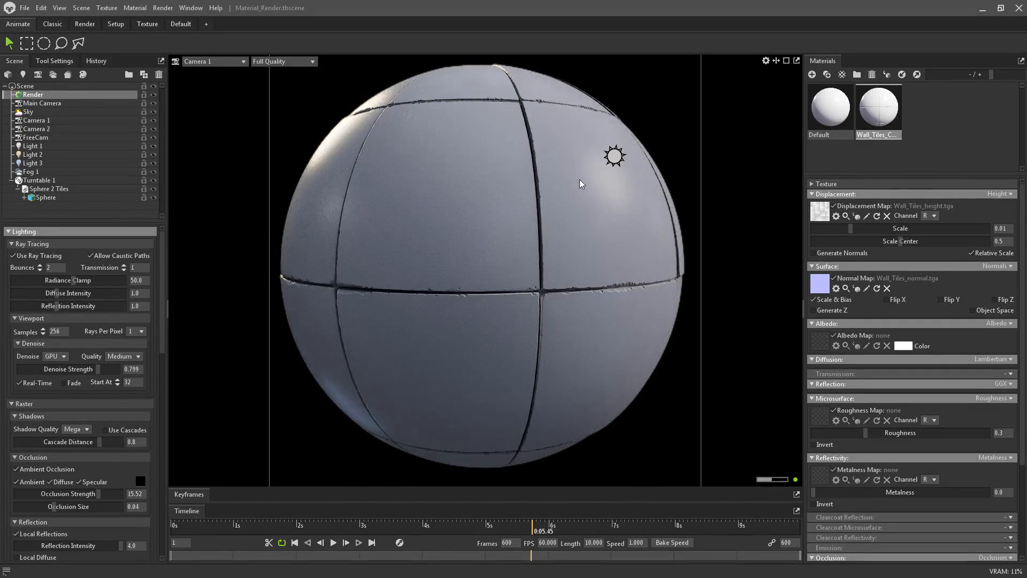
Set the material's texture tiling to 2.0 and reduce its displacement scale to 0.003.
left_click(817, 183)
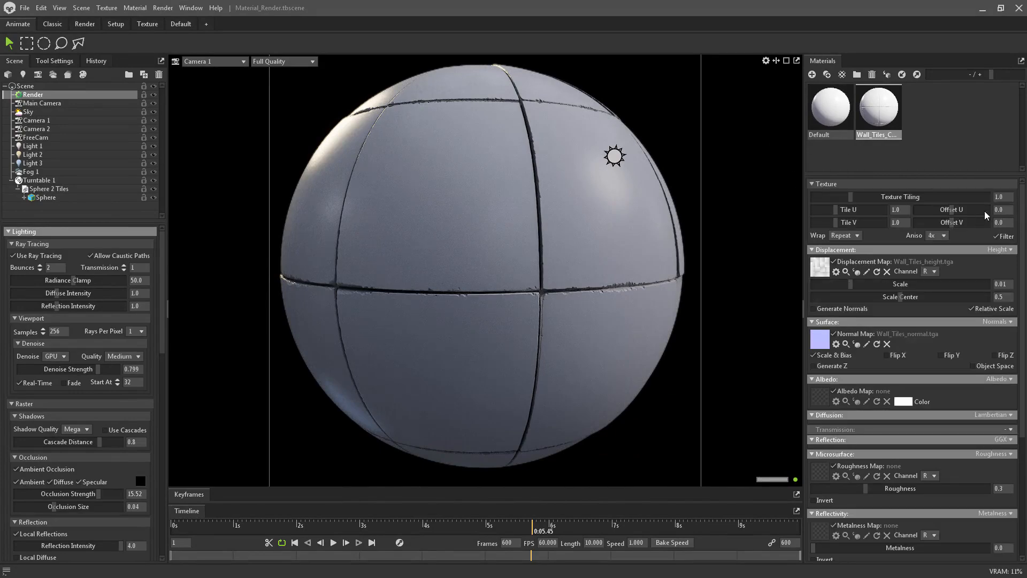
scroll(1009, 196, "up", 1)
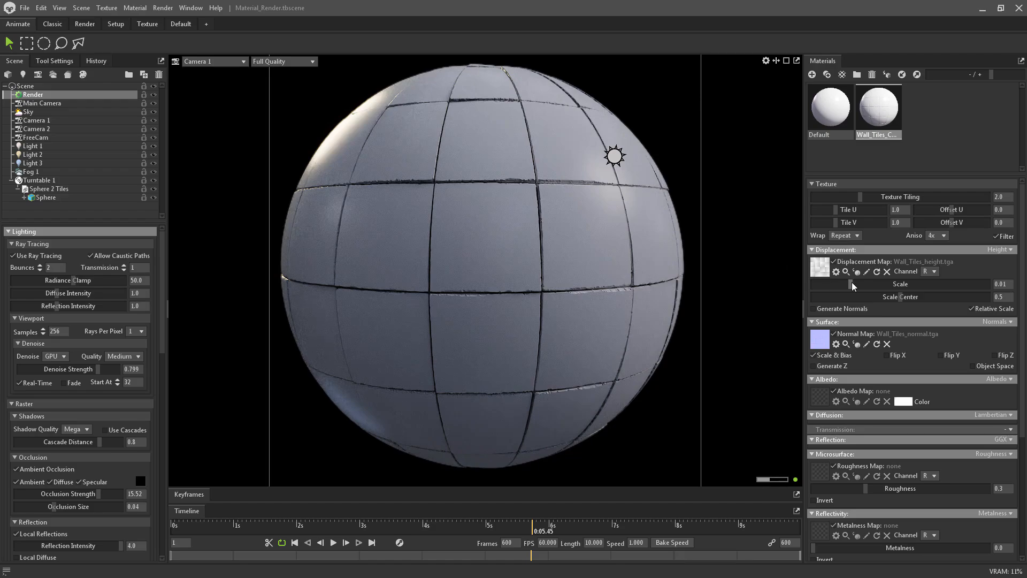
left_click_drag(849, 284, 838, 284)
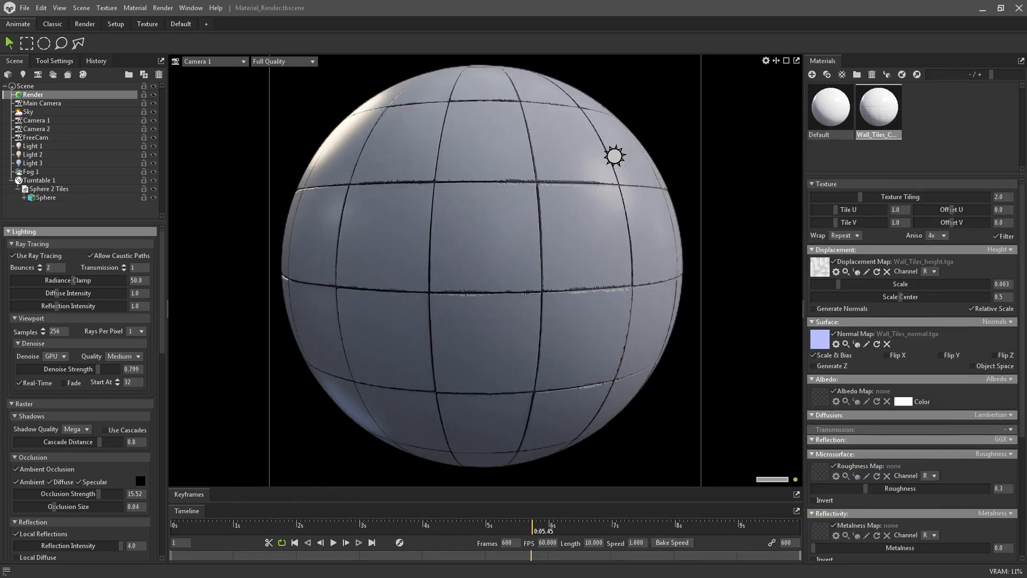
Start saving the scene as a new file.
left_click(25, 8)
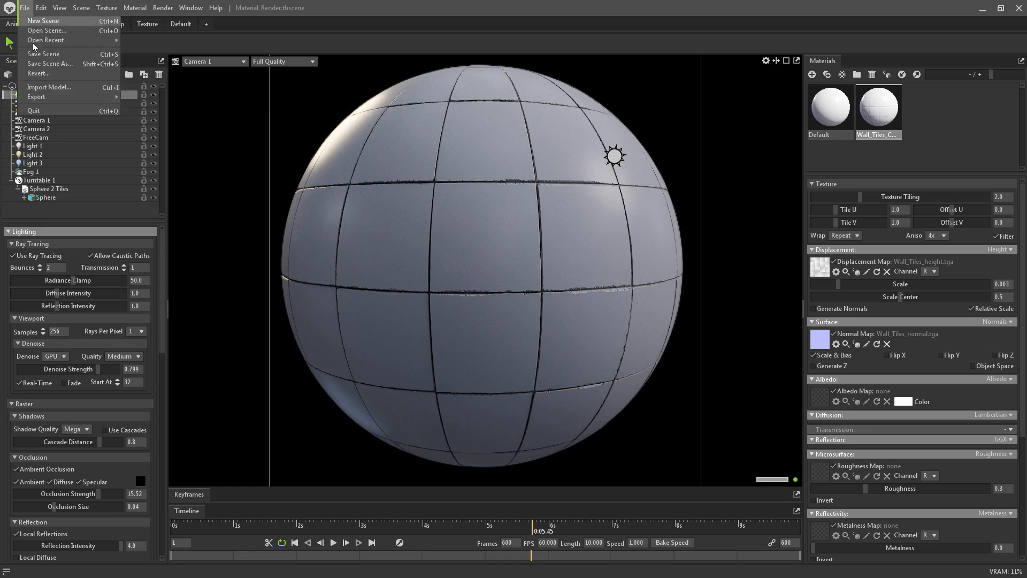
left_click(54, 60)
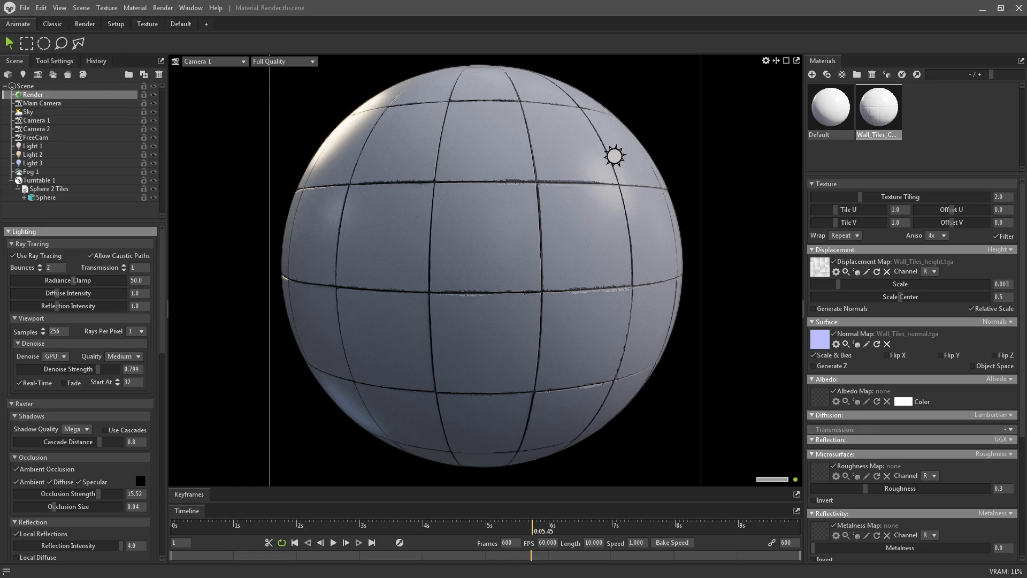